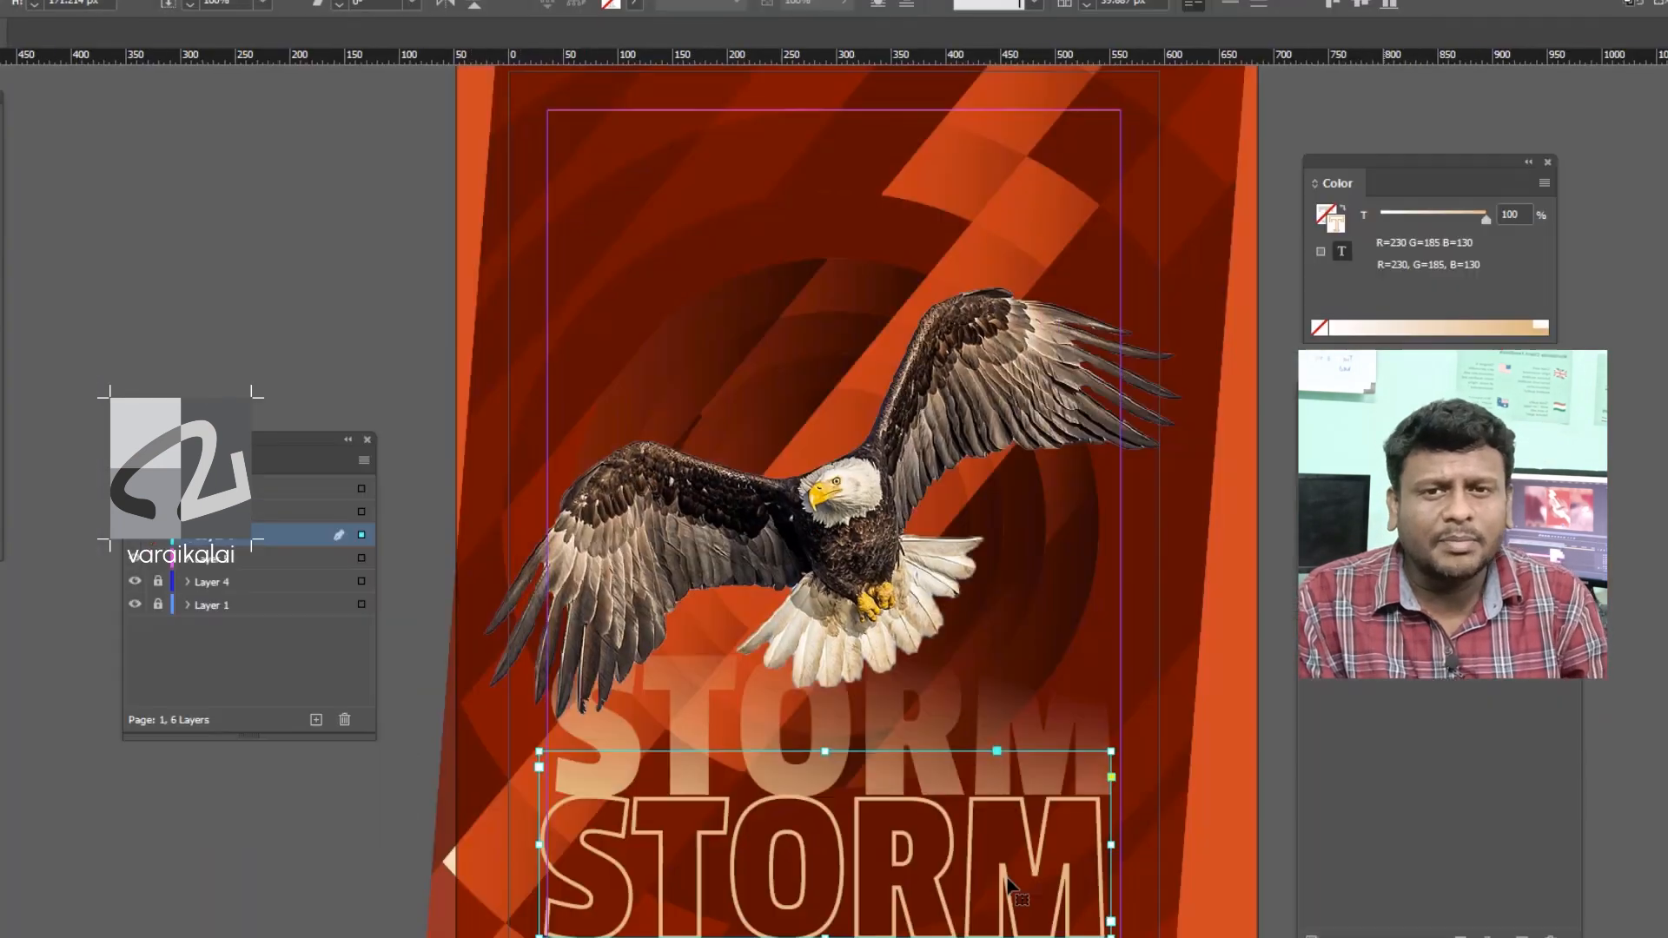
left_click_drag(1010, 886, 1010, 756)
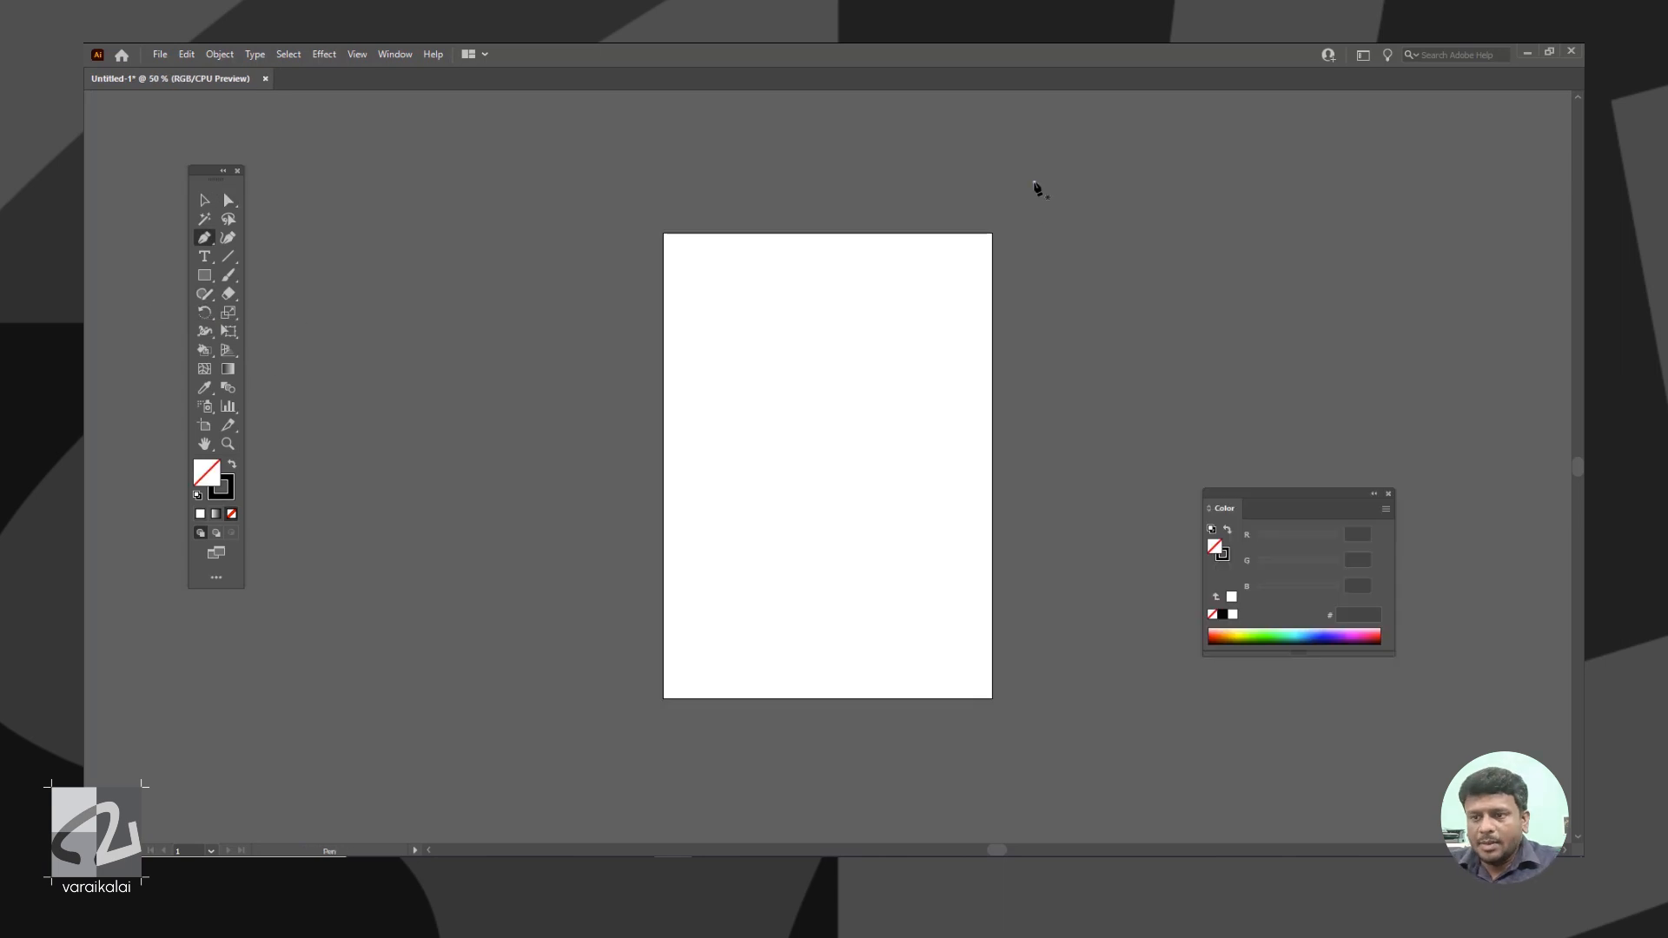
Draw a straight diagonal line with the Pen tool from beyond the artboard's upper-right corner to beyond its lower-left corner
left_click(1034, 181)
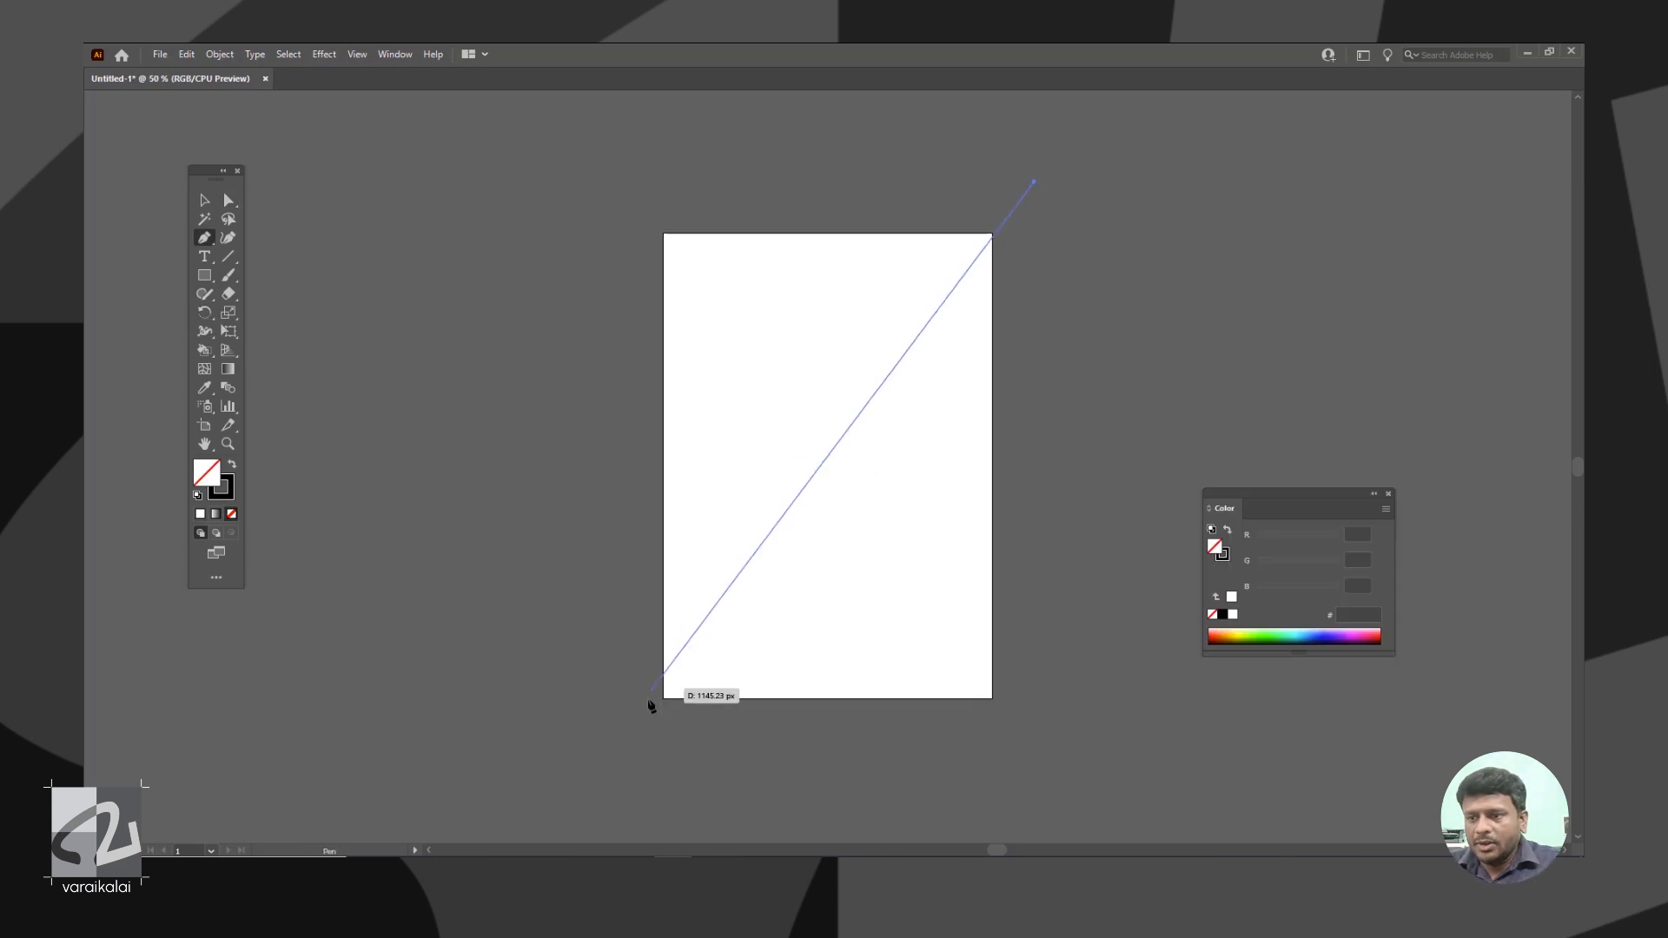
left_click(632, 741)
key("v")
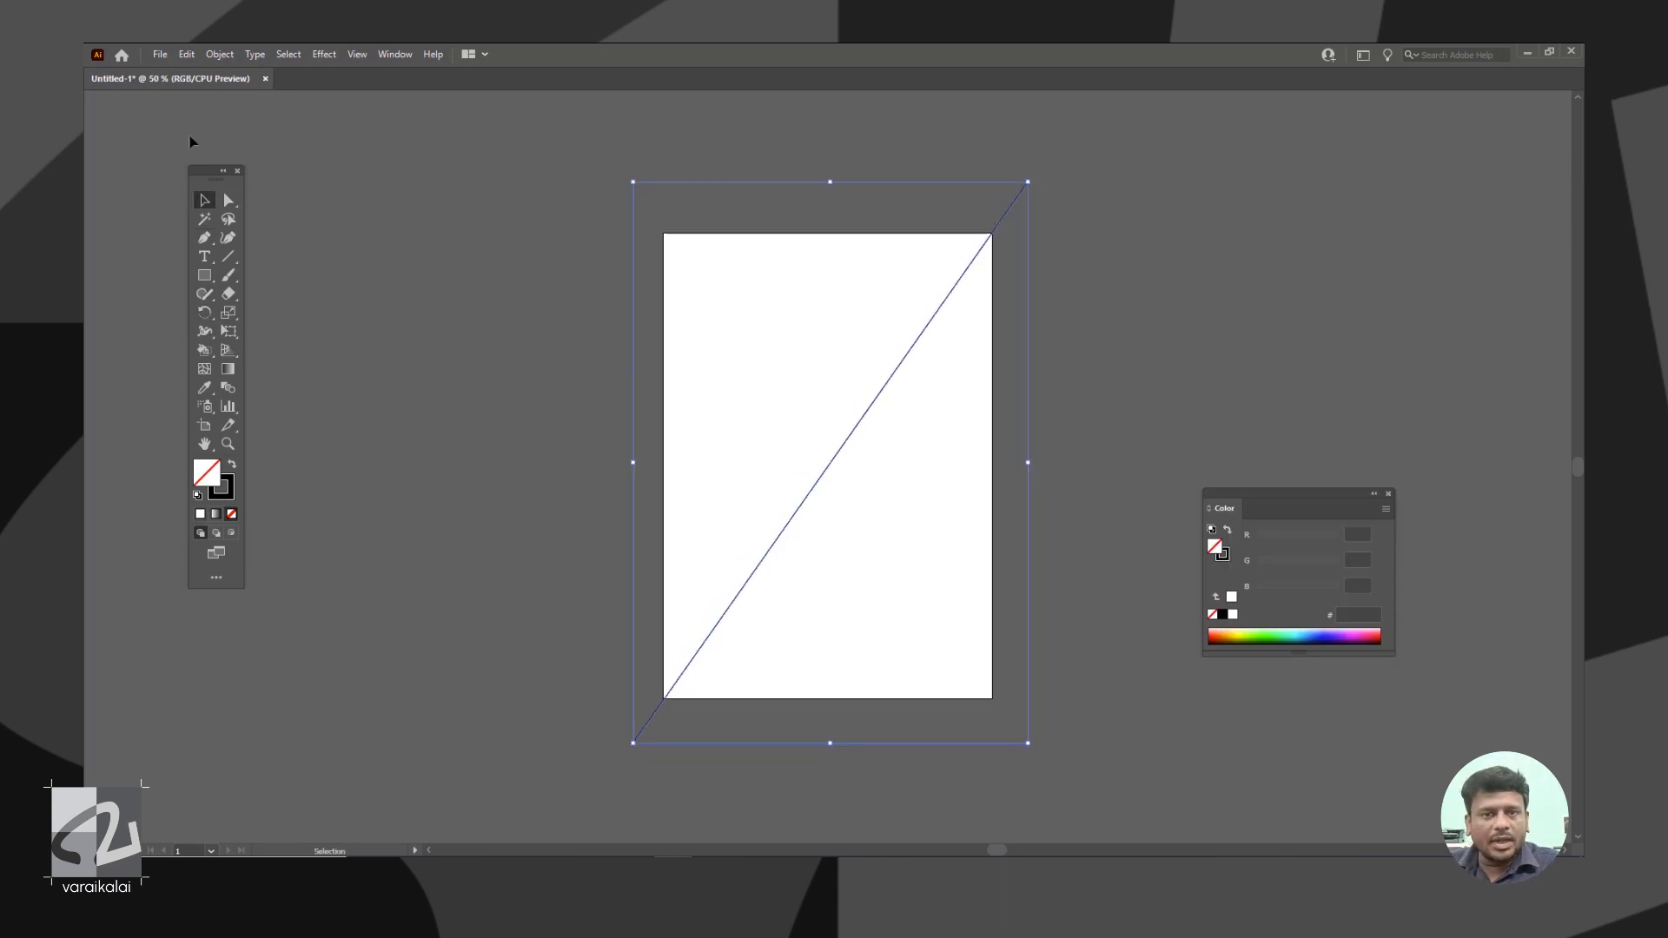
Create a copy of the diagonal line moved 50 px horizontally and 50 px vertically
left_click(219, 54)
mouse_move(303, 72)
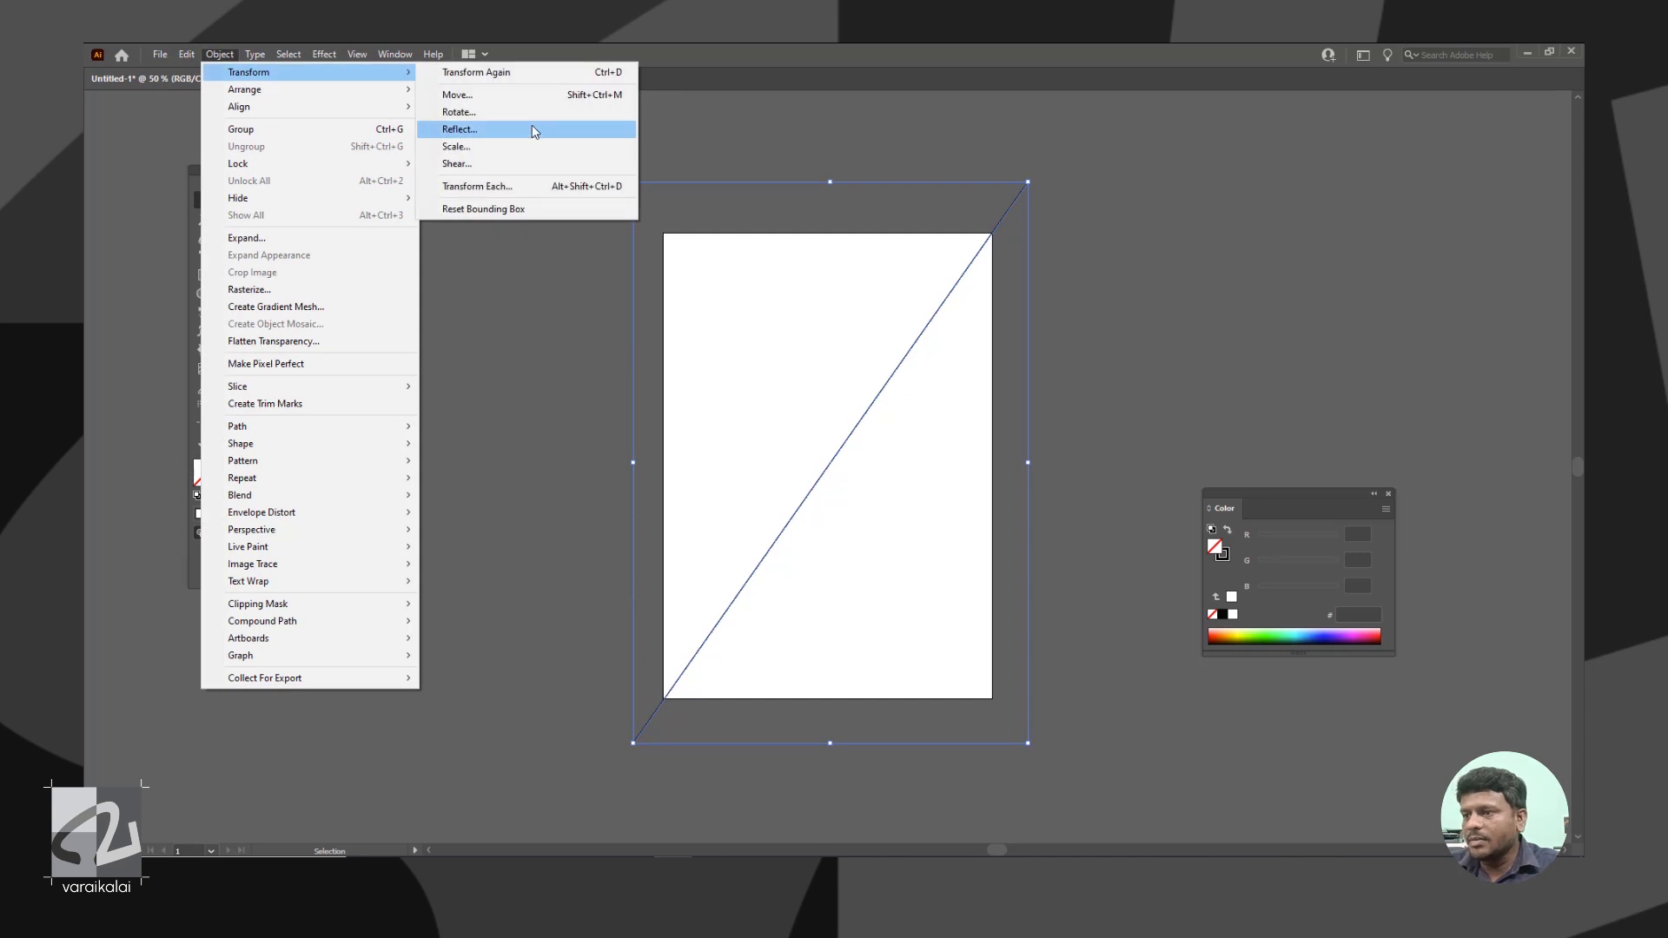
left_click(542, 95)
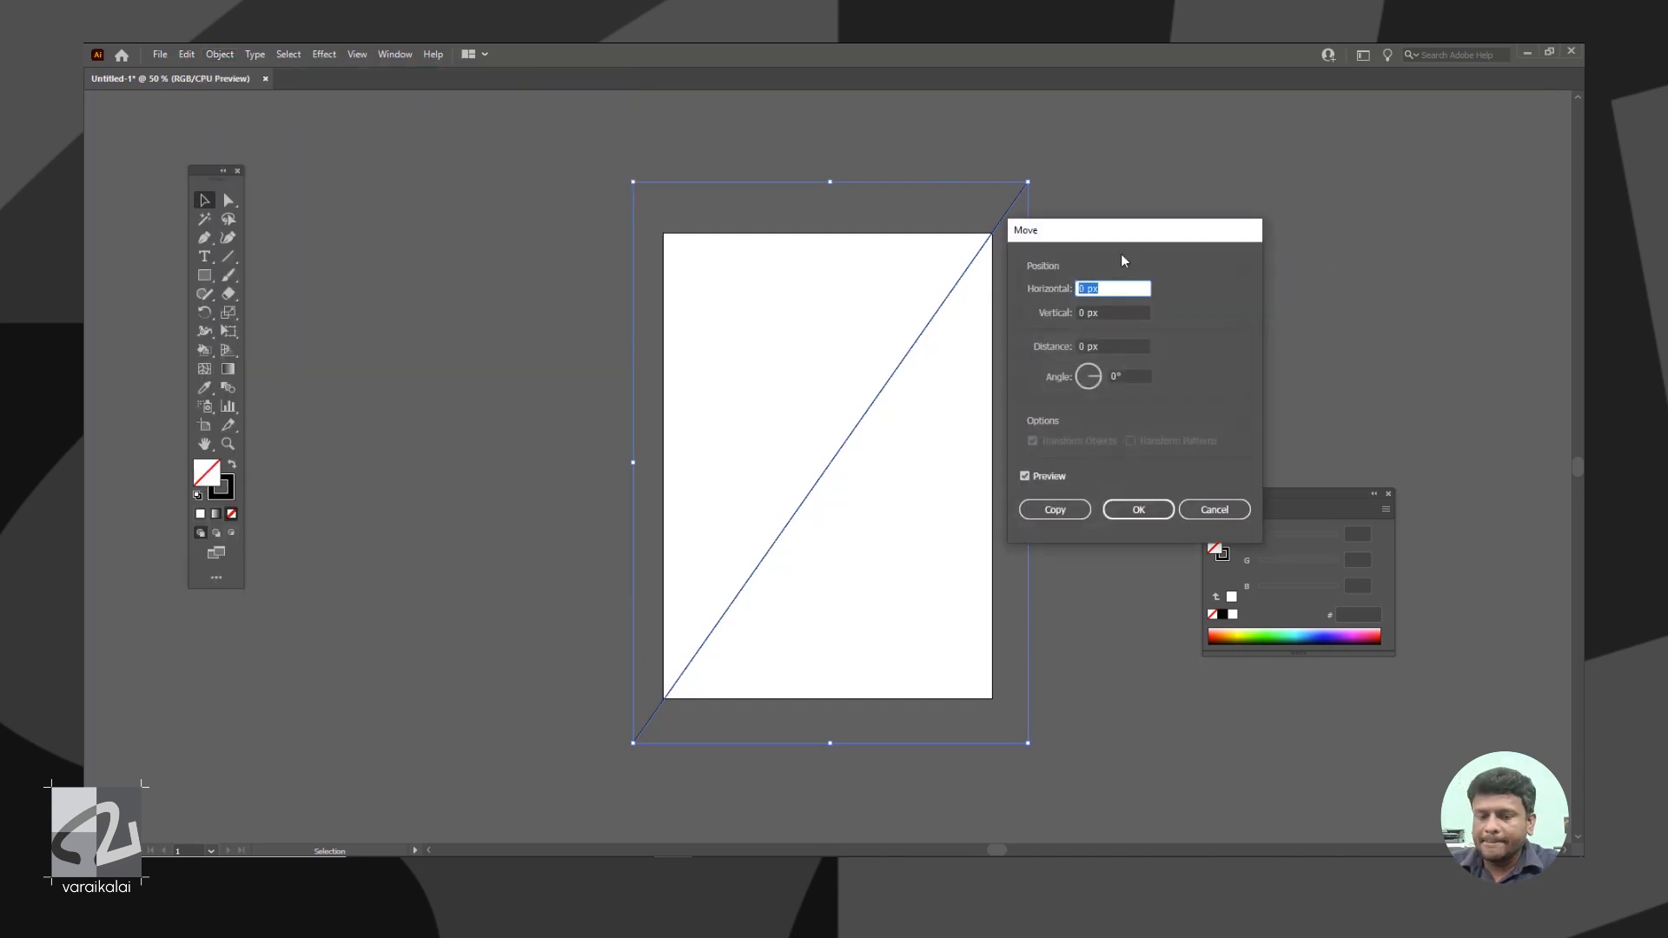
type("50")
key("Tab")
type("50")
key("Tab")
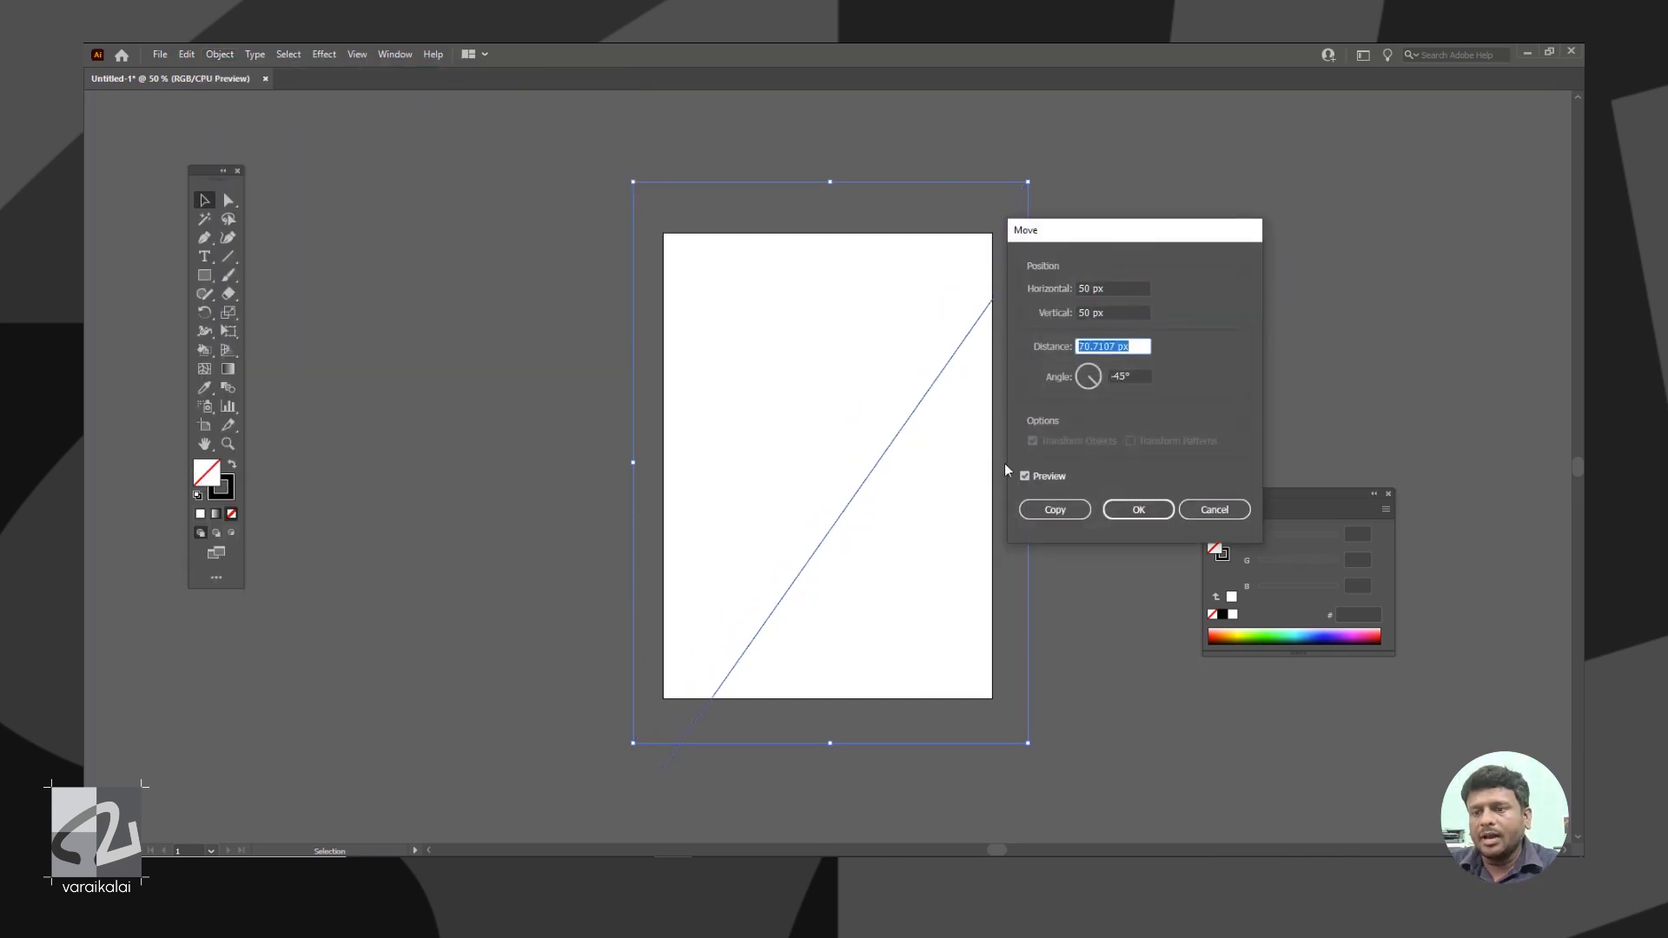
left_click(1068, 509)
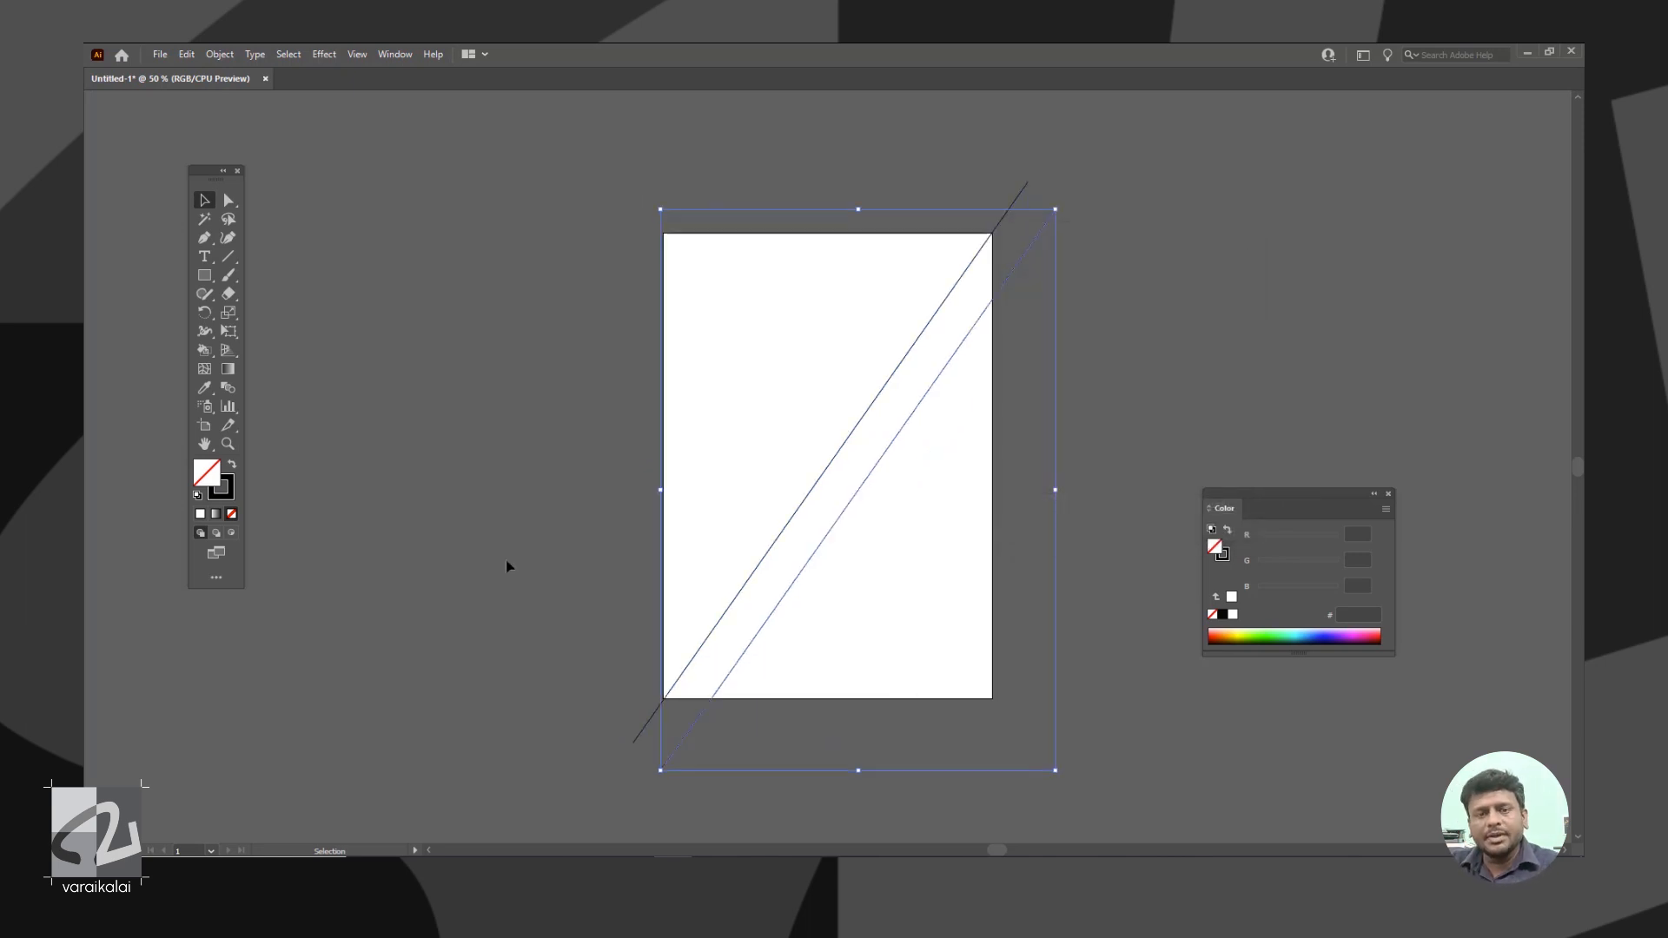
Repeat the move-and-copy transform six times to fill the artboard's lower-right half with evenly spaced parallel lines
left_click(220, 54)
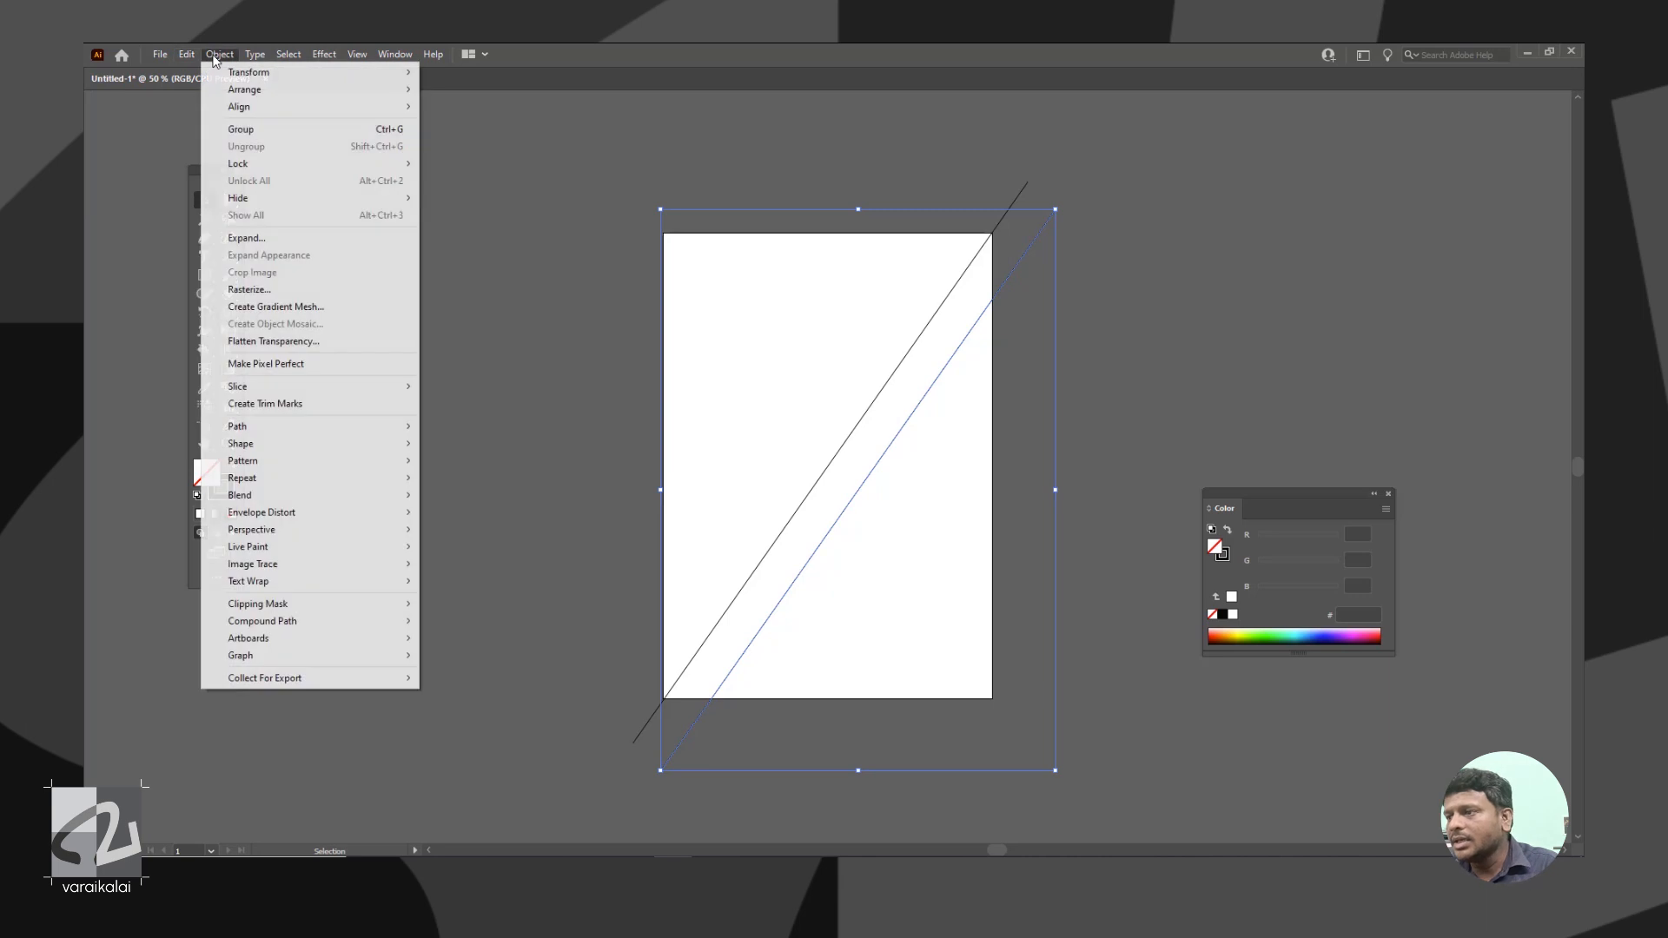
mouse_move(302, 72)
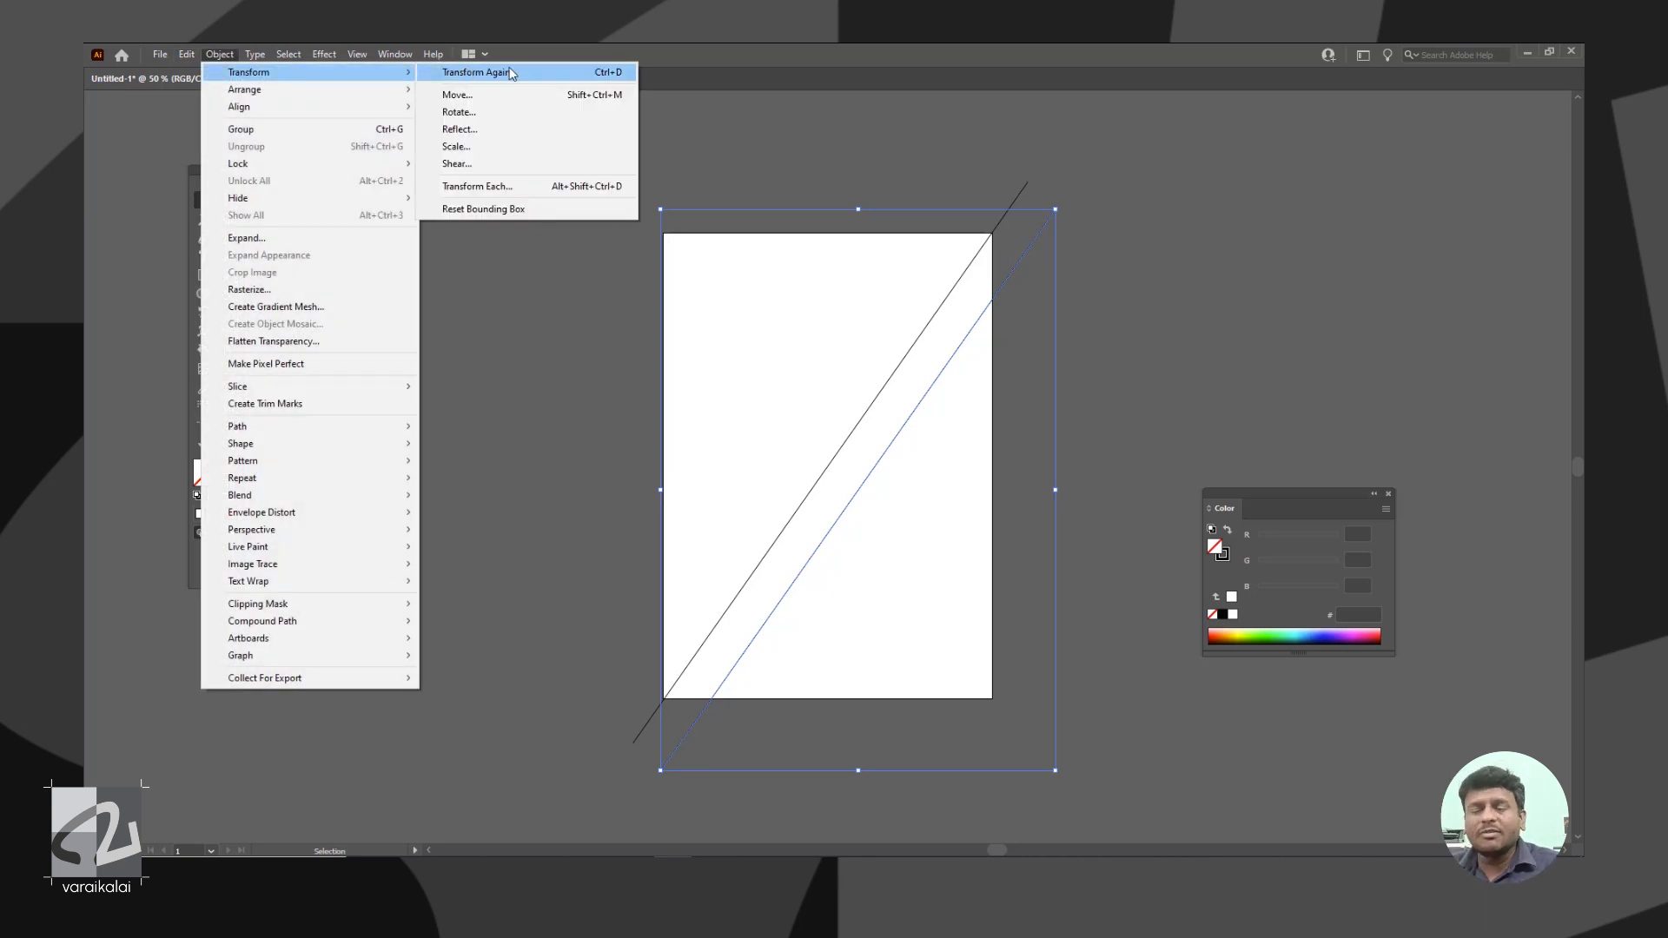
left_click(1357, 322)
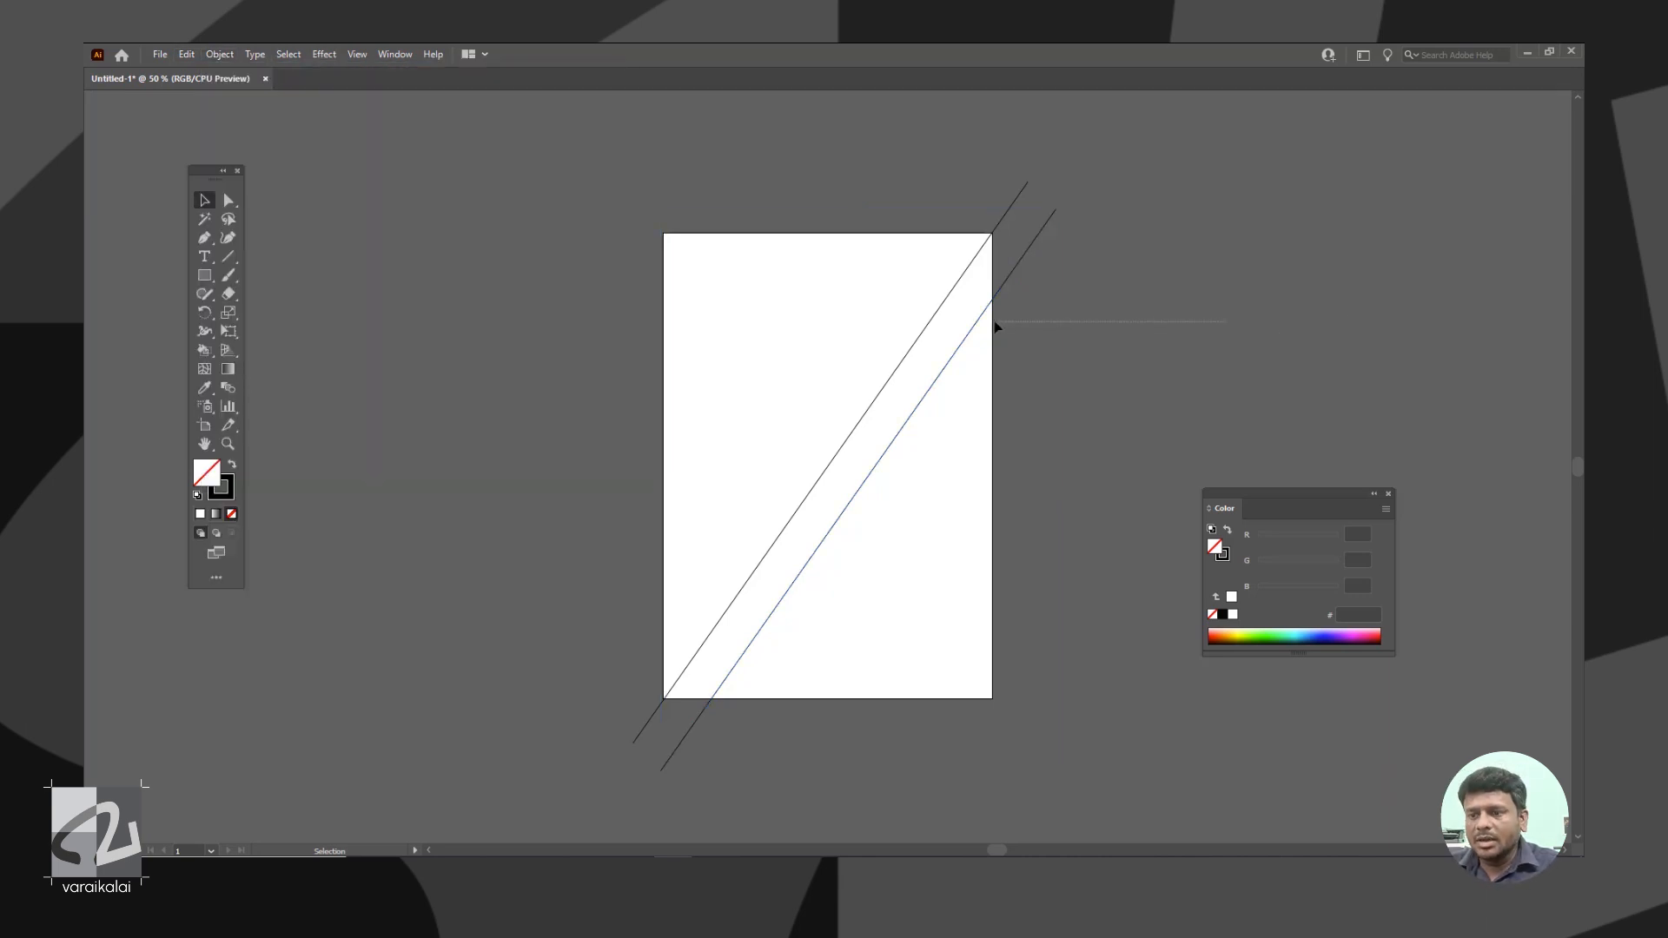
key("ctrl+d")
key("ctrl+d")
key("ctrl+d")
key("ctrl+d")
key("ctrl+d")
key("ctrl+d")
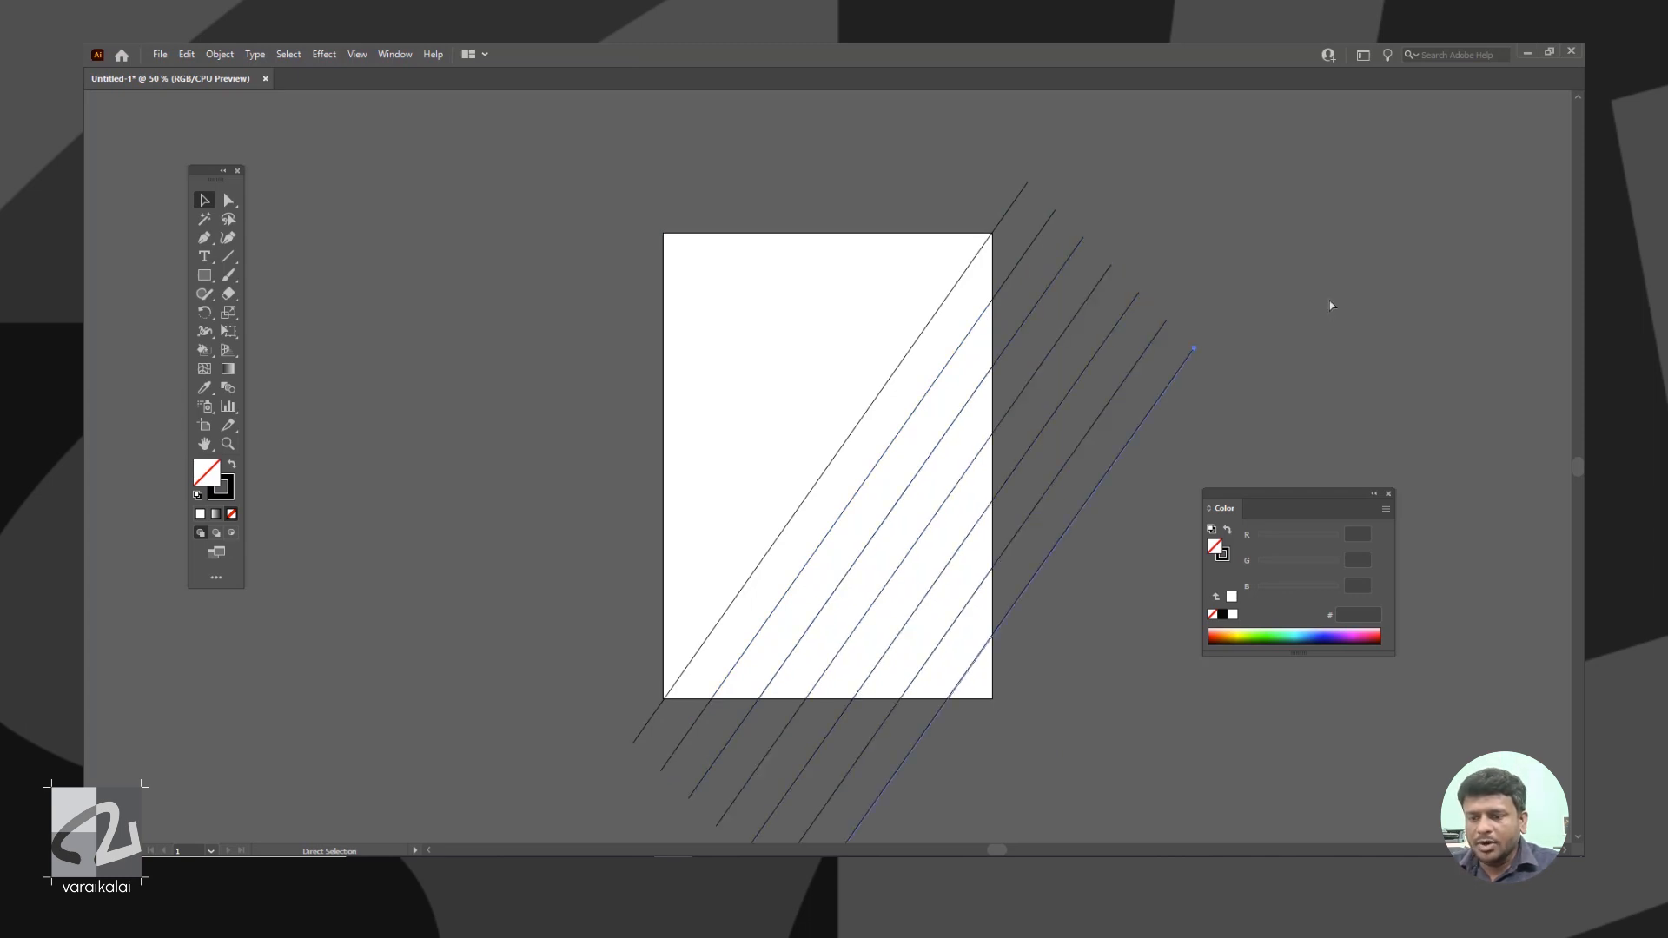
Create a copy of the original corner-to-corner diagonal line moved -50 px horizontally and -50 px vertically
key("v")
left_click(787, 425)
left_click_drag(850, 454, 838, 453)
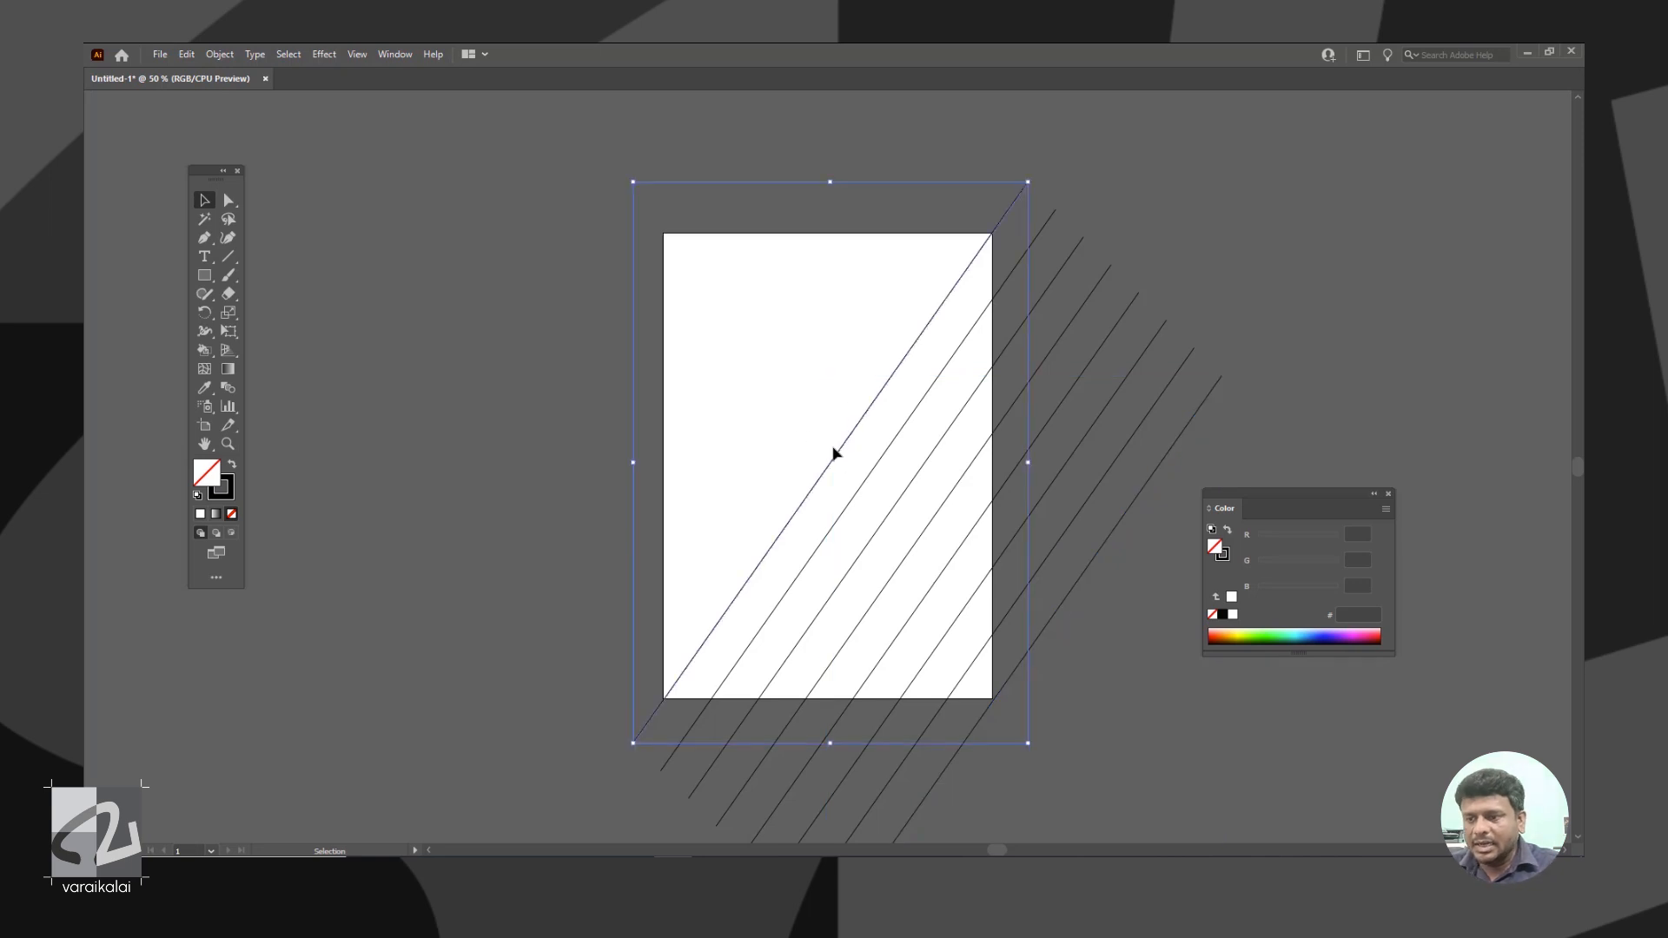
left_click(218, 54)
mouse_move(241, 73)
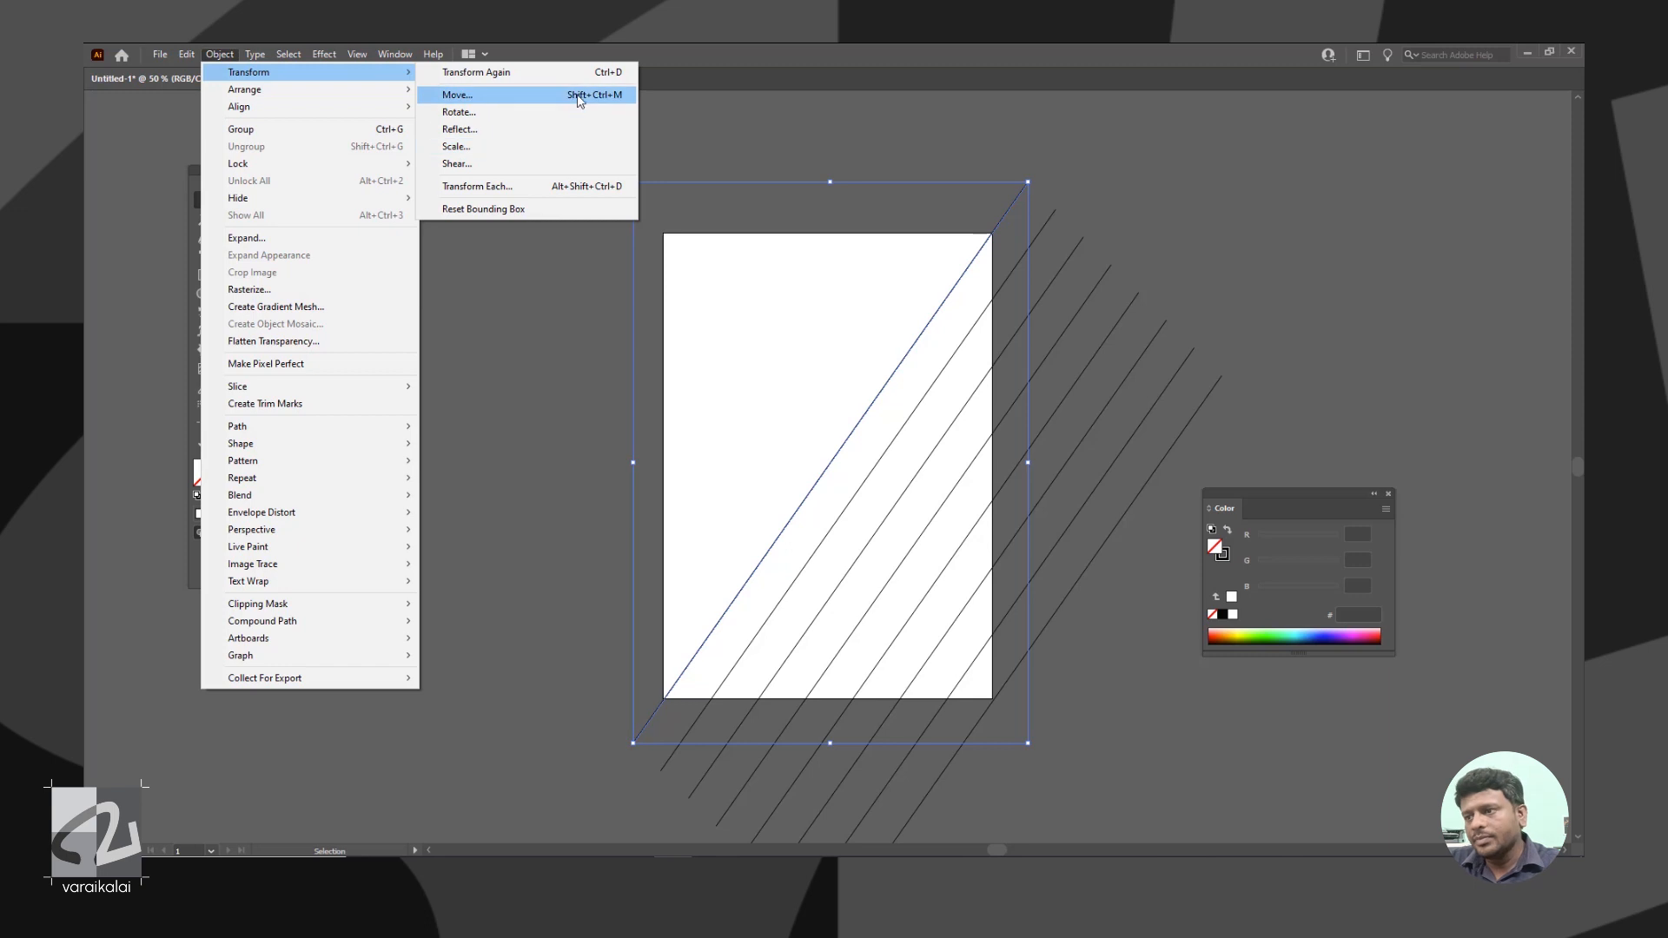
left_click(578, 99)
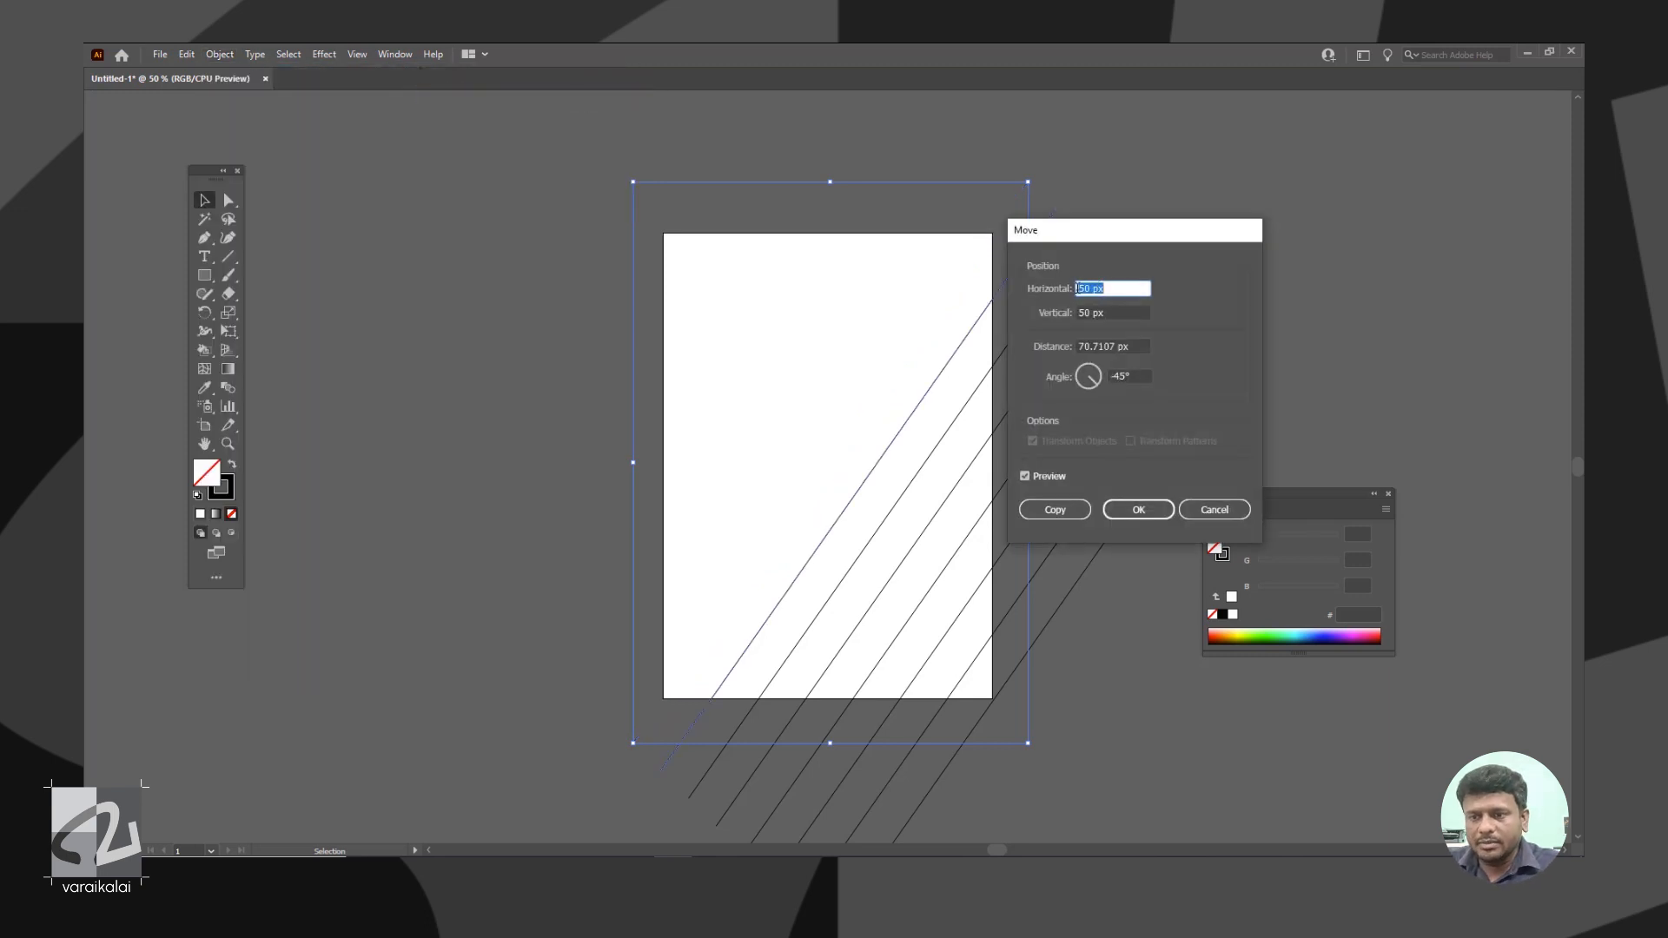
type("-")
key("Tab")
key("Down")
type("-50")
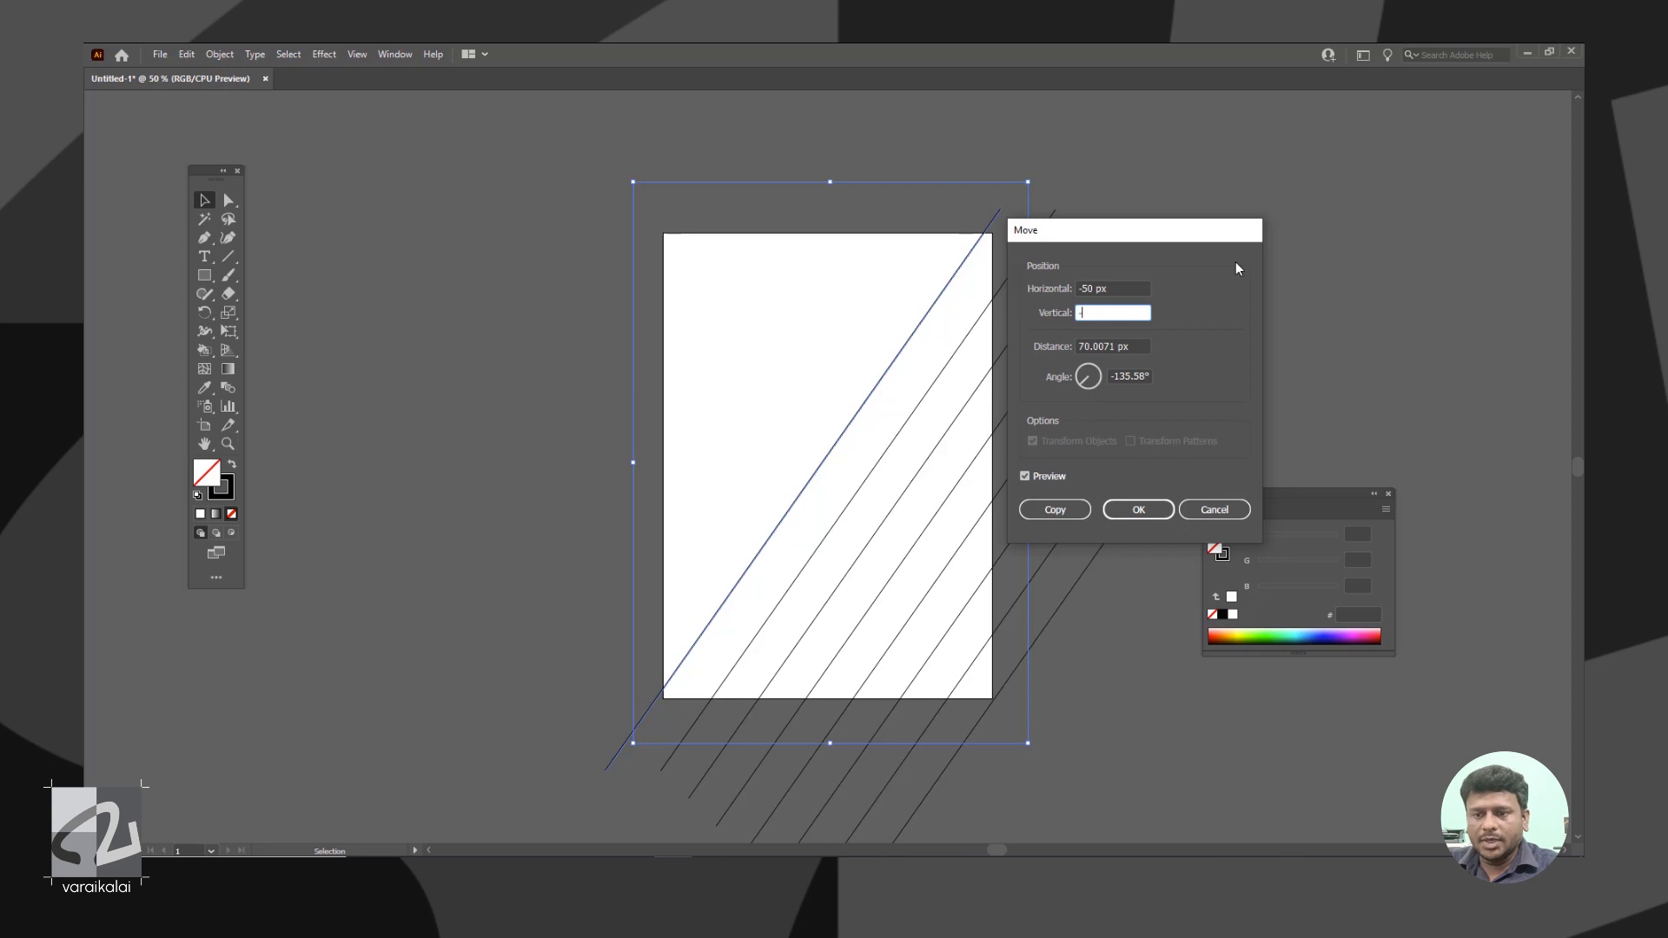
left_click(1047, 518)
Repeat the last transform until parallel lines cover the artboard's upper-left half, and deselect the lines
key("ctrl+d")
key("ctrl+d")
key("ctrl+d")
key("ctrl+d")
key("ctrl+d")
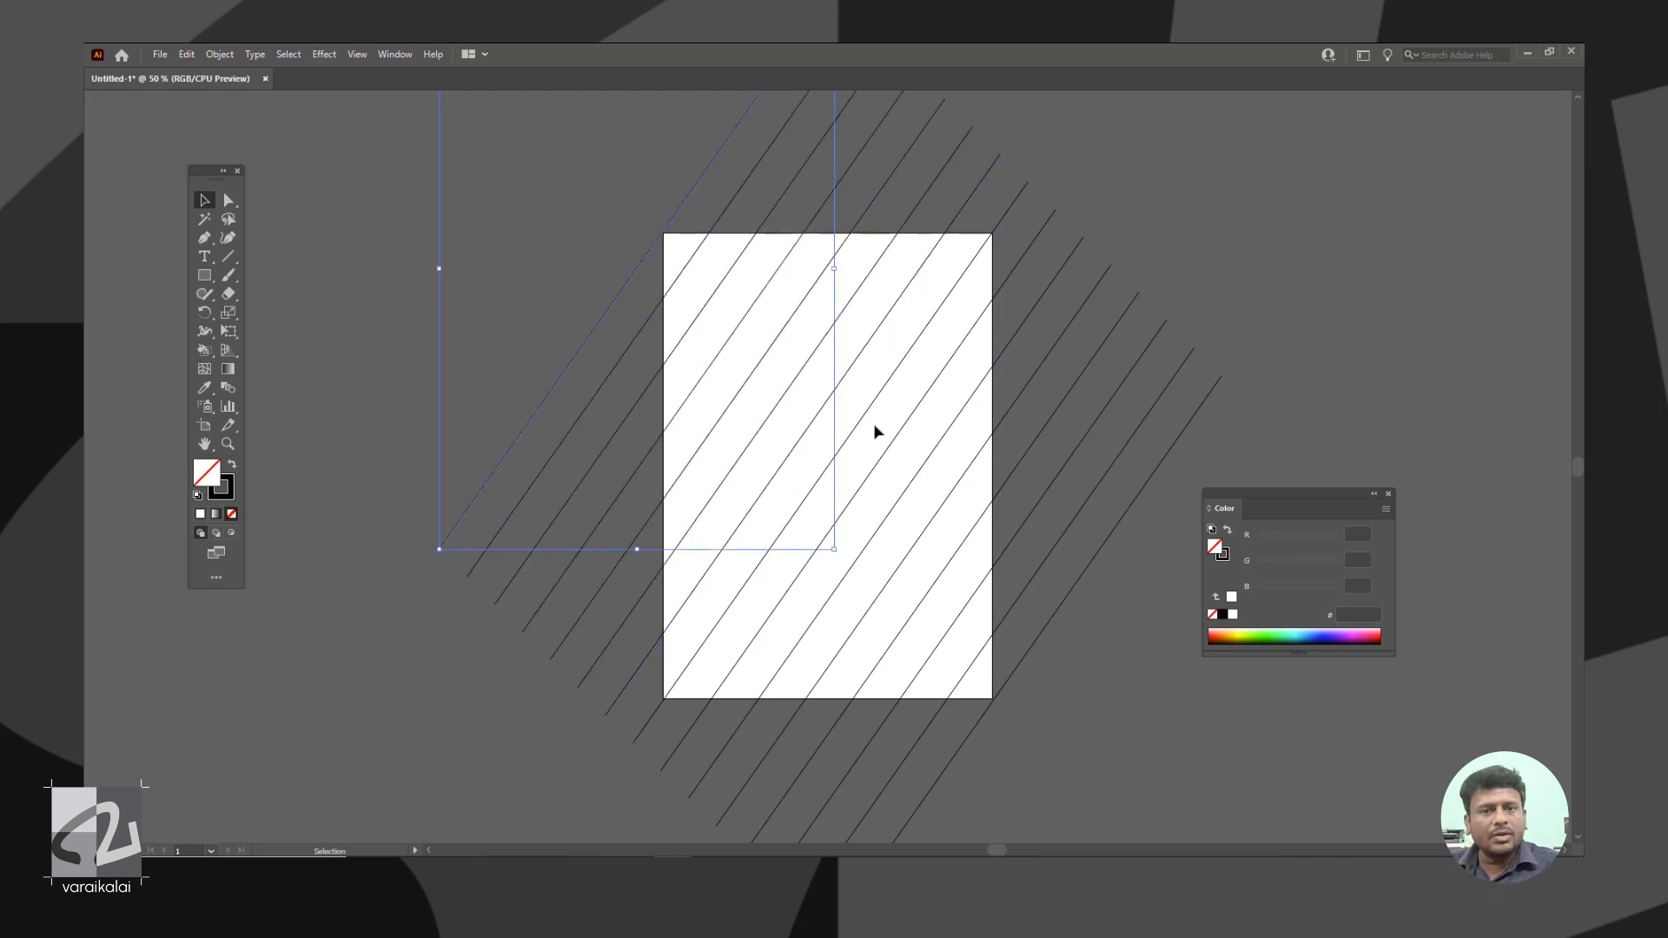
left_click(873, 443)
Draw a circle with the Ellipse tool over the lines, slightly more than half the artboard's width
left_click_drag(204, 275, 257, 314)
left_click_drag(789, 401, 979, 591)
key("v")
Center the circle horizontally and vertically on the artboard, and shrink it about its center to roughly a third of the artboard's width
key("shift+F7")
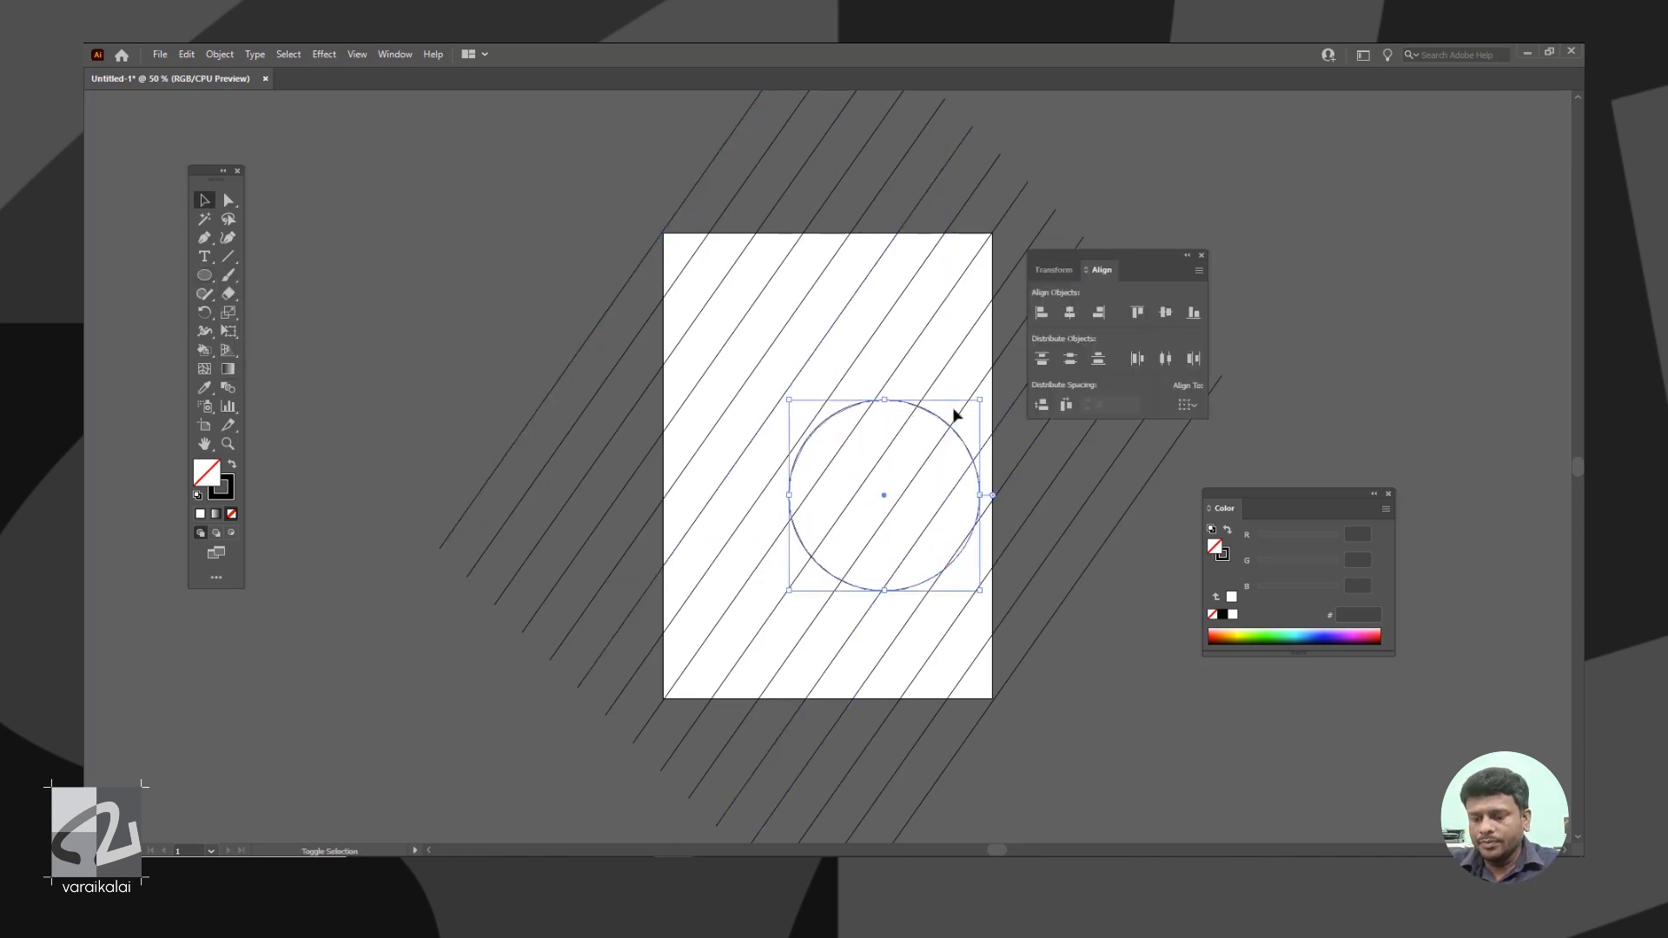
left_click(1194, 410)
left_click(1228, 453)
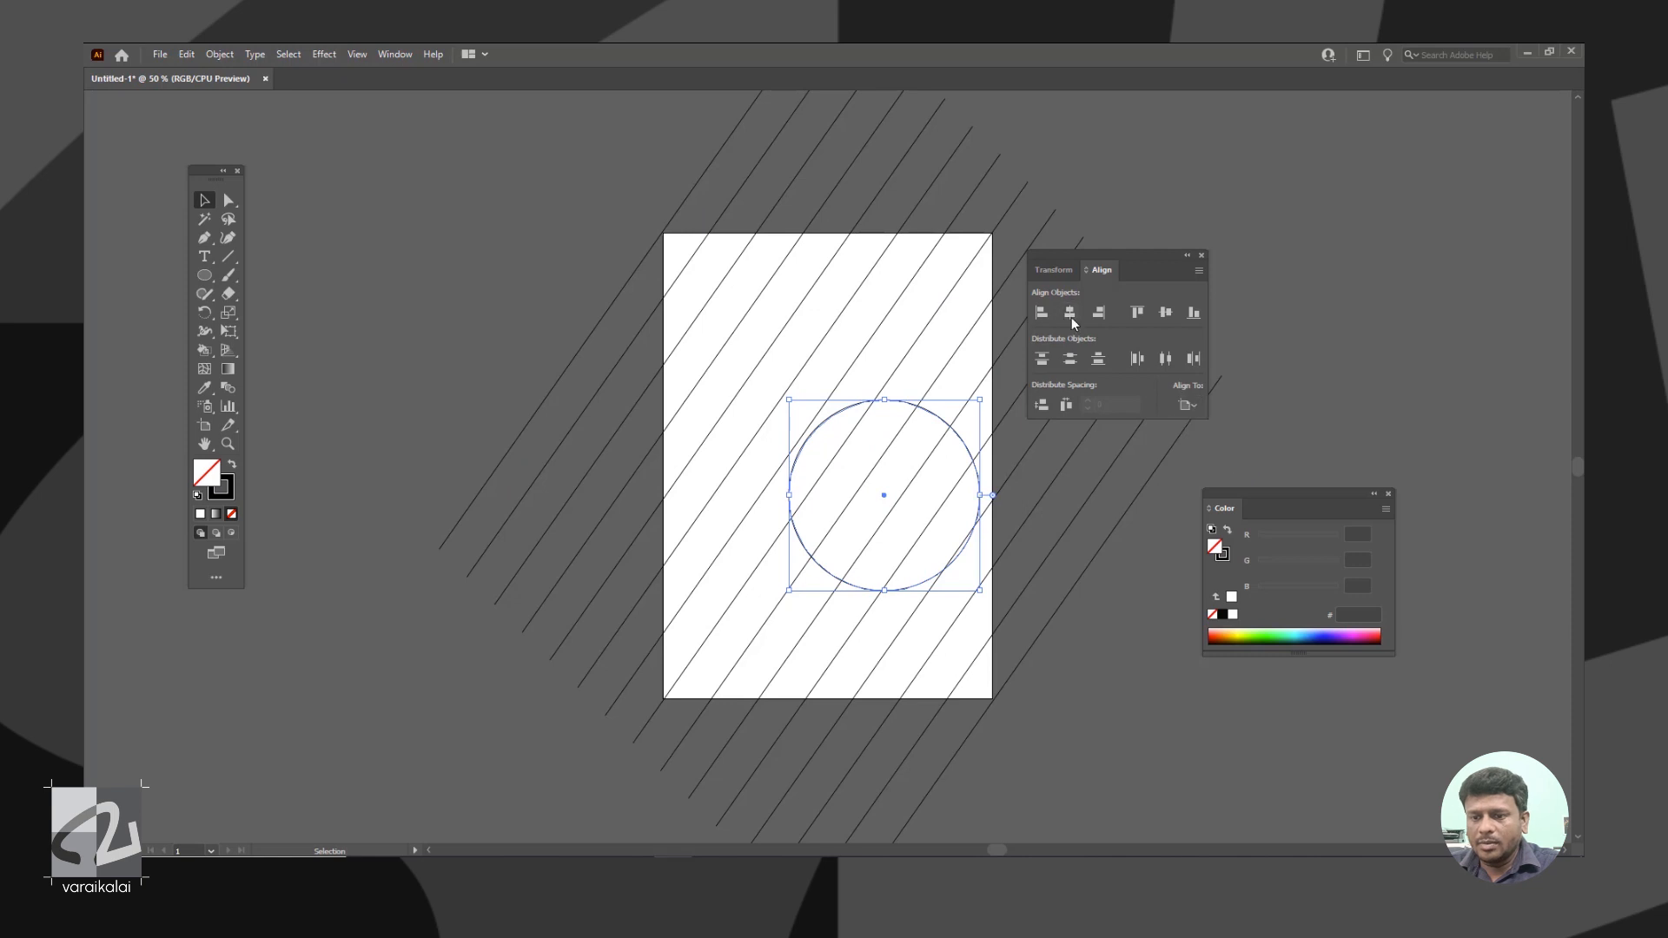
left_click(1071, 316)
left_click(1165, 313)
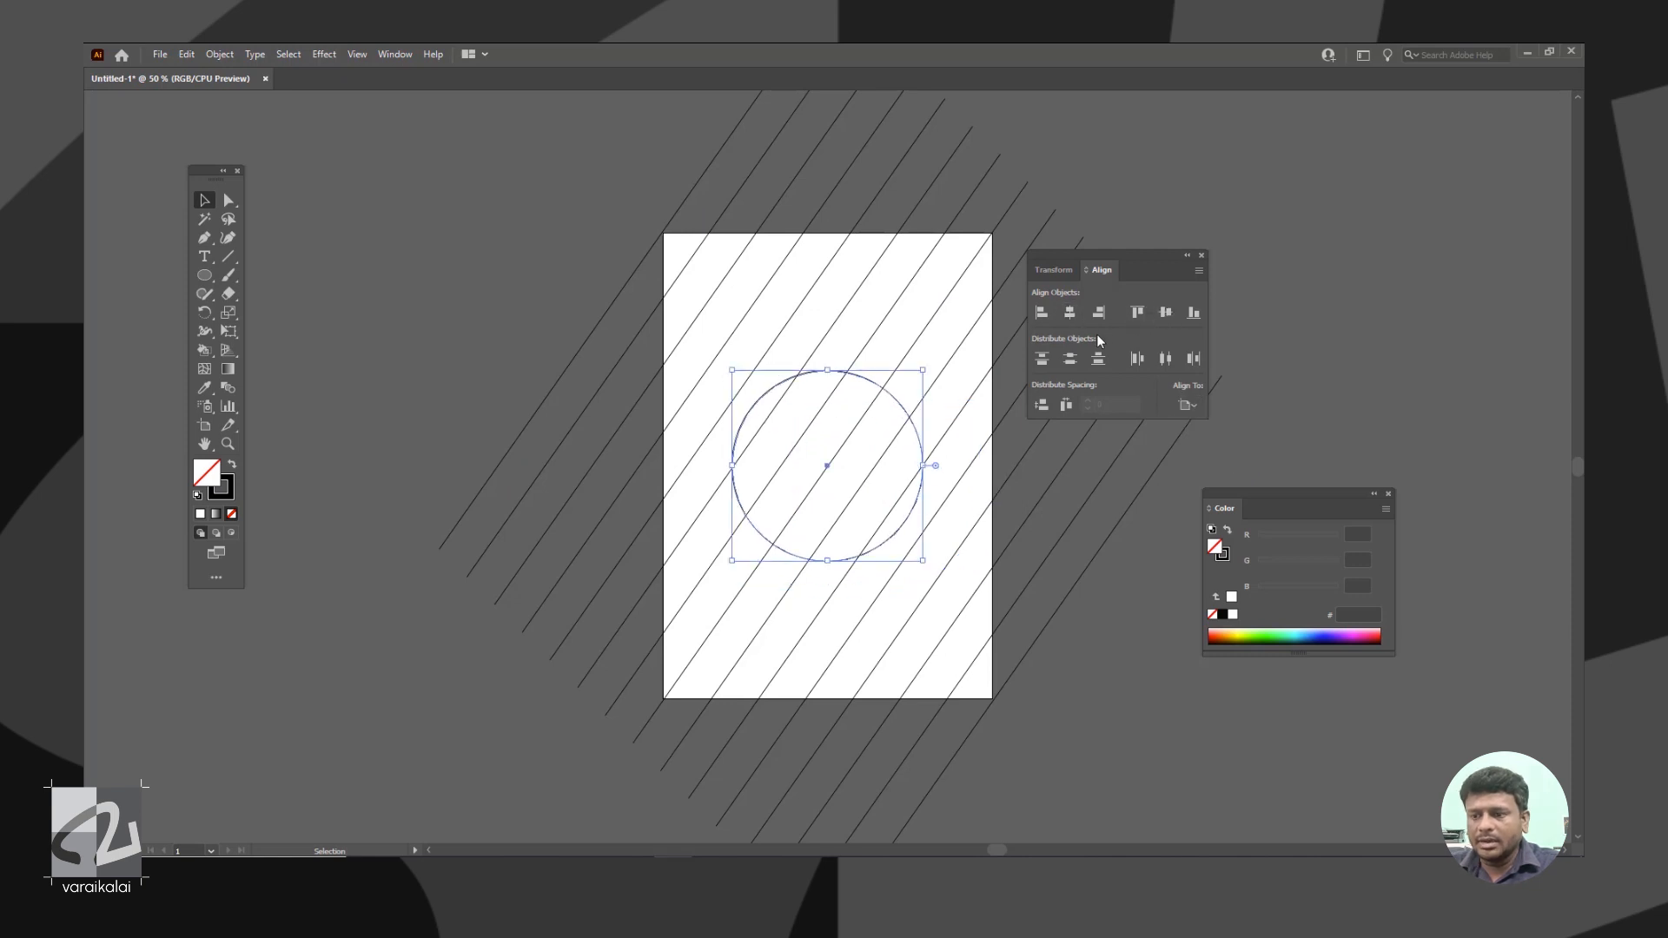
left_click_drag(922, 371, 887, 404)
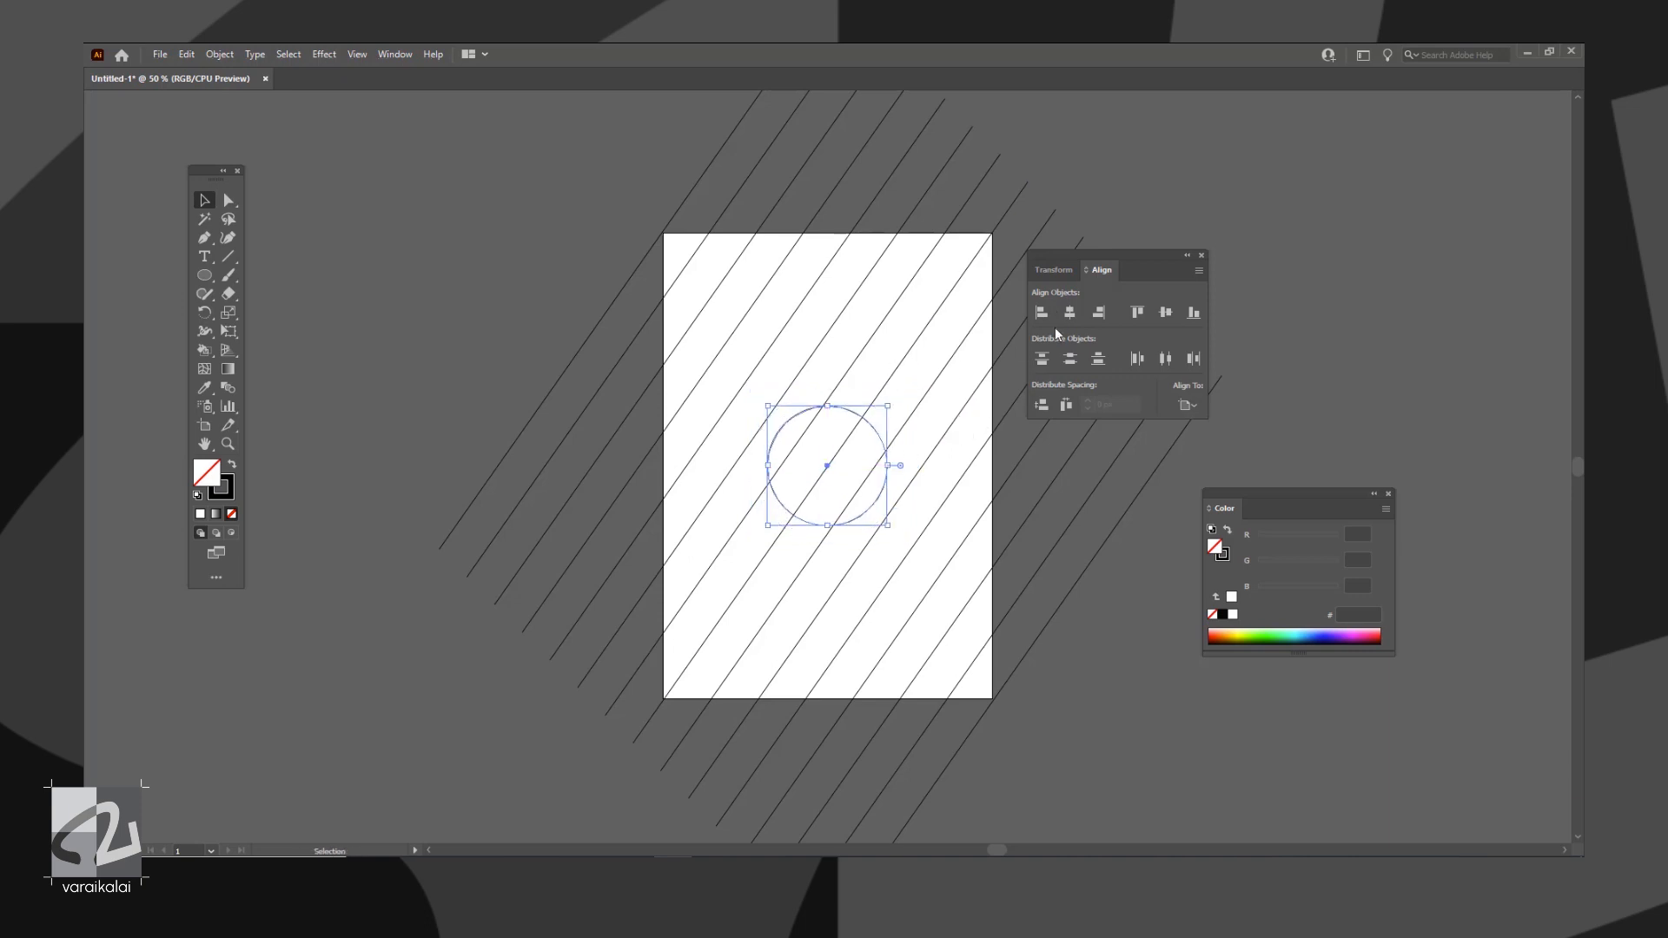
Create a copy of the circle scaled uniformly to 125%
left_click(222, 54)
mouse_move(256, 74)
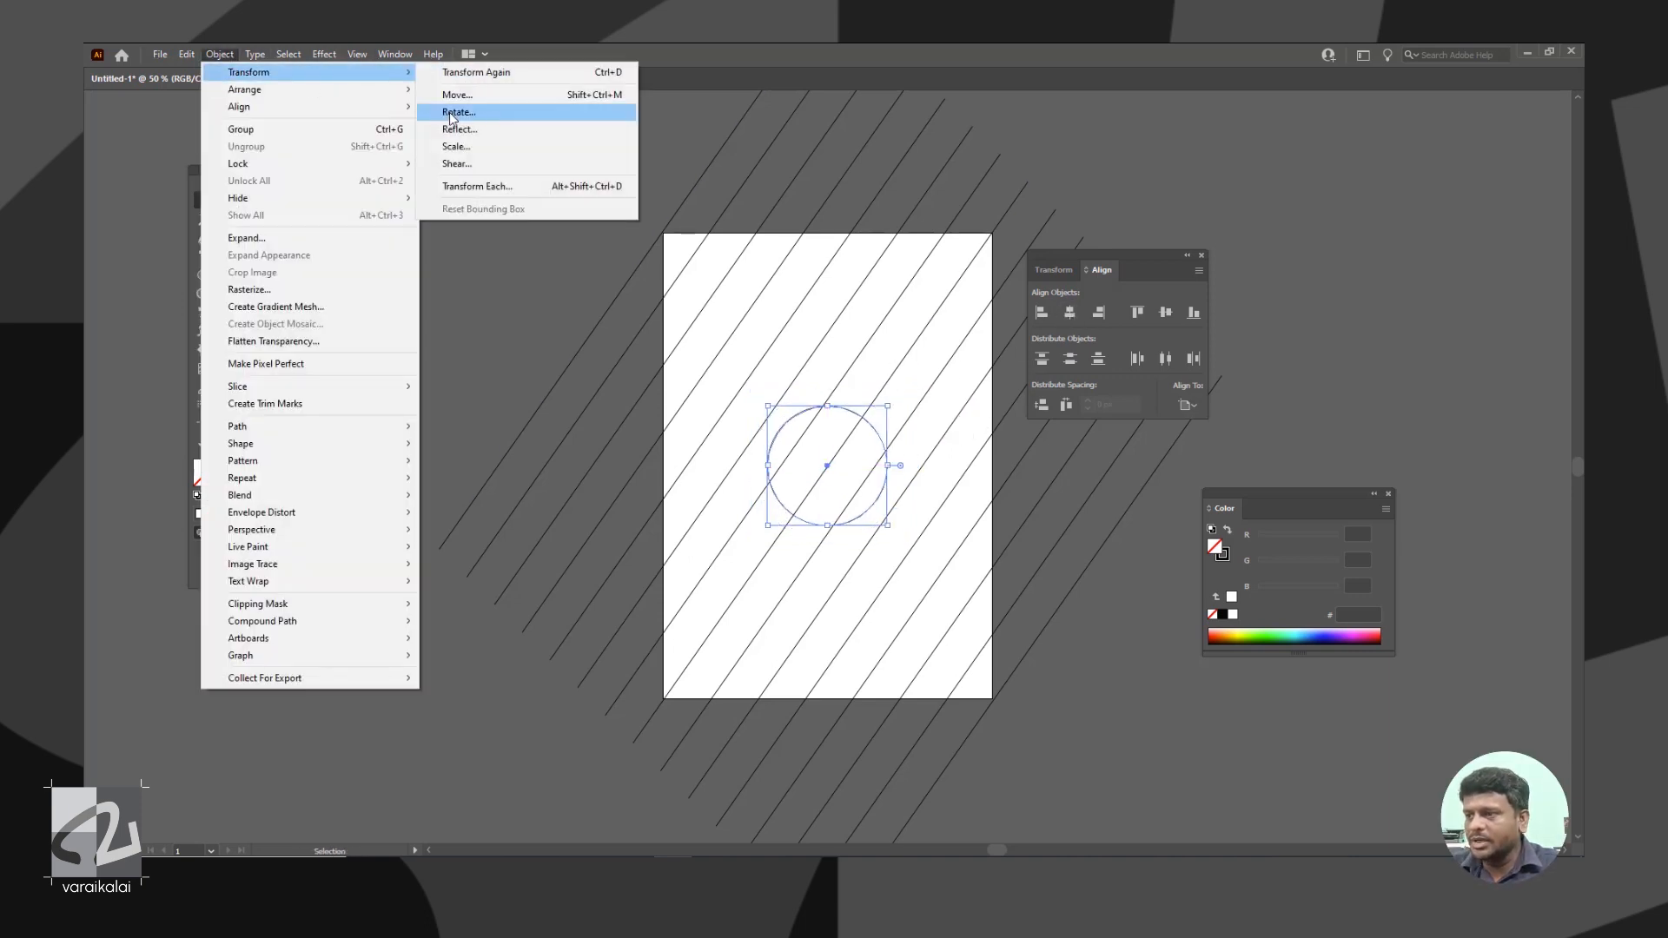
left_click(484, 148)
type("125")
key("Tab")
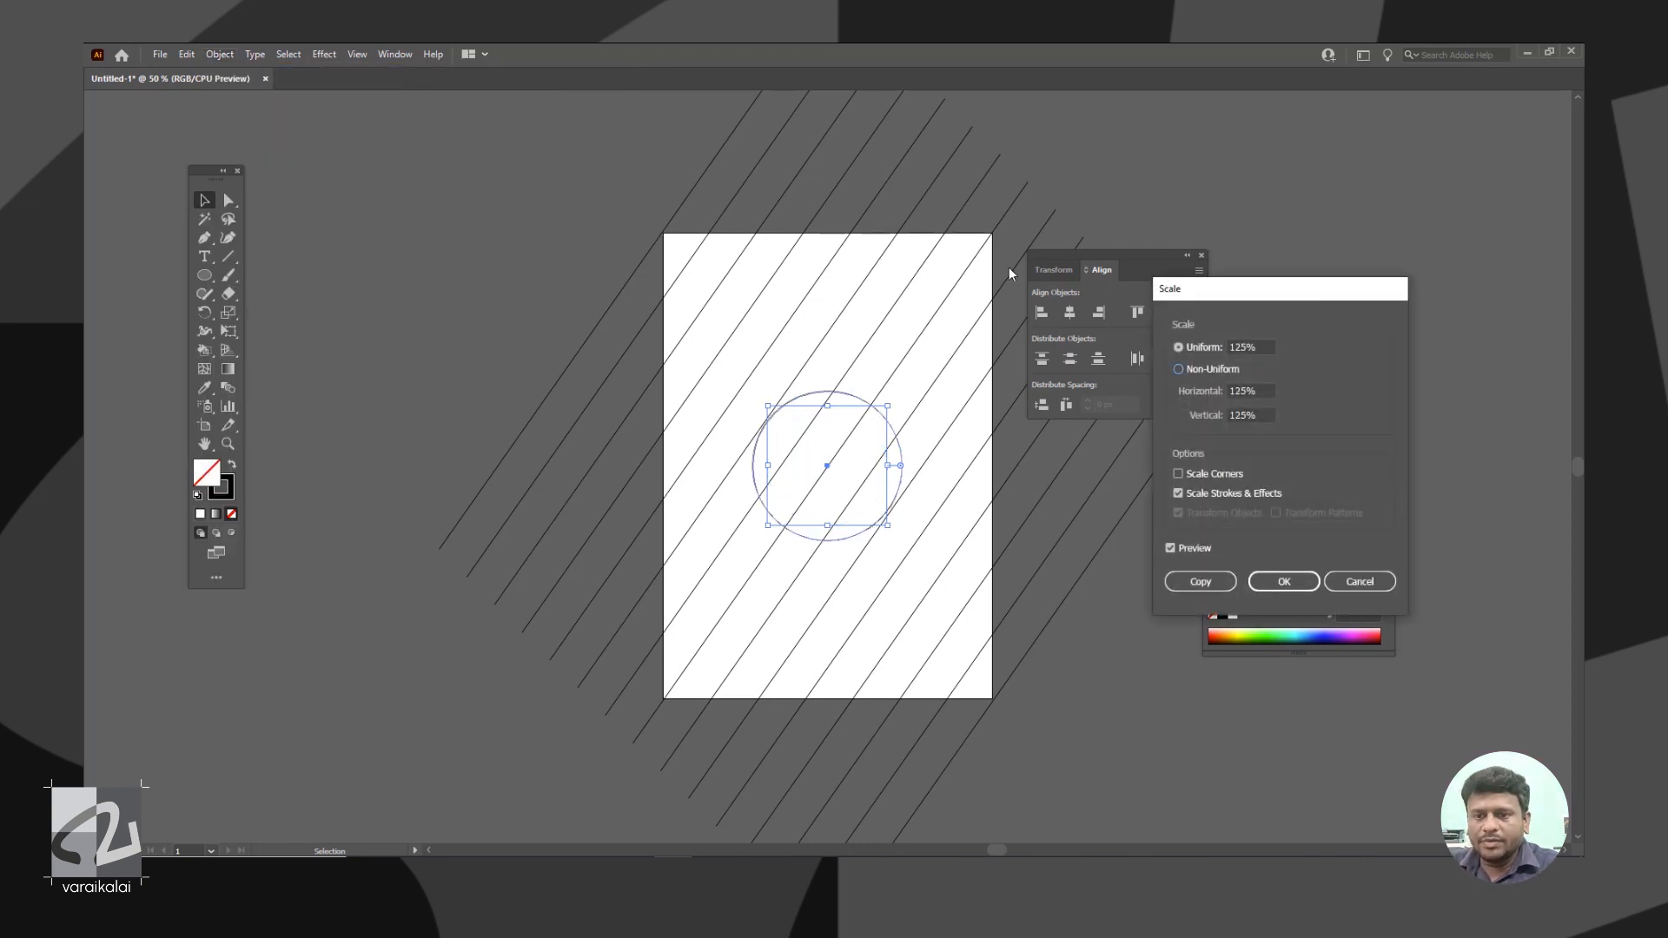
left_click(1201, 582)
Repeat the scaled copy seven times to build concentric circles extending beyond the artboard
key("ctrl+d")
key("ctrl+d")
key("ctrl+d")
key("ctrl+d")
key("ctrl+d")
key("ctrl+d")
key("ctrl+d")
Select all lines and circles and fill them with dark red-brown, RGB 117, 42, 27
left_click_drag(1162, 255, 1466, 252)
left_click_drag(461, 633, 287, 634)
key("ctrl+a")
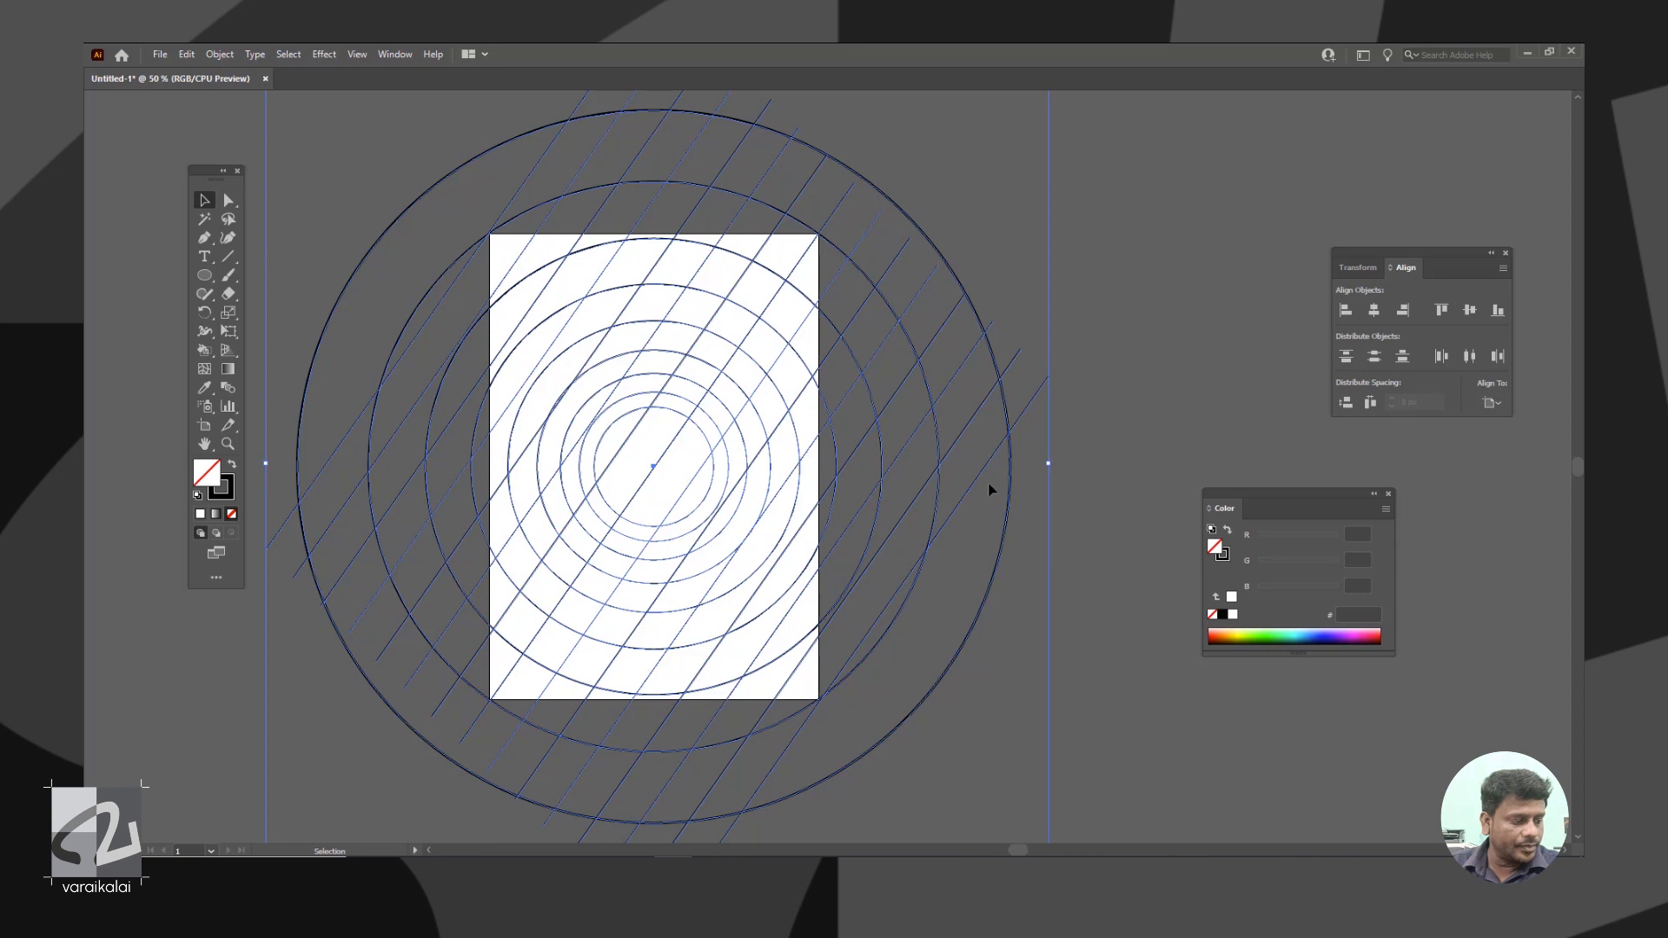
left_click(1230, 630)
left_click_drag(1336, 537, 1271, 564)
left_click_drag(1294, 589, 1272, 586)
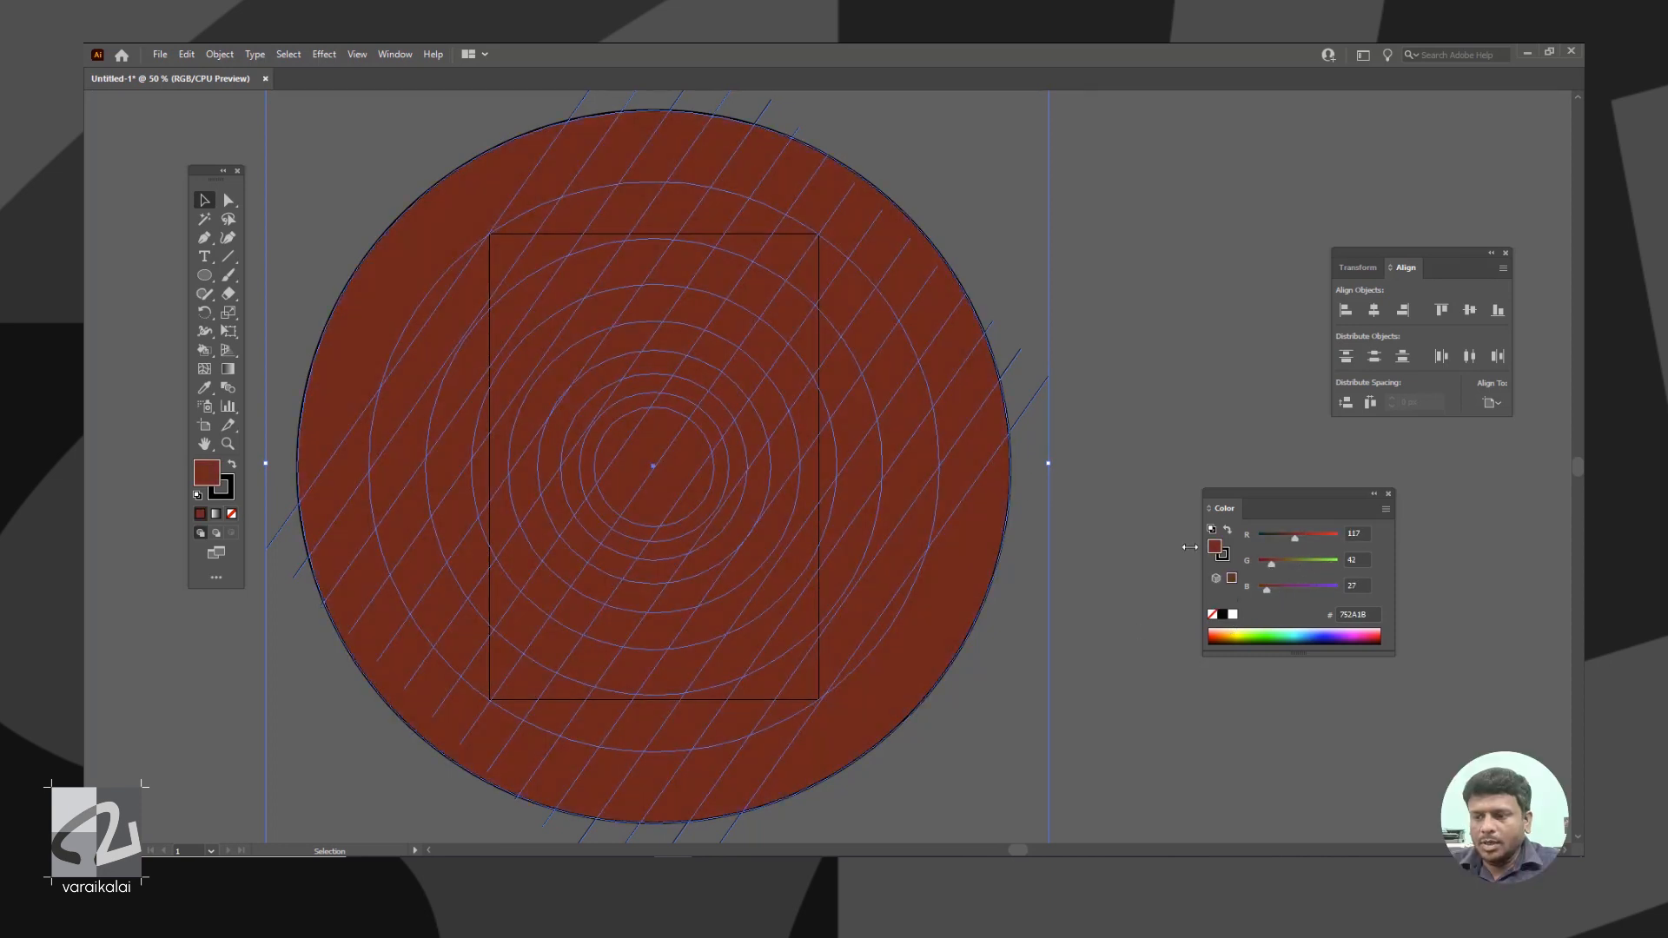
Activate the Live Paint Bucket and switch the color sliders to HSB
left_click_drag(209, 356, 261, 365)
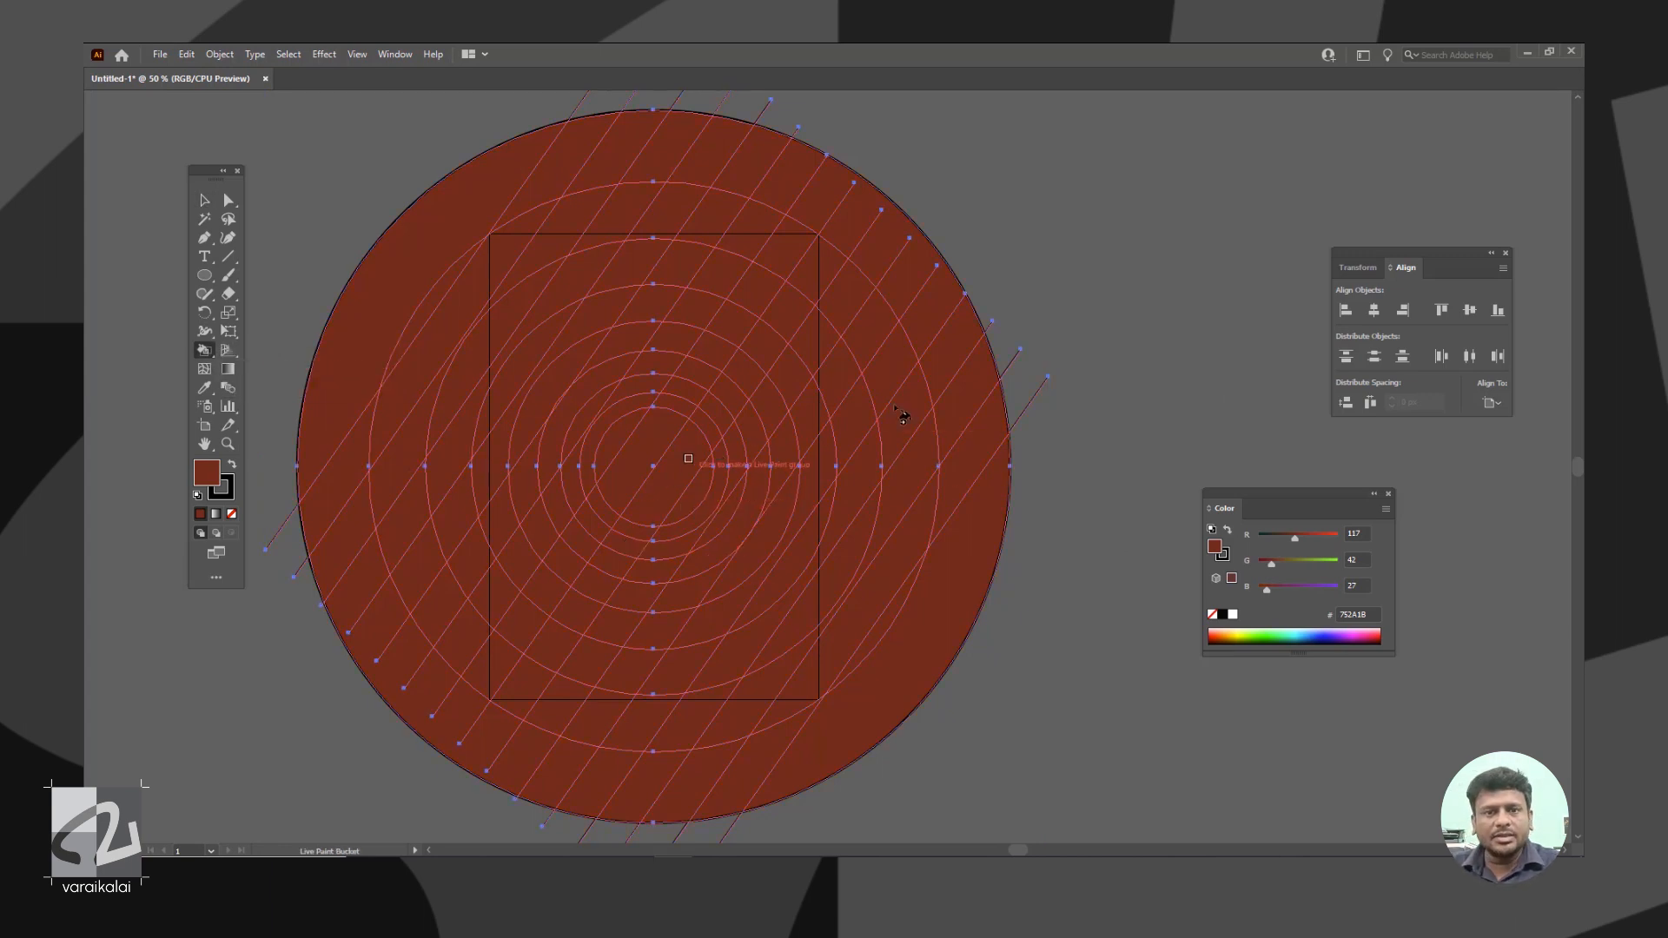
left_click(1383, 509)
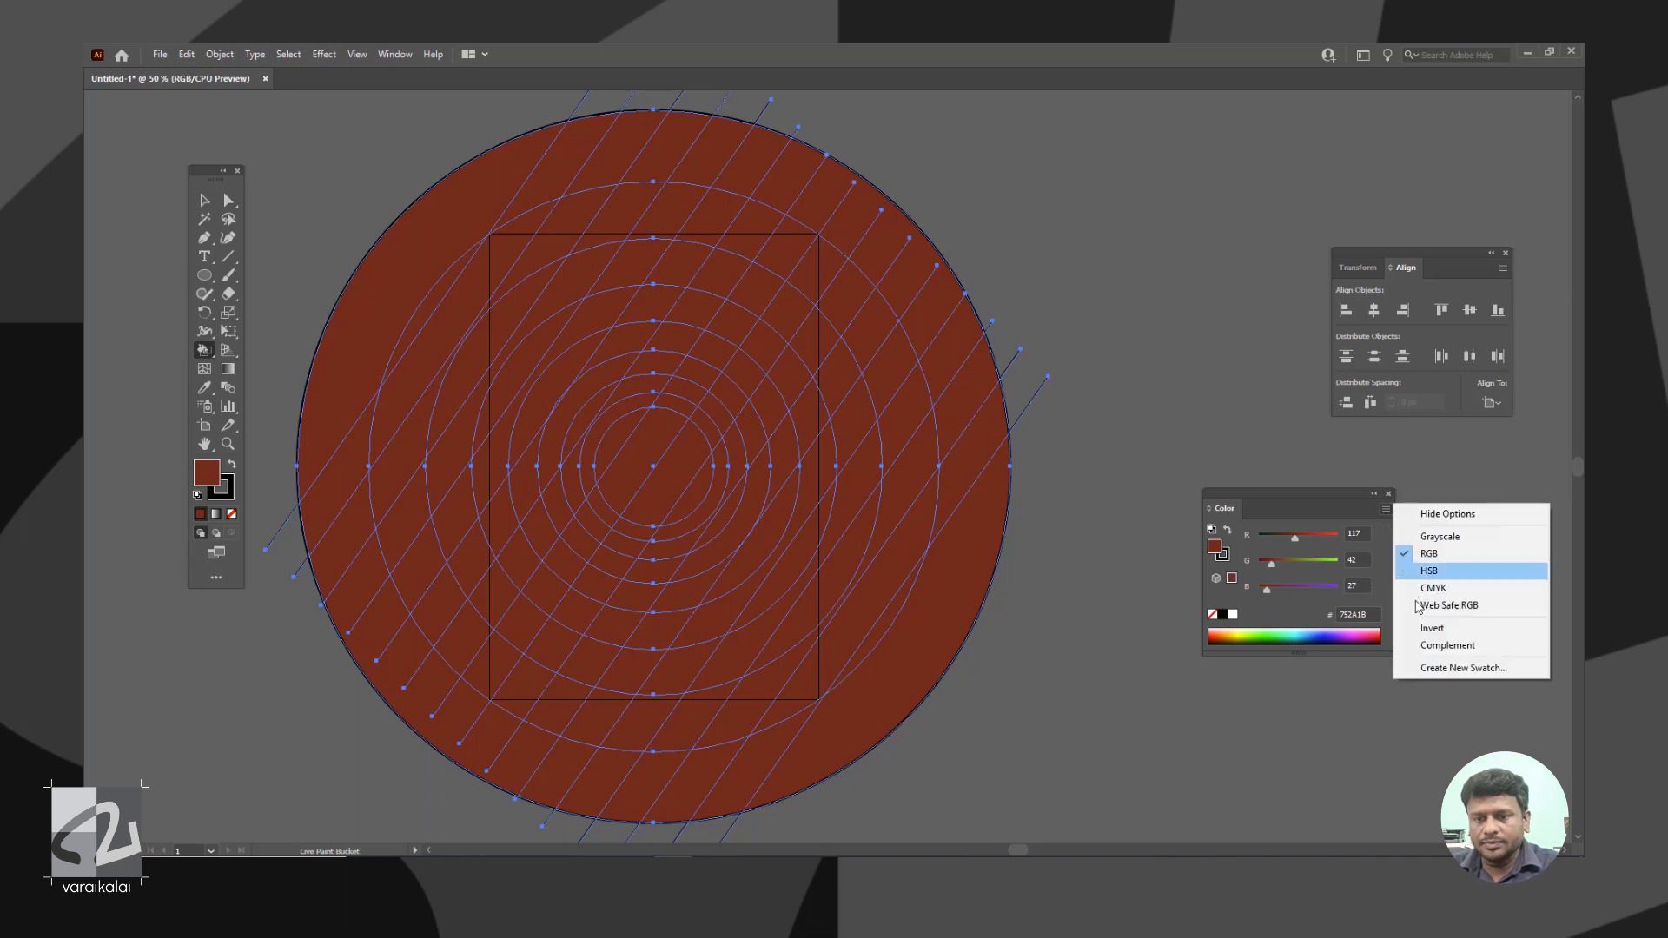
left_click(1433, 572)
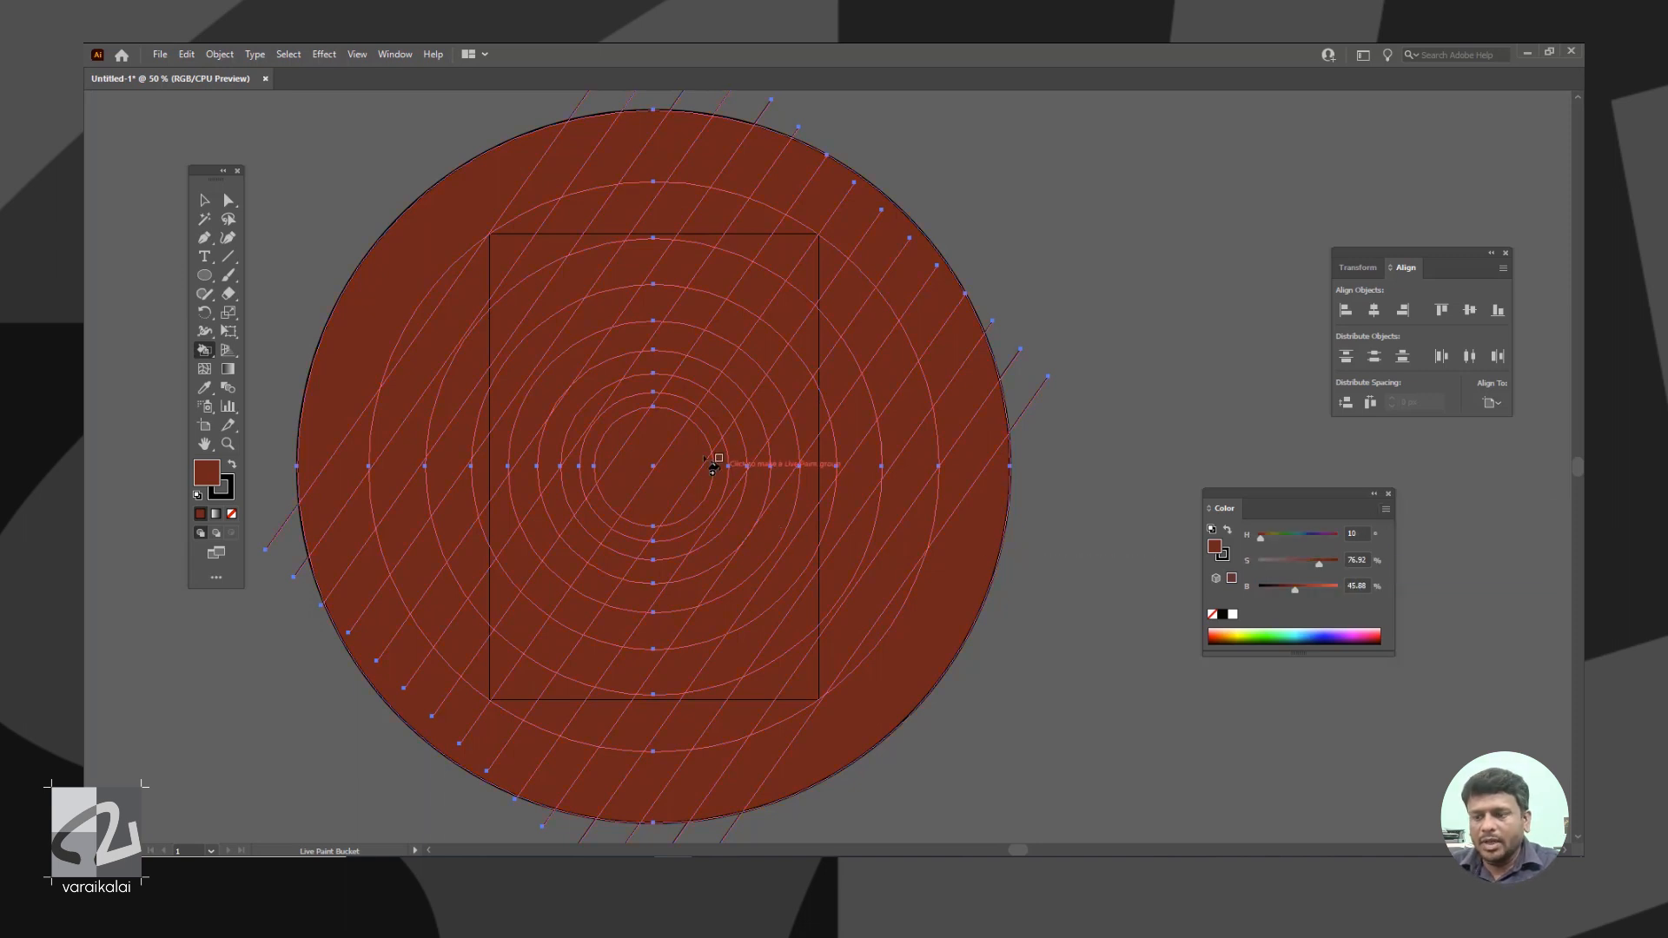
Live-paint scattered segments of the ring pattern with a lighter red at about 63% brightness
left_click(1305, 592)
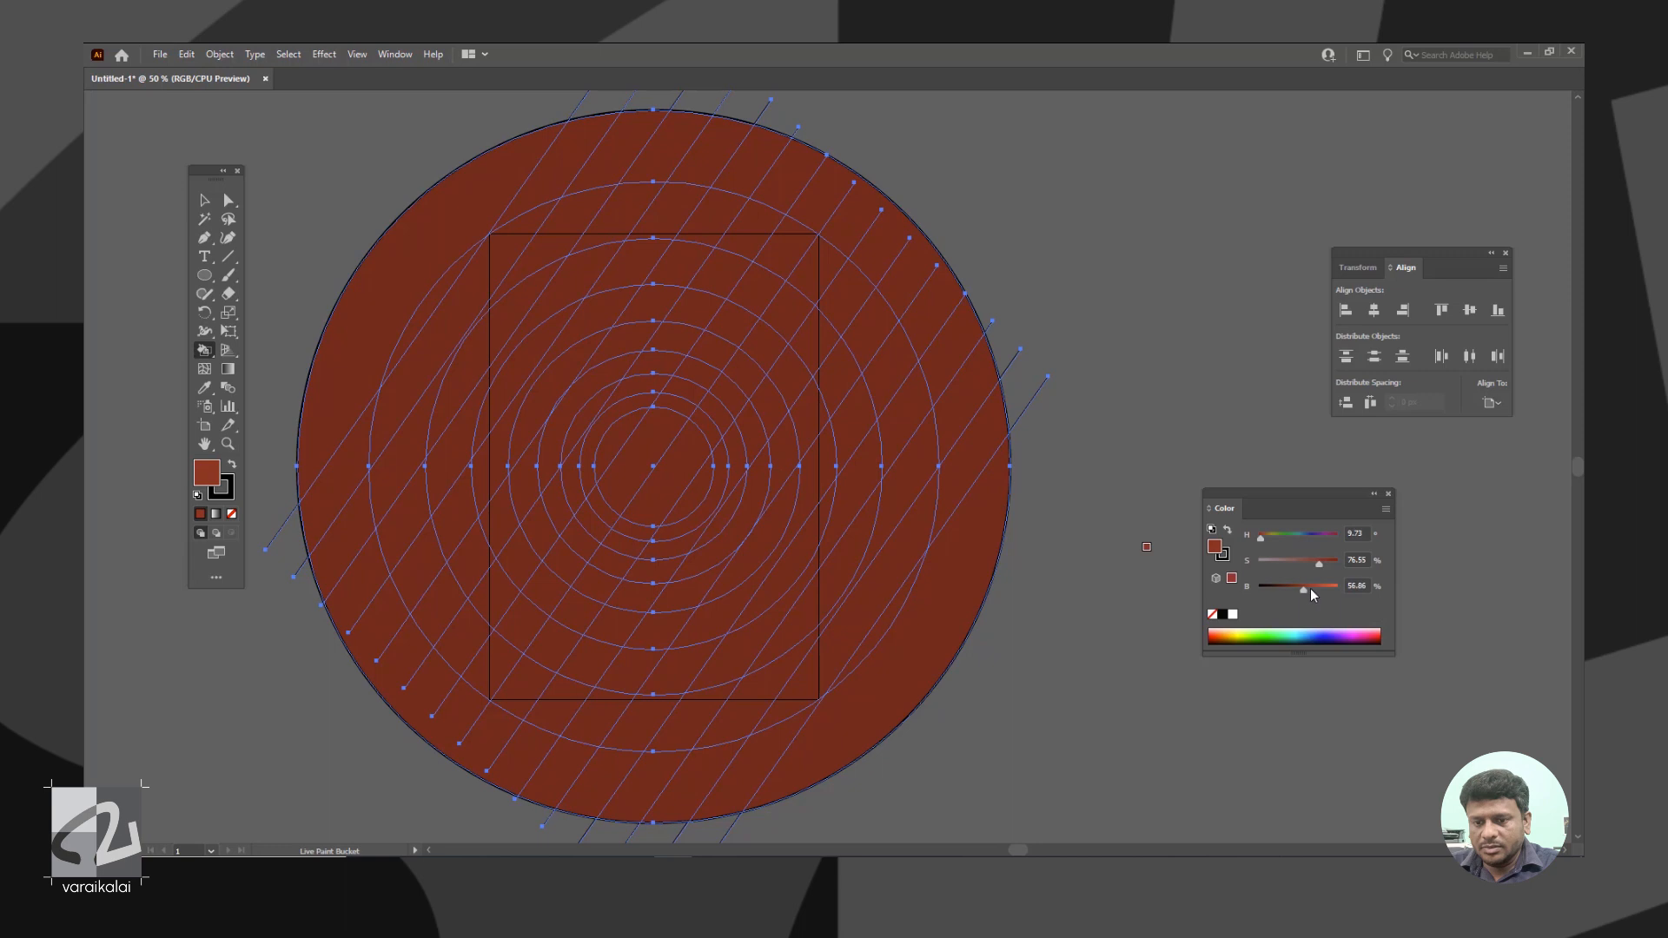
left_click(760, 686)
left_click(630, 265)
left_click(752, 322)
left_click(525, 478)
left_click(582, 660)
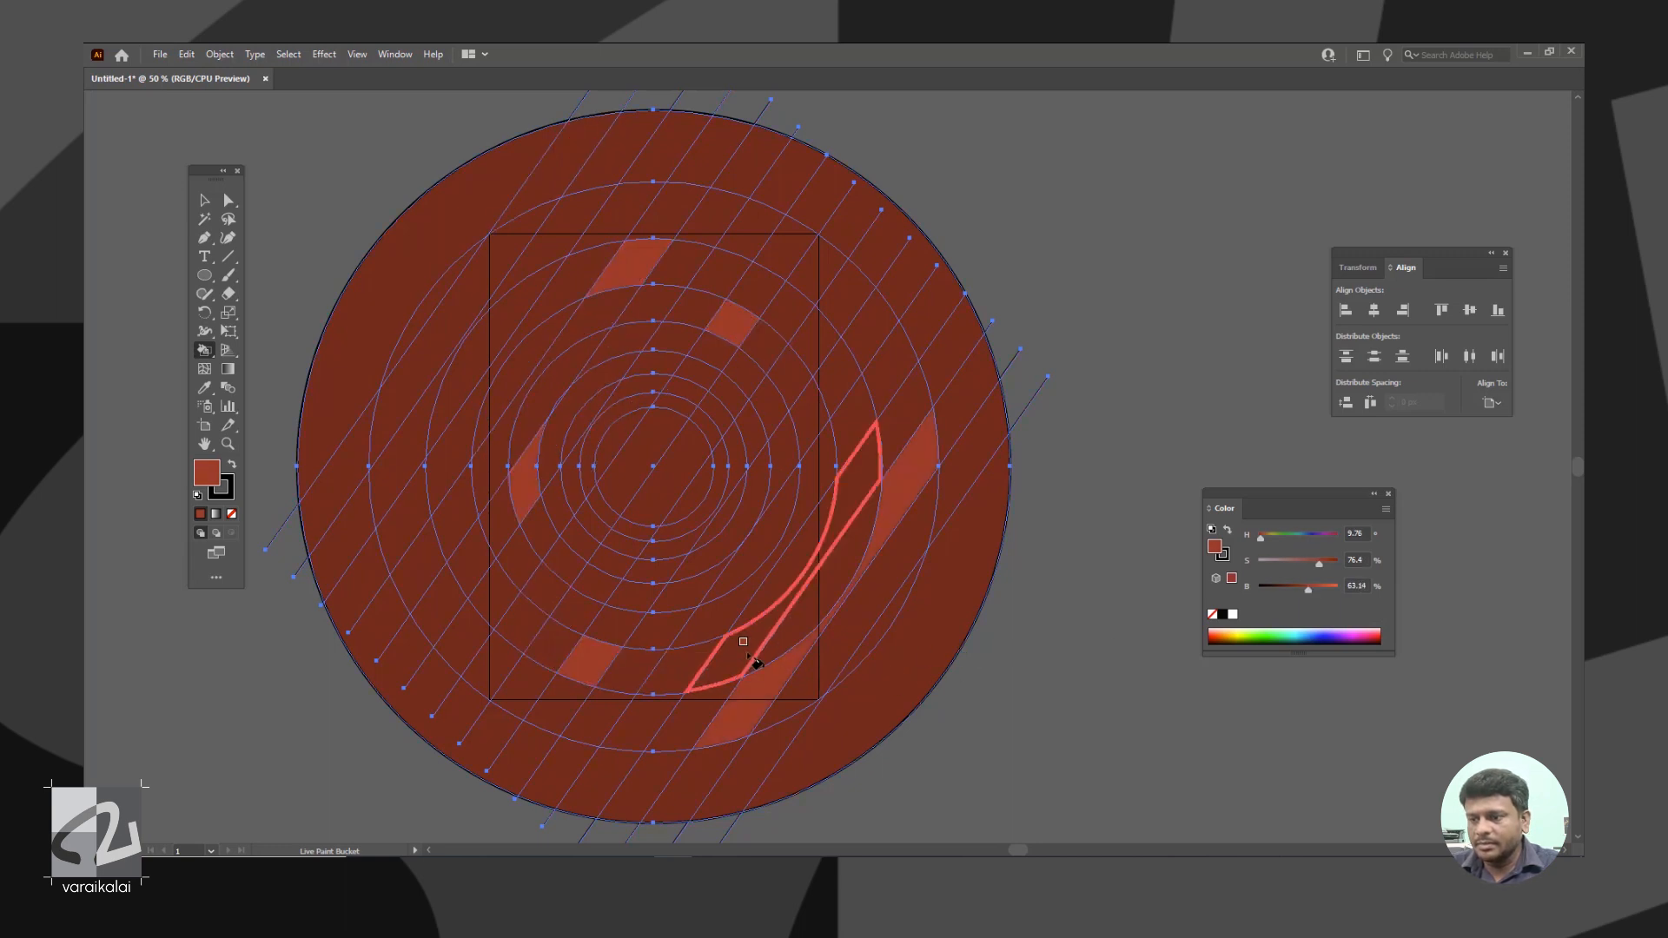
left_click(725, 664)
left_click(819, 262)
left_click(545, 262)
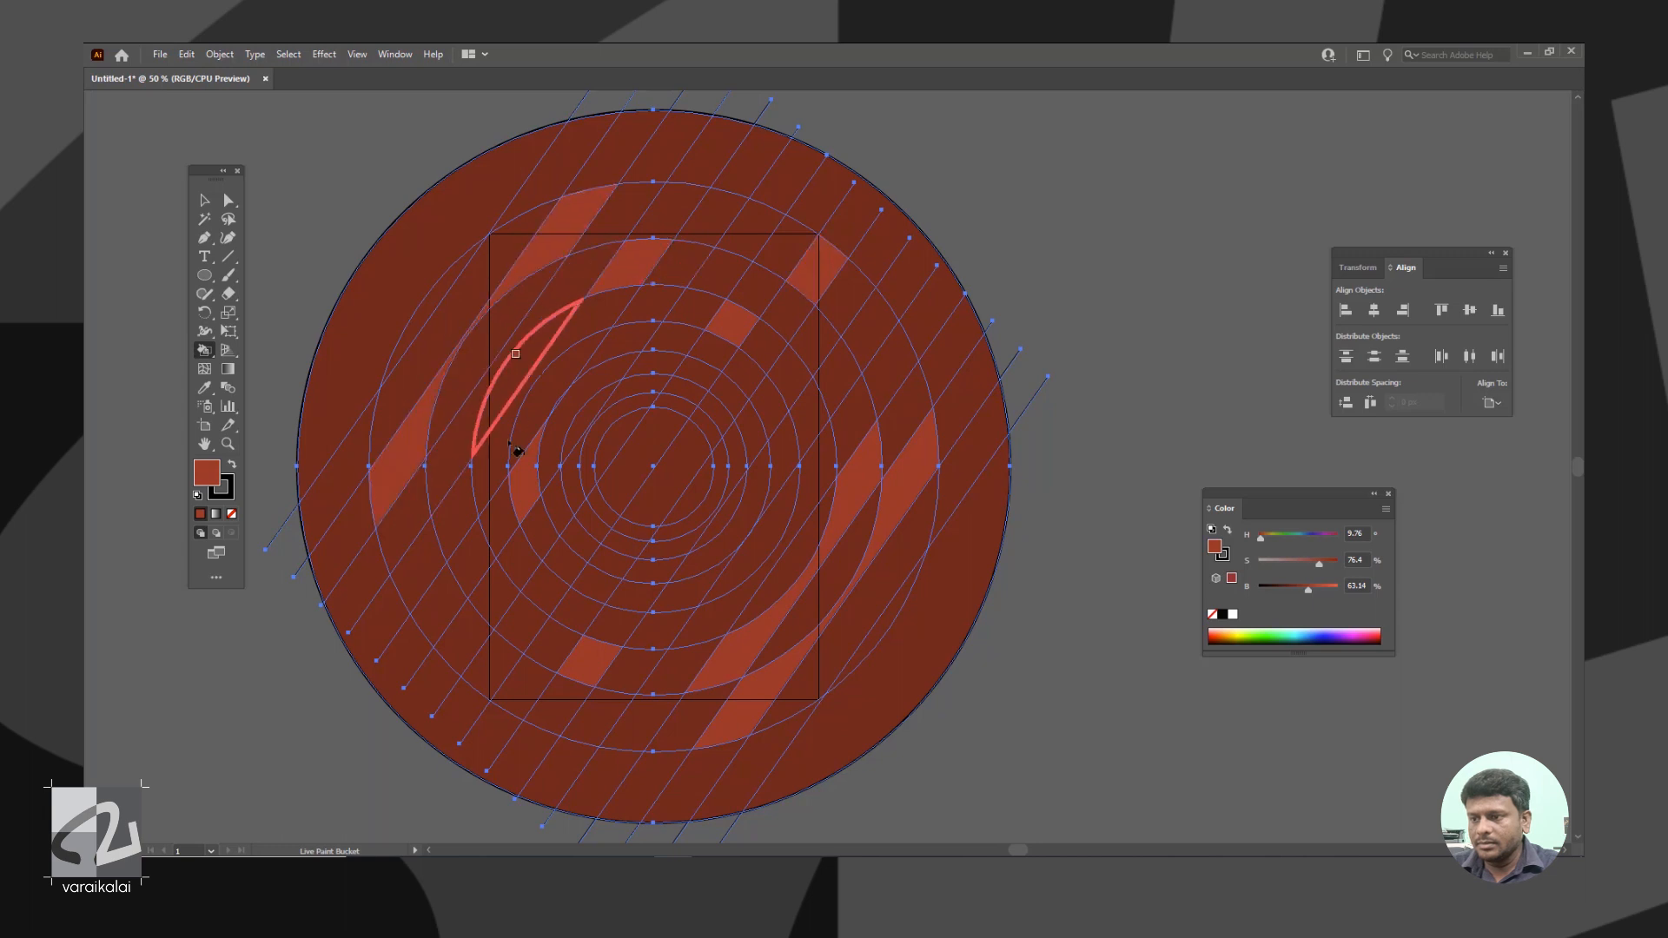
left_click(518, 565)
left_click(495, 664)
left_click(543, 295)
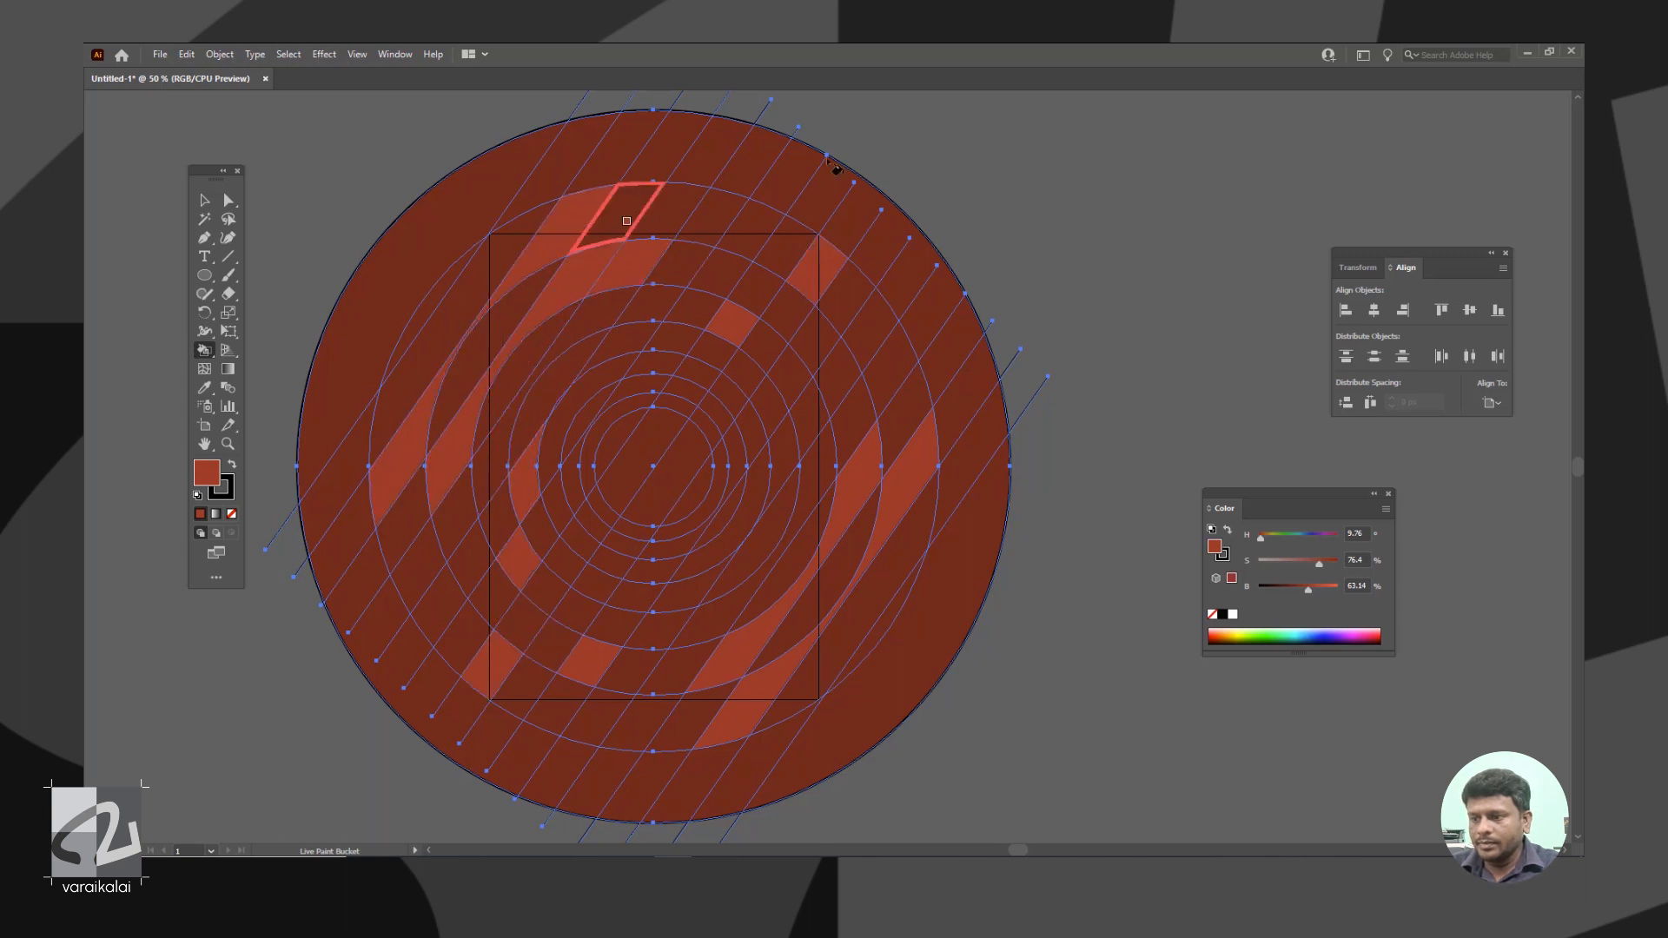
Turn on Trim View and live-paint segments in the artboard's upper-right and lower-right areas dark brown at about 24% brightness
left_click(357, 54)
left_click(405, 108)
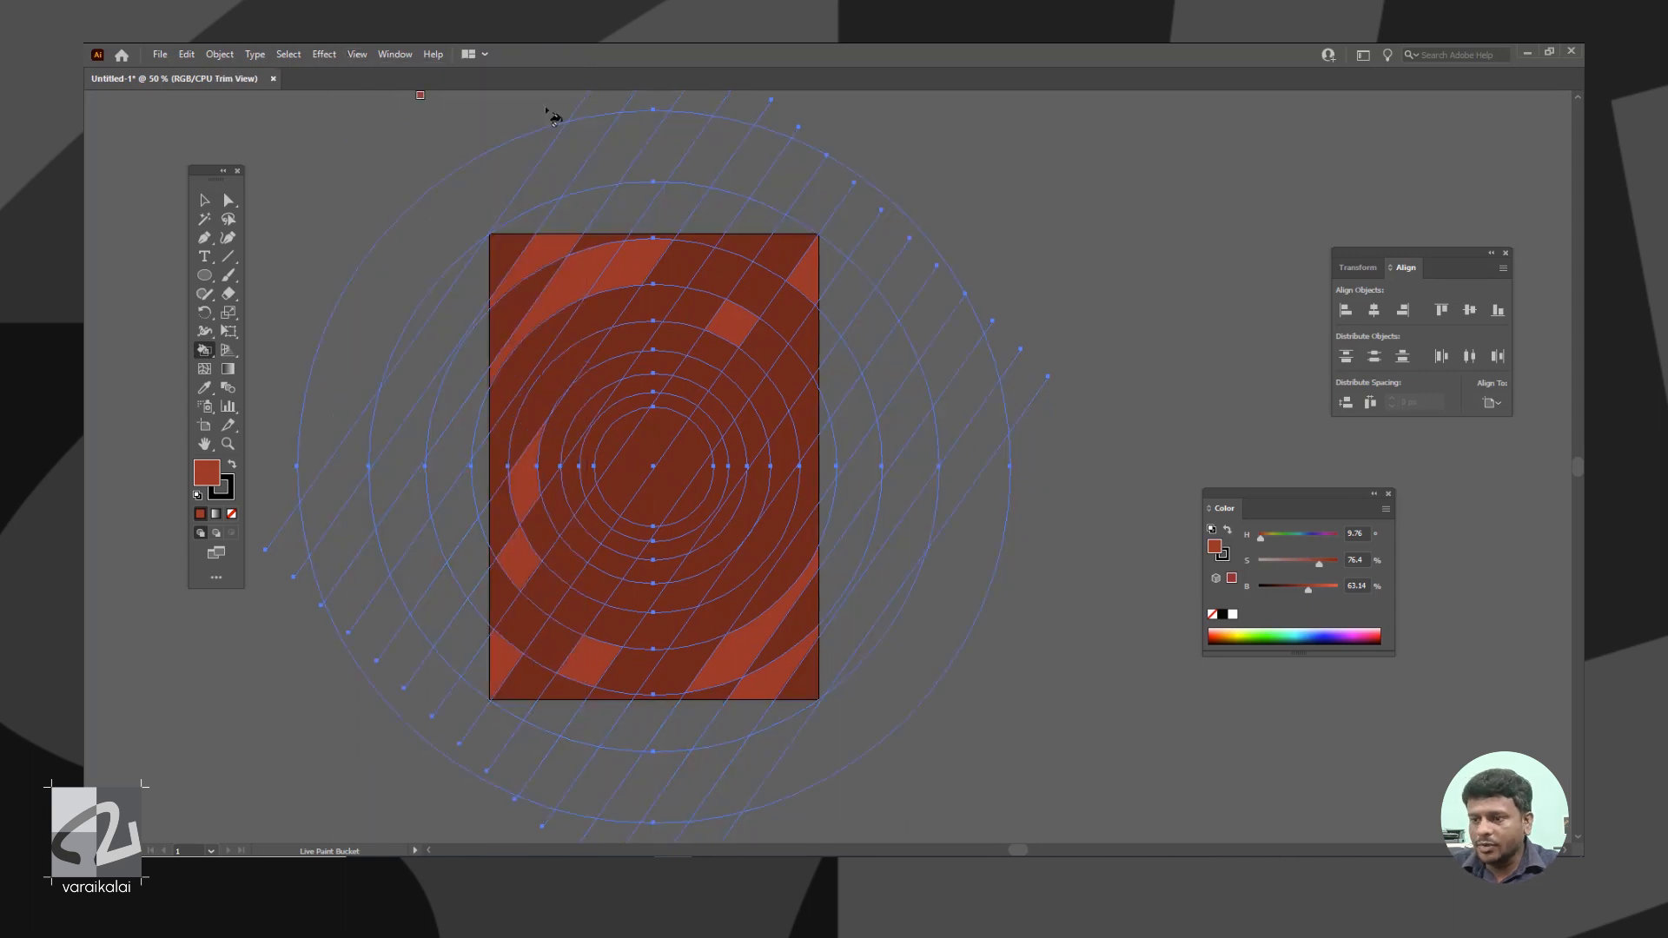
left_click_drag(1290, 587, 1277, 587)
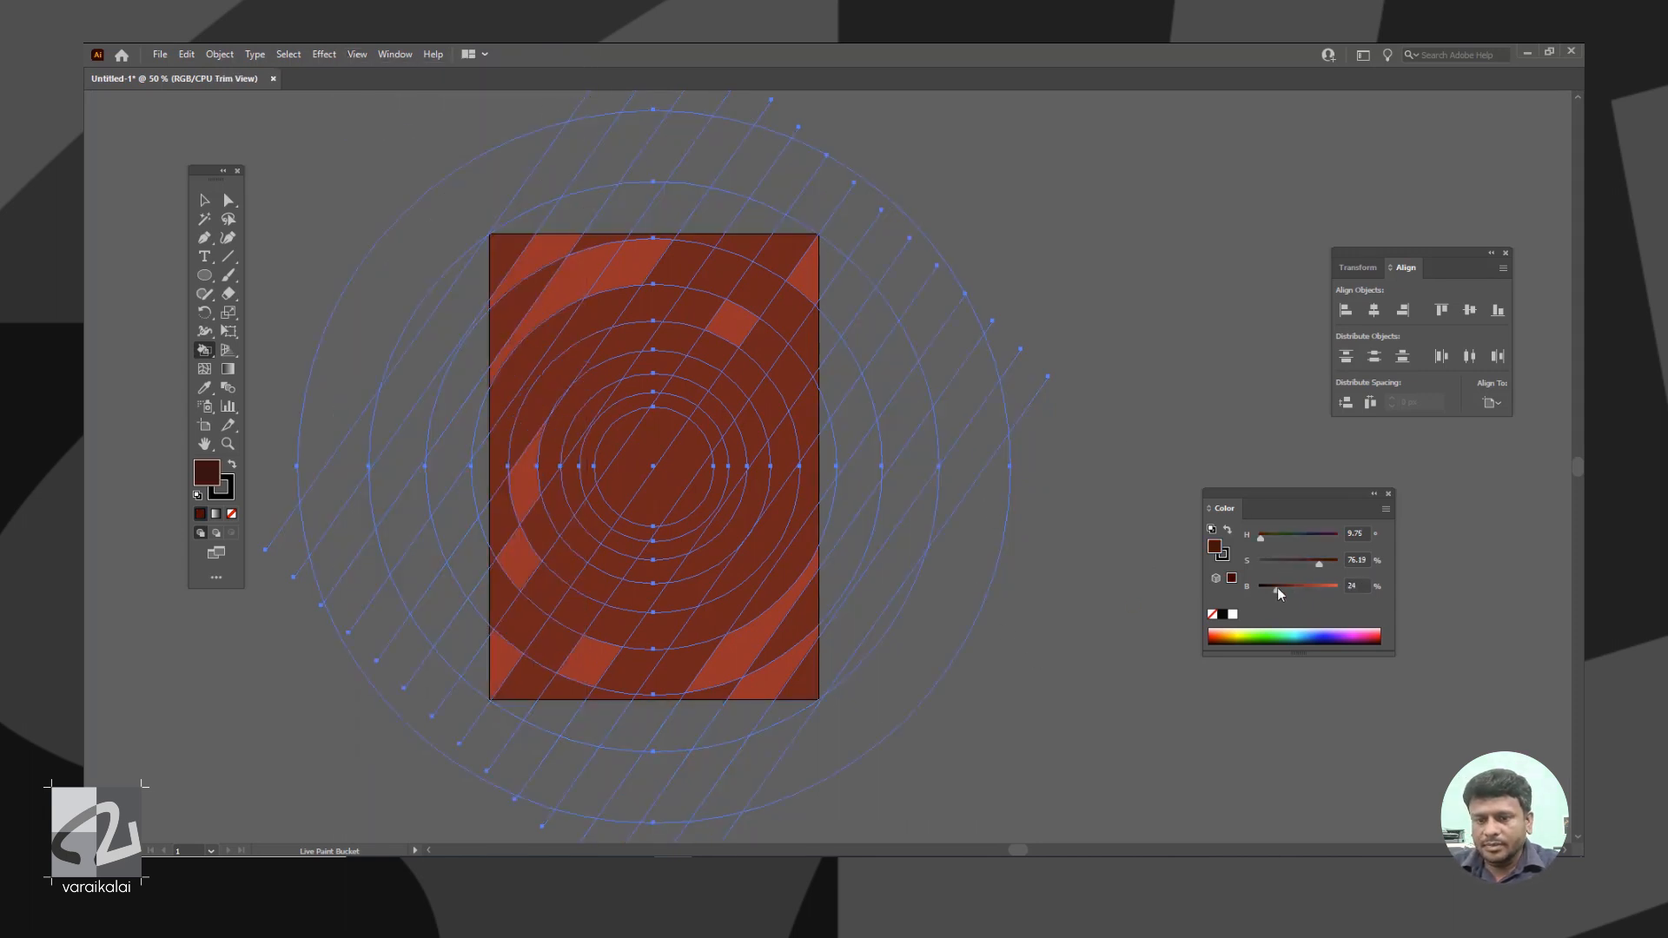
left_click(777, 252)
left_click(747, 629)
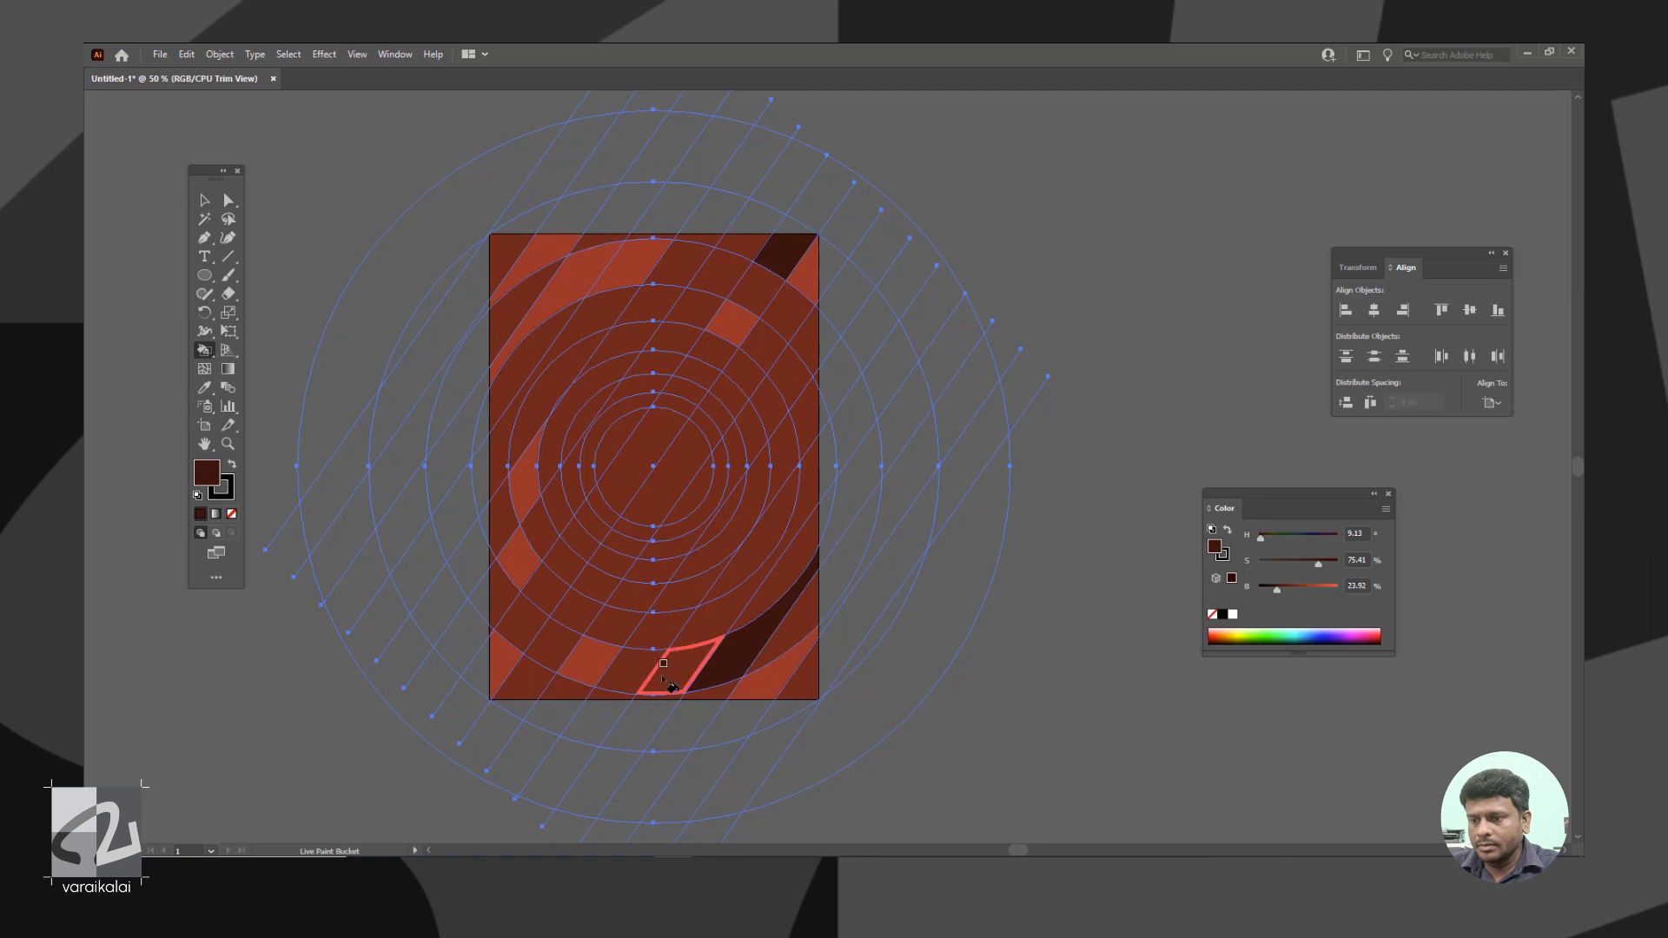
Live-paint scattered outer segments and the artboard's corner areas with a medium brown at about 37% brightness
left_click(1287, 594)
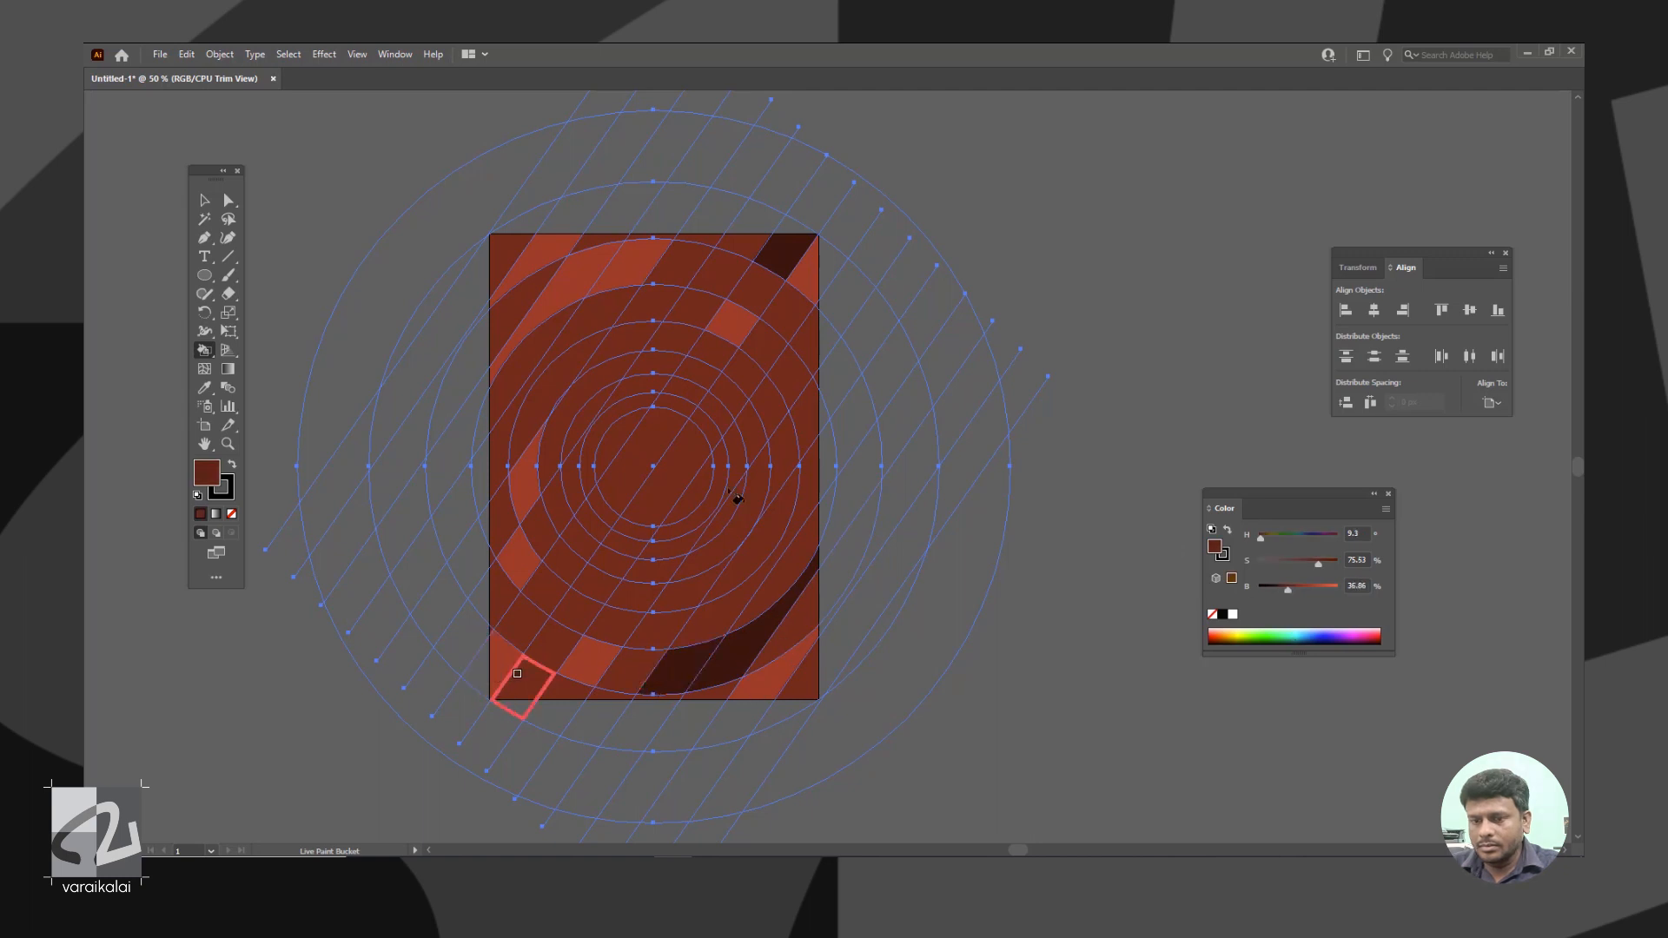
left_click(549, 315)
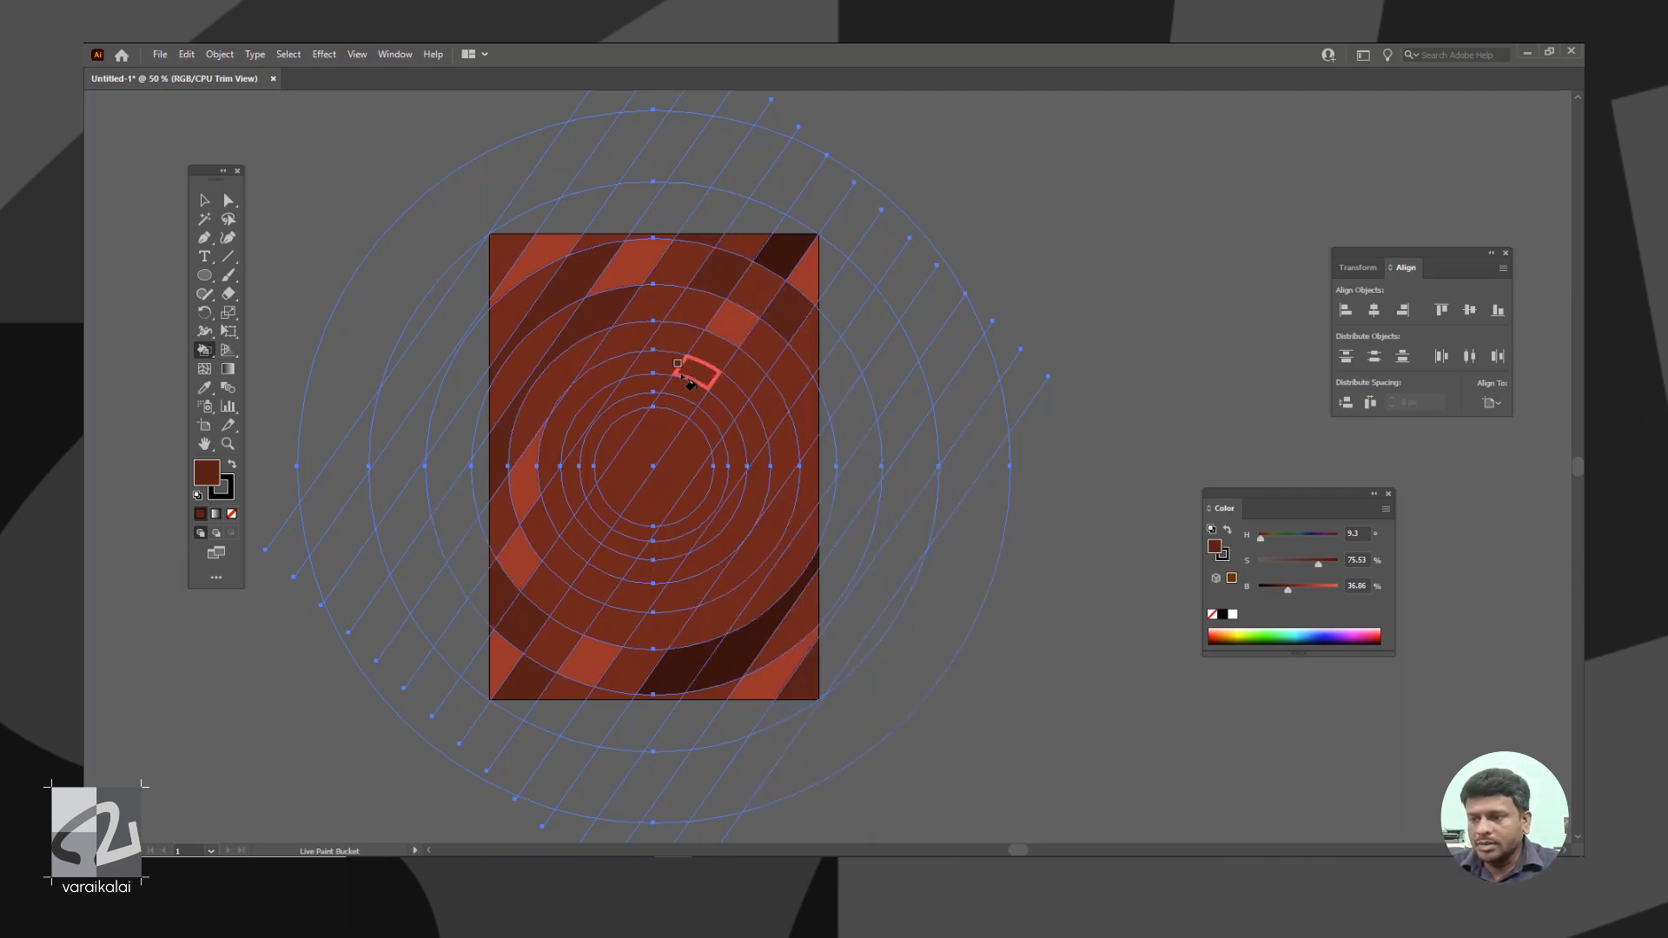
Show the Swatches panel and load the Skintones gradient swatch library
left_click(391, 54)
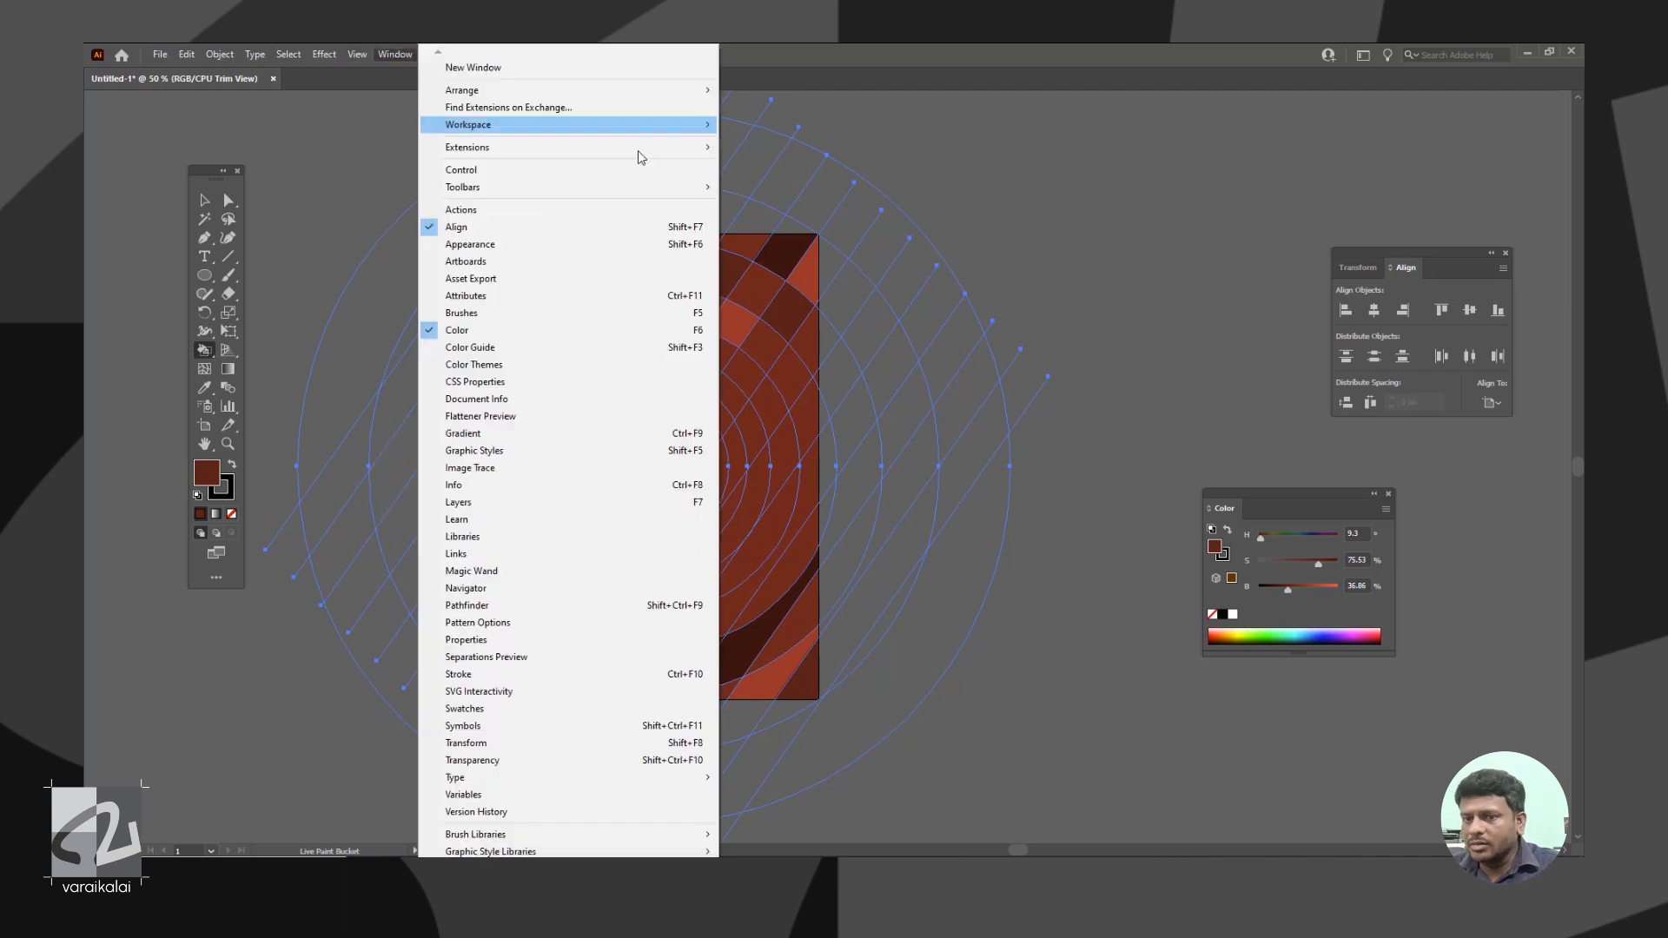
left_click(597, 712)
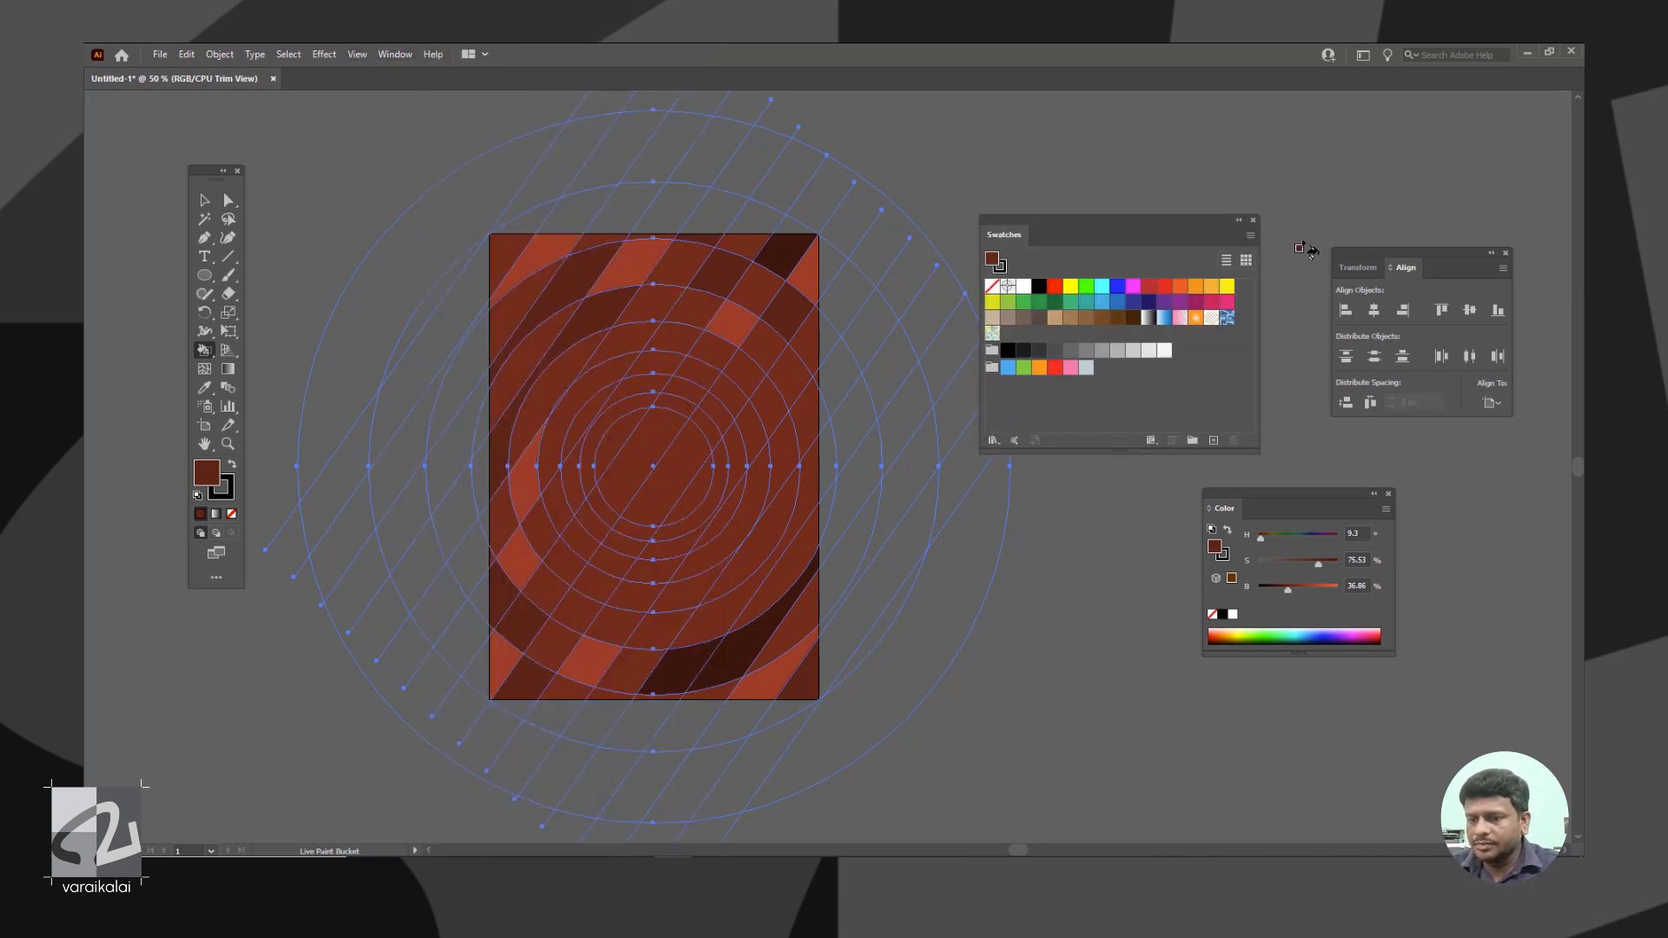
left_click(1249, 235)
mouse_move(1337, 576)
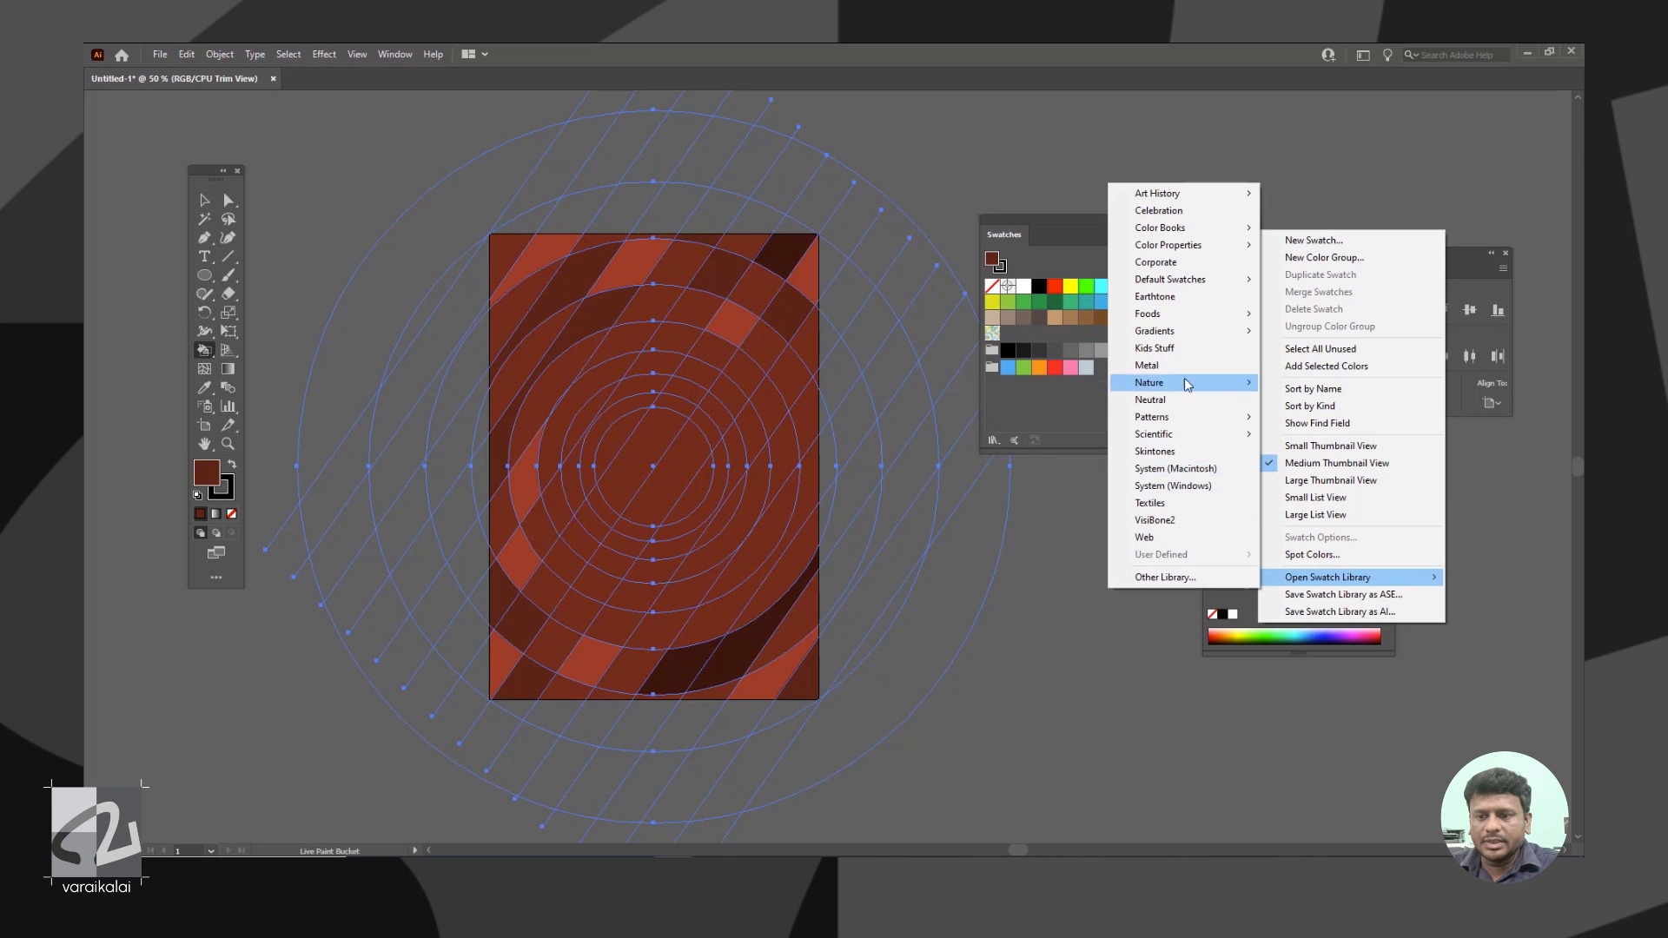
mouse_move(1202, 343)
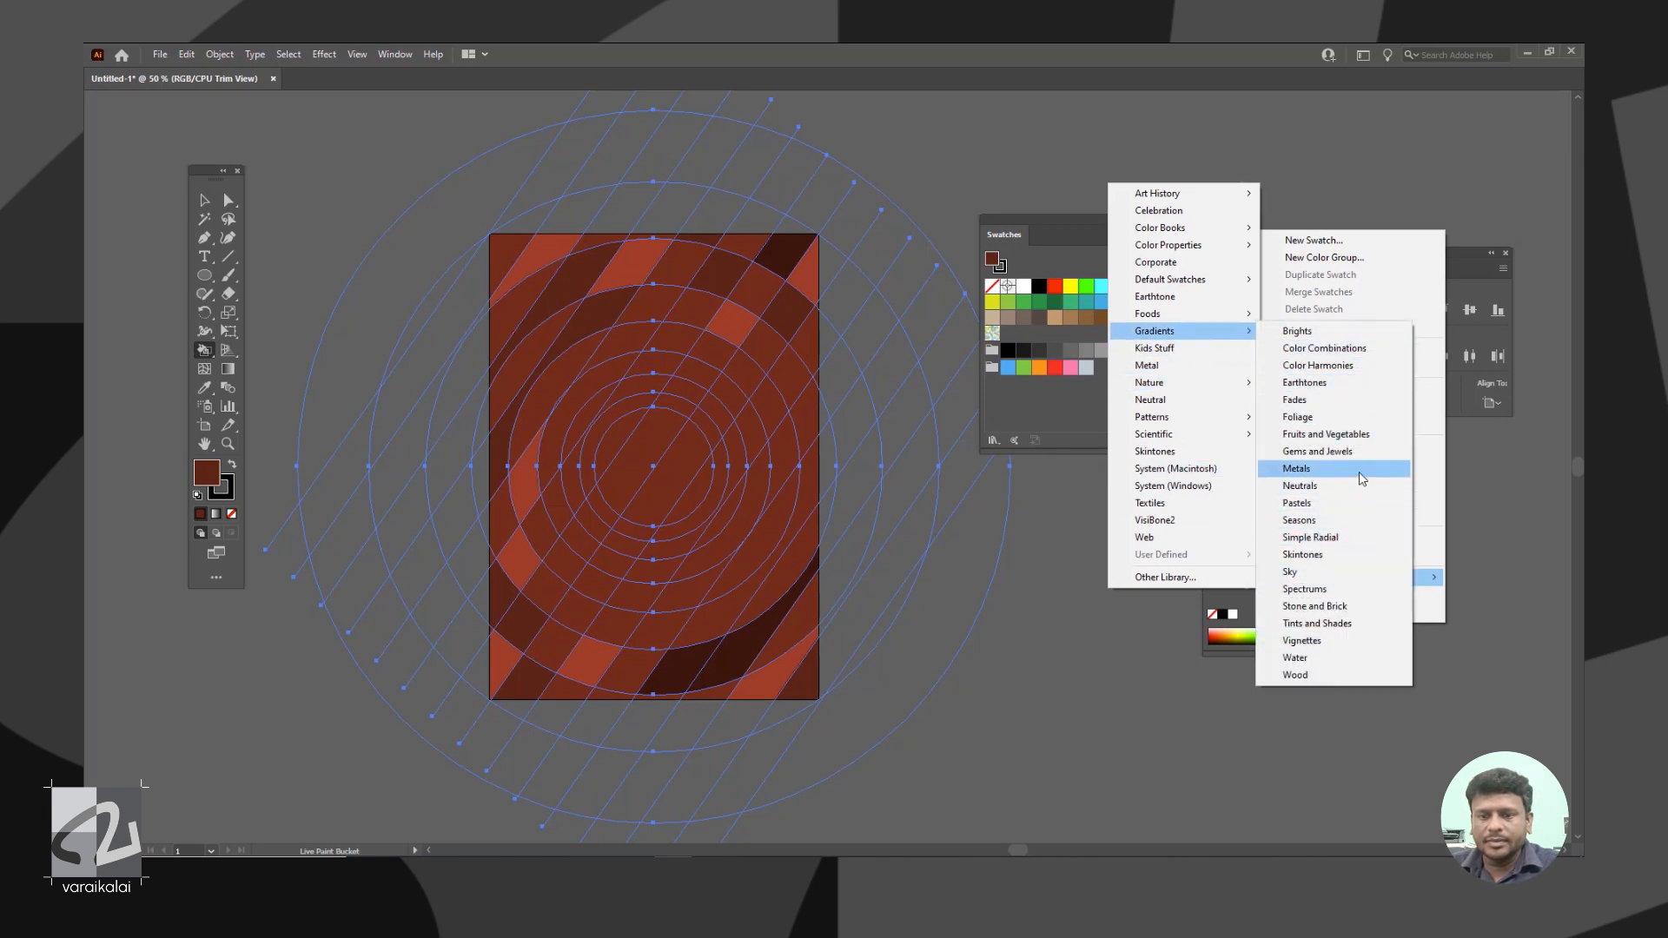
left_click(1339, 556)
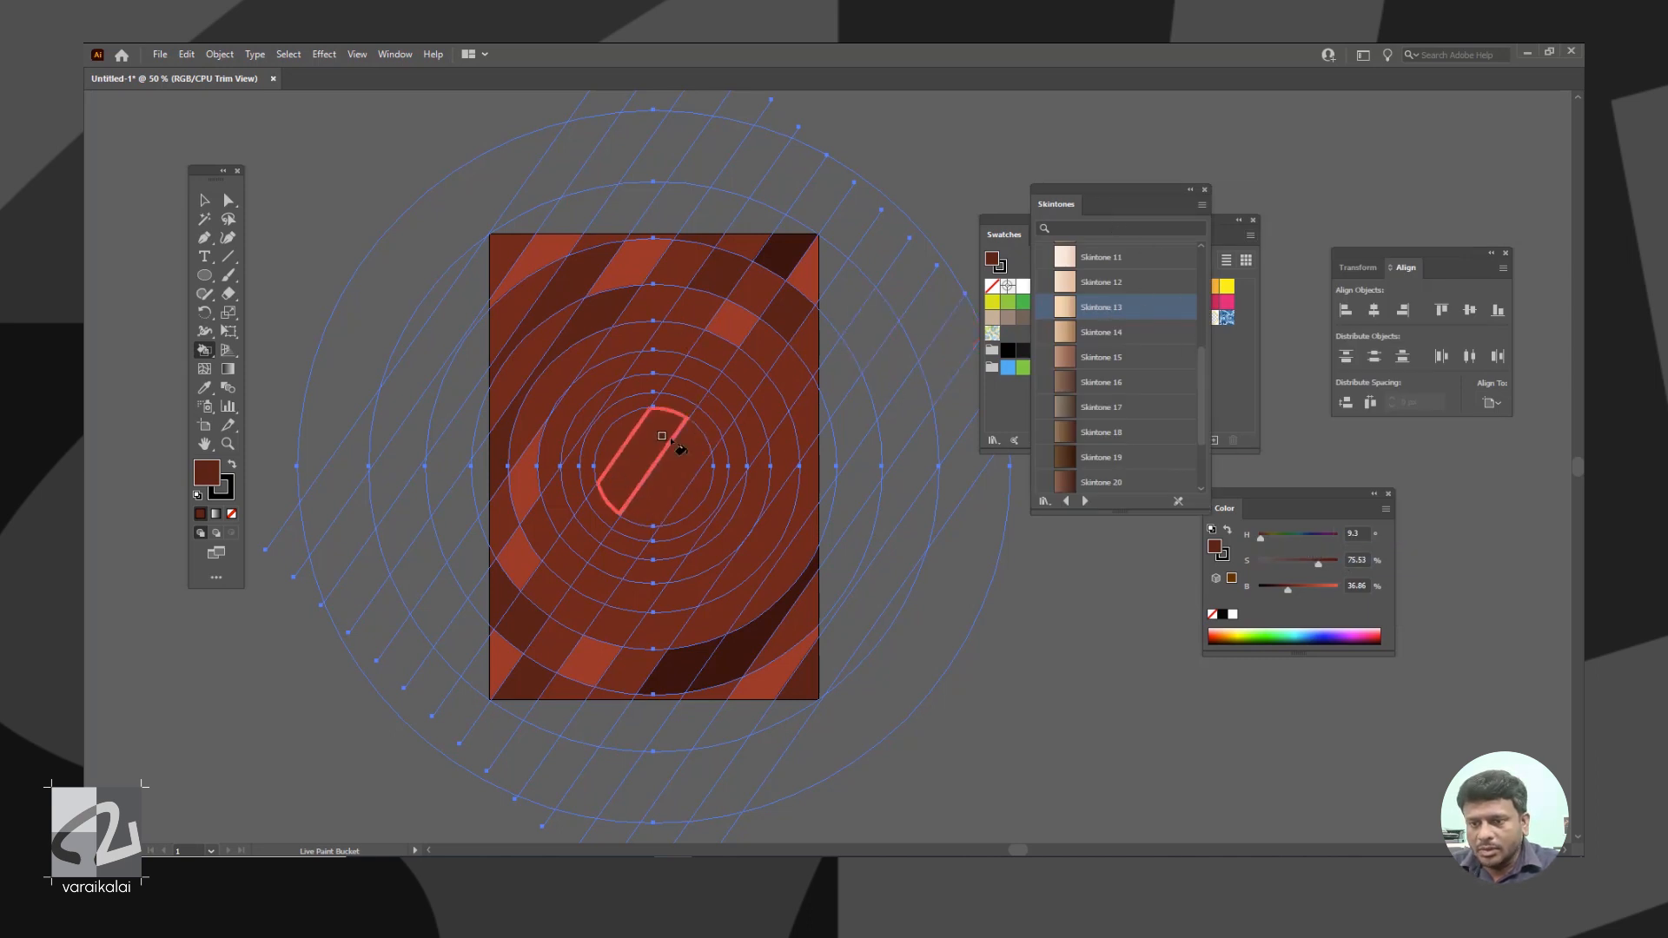
Live-paint the middle of the central circle and a diagonal band running through it with the Skintone 13 gradient
left_click(642, 461)
left_click(1094, 311)
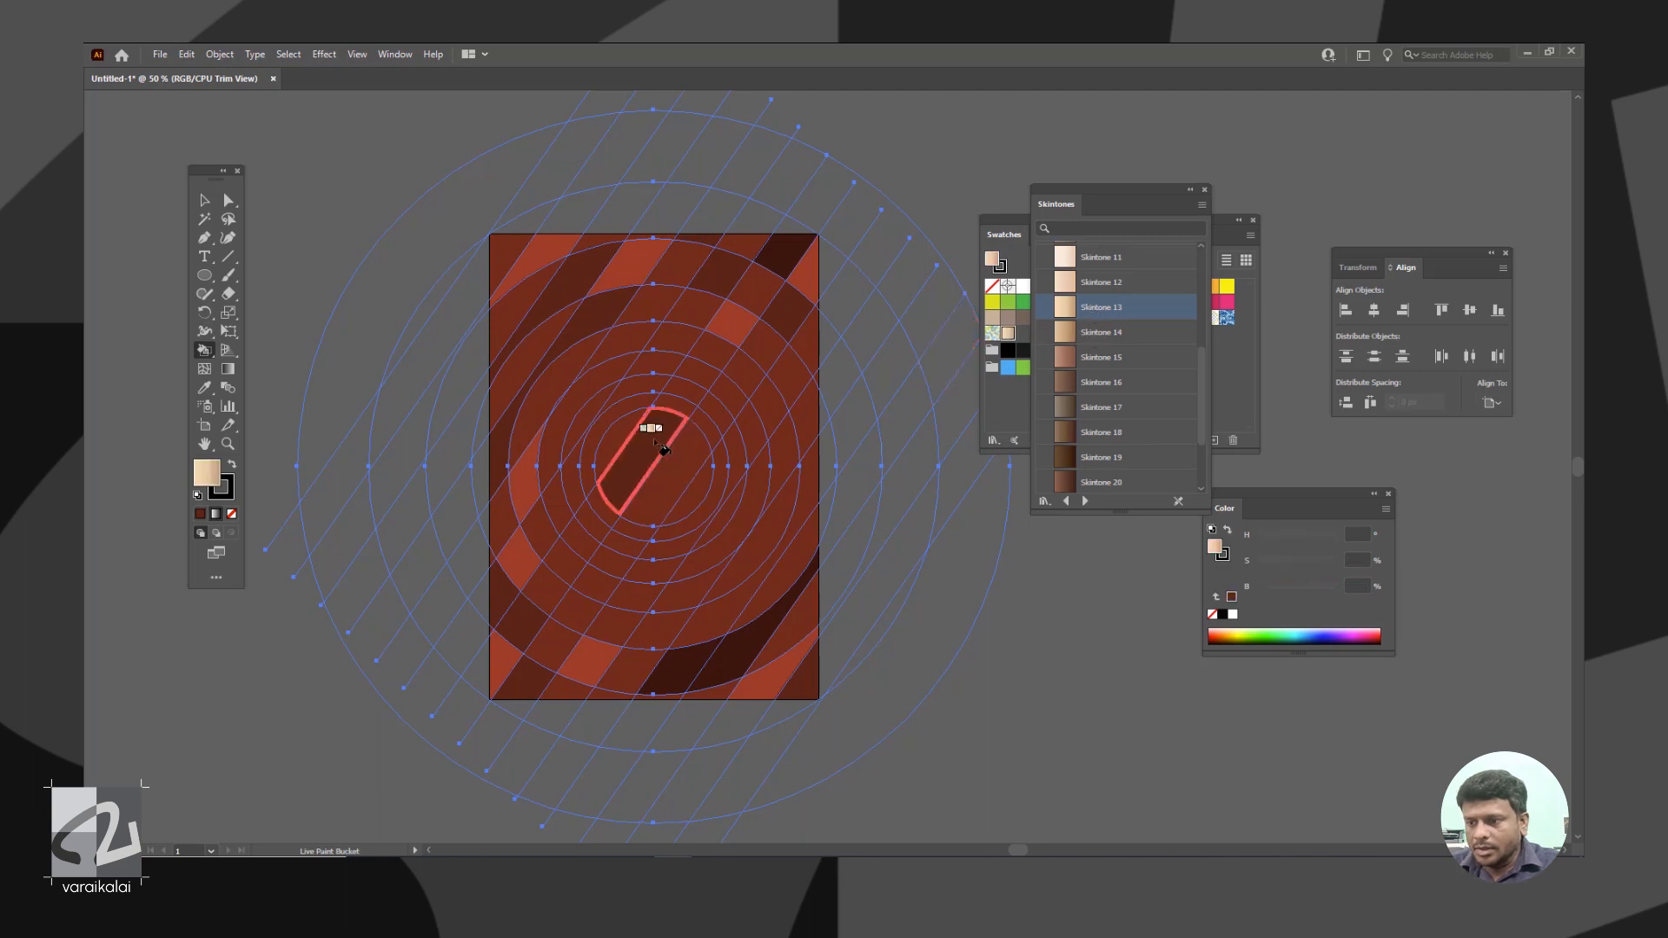
left_click(679, 495)
left_click(682, 479)
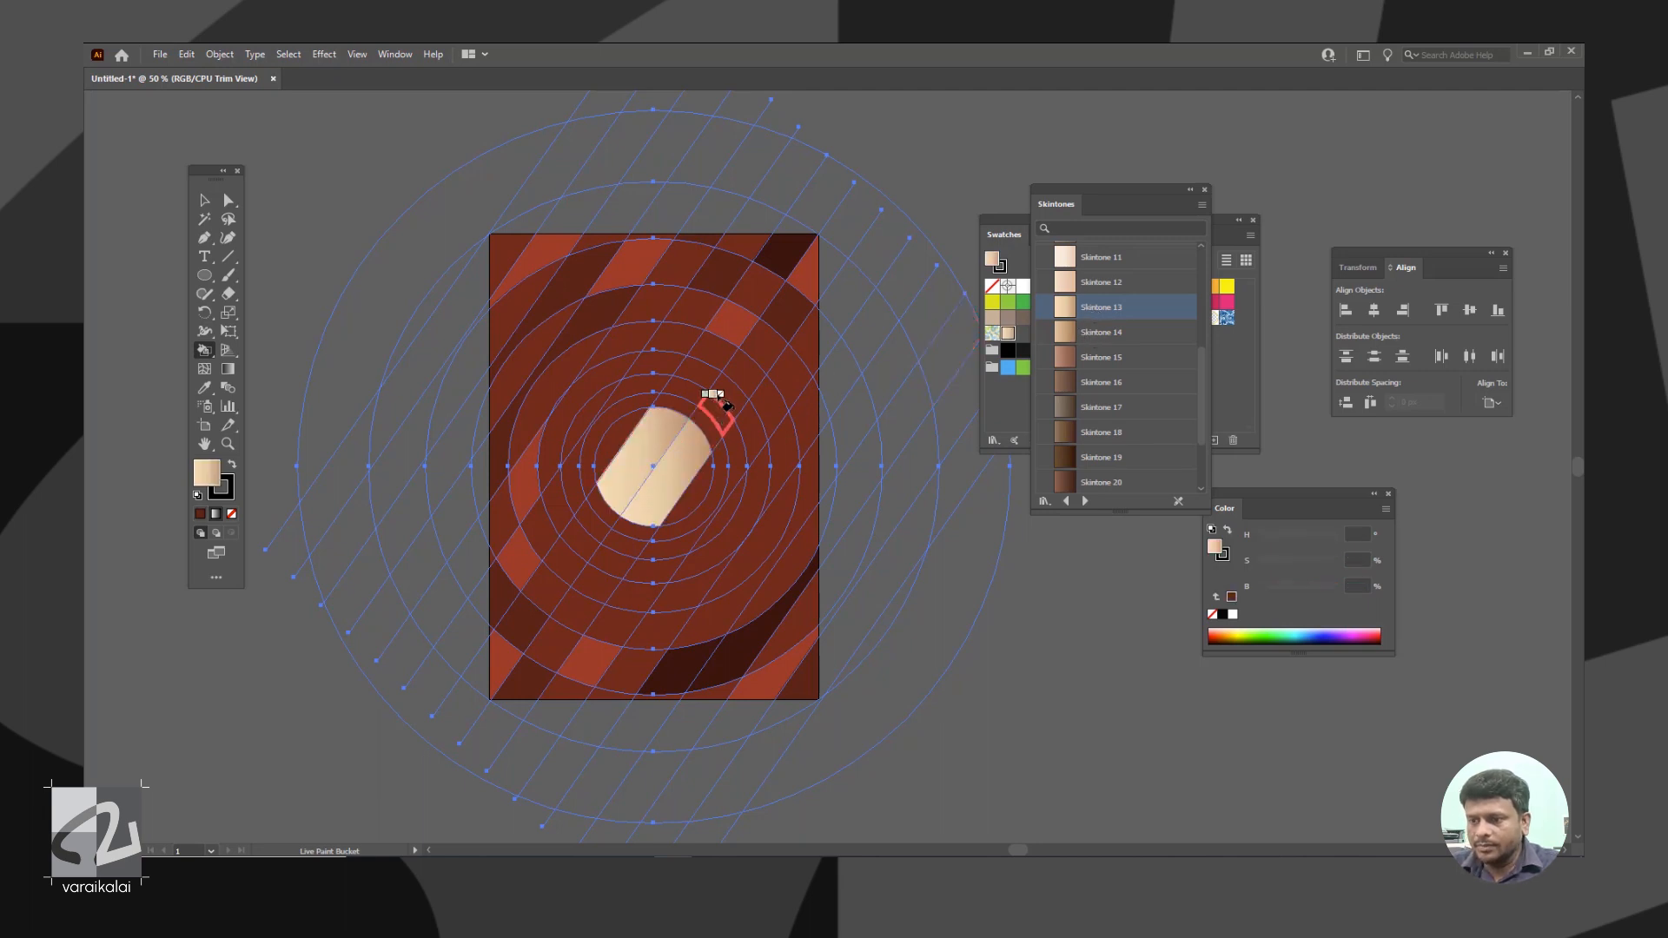
mouse_move(728, 347)
left_mouse_down()
mouse_move(682, 387)
mouse_move(657, 474)
left_mouse_up()
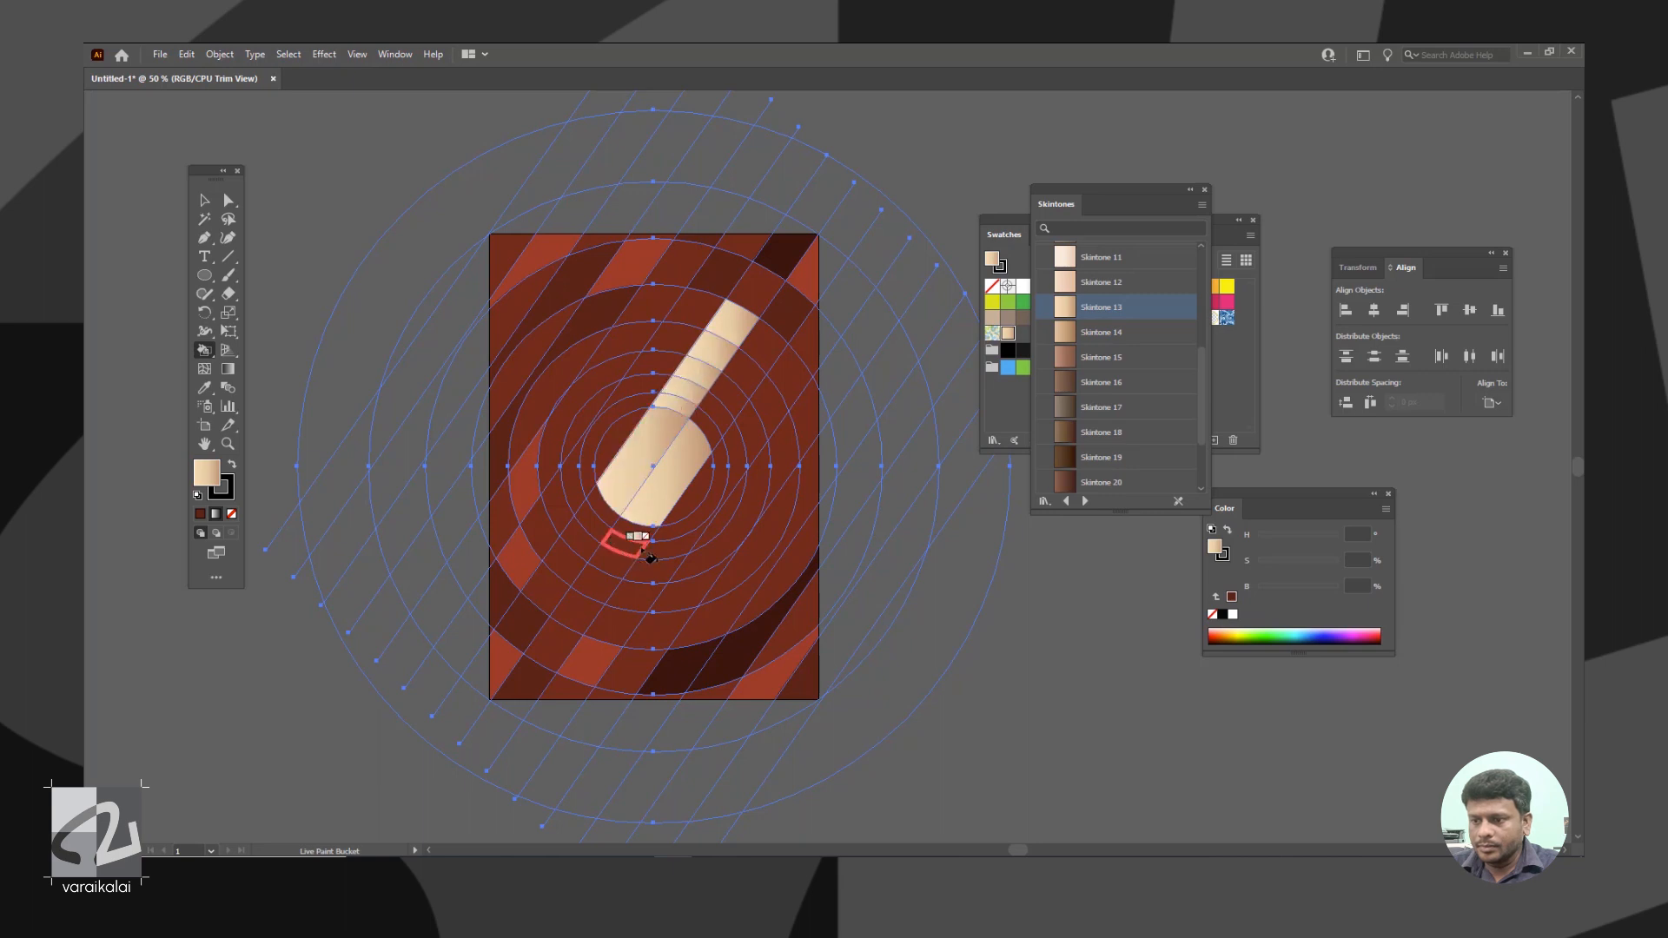
left_click_drag(627, 530, 565, 645)
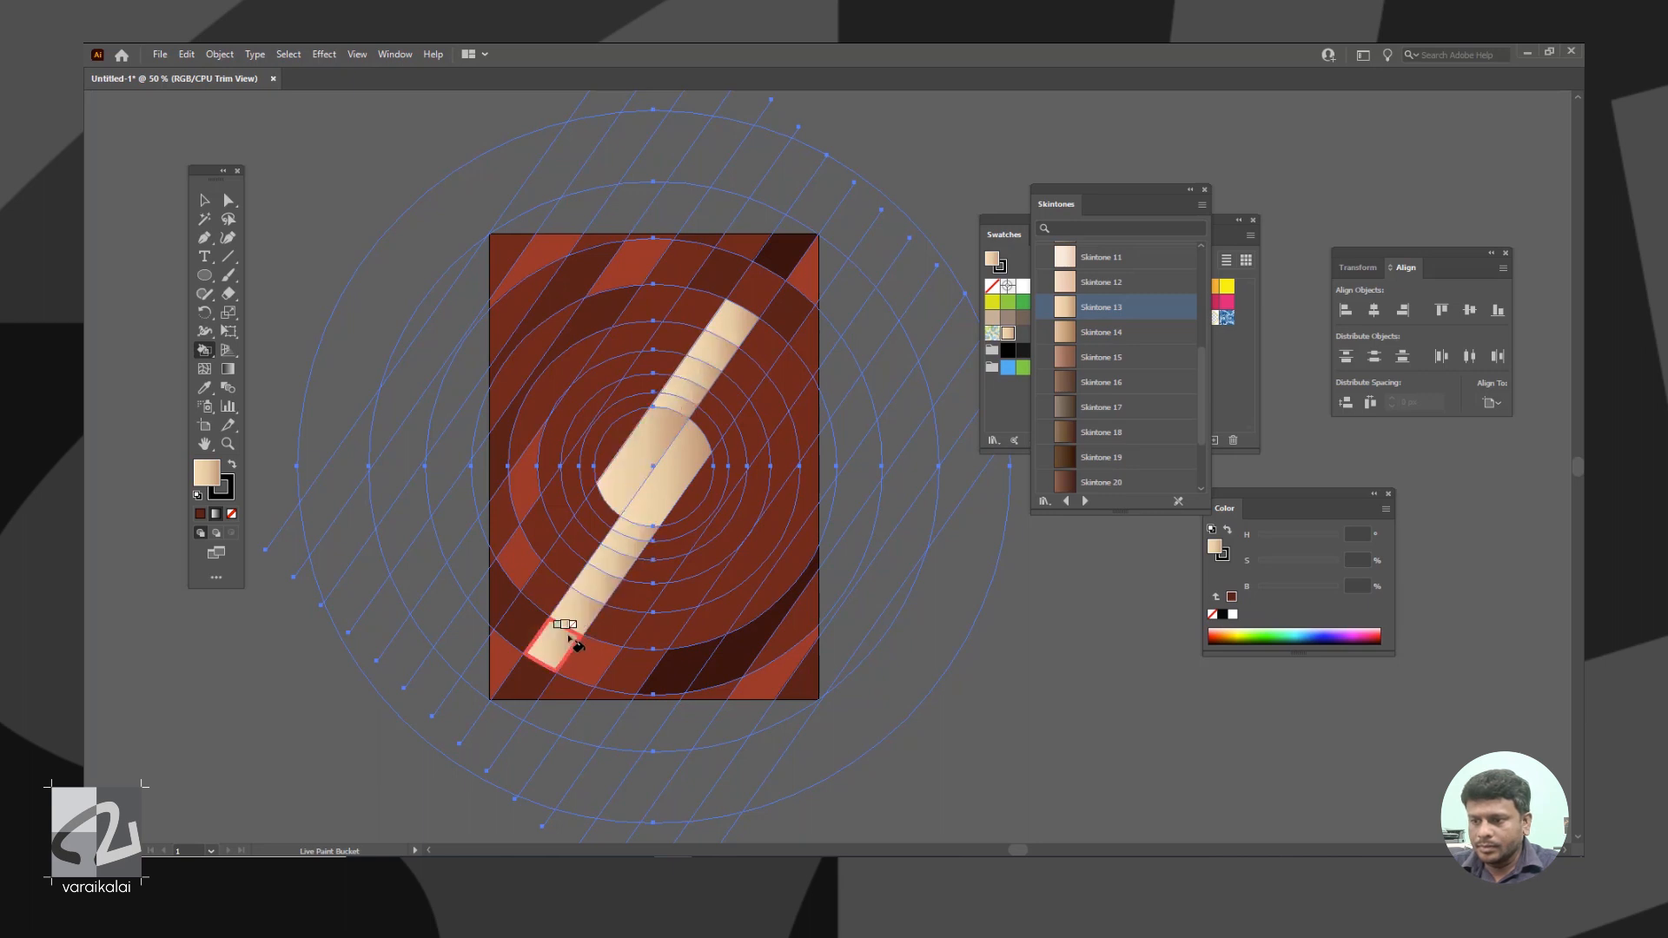
Live-paint the inner-ring segments on both sides of the cream diagonal band with the brown Skintone 20 gradient
scroll(1137, 434, "down", 2)
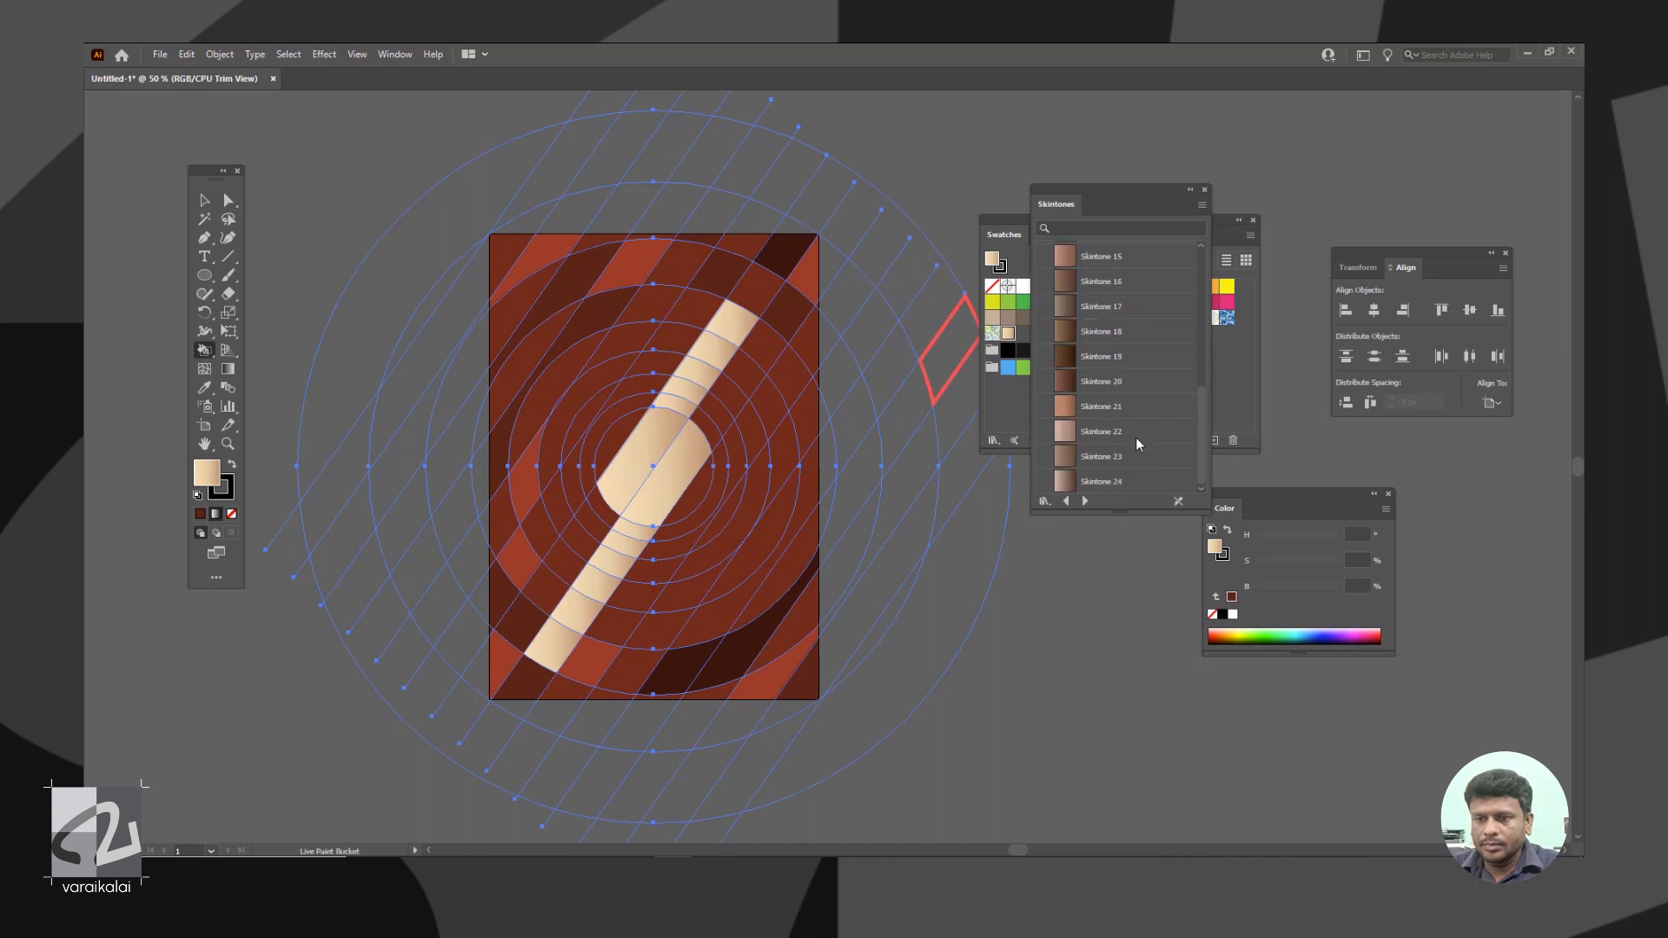
left_click(1107, 382)
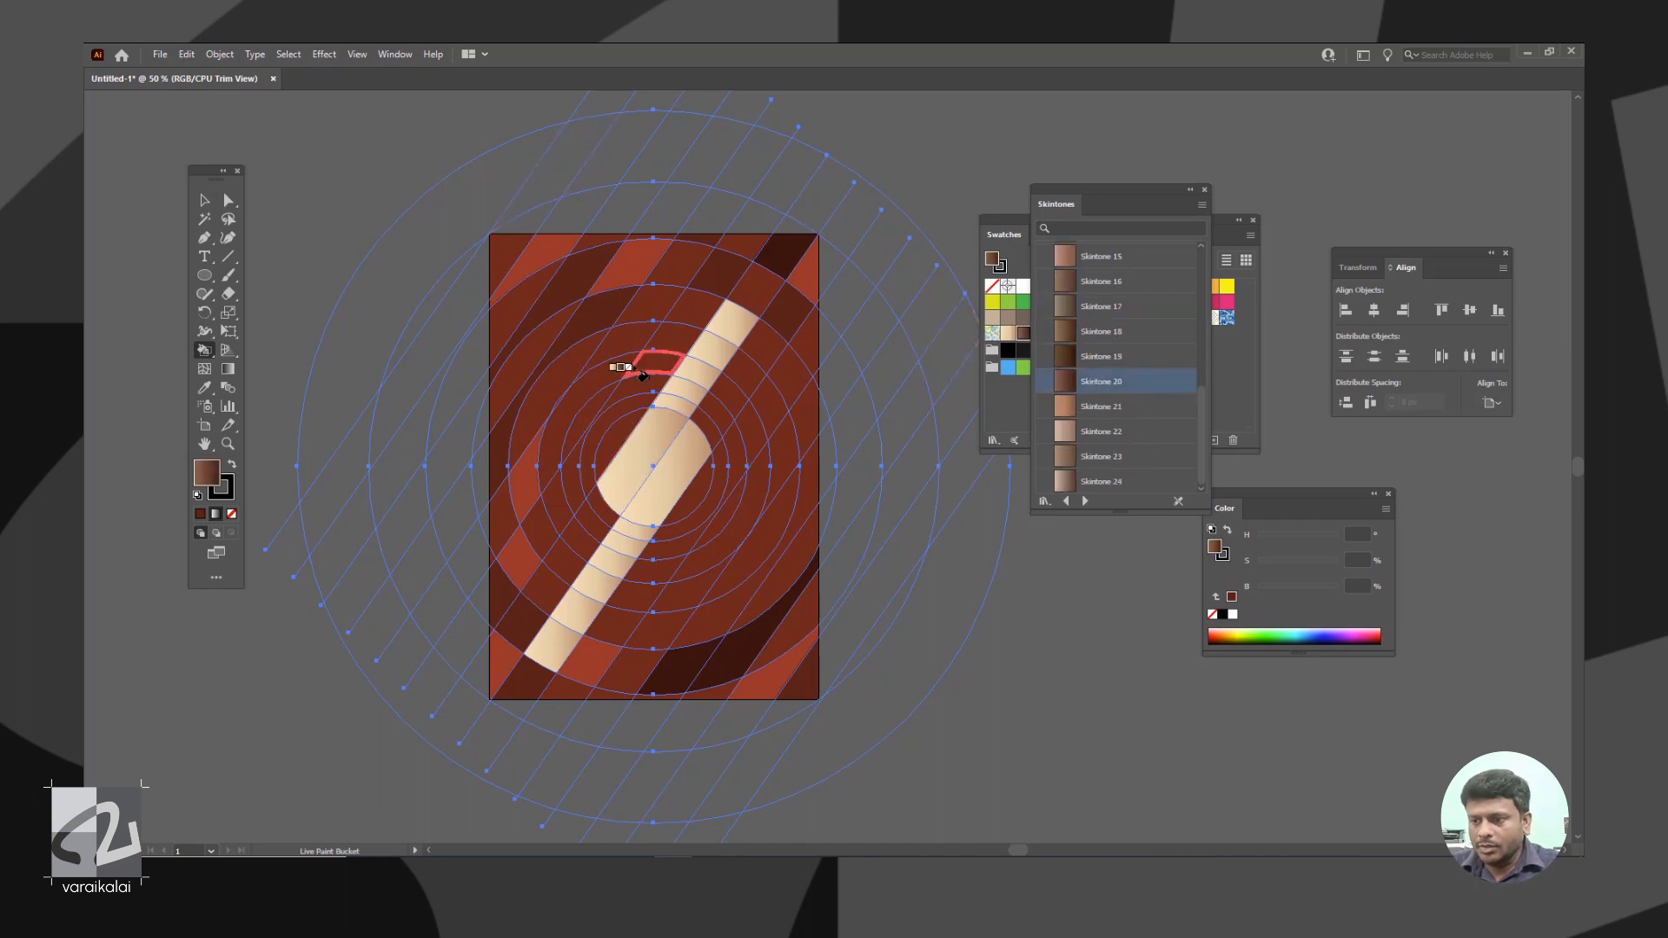
left_click_drag(587, 425, 601, 431)
left_click_drag(692, 497, 727, 526)
key("ctrl+z")
key("ctrl+z")
left_click(694, 493)
left_click(605, 419)
scroll(710, 469, "up", 1)
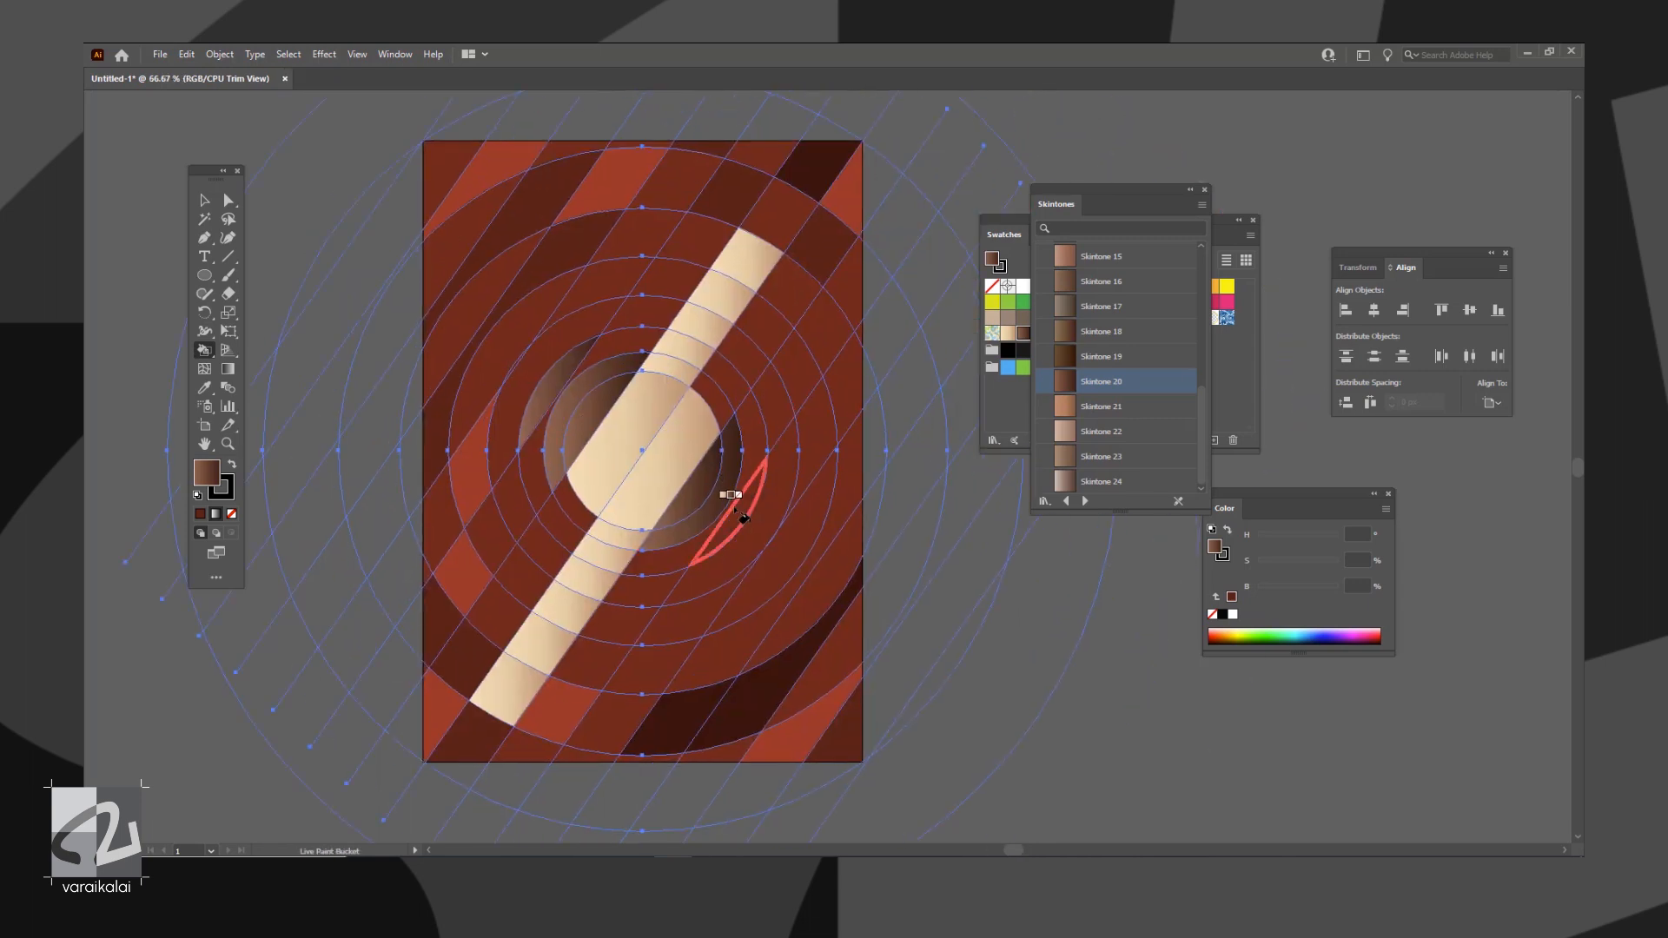
Widen the cream band by live-painting the adjoining inner-ring segments at its upper-right and lower-left with Skintone 13
scroll(1116, 391, "up", 3)
left_click(1101, 456)
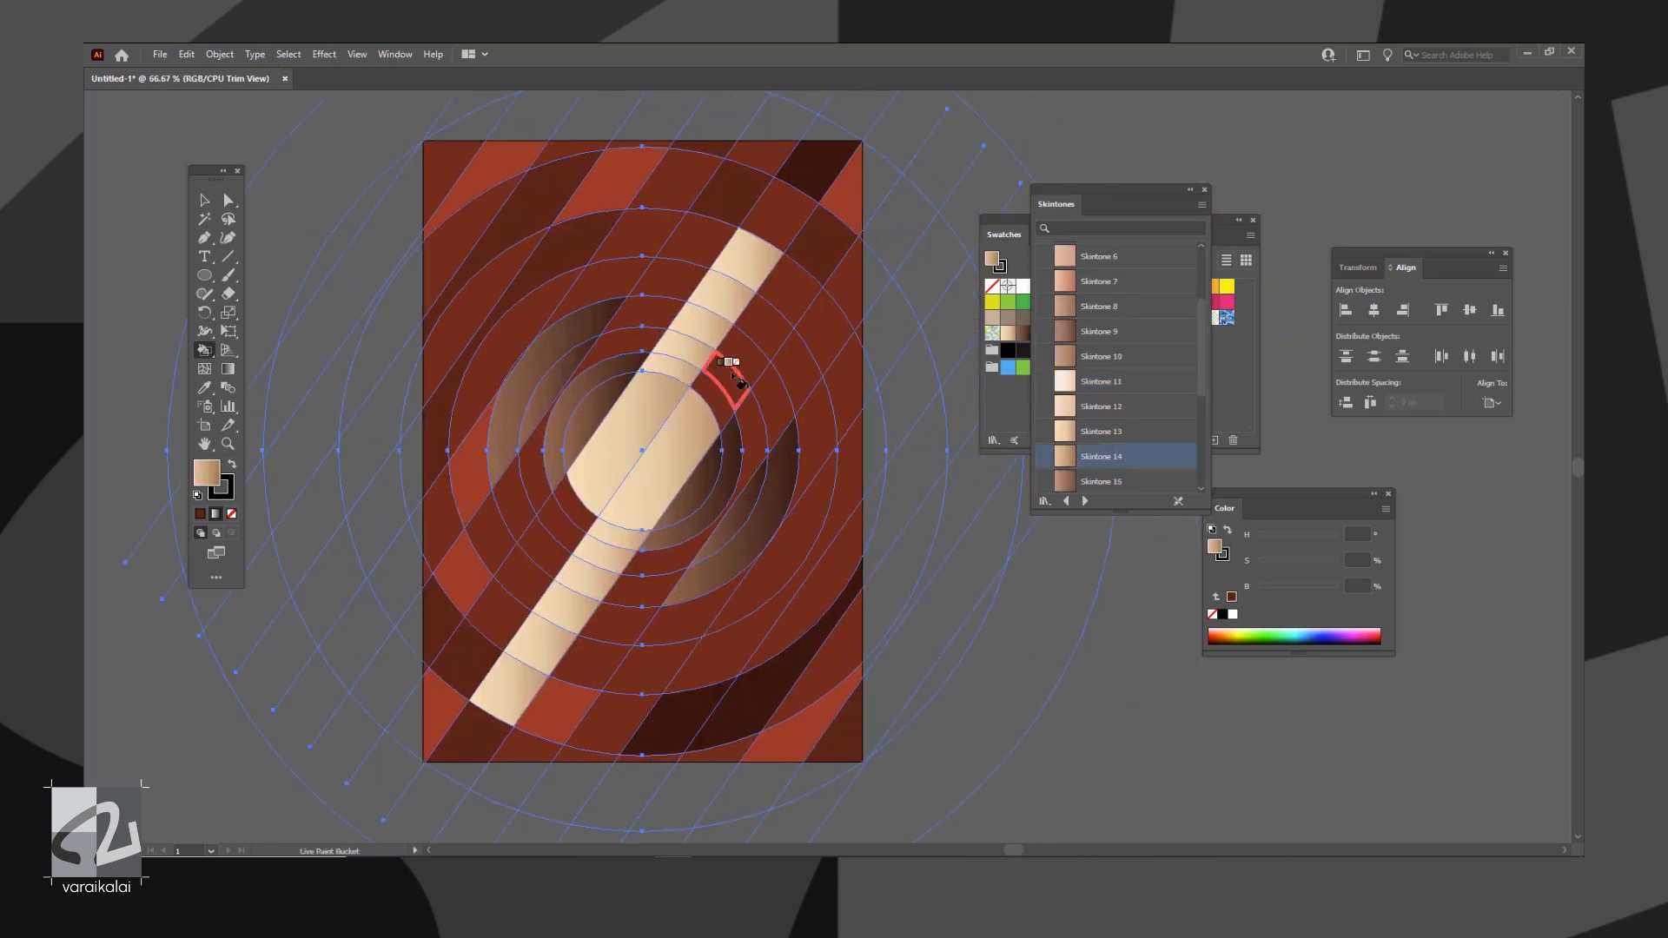
left_click(1007, 332)
left_click(713, 400)
left_click(569, 503)
left_click(726, 381)
left_click(744, 356)
left_click_drag(567, 535, 527, 573)
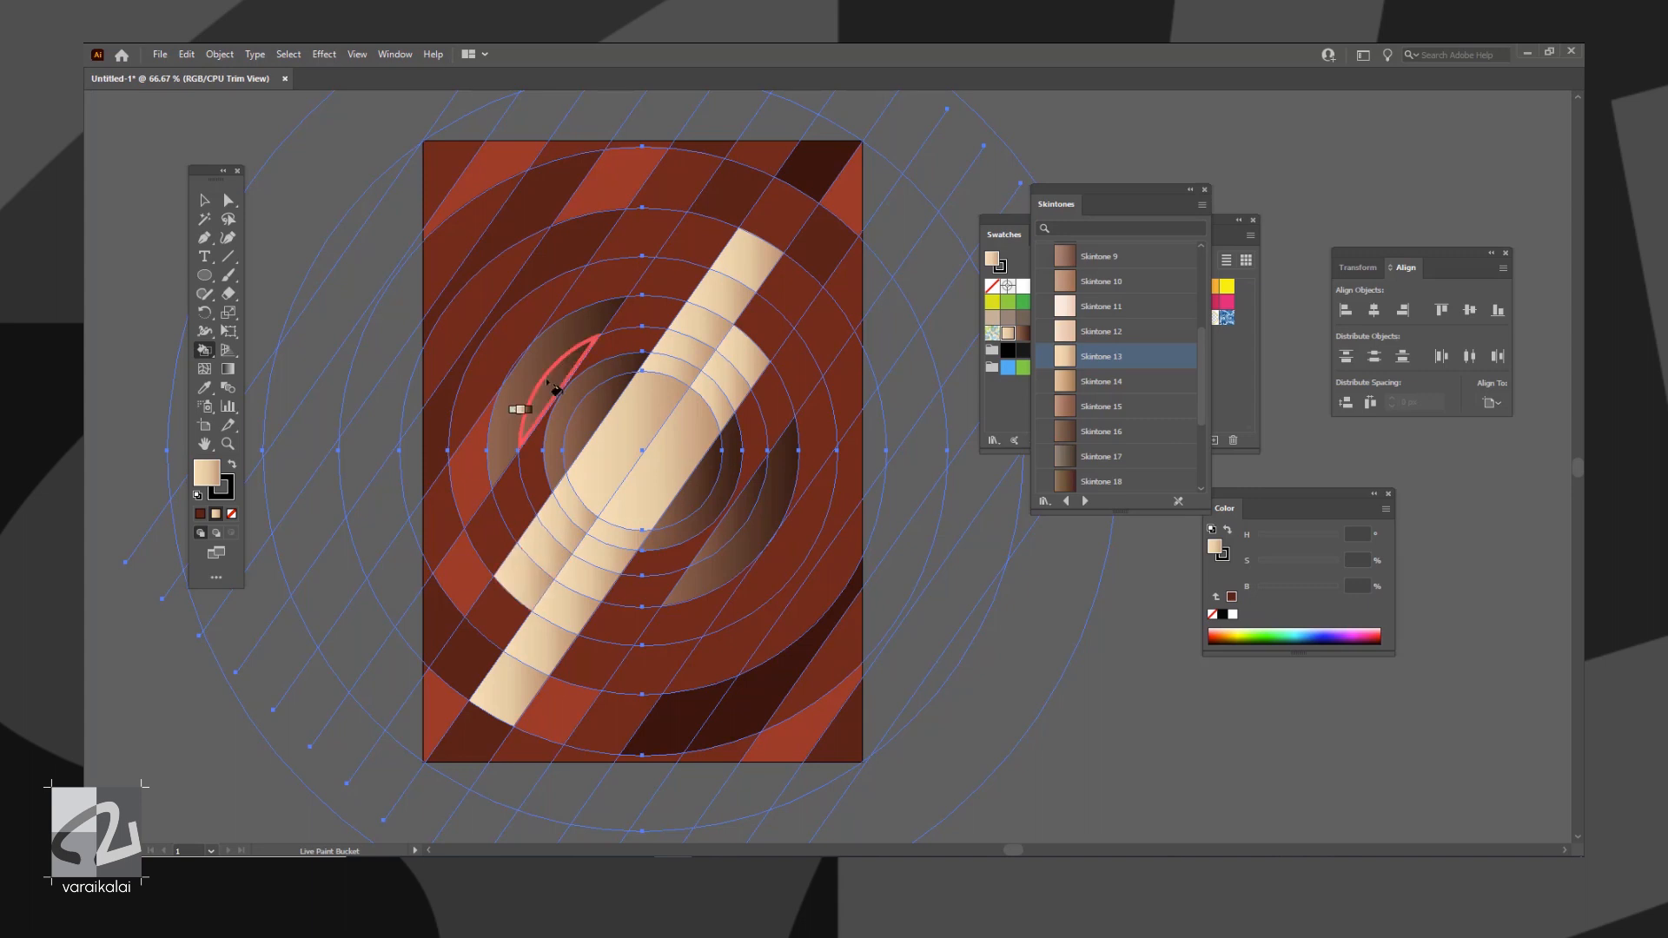
Live-paint the remaining inner-ring segments around the cream band with Skintone 20, and deselect the artwork
scroll(1109, 426, "down", 1)
left_click(1104, 455)
left_click_drag(636, 315, 515, 486)
left_click_drag(752, 431, 632, 618)
key("ctrl+z")
left_click_drag(753, 441, 771, 383)
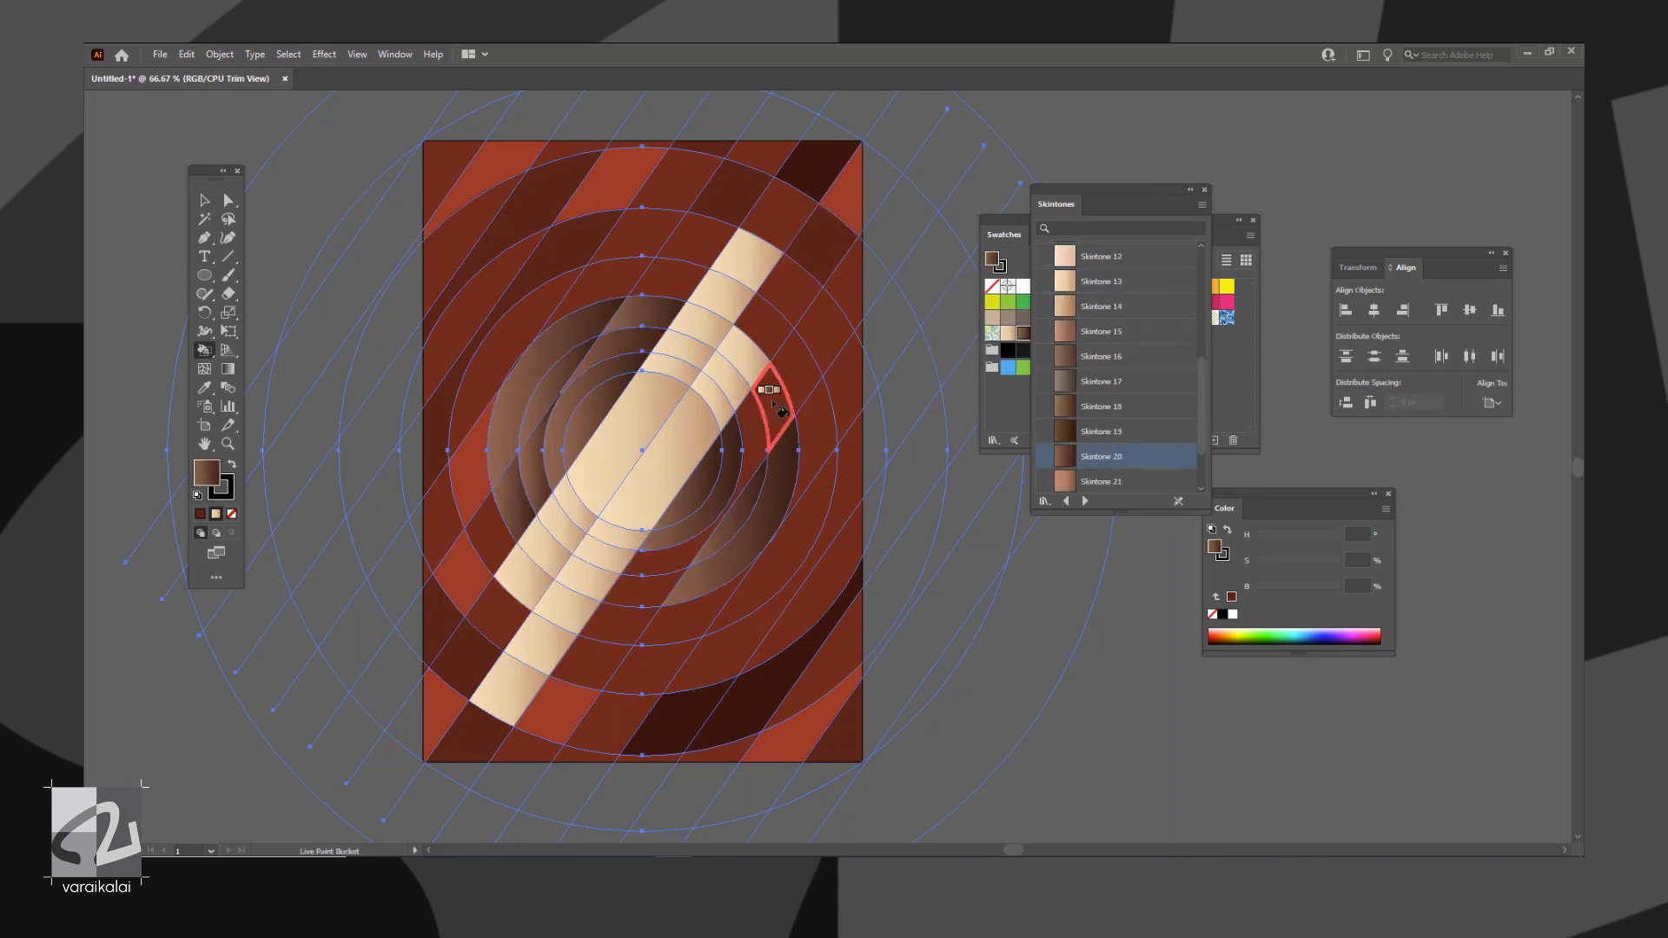
left_click_drag(668, 551, 632, 590)
key("v")
left_click(1277, 164)
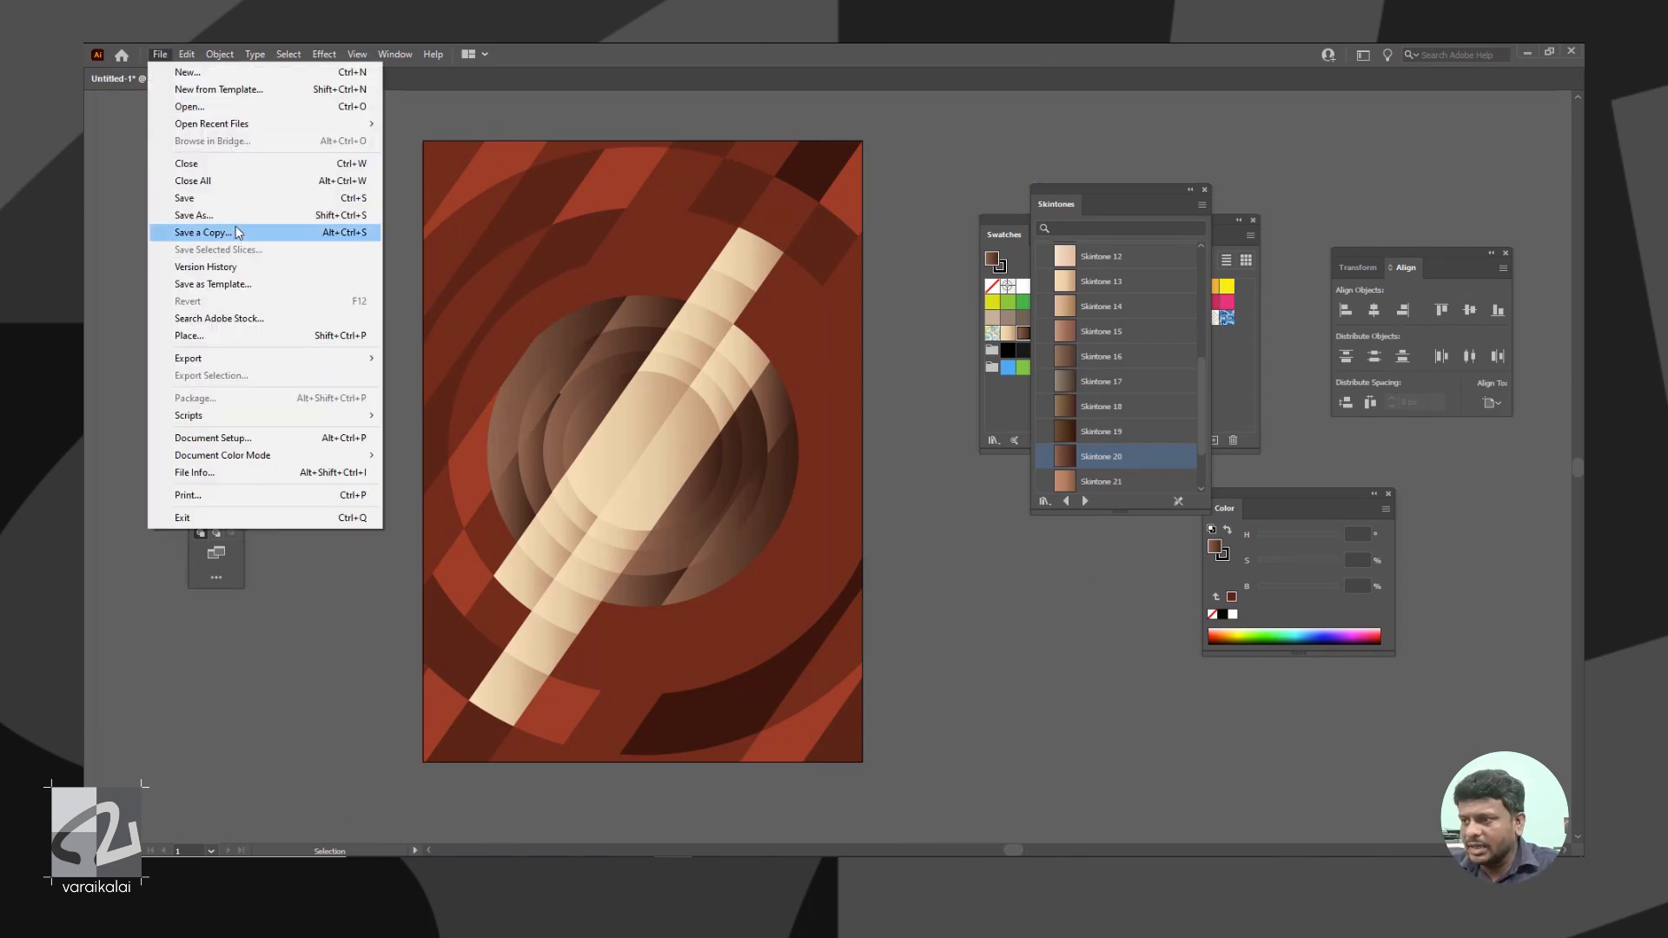
Save the artwork as an Adobe Illustrator file named Background in the Live Demo folder
left_click(248, 205)
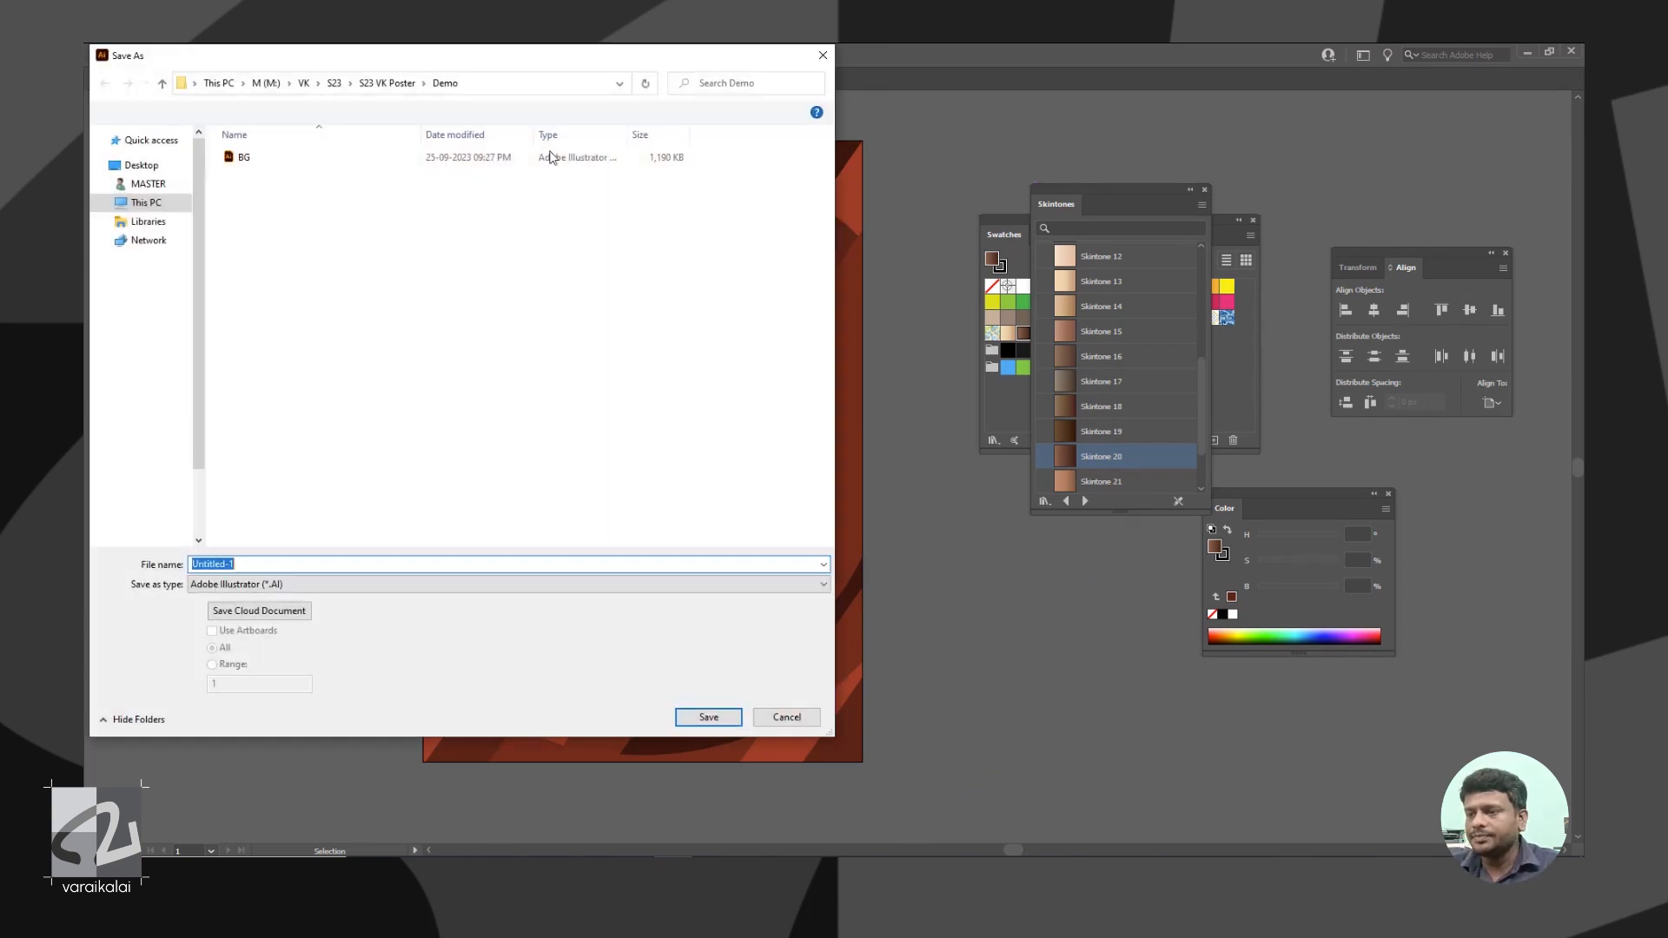
left_click(387, 83)
double_click(250, 175)
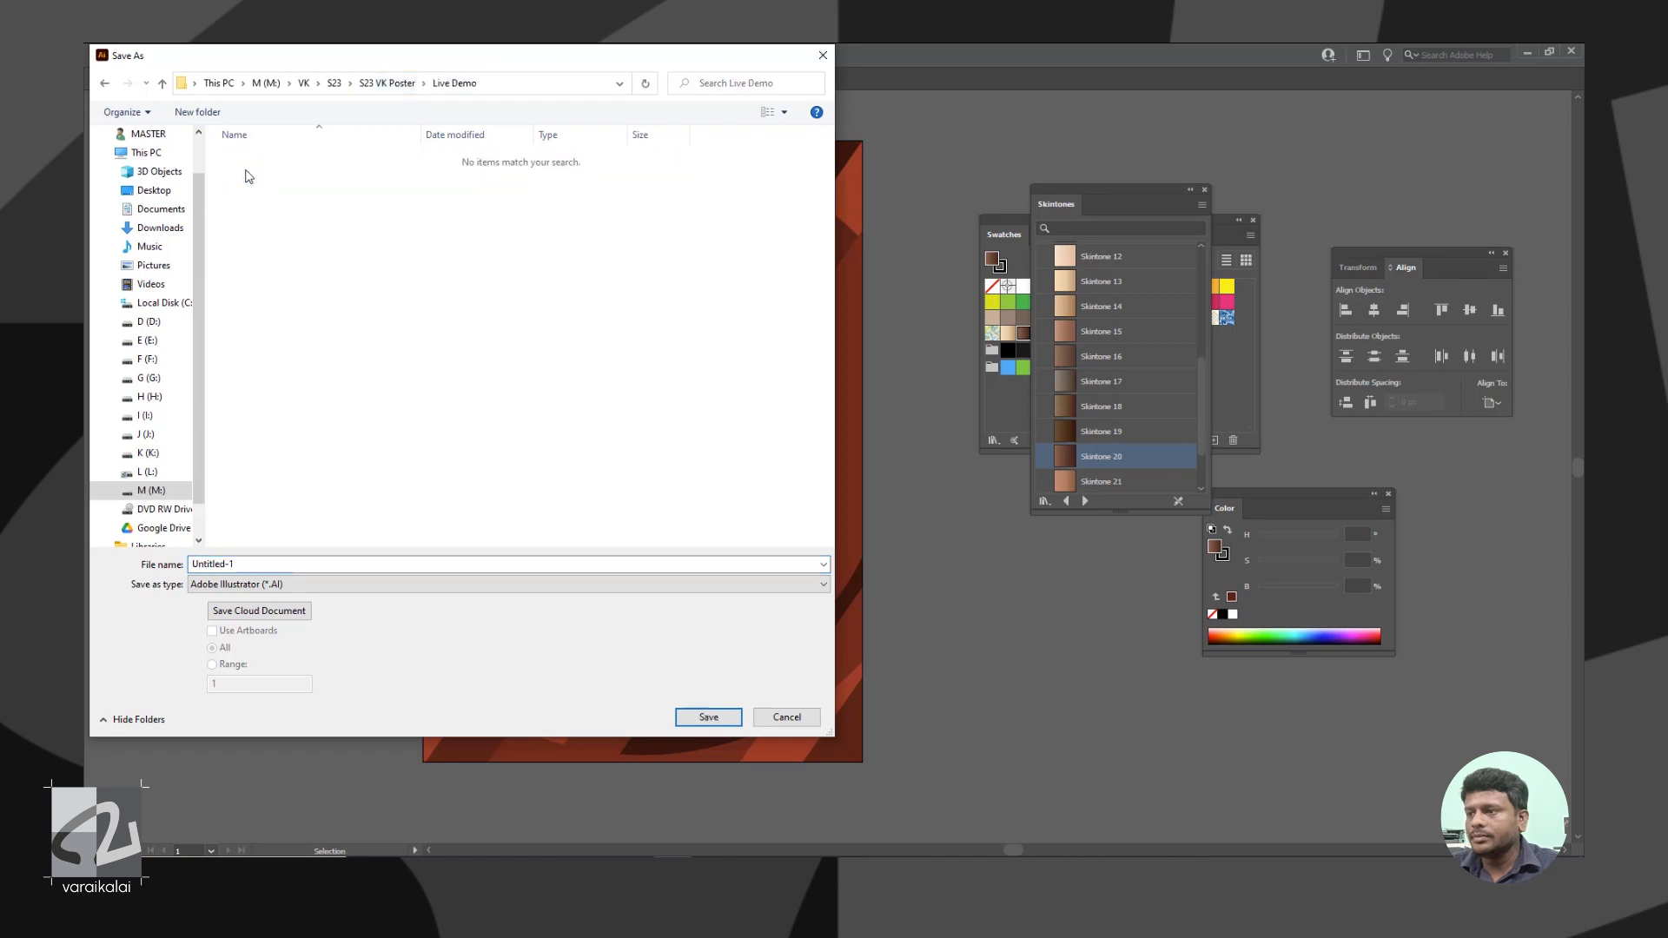
double_click(287, 562)
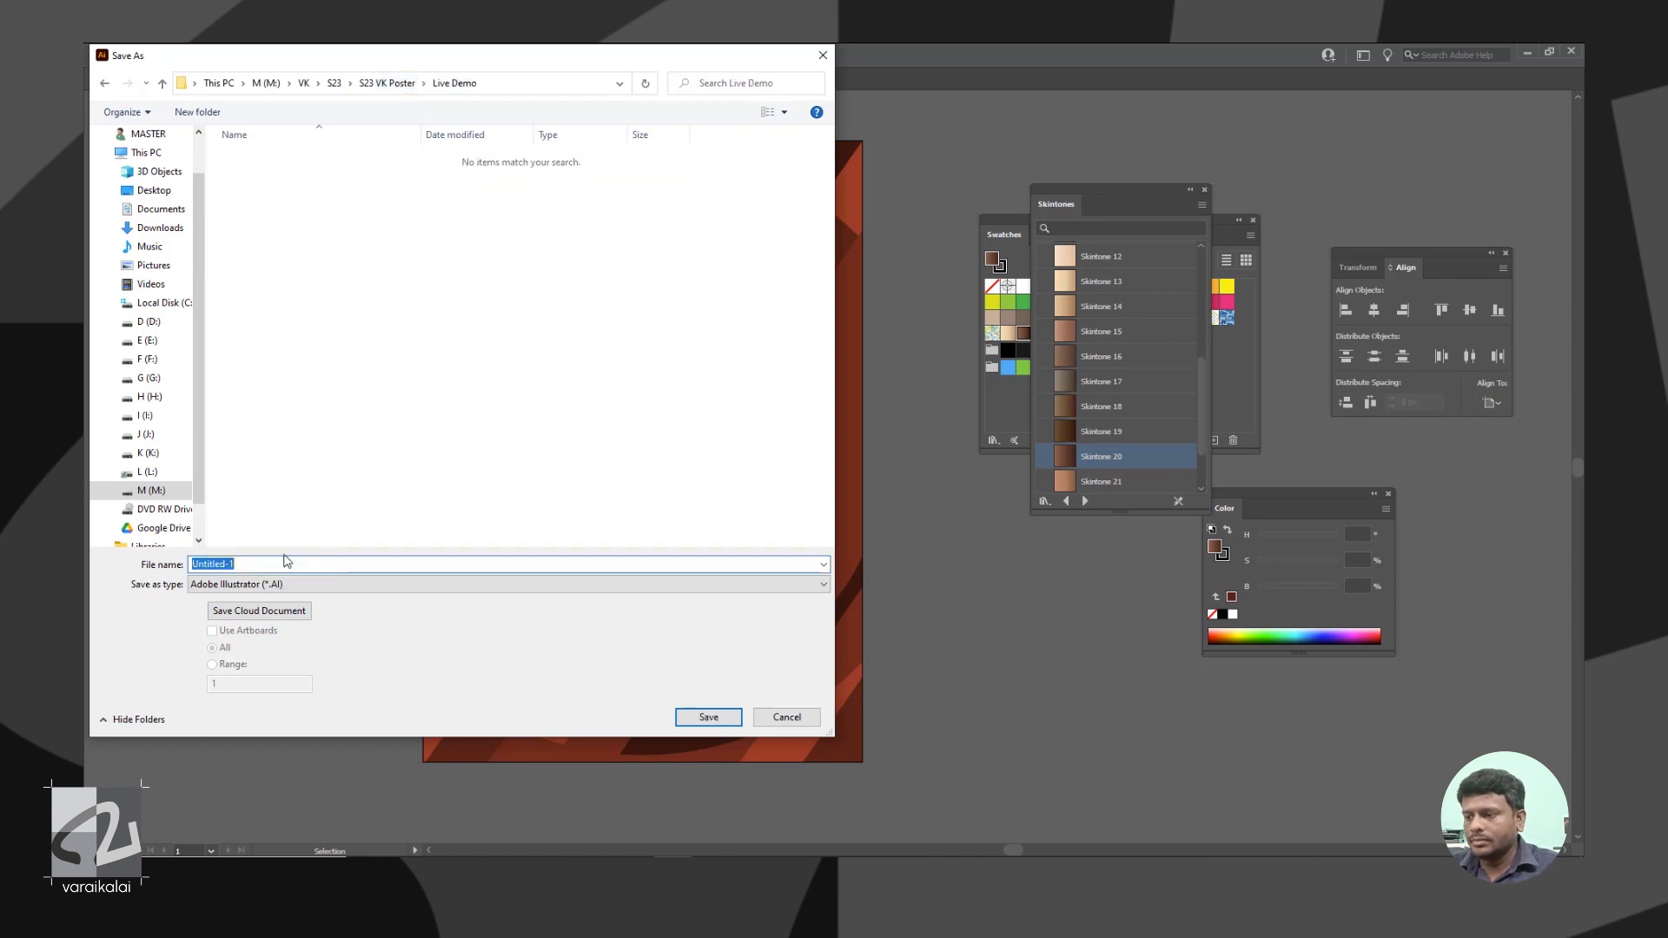
key("BackSpace")
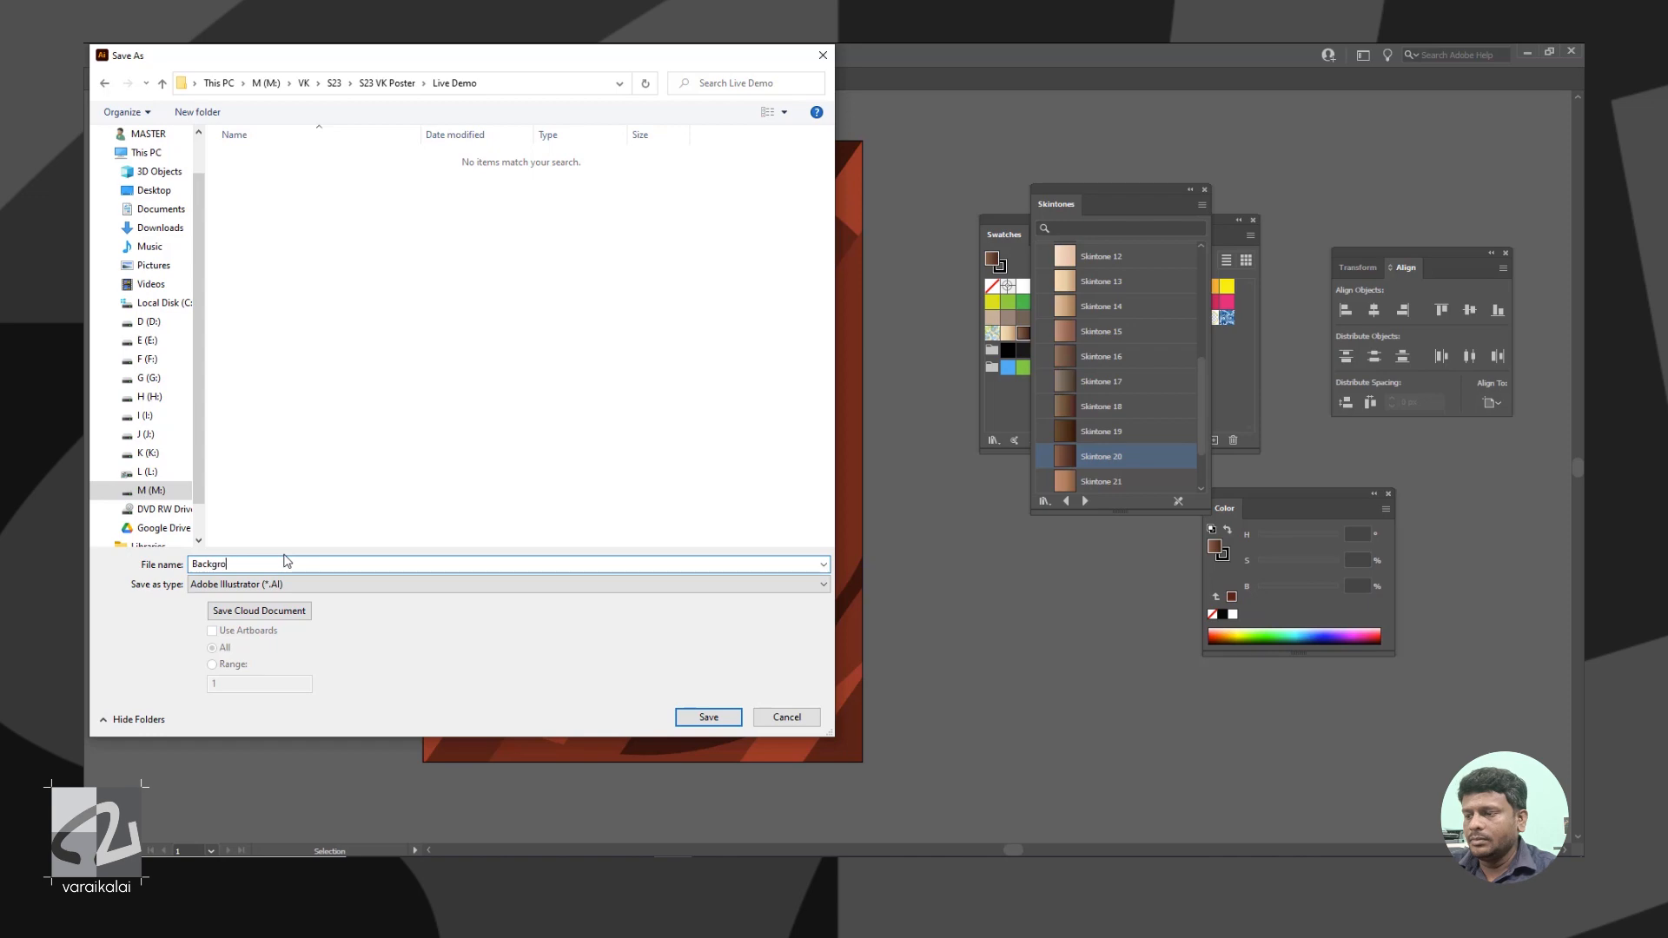
key("Return")
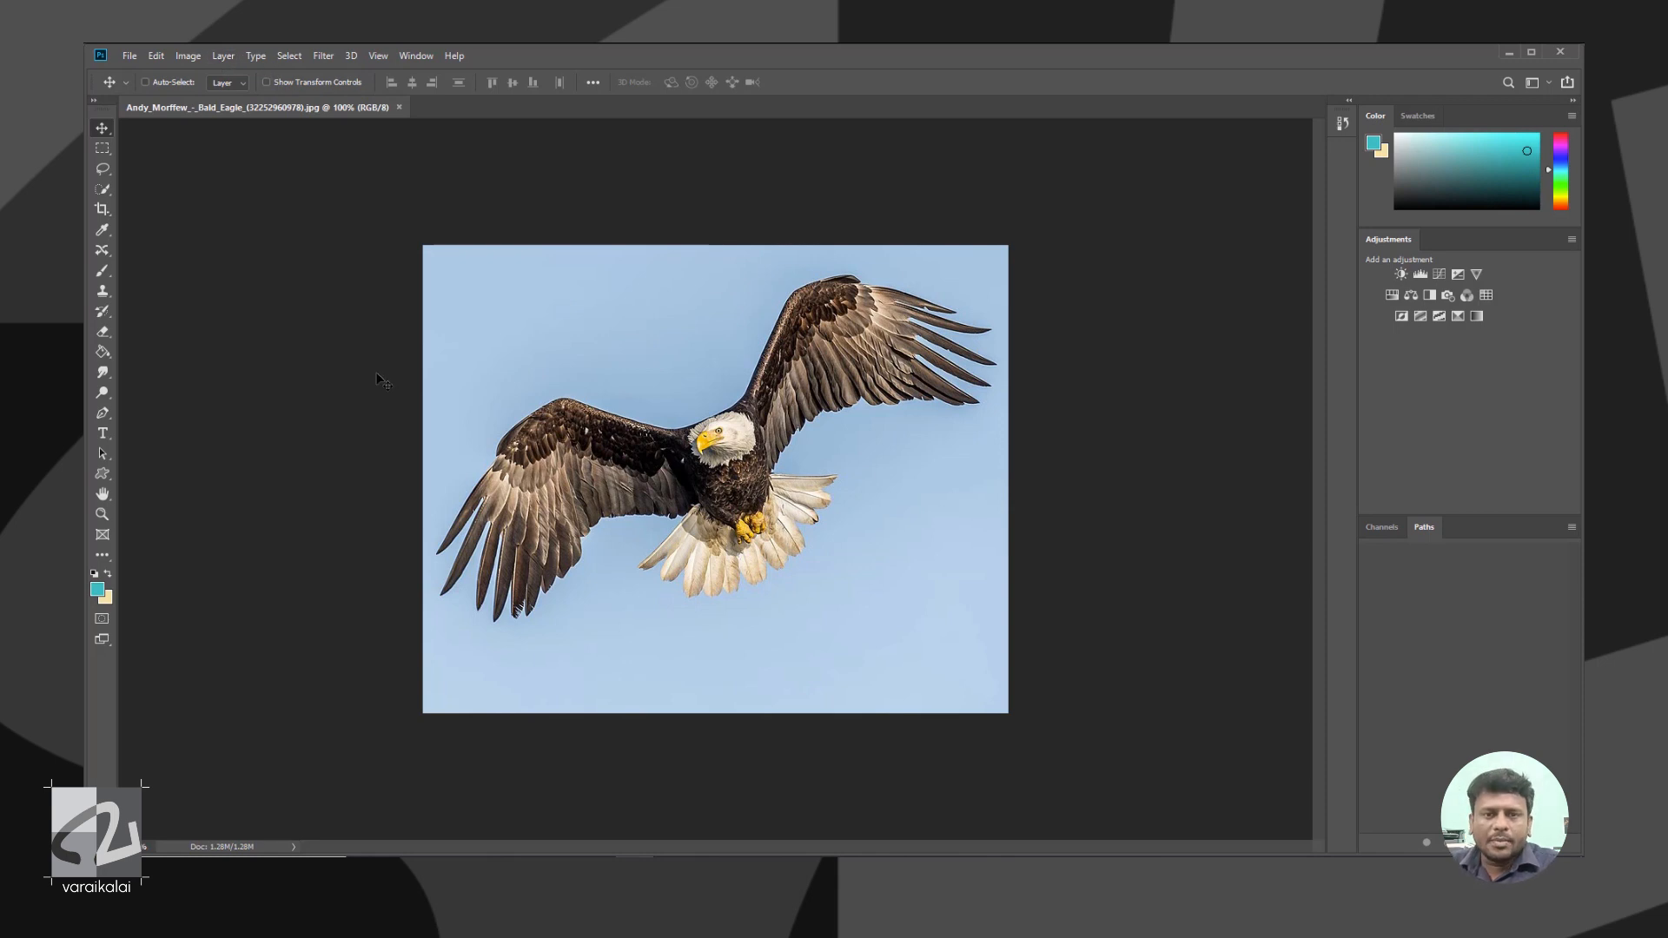
In Photoshop, select the flying eagle in the bald eagle photo with the Select Subject command
left_click(298, 57)
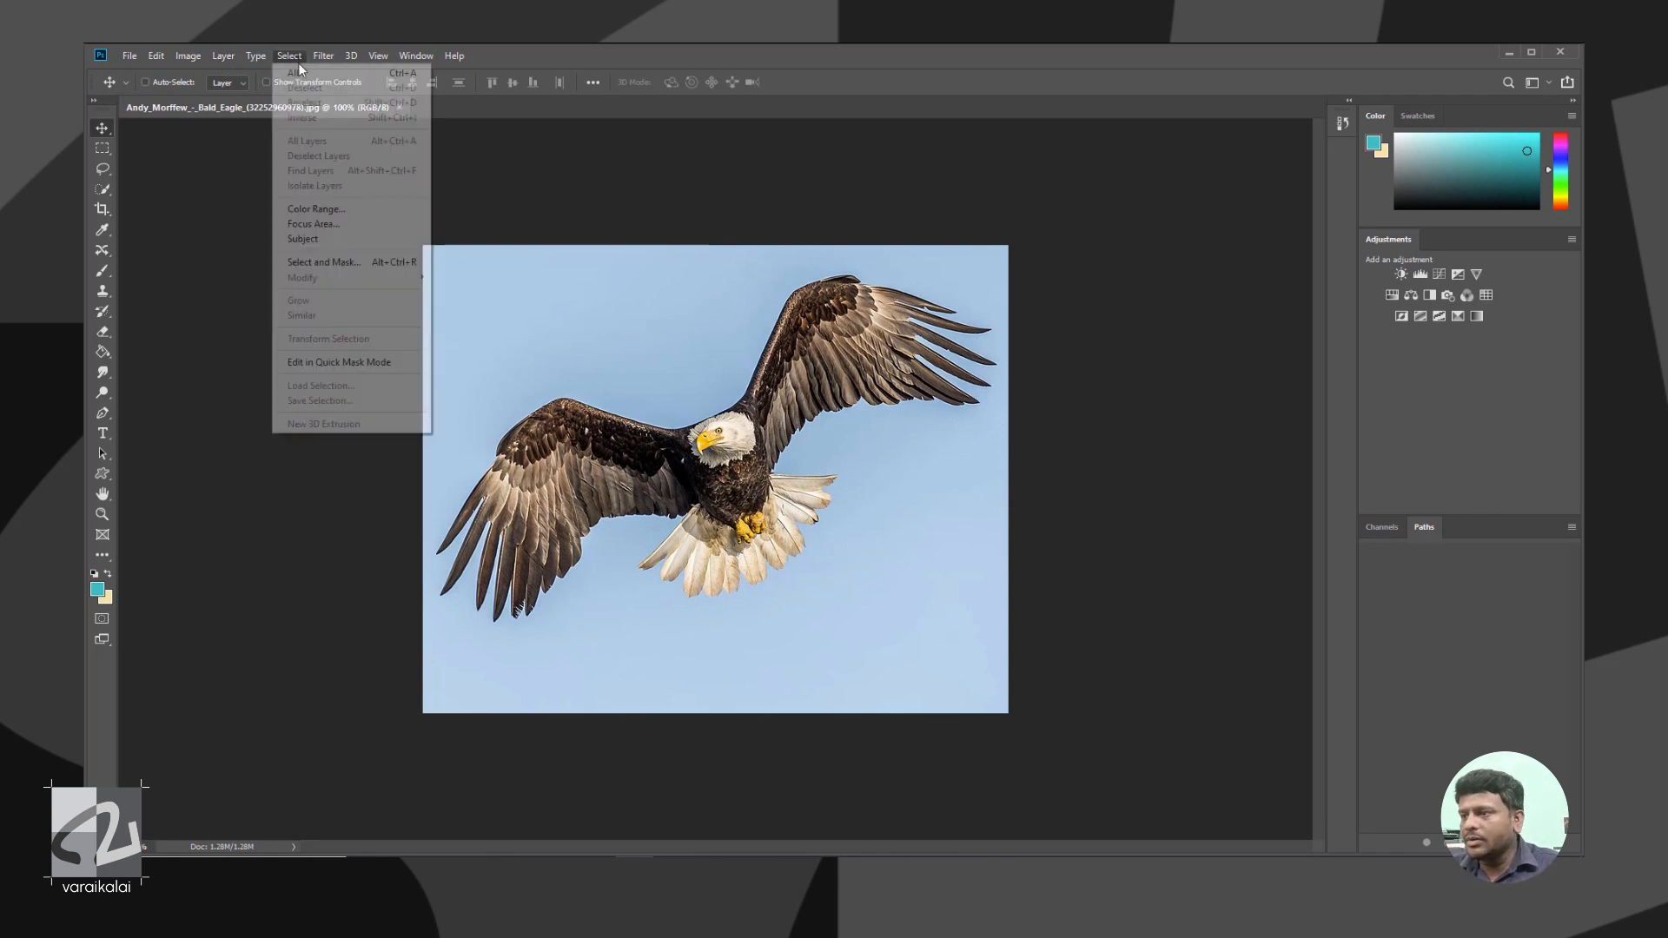
left_click(340, 240)
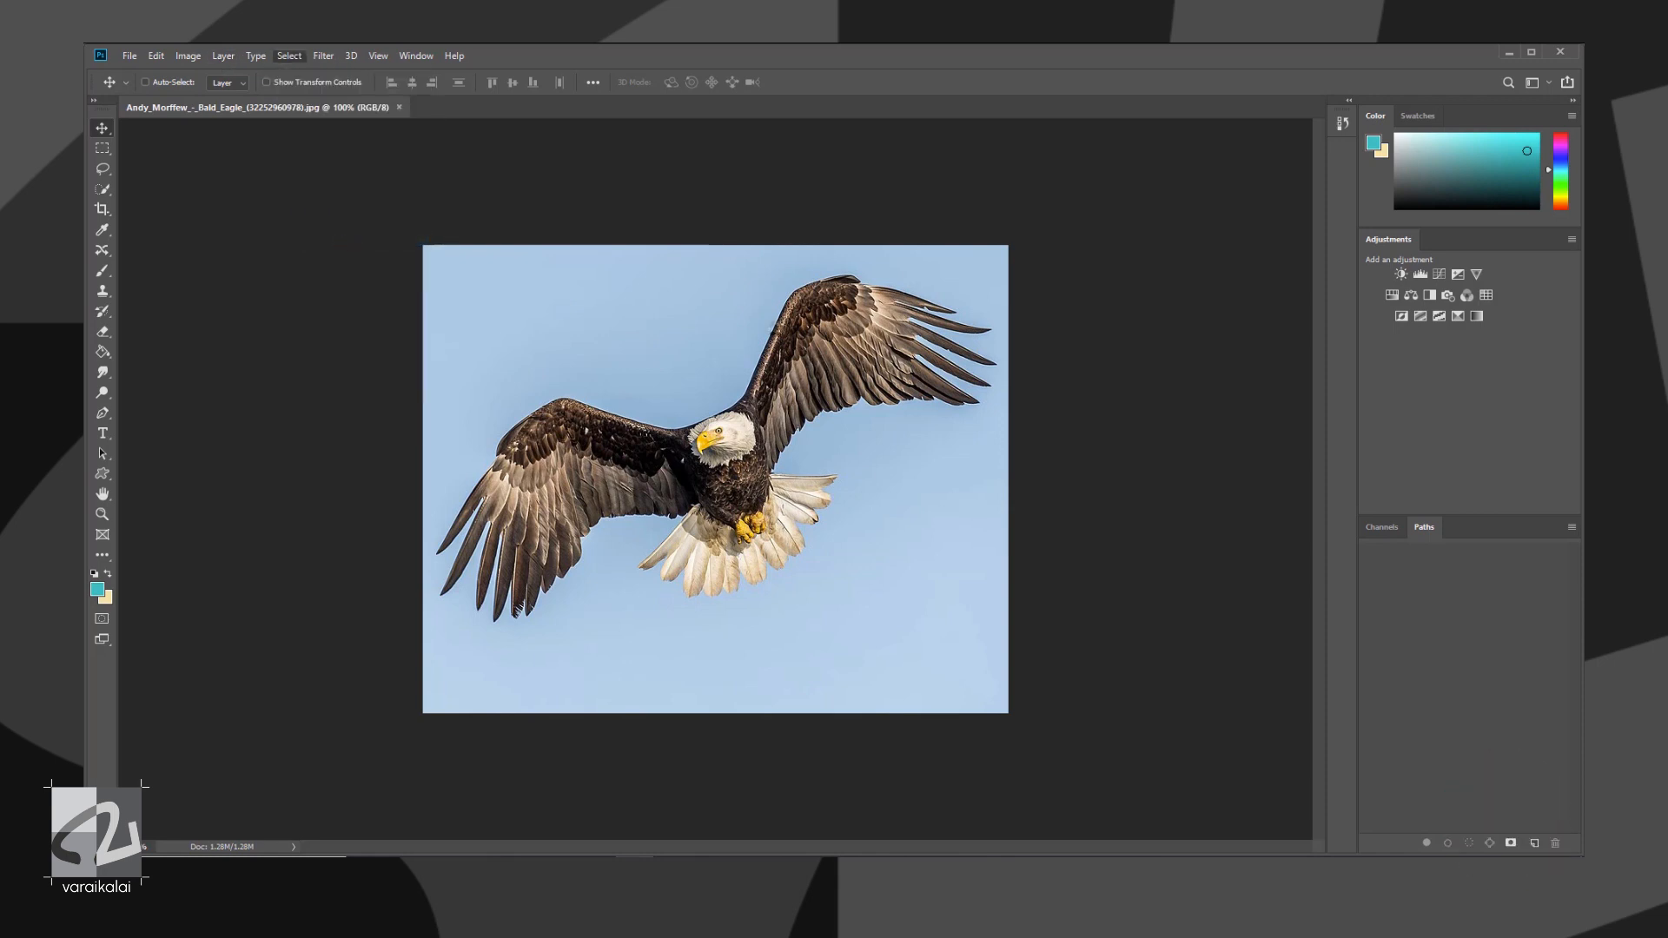
key("ctrl+plus")
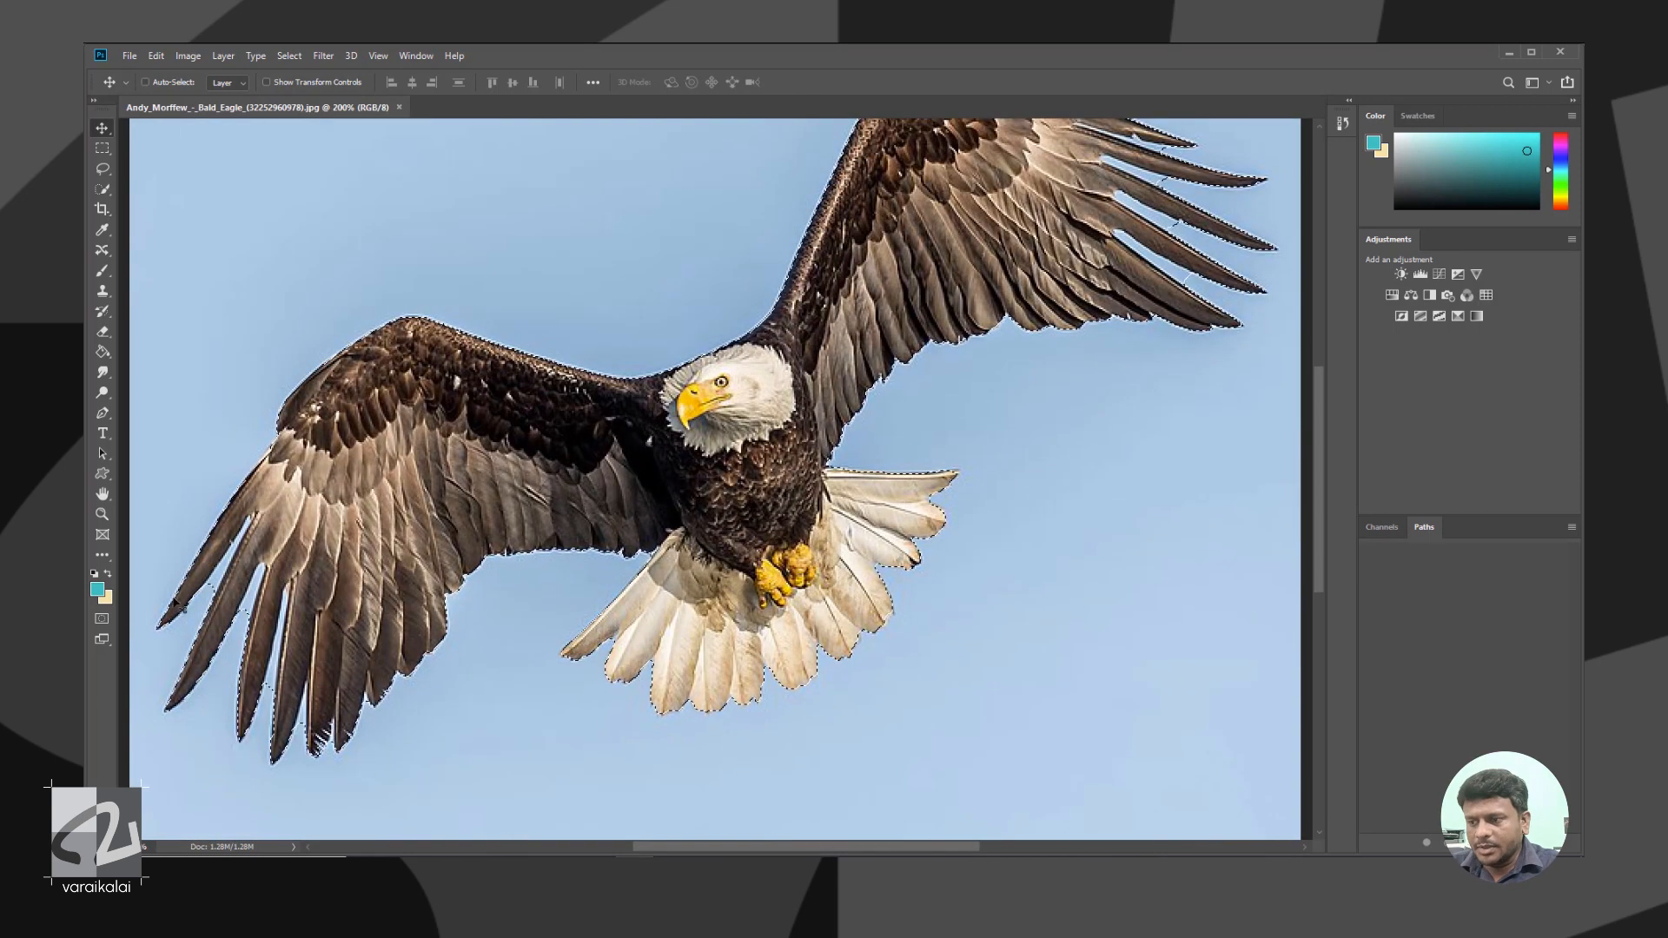
Copy the selected eagle to a new layer and delete the Background layer
key("ctrl+j")
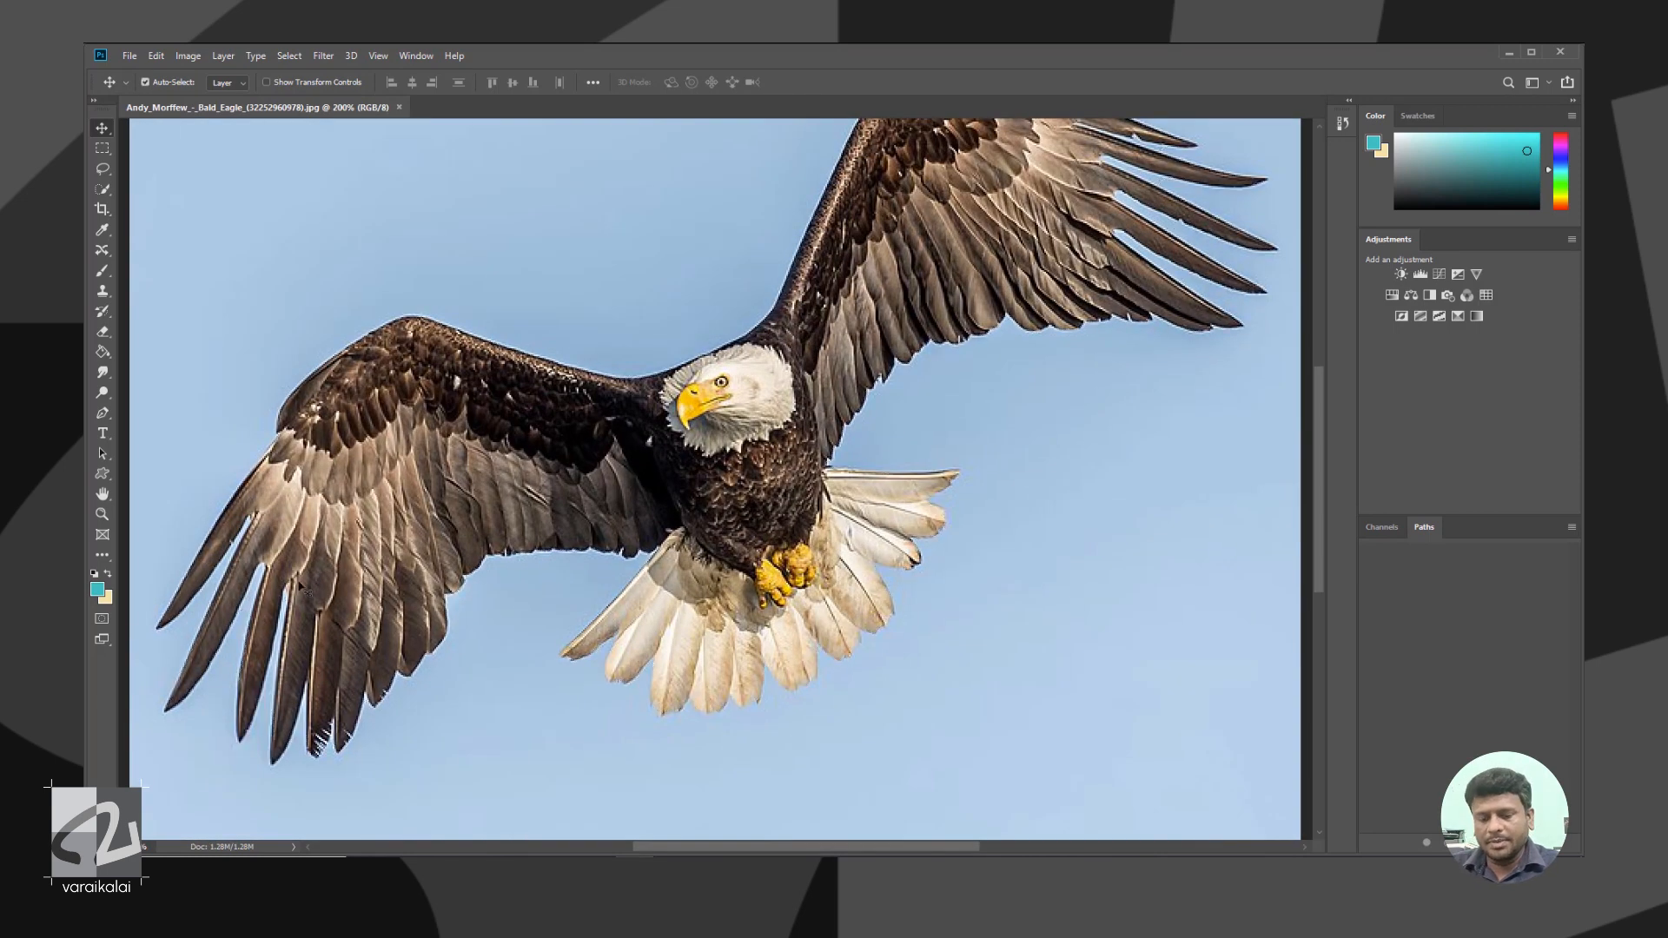
key("ctrl+minus")
key("F7")
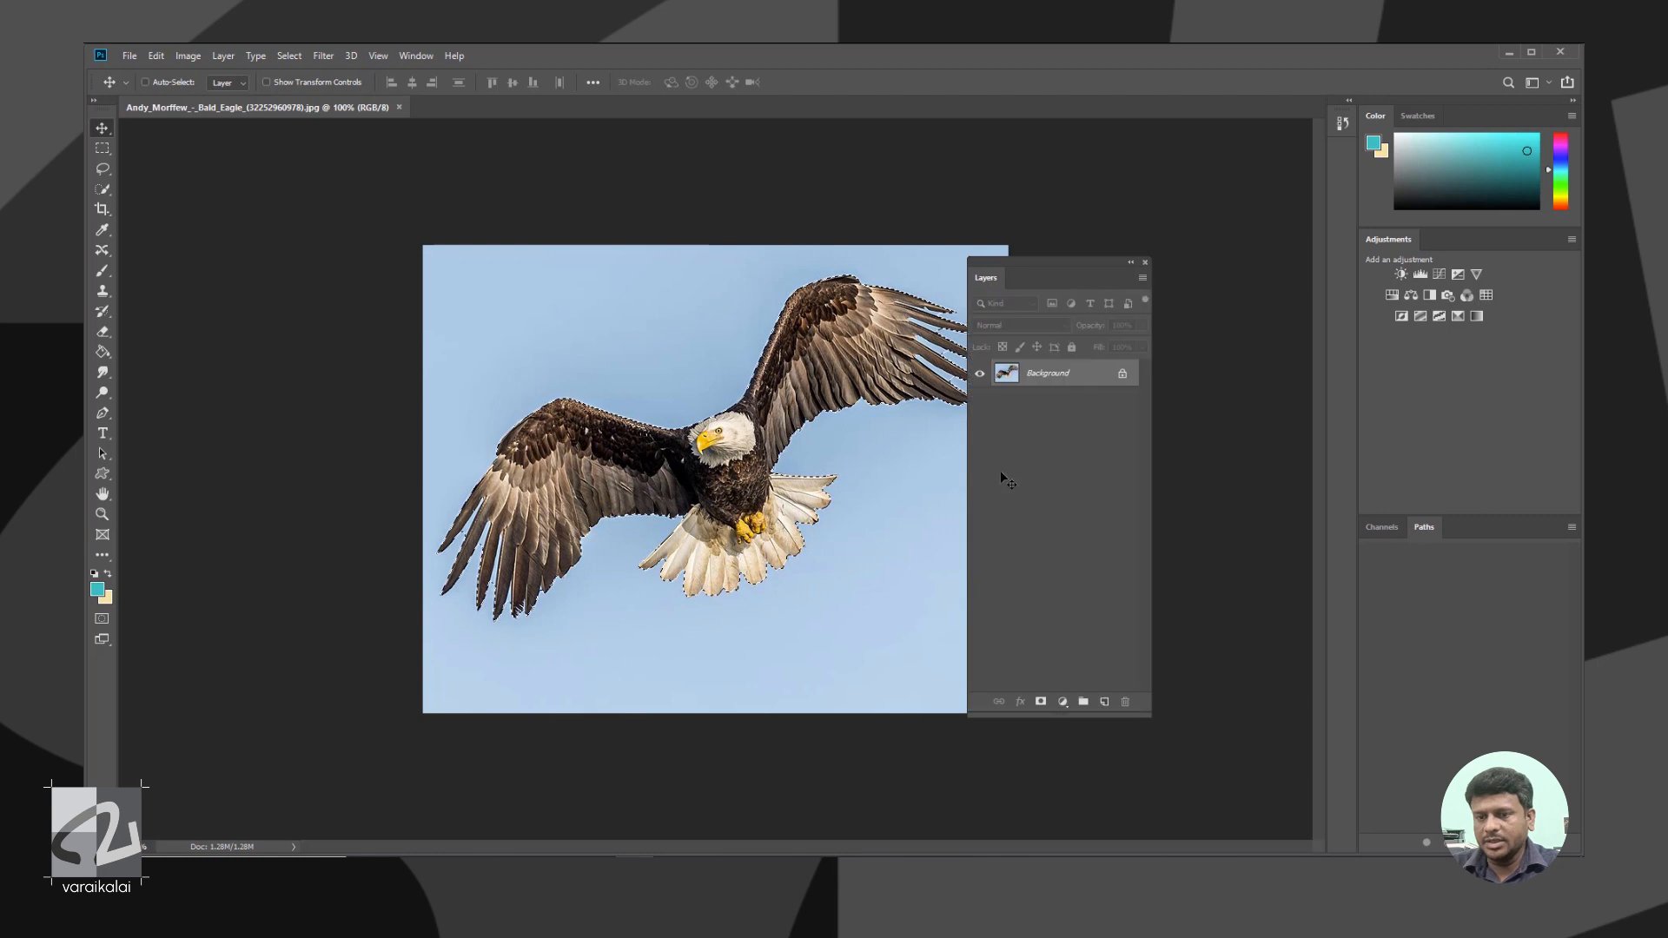
key("ctrl+j")
left_click(1075, 407)
key("Delete")
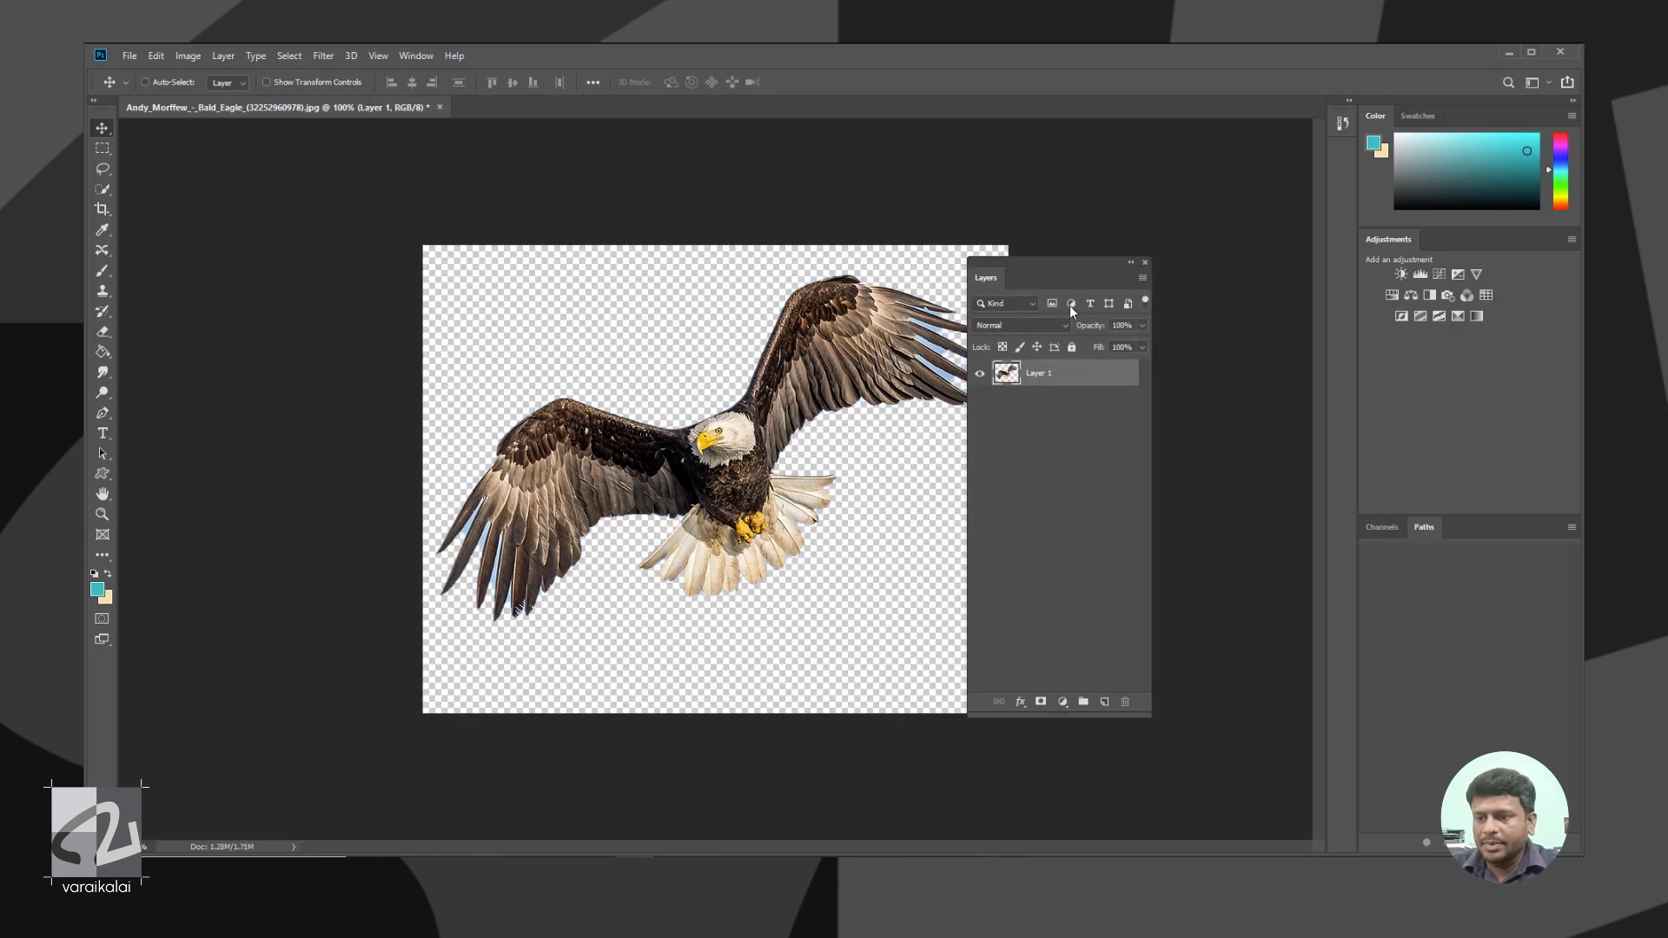
Add a new layer beneath the eagle and fill it with bright green, hex 4eff00
left_click_drag(1076, 276, 1205, 247)
left_click(1234, 673)
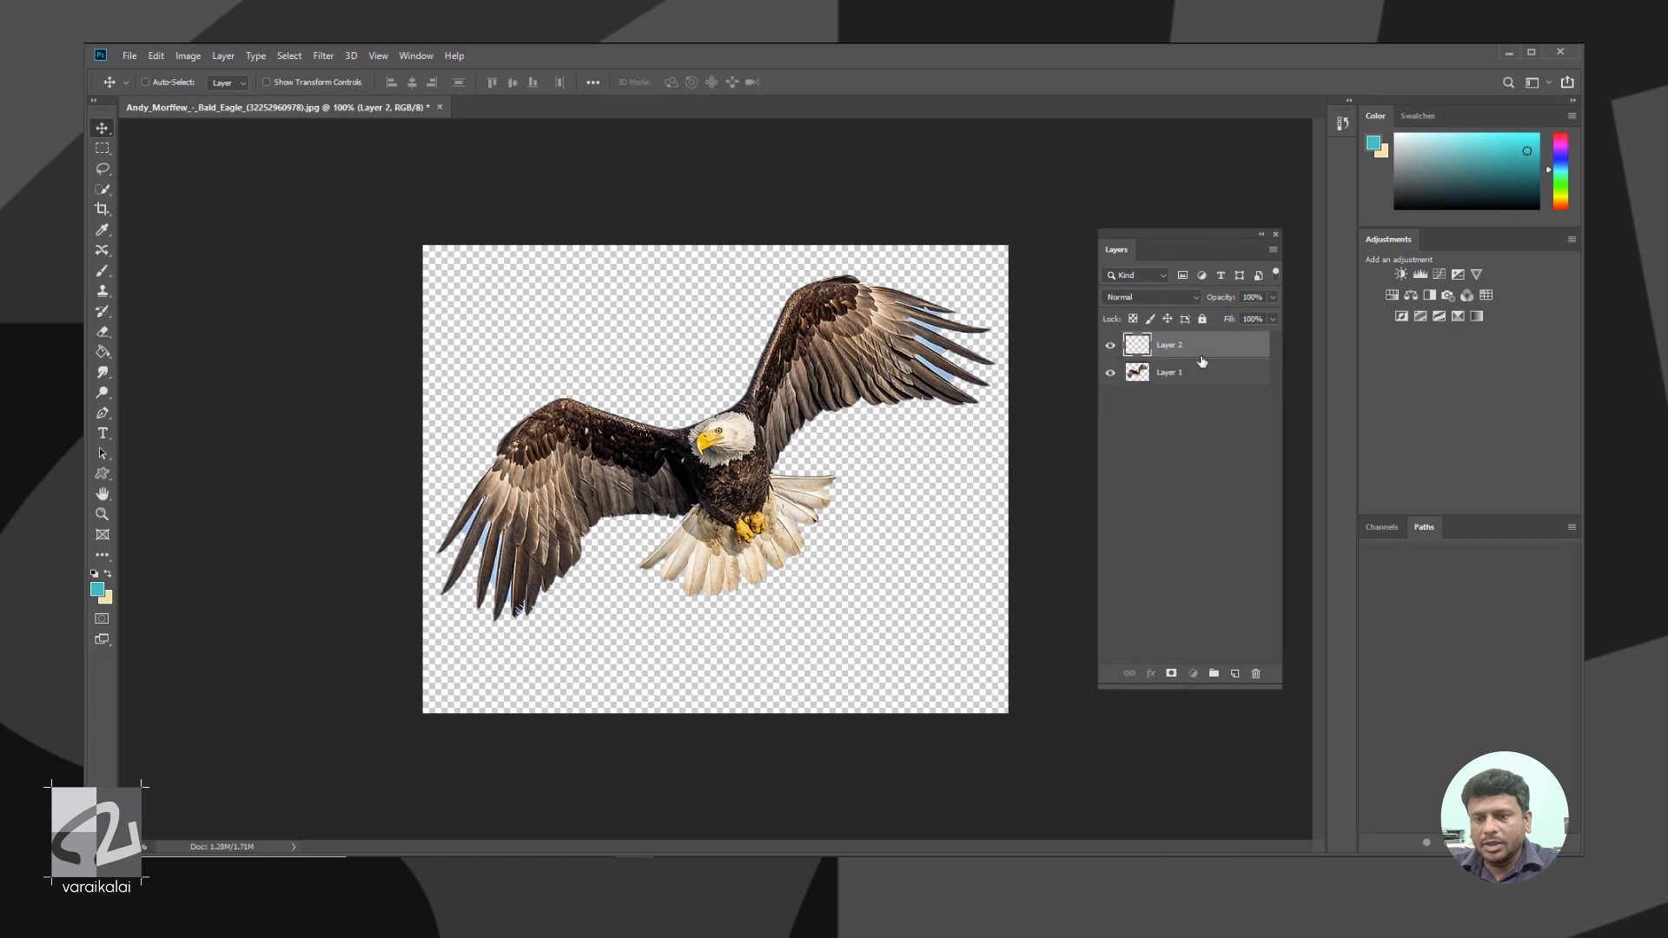
key("ctrl+bracketleft")
left_click(97, 588)
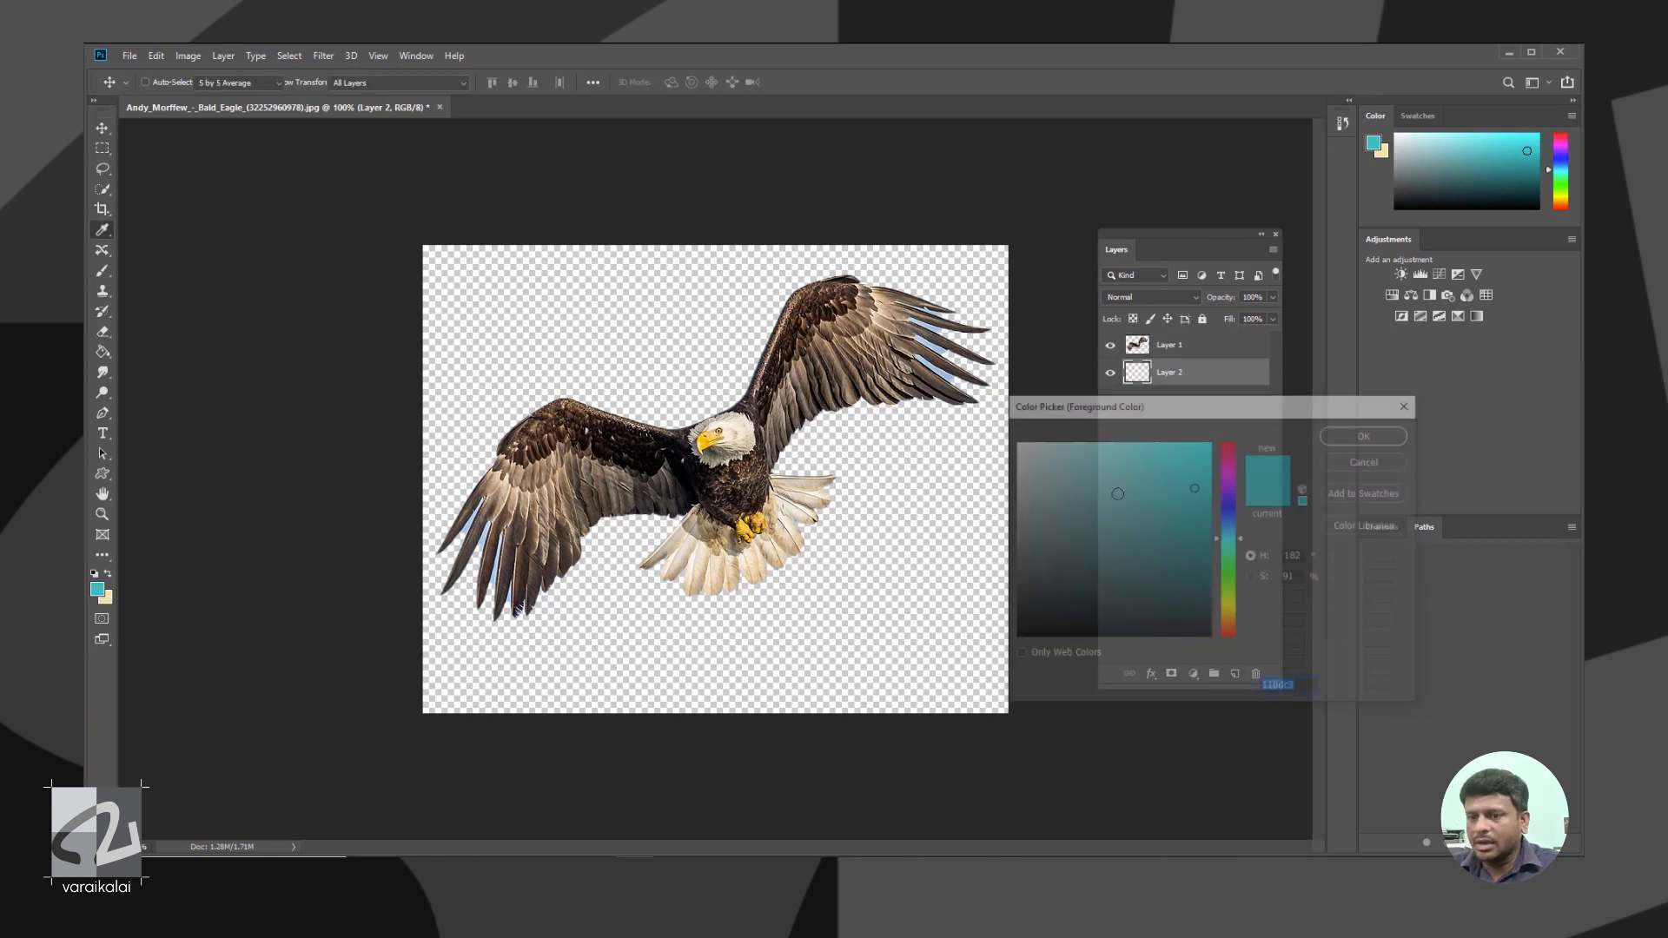
left_click_drag(1236, 556, 1229, 585)
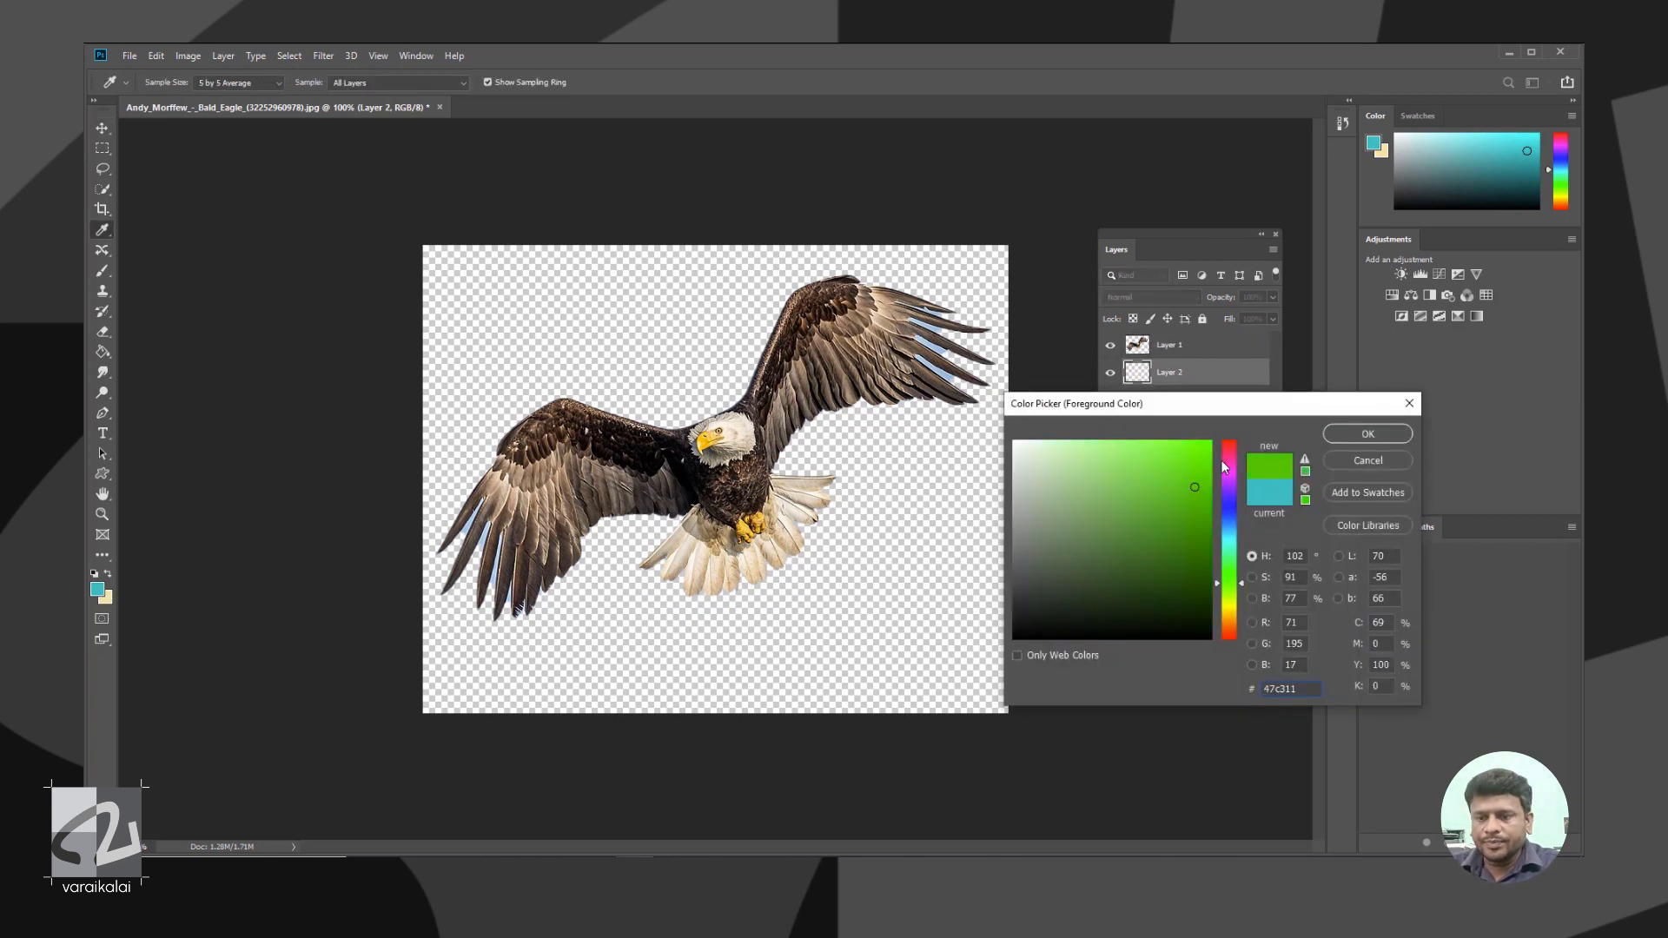
left_click(1346, 440)
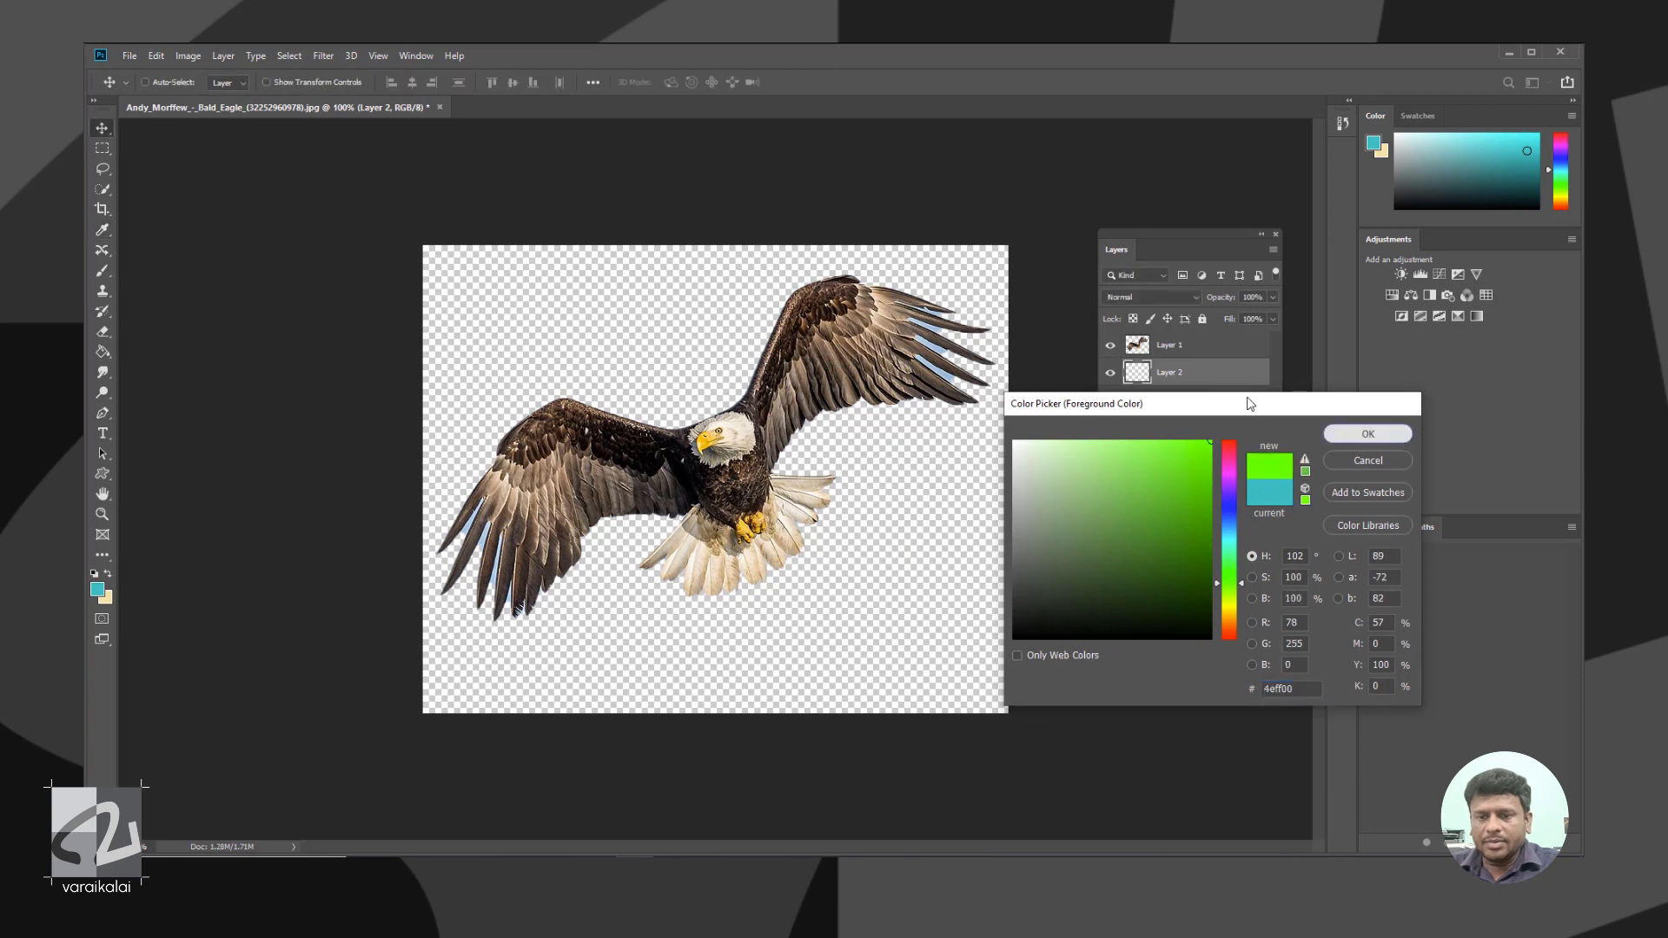
key("alt+BackSpace")
Outline the leftover pale-blue sky gaps between the eagle's wing feathers with the Pen tool and remove them
key("ctrl+plus")
key("ctrl+plus")
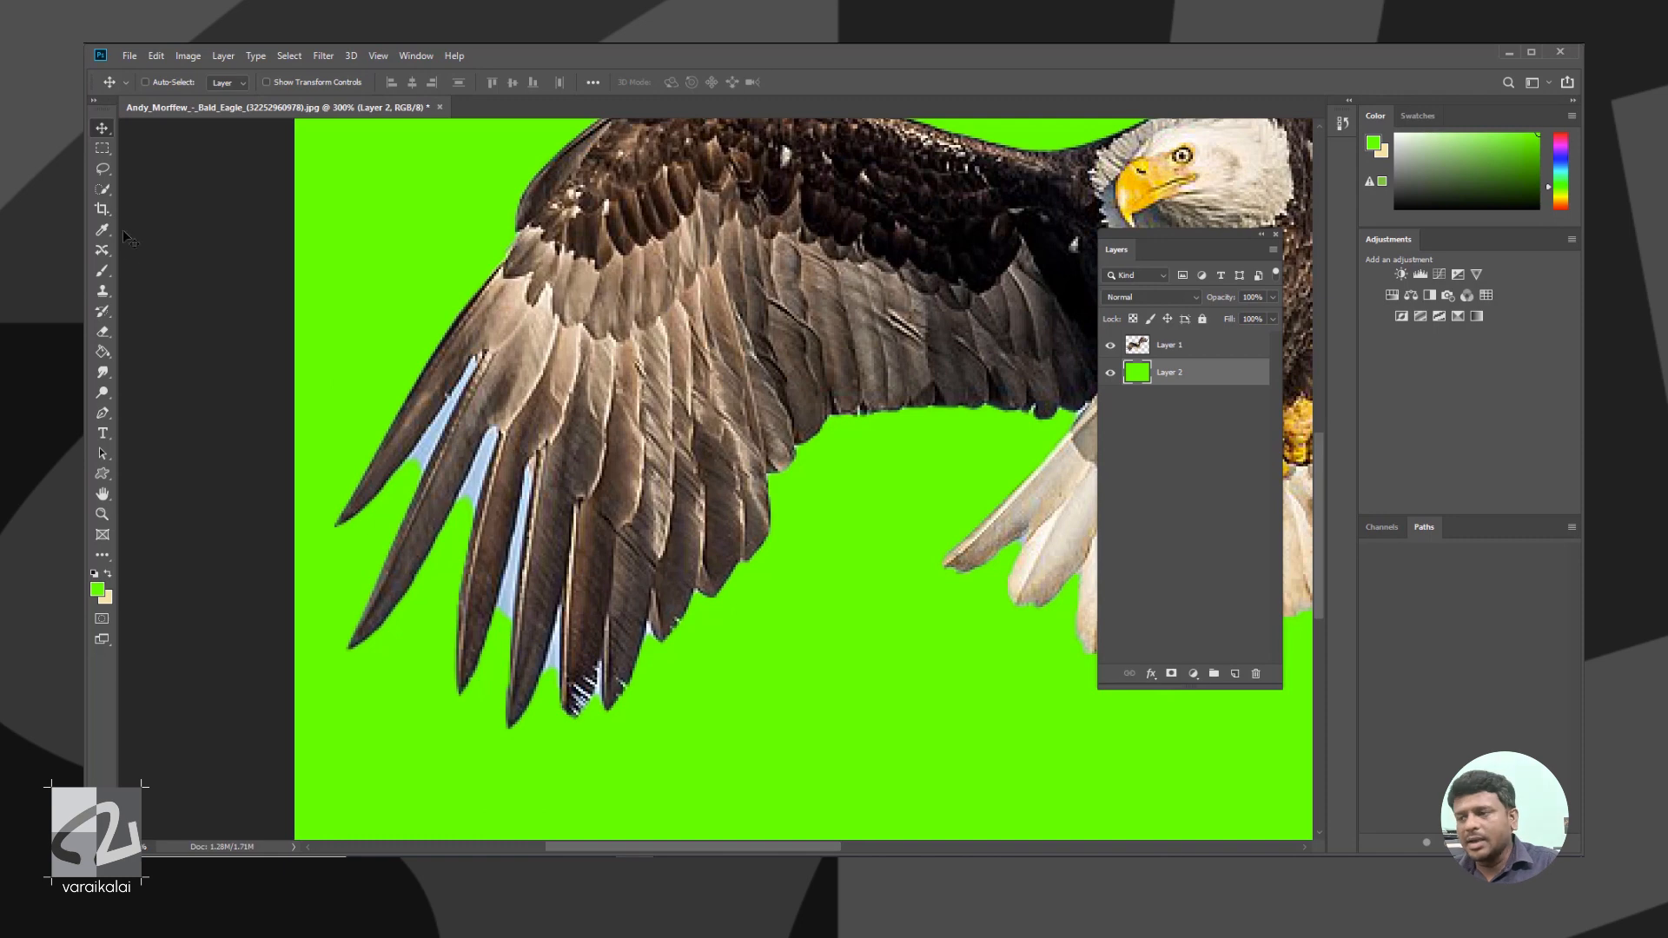
key("p")
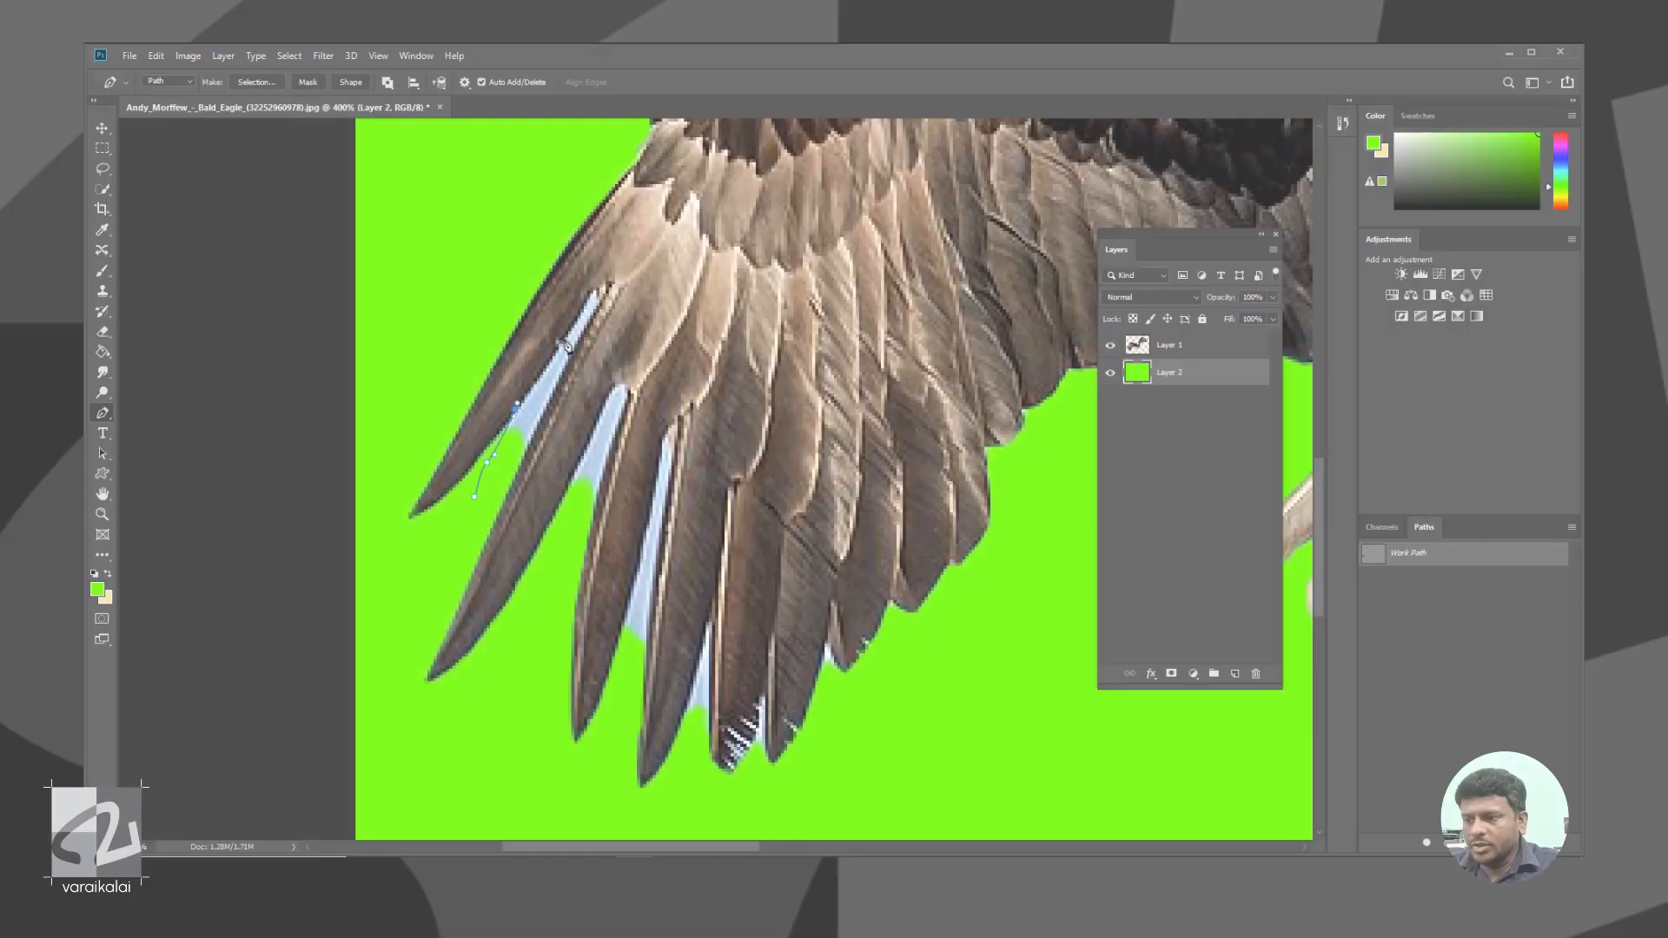
left_click(574, 321)
left_click(598, 292)
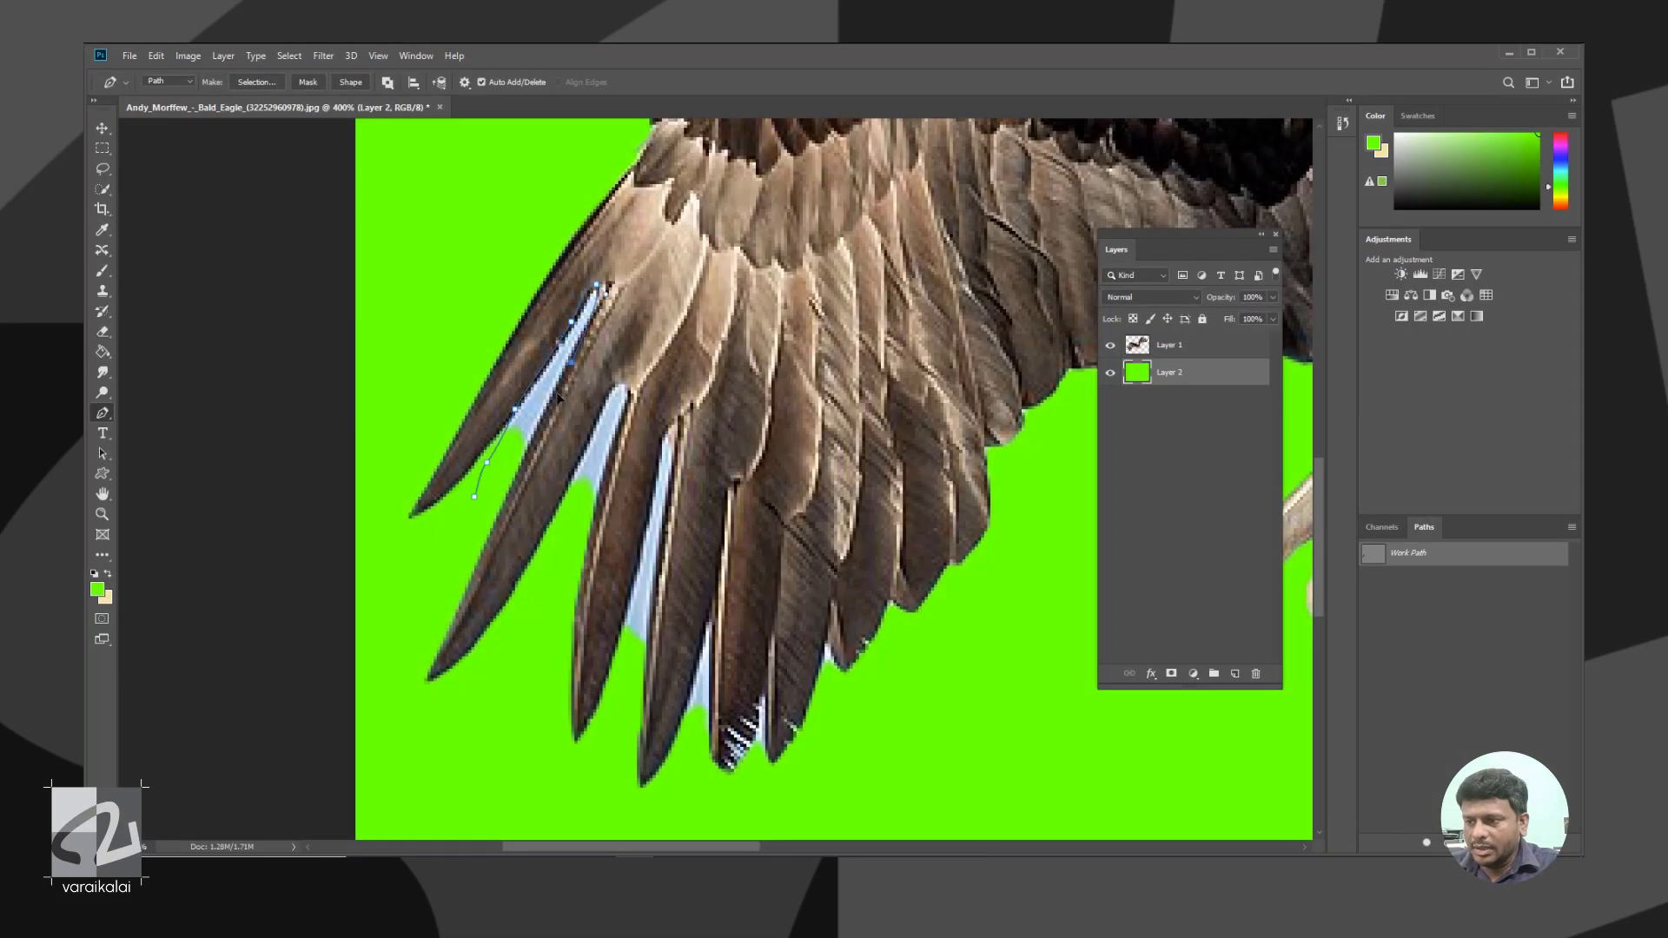
left_click_drag(520, 467, 505, 492)
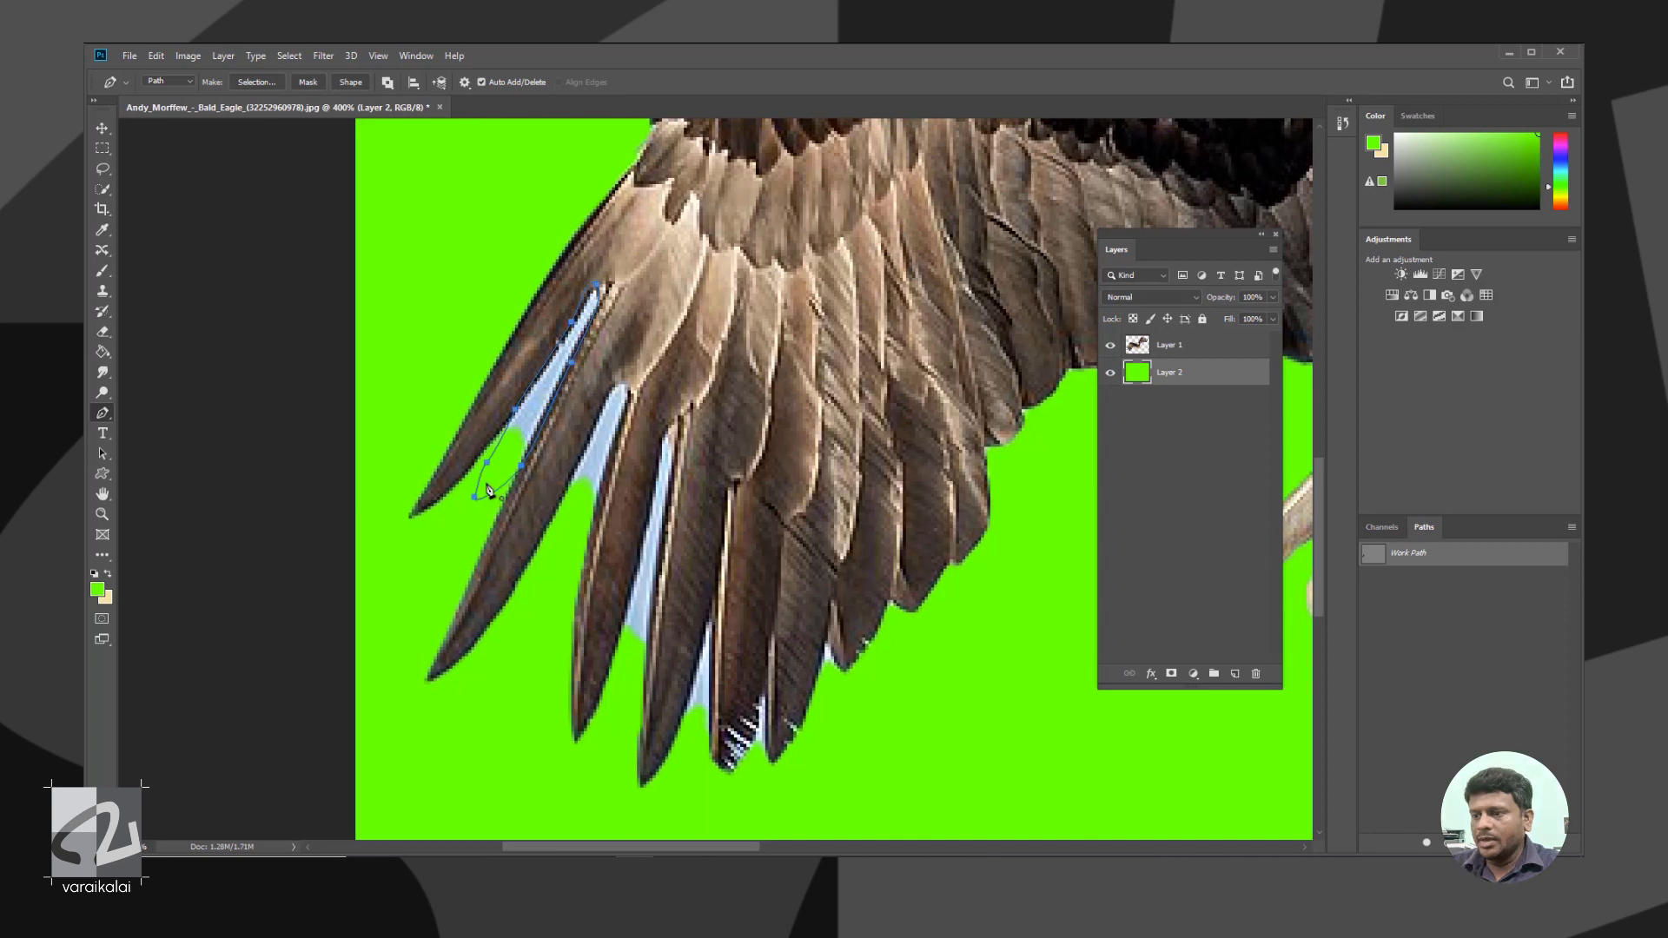
right_click(372, 291)
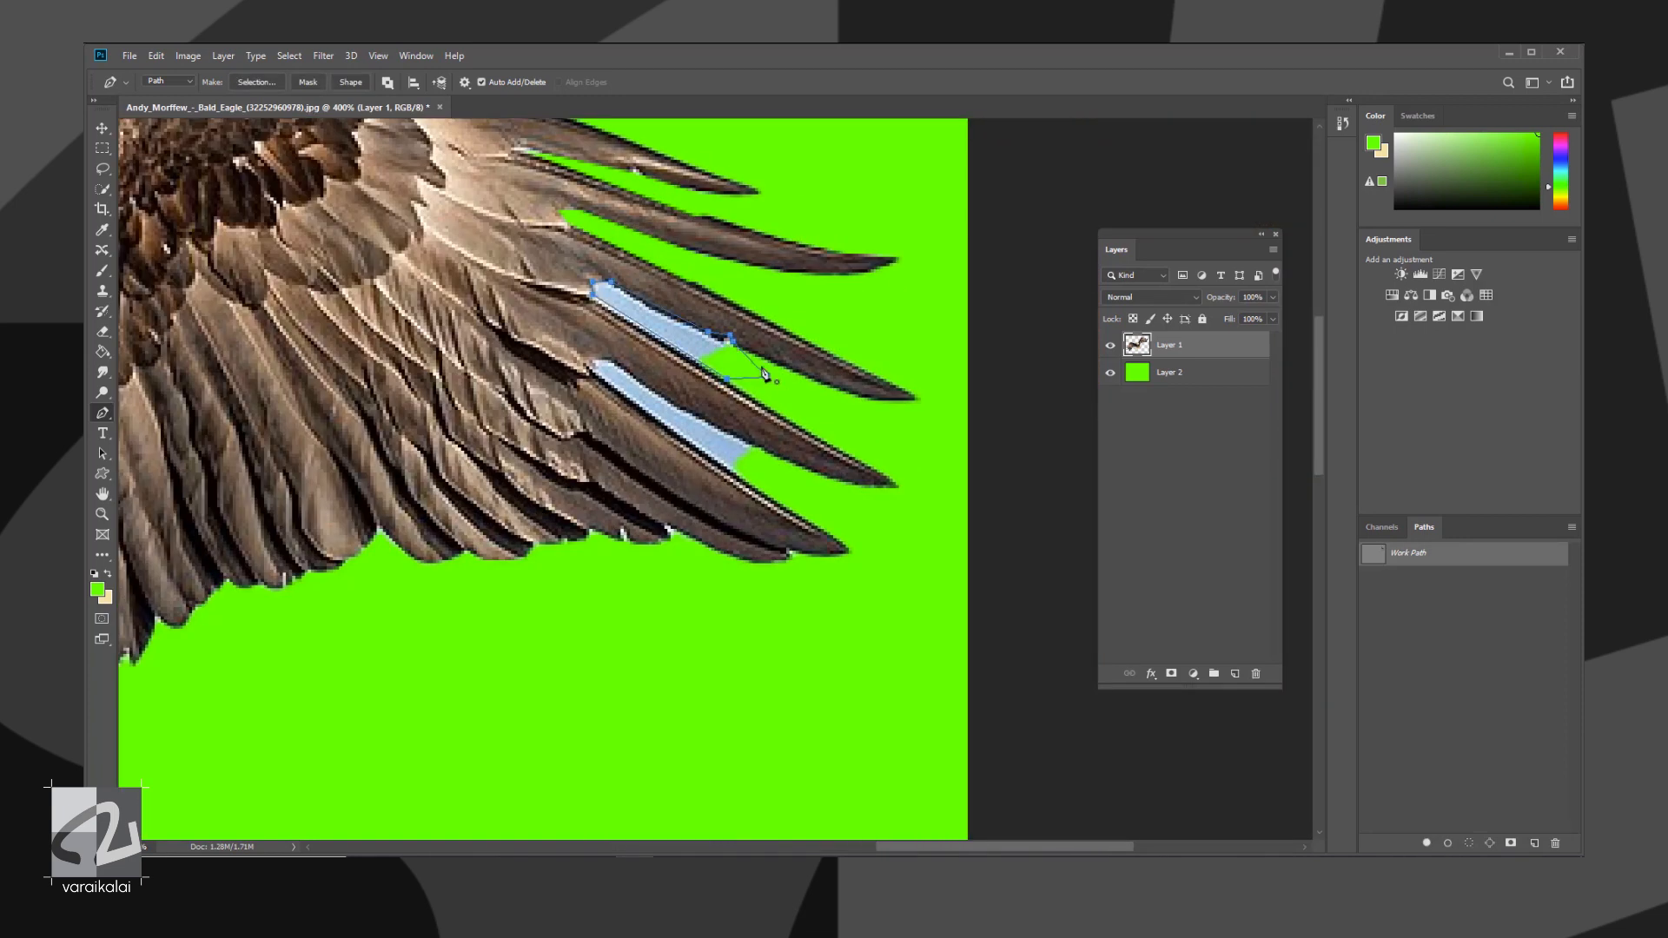
left_click(605, 350)
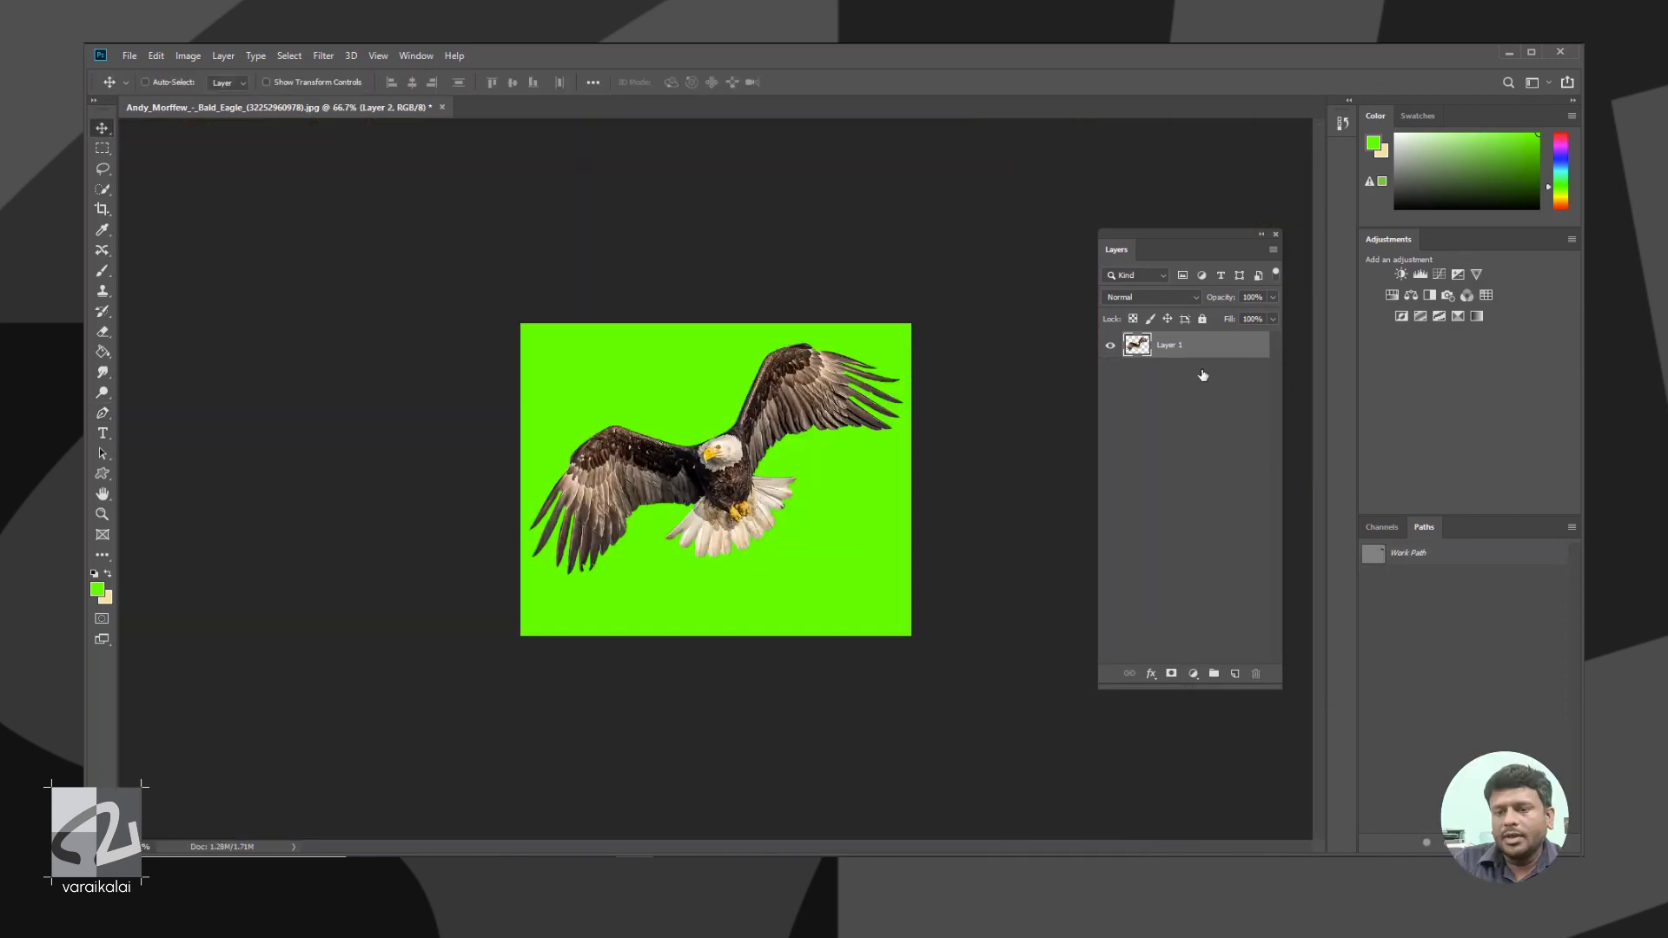
Delete the green fill layer and save the cut-out as a Photoshop file named Eagle in the Live Demo folder
key("Delete")
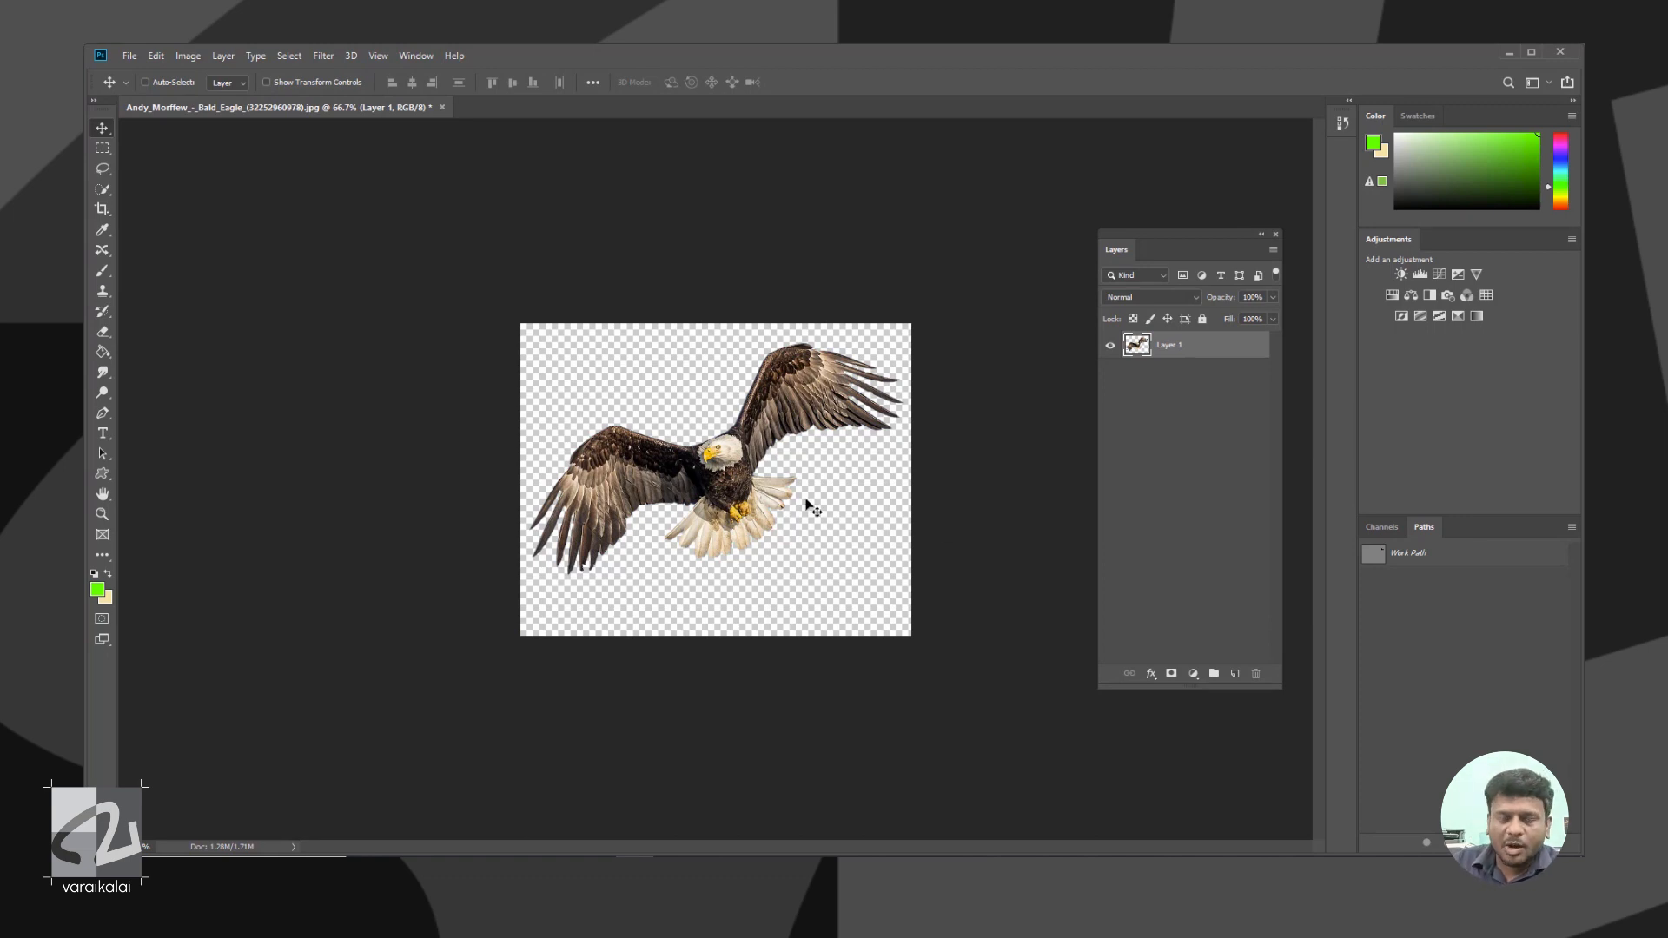
left_click(129, 54)
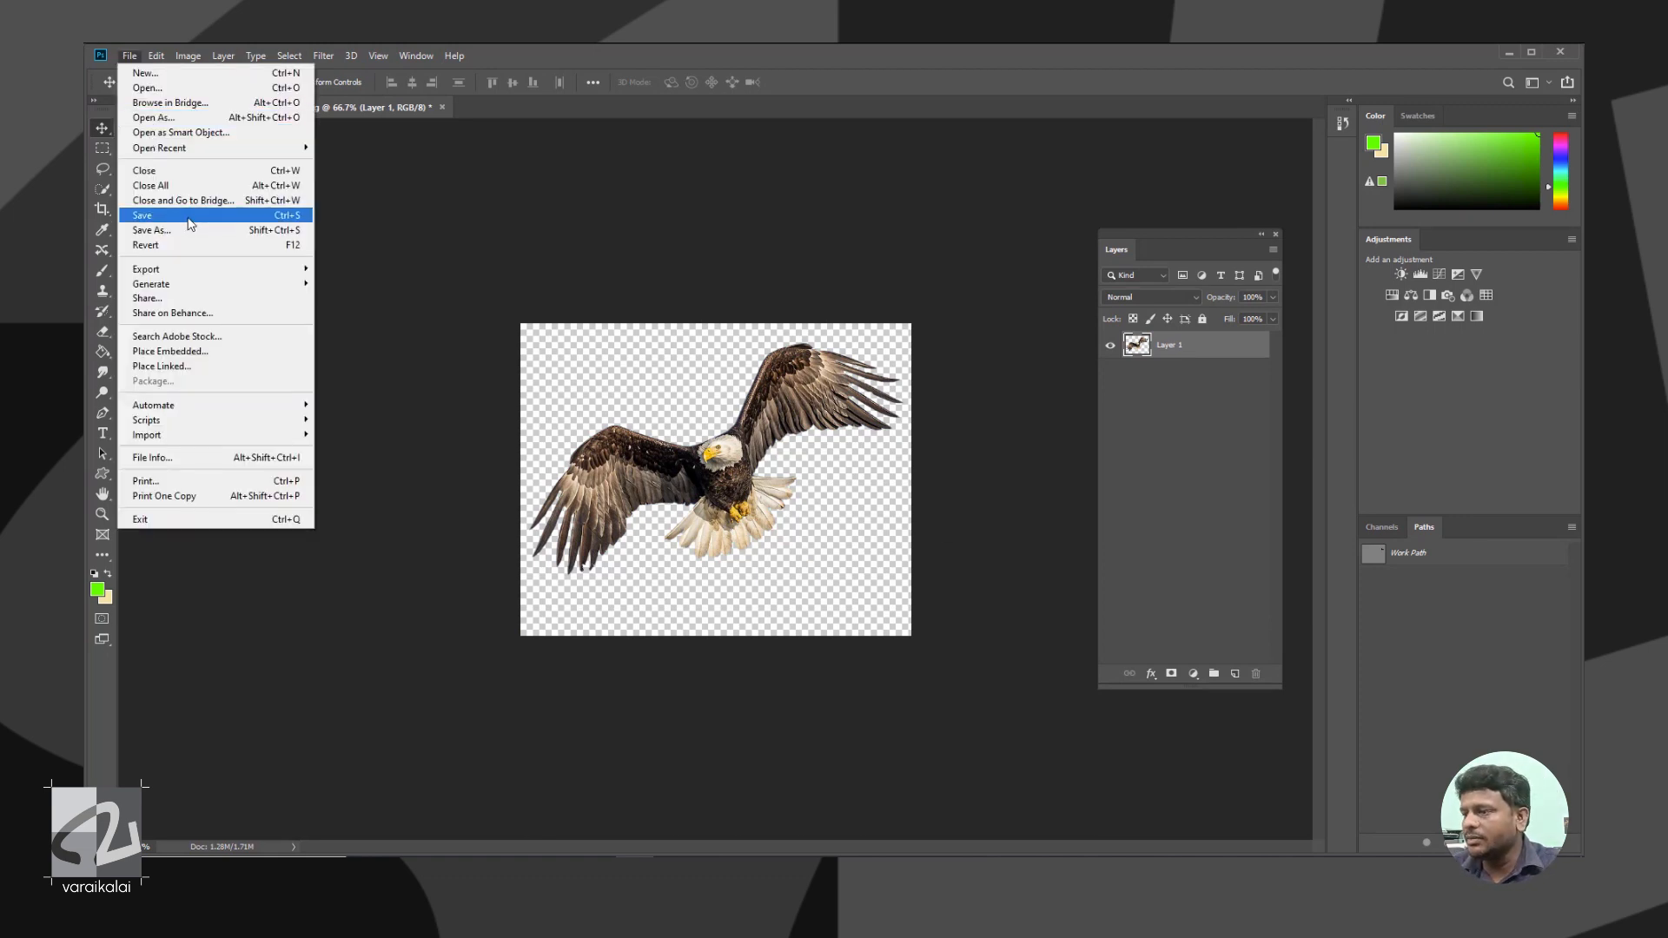
left_click(152, 216)
type("E")
key("Return")
key("Return")
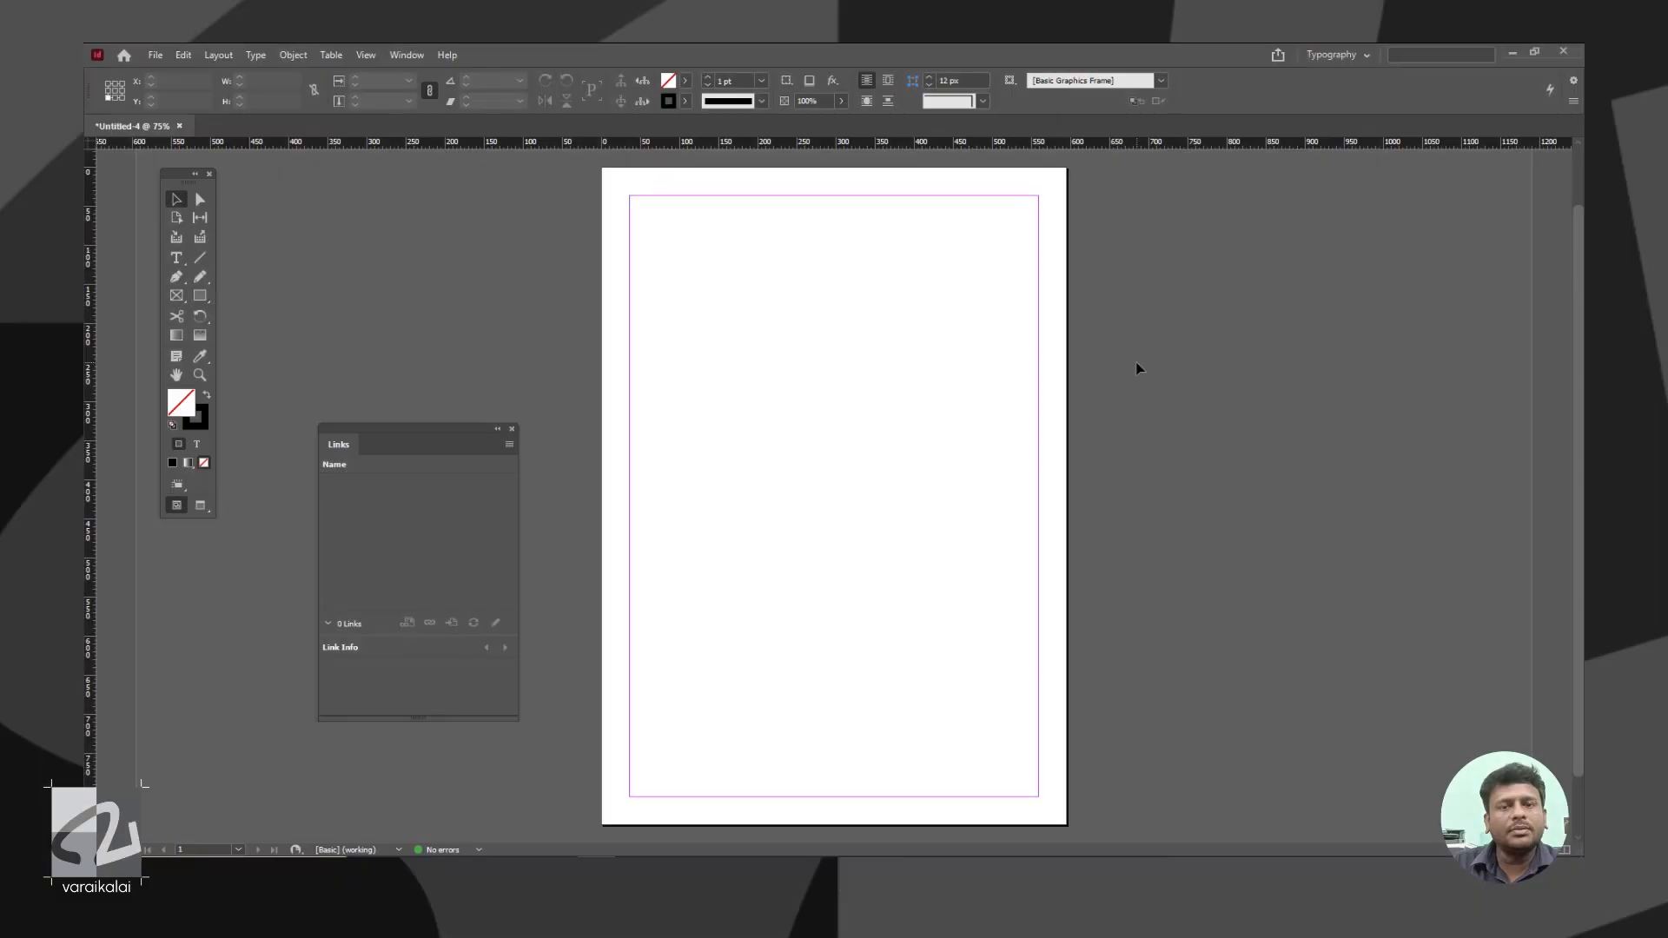
In the blank InDesign document, show the Layers panel and place it beside the page
key("F7")
left_click_drag(1188, 369, 1284, 322)
left_click(1242, 349)
key("ctrl+minus")
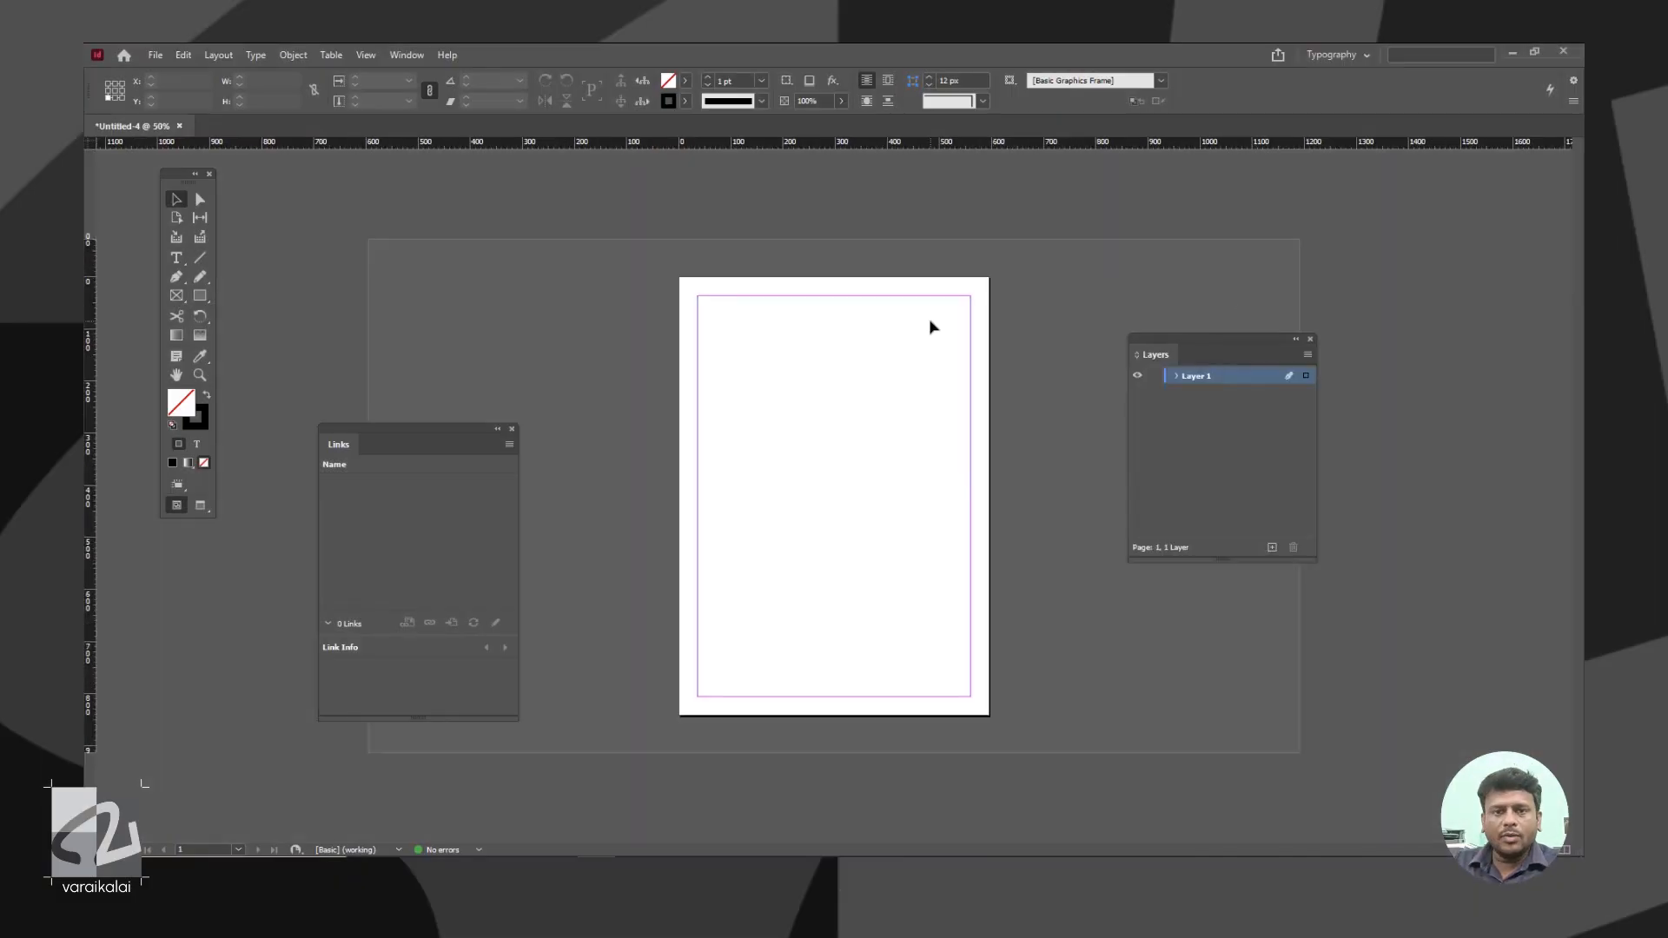
left_click_drag(1166, 337, 1089, 345)
Place the Background Illustrator file from the Live Demo folder and align it with the page's upper-left corner
left_click(162, 54)
left_click(219, 273)
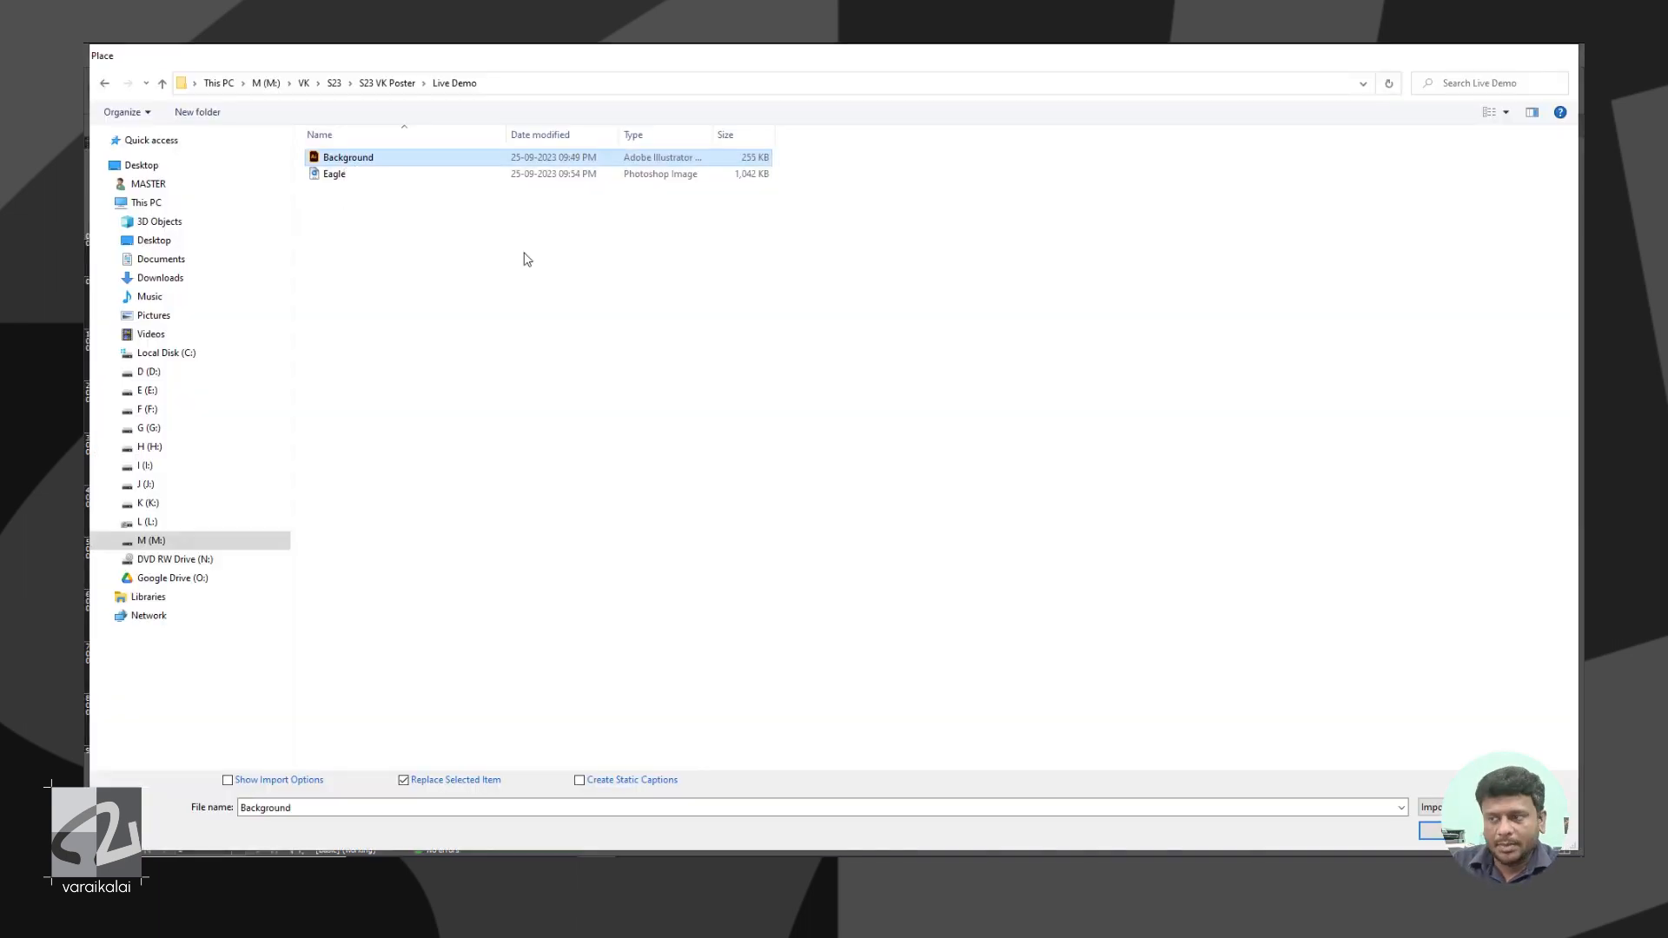
key("Return")
left_click(717, 320)
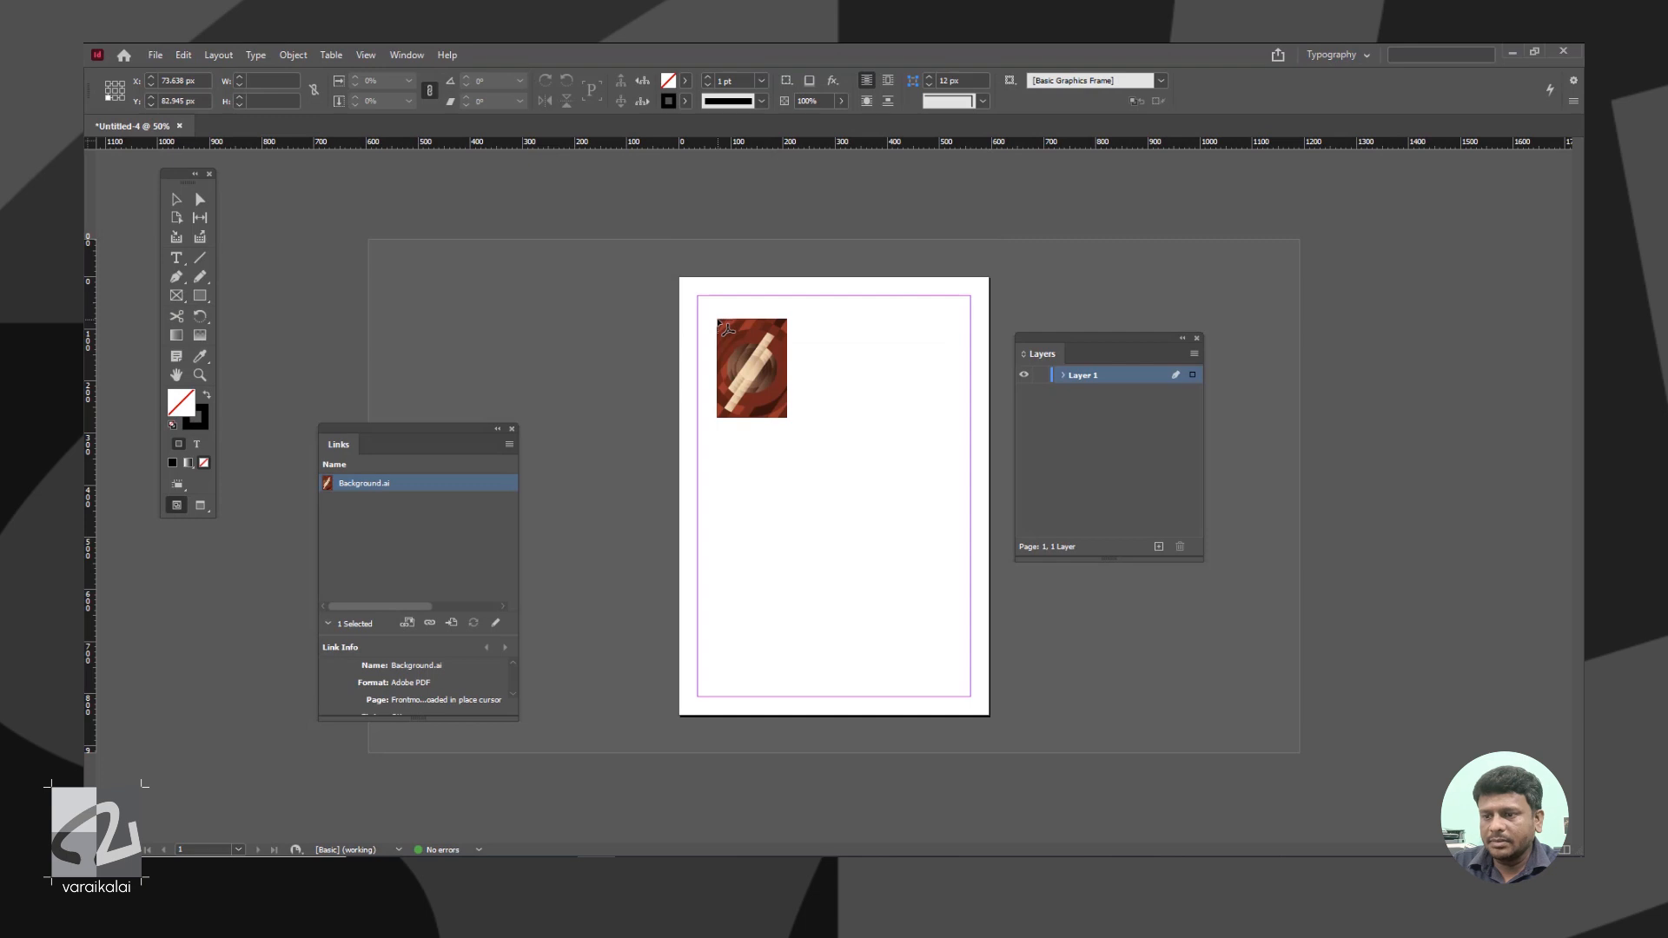
left_click(718, 319)
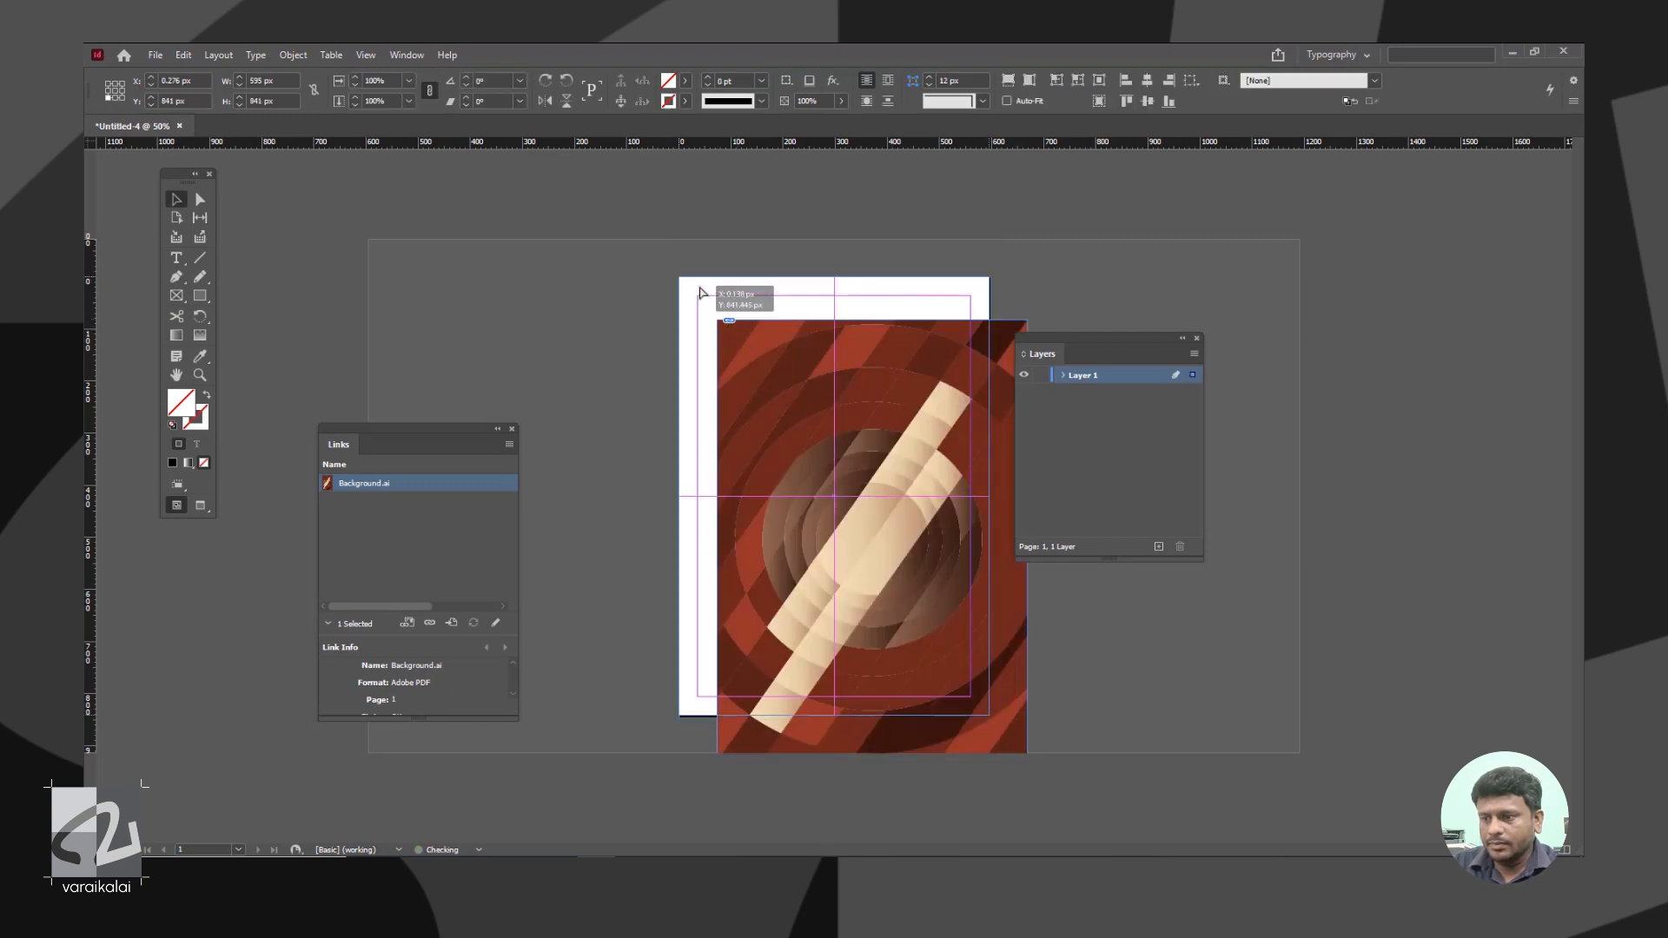
left_click_drag(700, 288, 700, 287)
Lock the background artwork's layer and add a new layer above it
left_click(1040, 375)
key("ctrl+=")
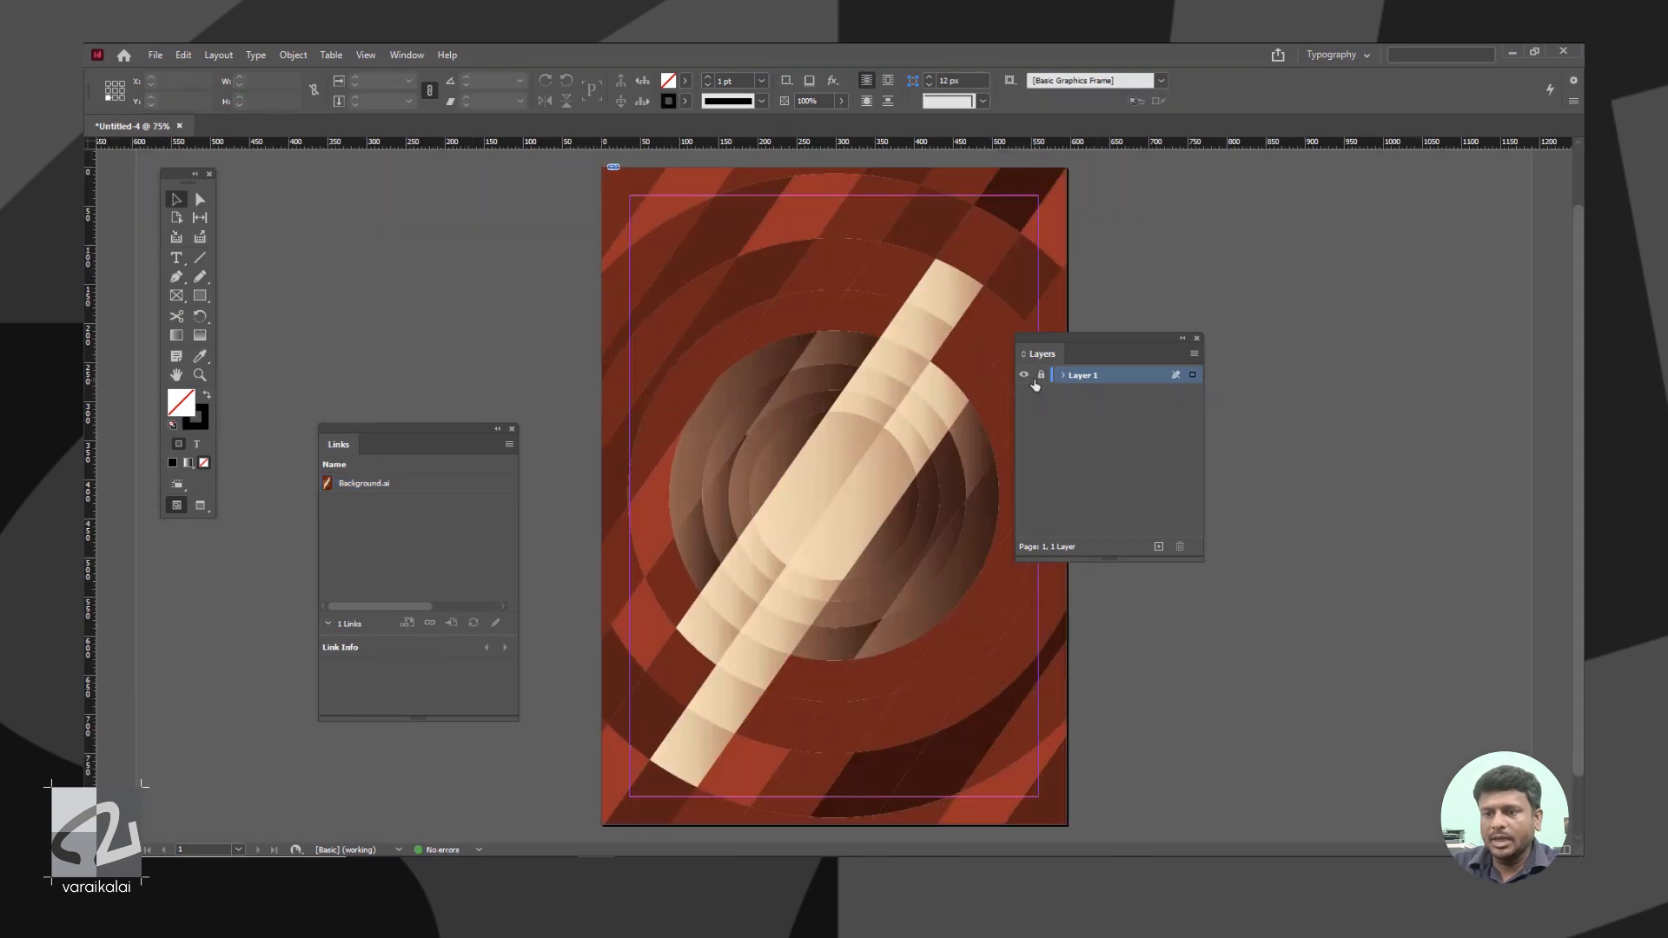
left_click(1158, 547)
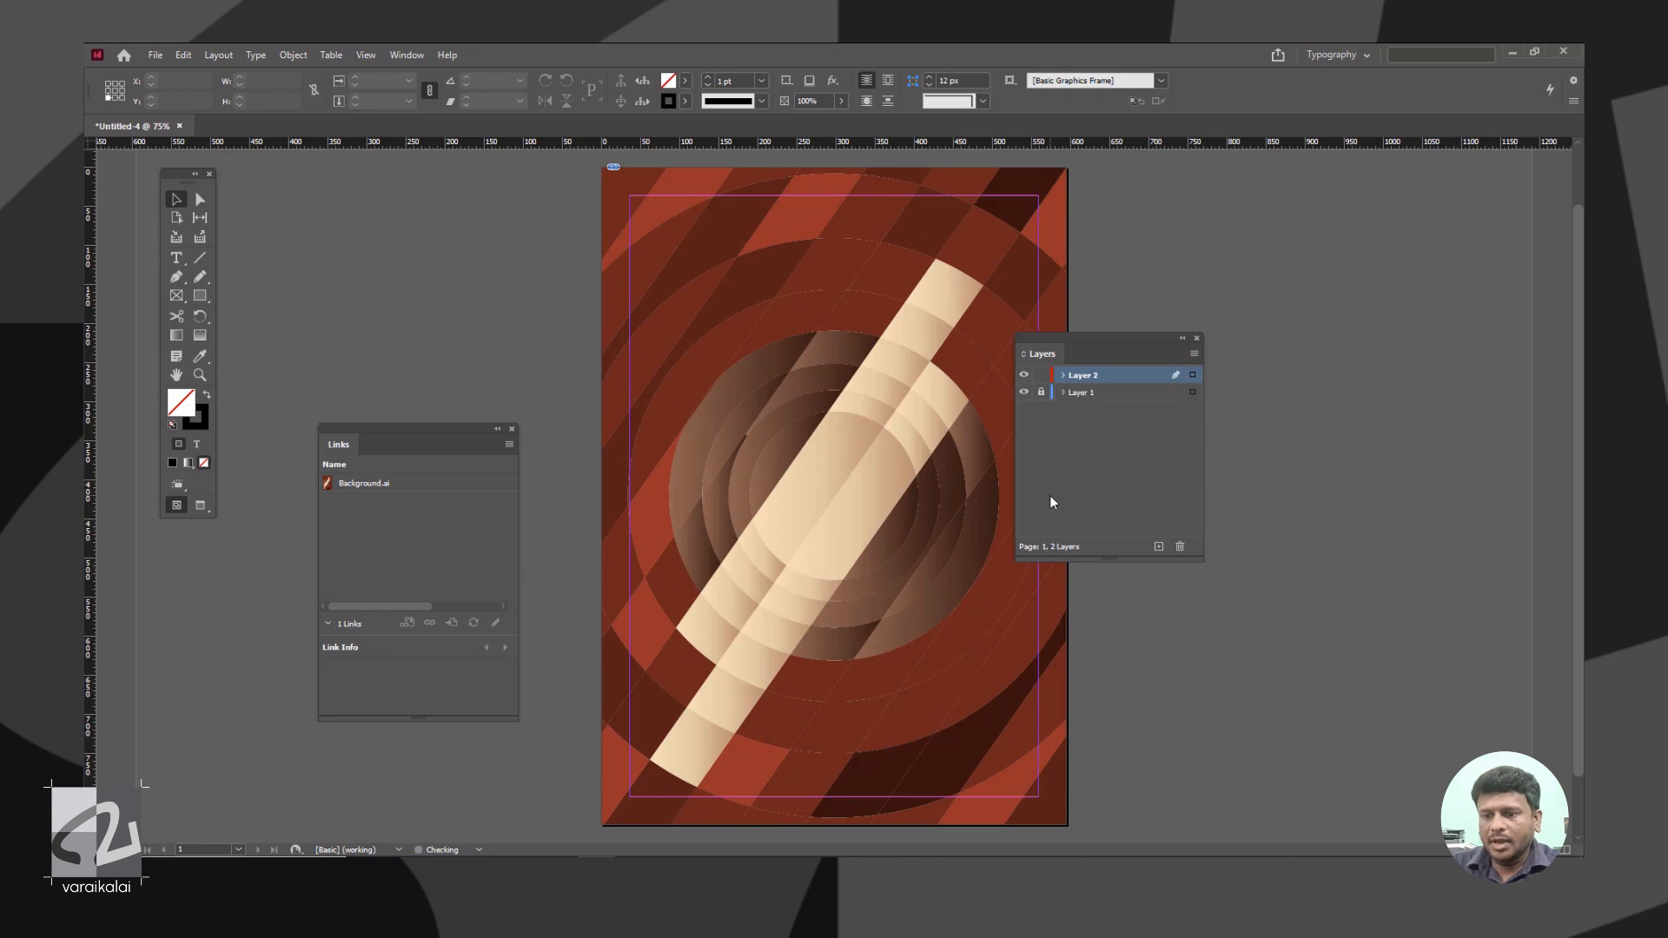
Place the Eagle Photoshop file on the new layer and position it across the middle of the poster
left_click(158, 61)
left_click(224, 274)
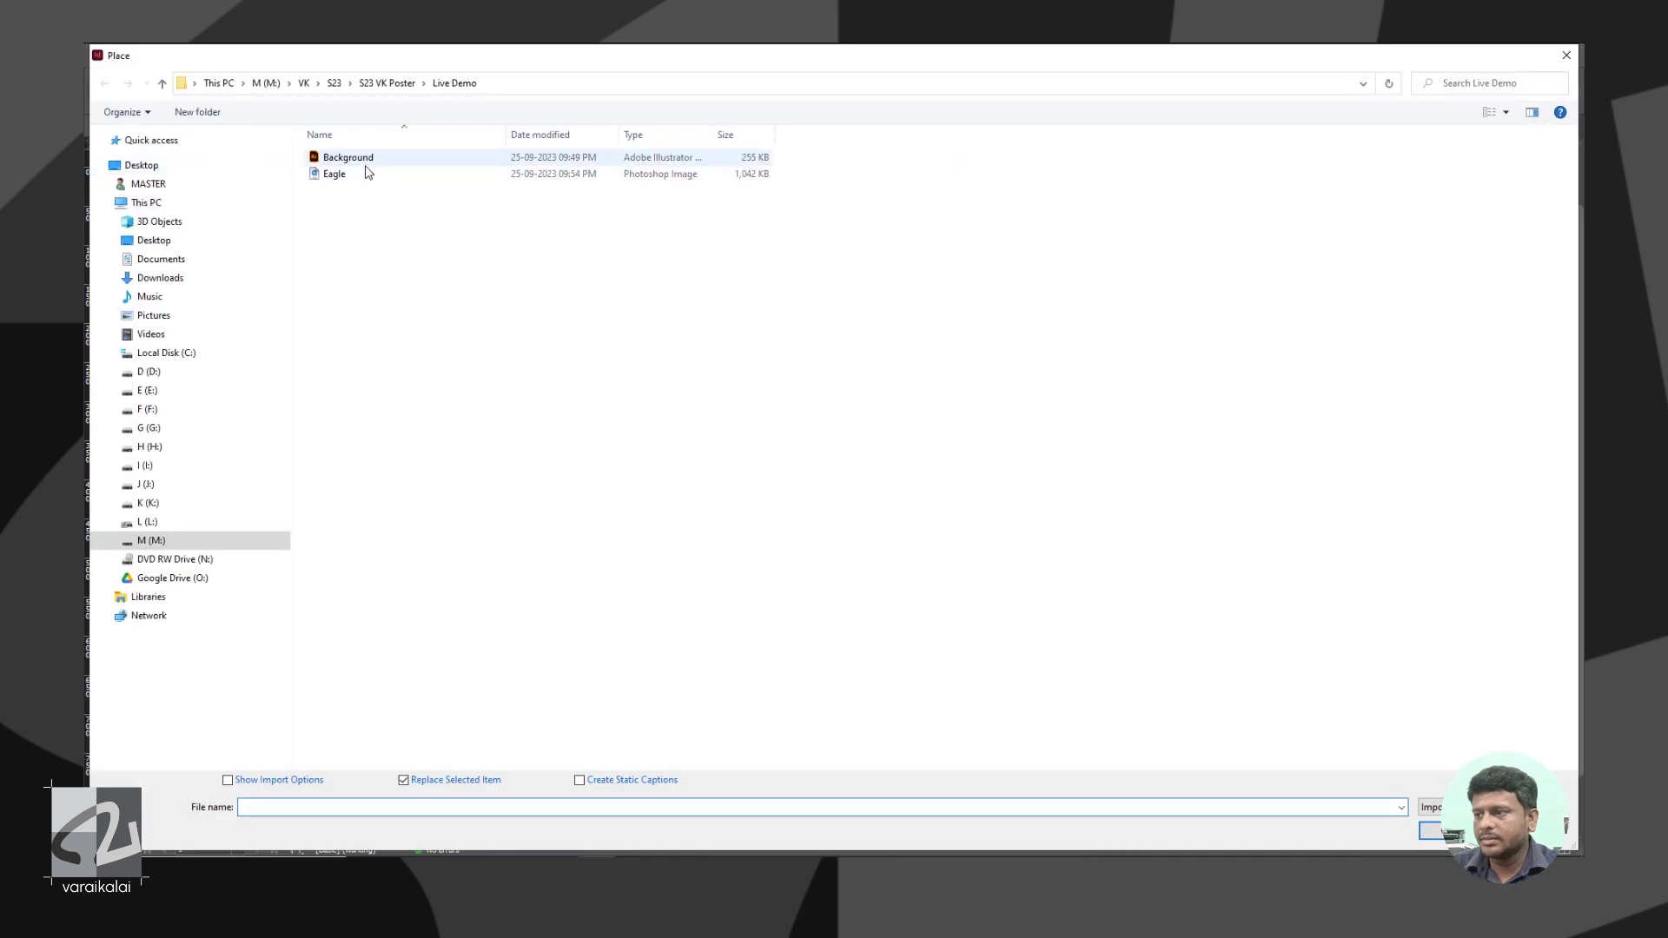
double_click(368, 173)
left_click(735, 357)
left_click_drag(742, 361, 570, 254)
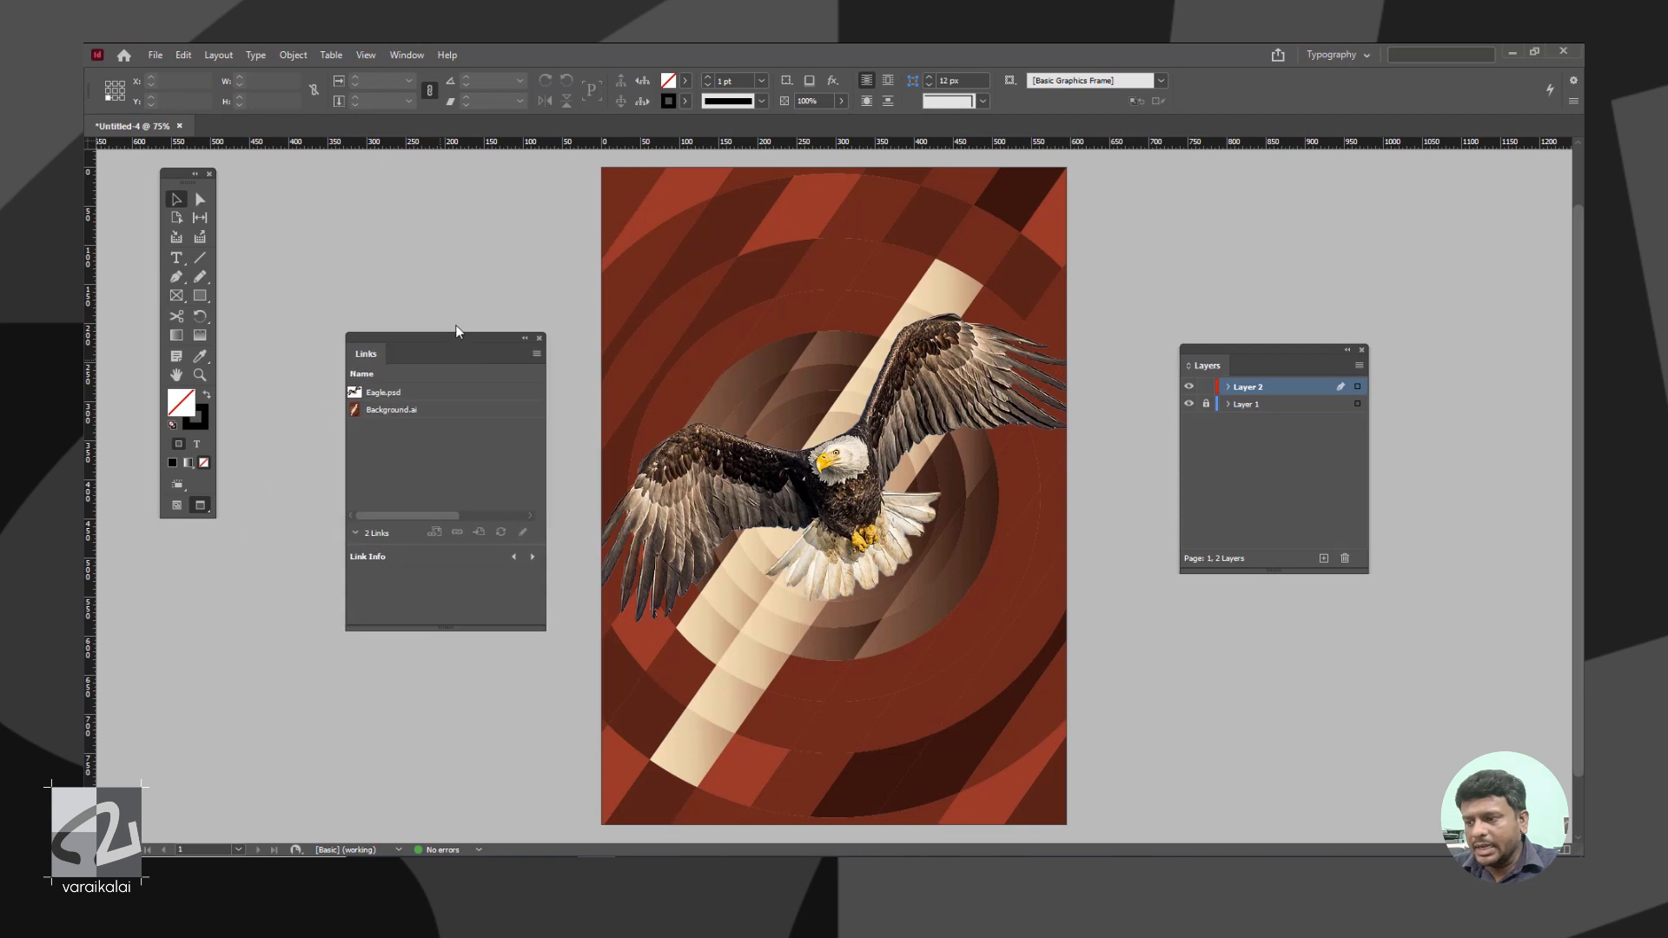
Reposition the Links panel next to the poster page
left_click_drag(457, 337, 481, 294)
left_click(415, 59)
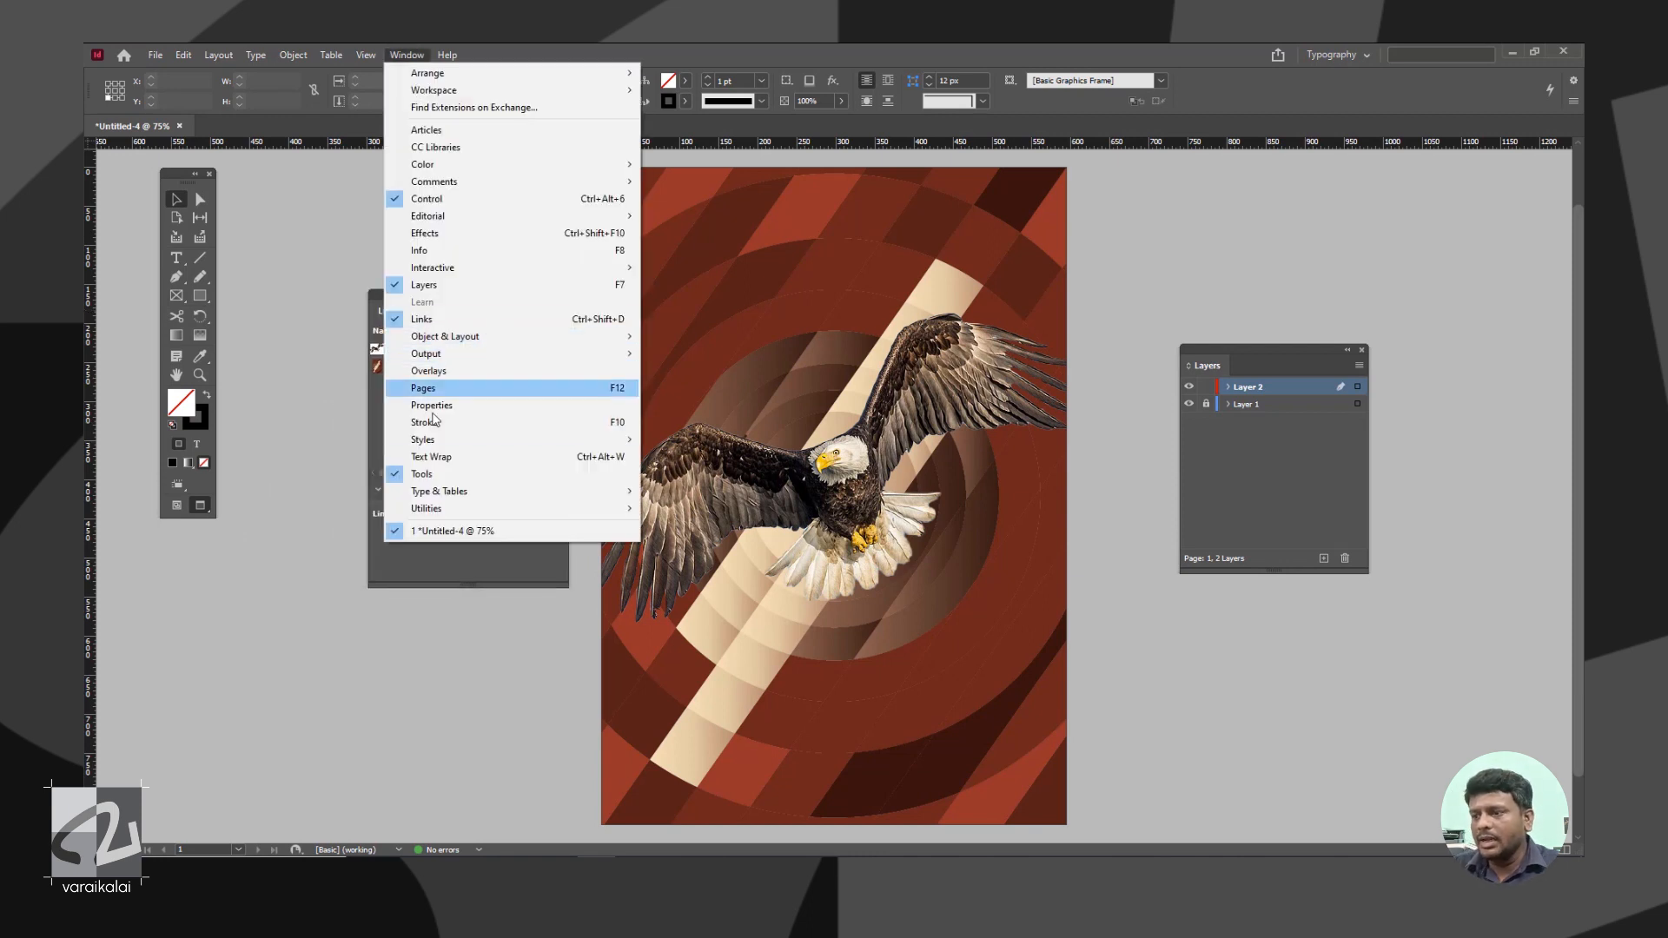
left_click(377, 427)
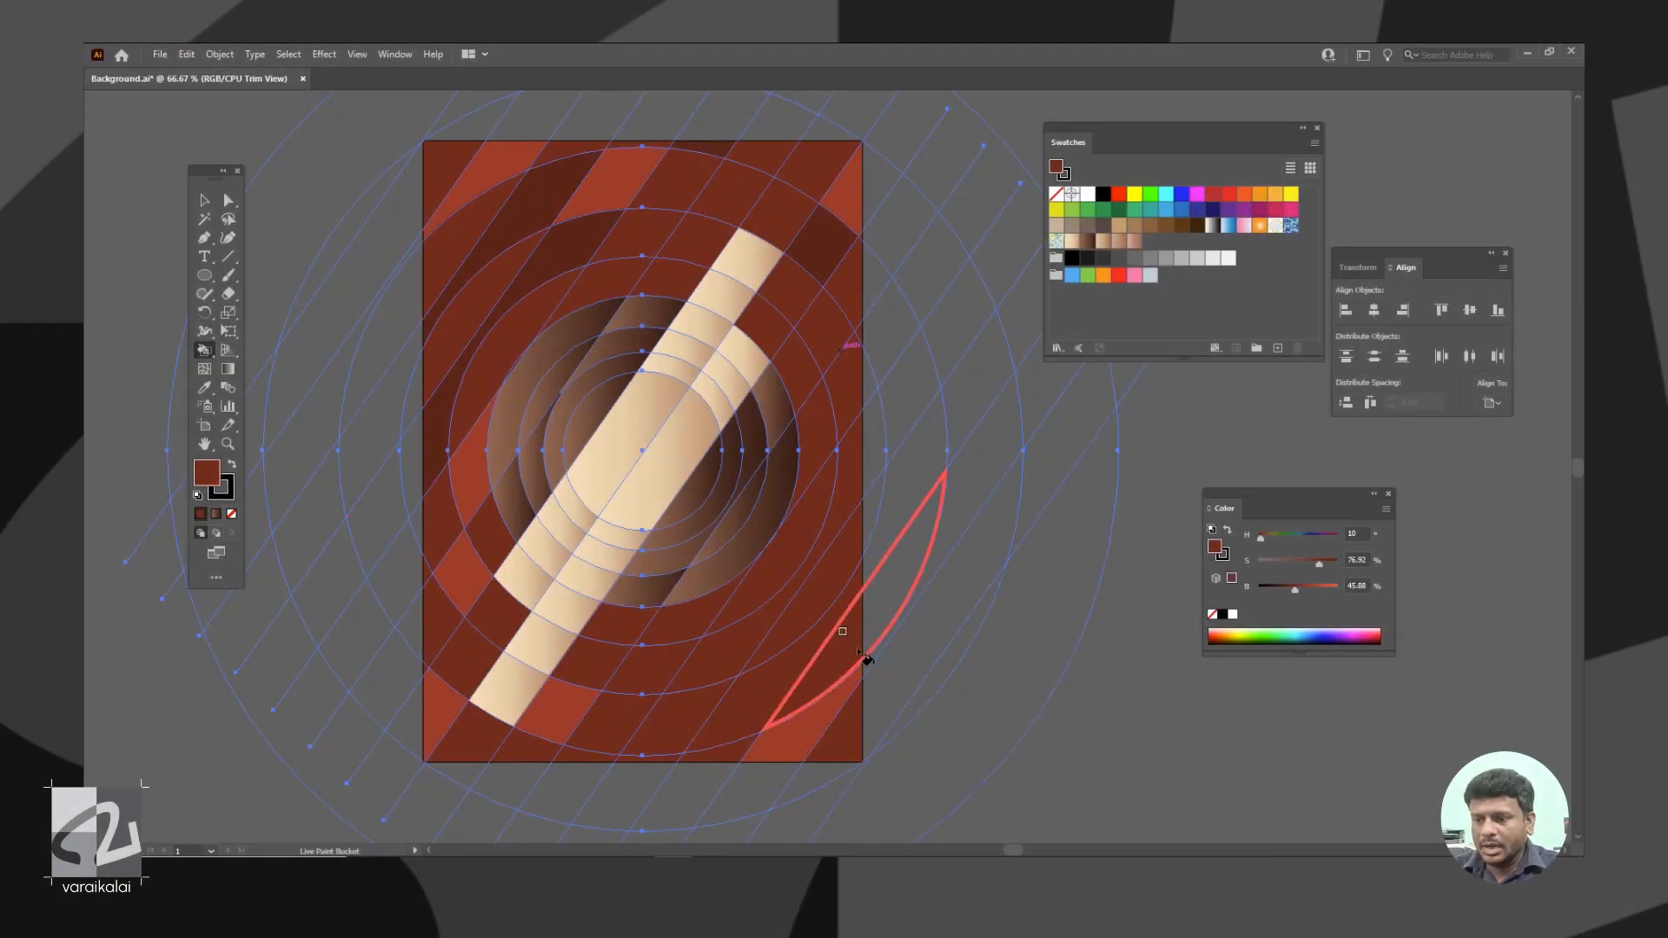
In Illustrator's Background.ai, set the red fill's brightness to about 54% and fill several background sections with the Live Paint Bucket
left_click(1300, 589)
left_click(813, 663)
left_click(801, 597)
left_click(675, 721)
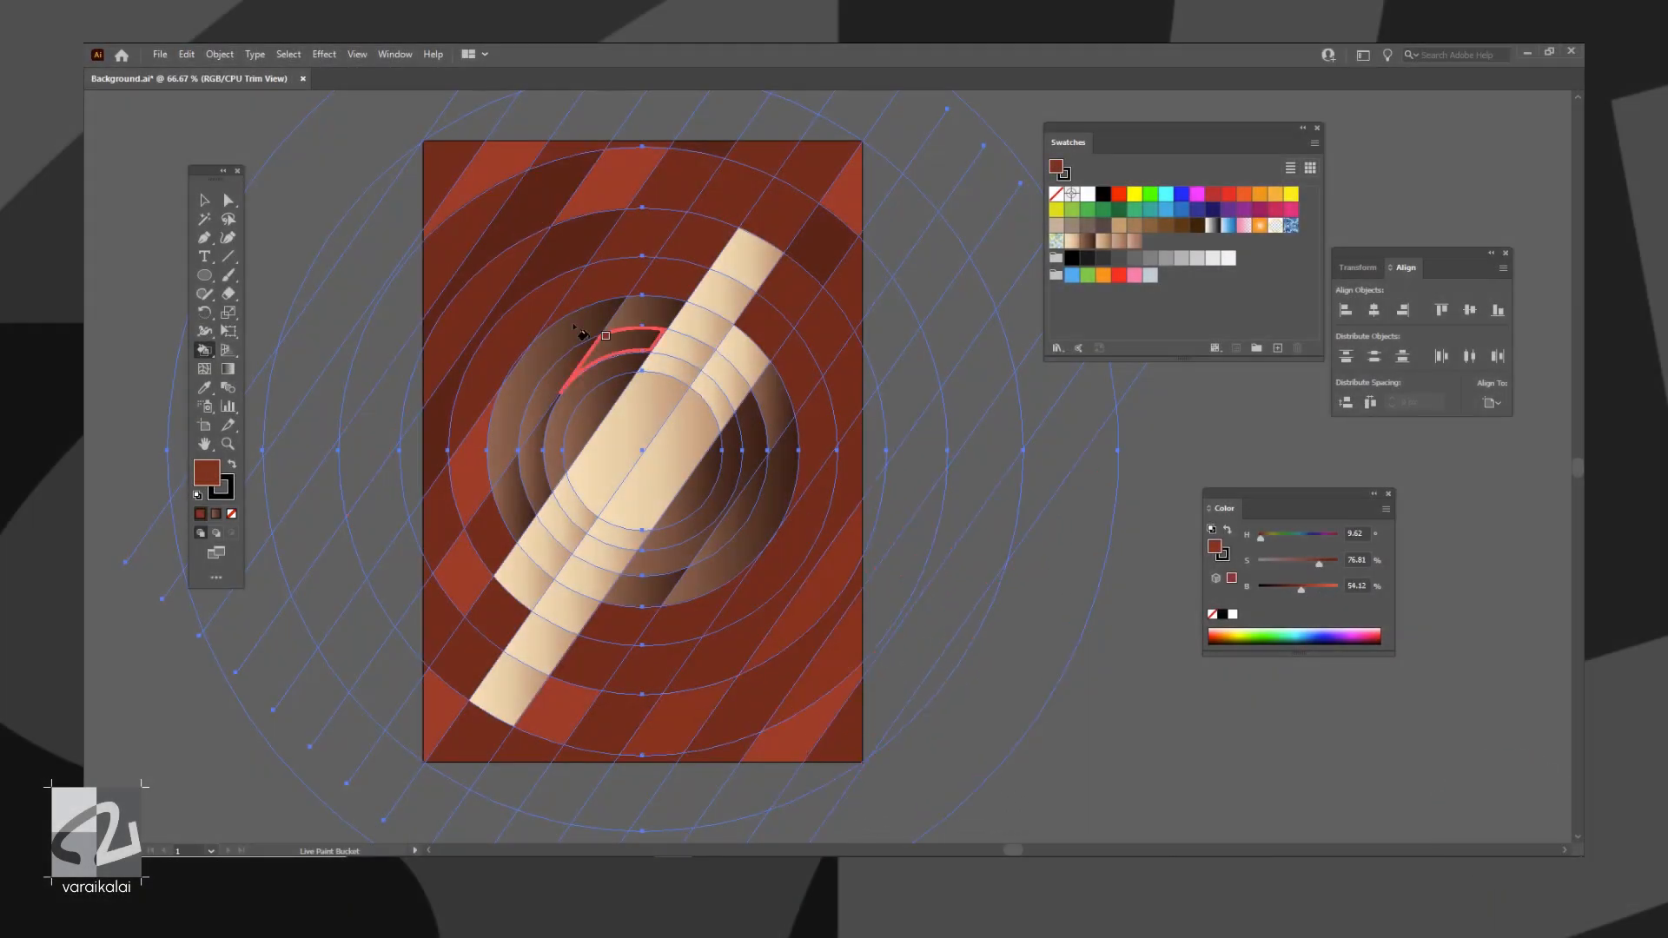
left_click(521, 206)
left_click(473, 299)
left_click(825, 235)
left_click(476, 658)
Save the recolored Background.ai file
key("v")
left_click(160, 54)
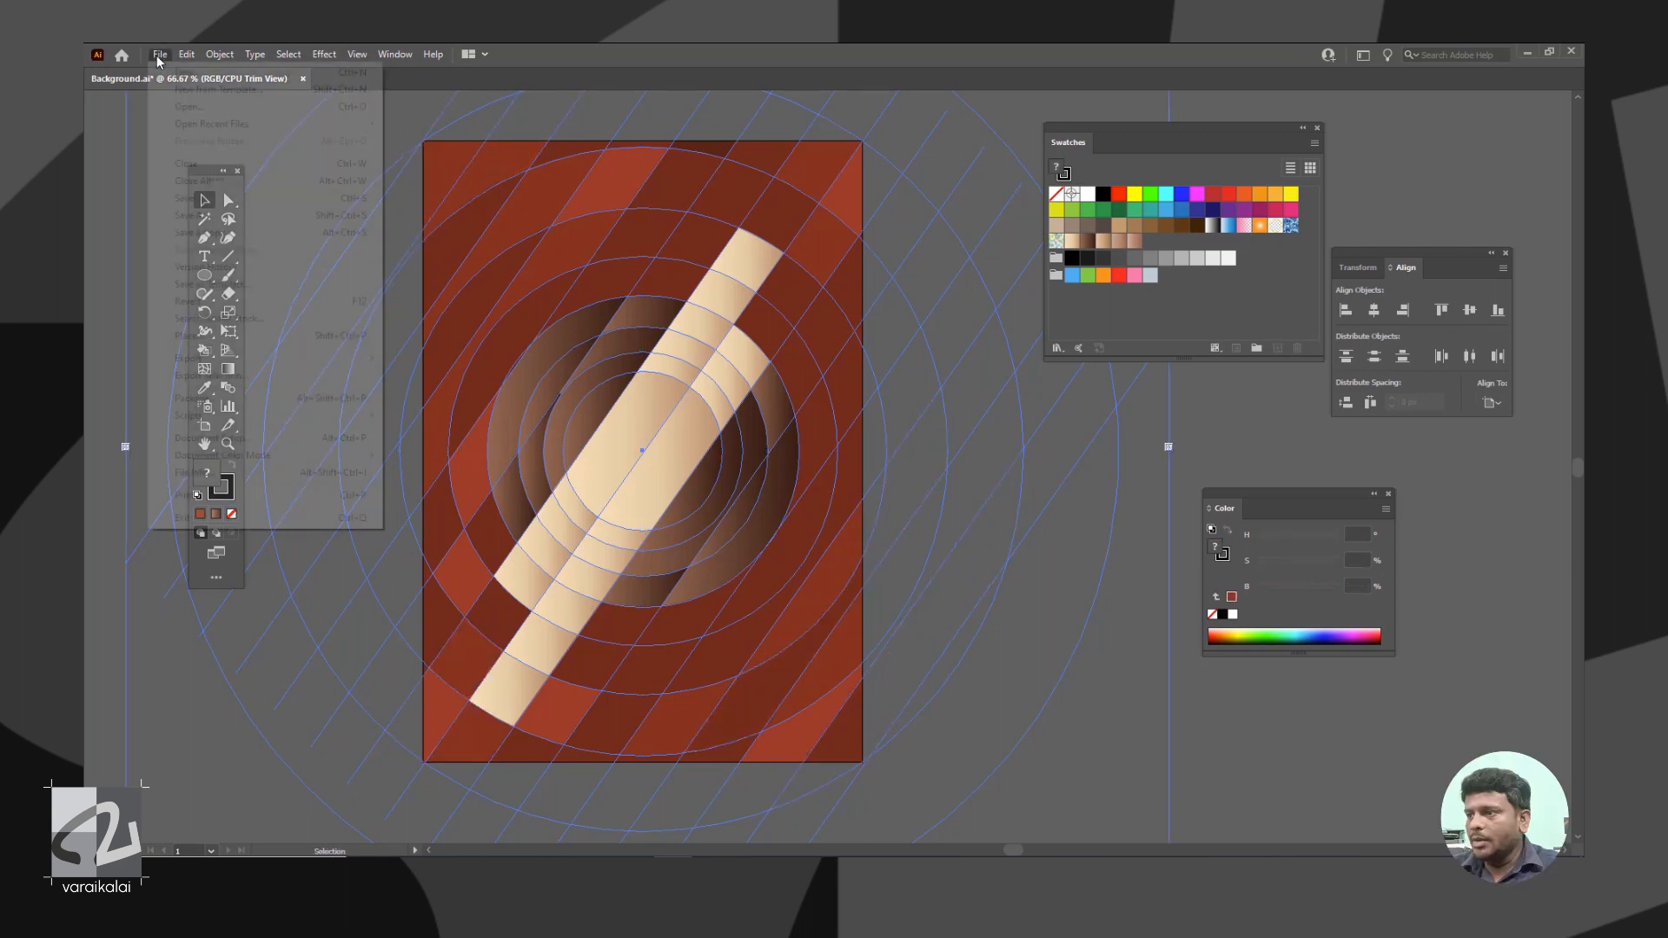
left_click(236, 205)
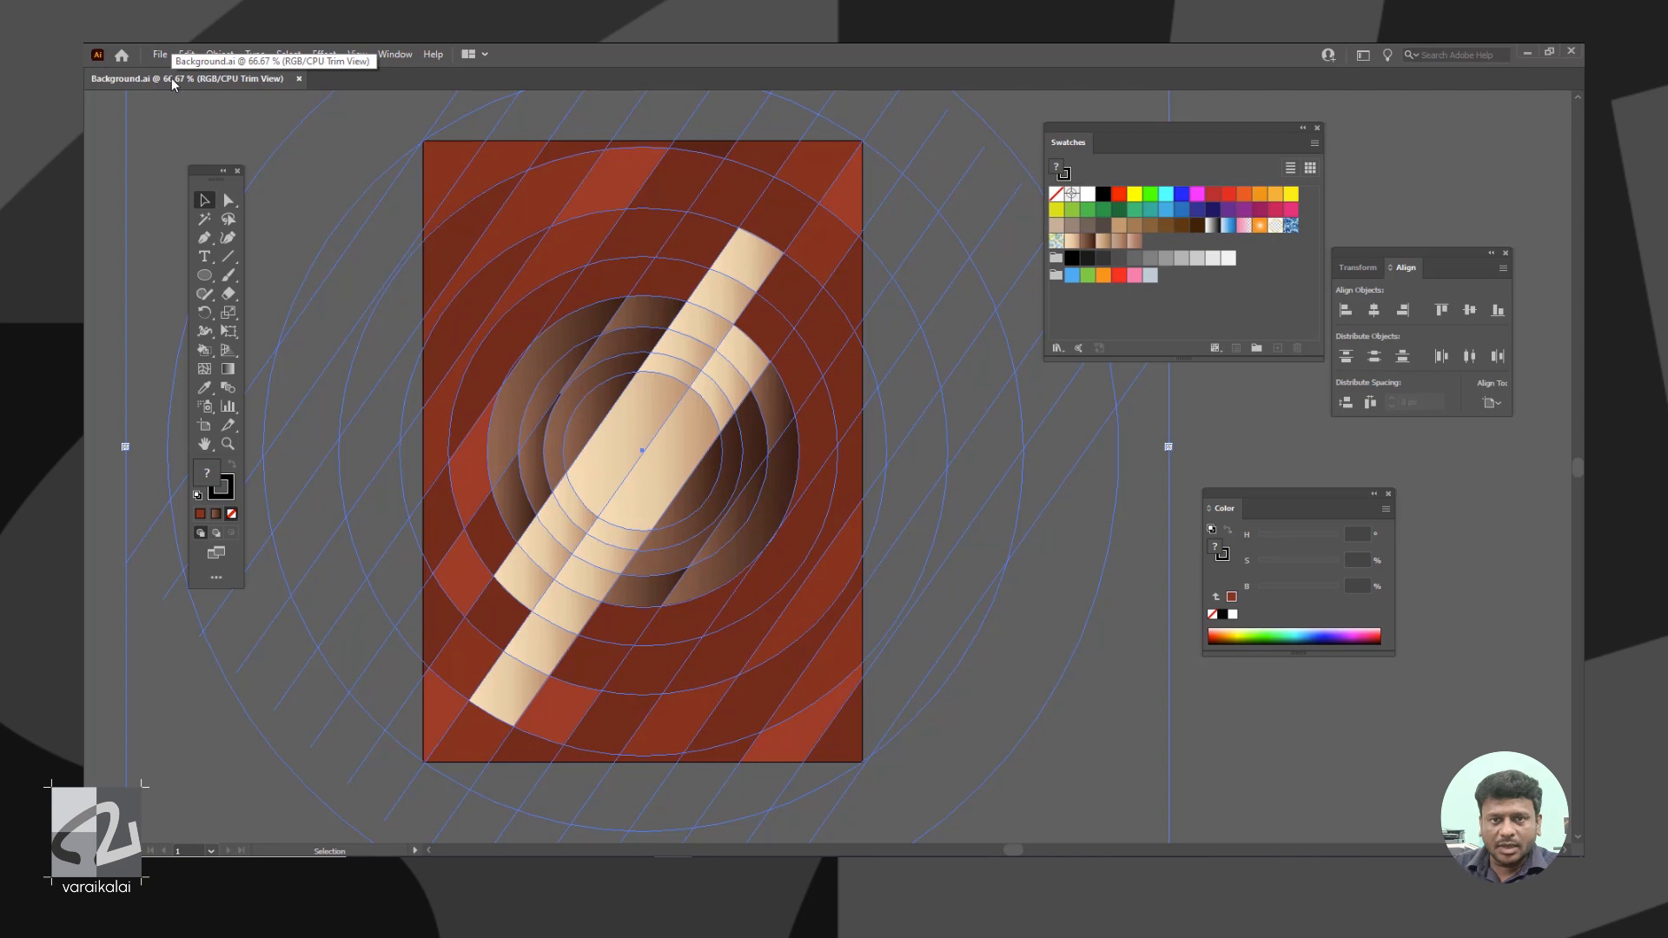
Switch to InDesign, widen the Links panel, update the modified Background.ai link, and move the panel clear of the poster
left_click(608, 868)
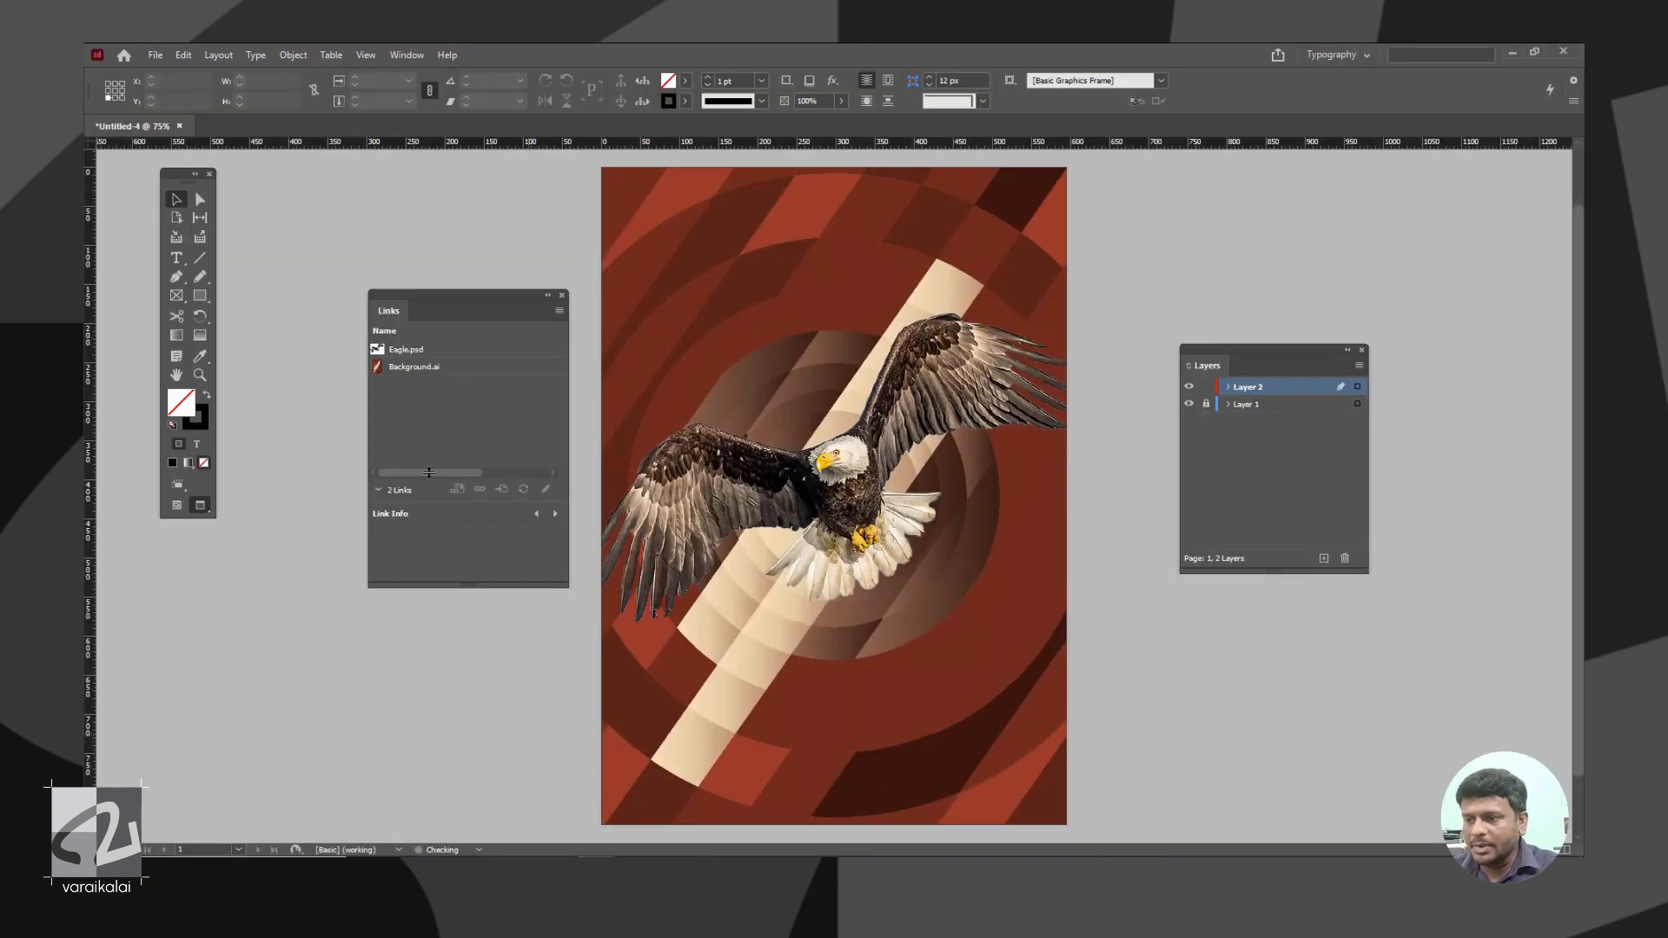
left_click_drag(569, 417, 788, 418)
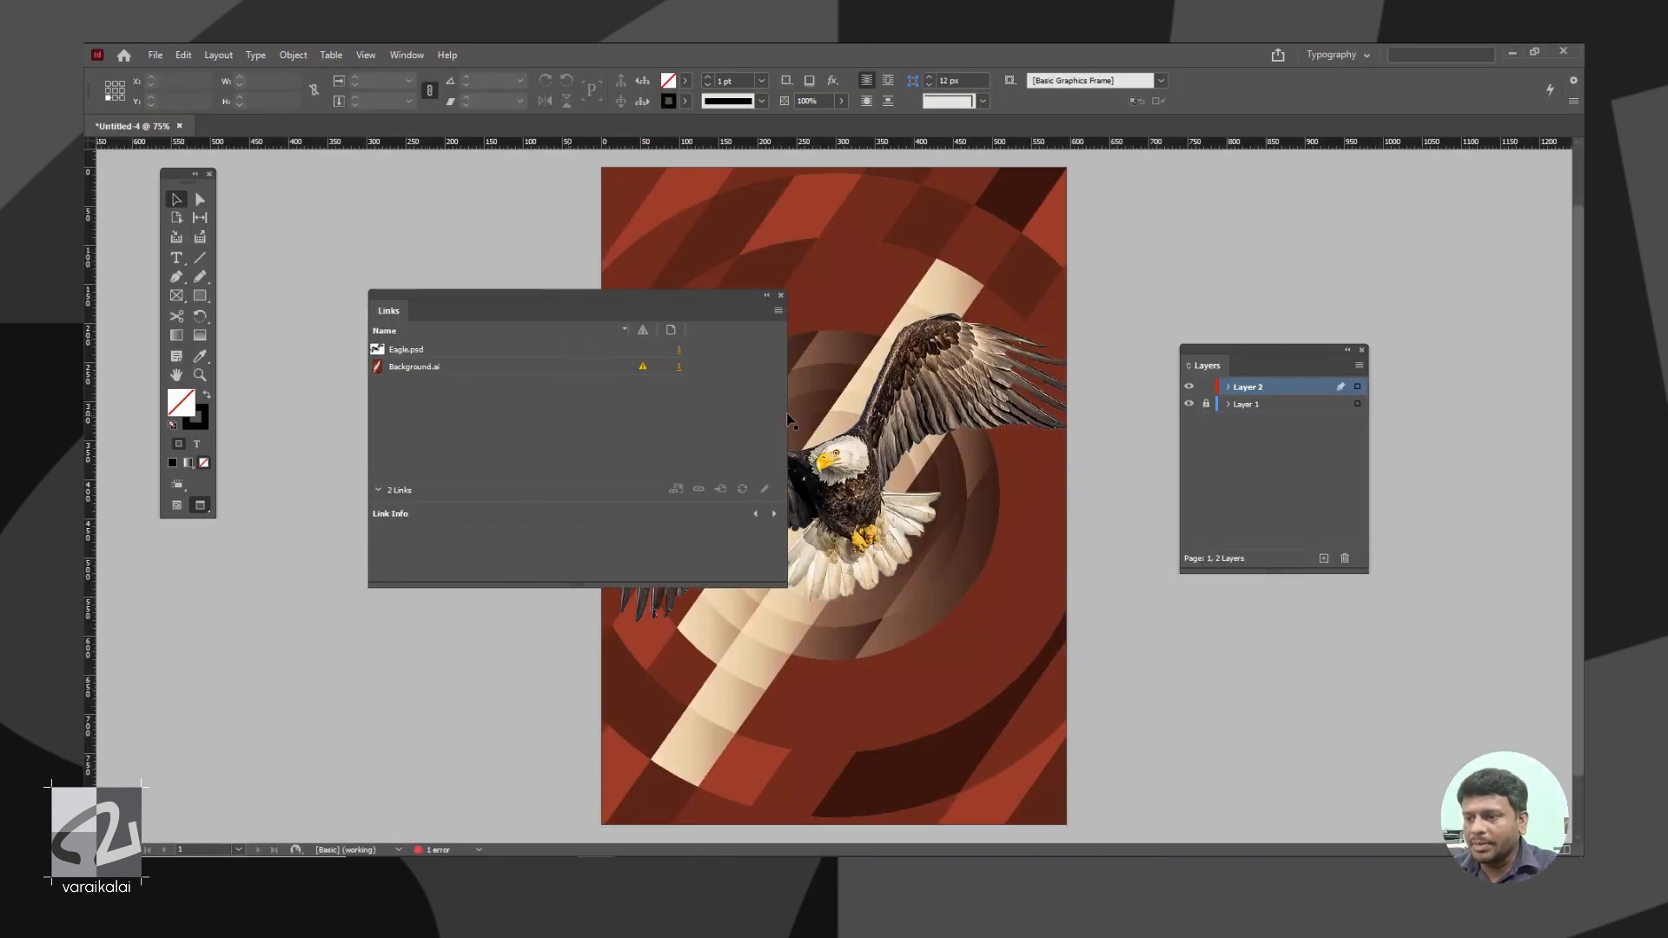
mouse_move(646, 374)
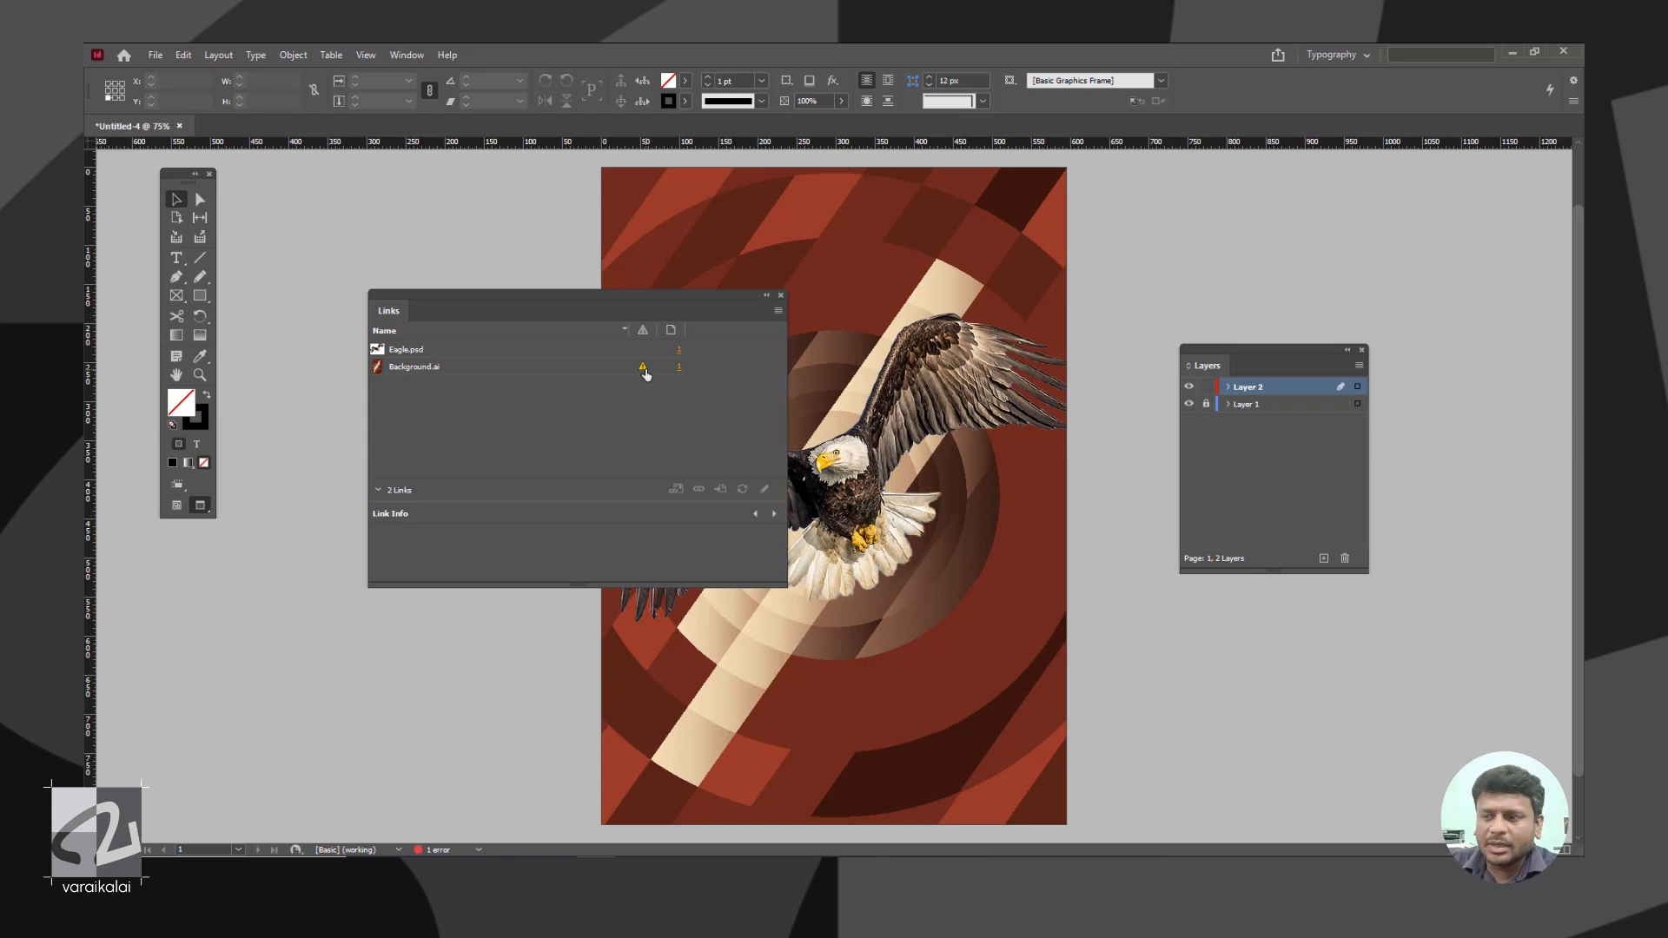
left_click(644, 373)
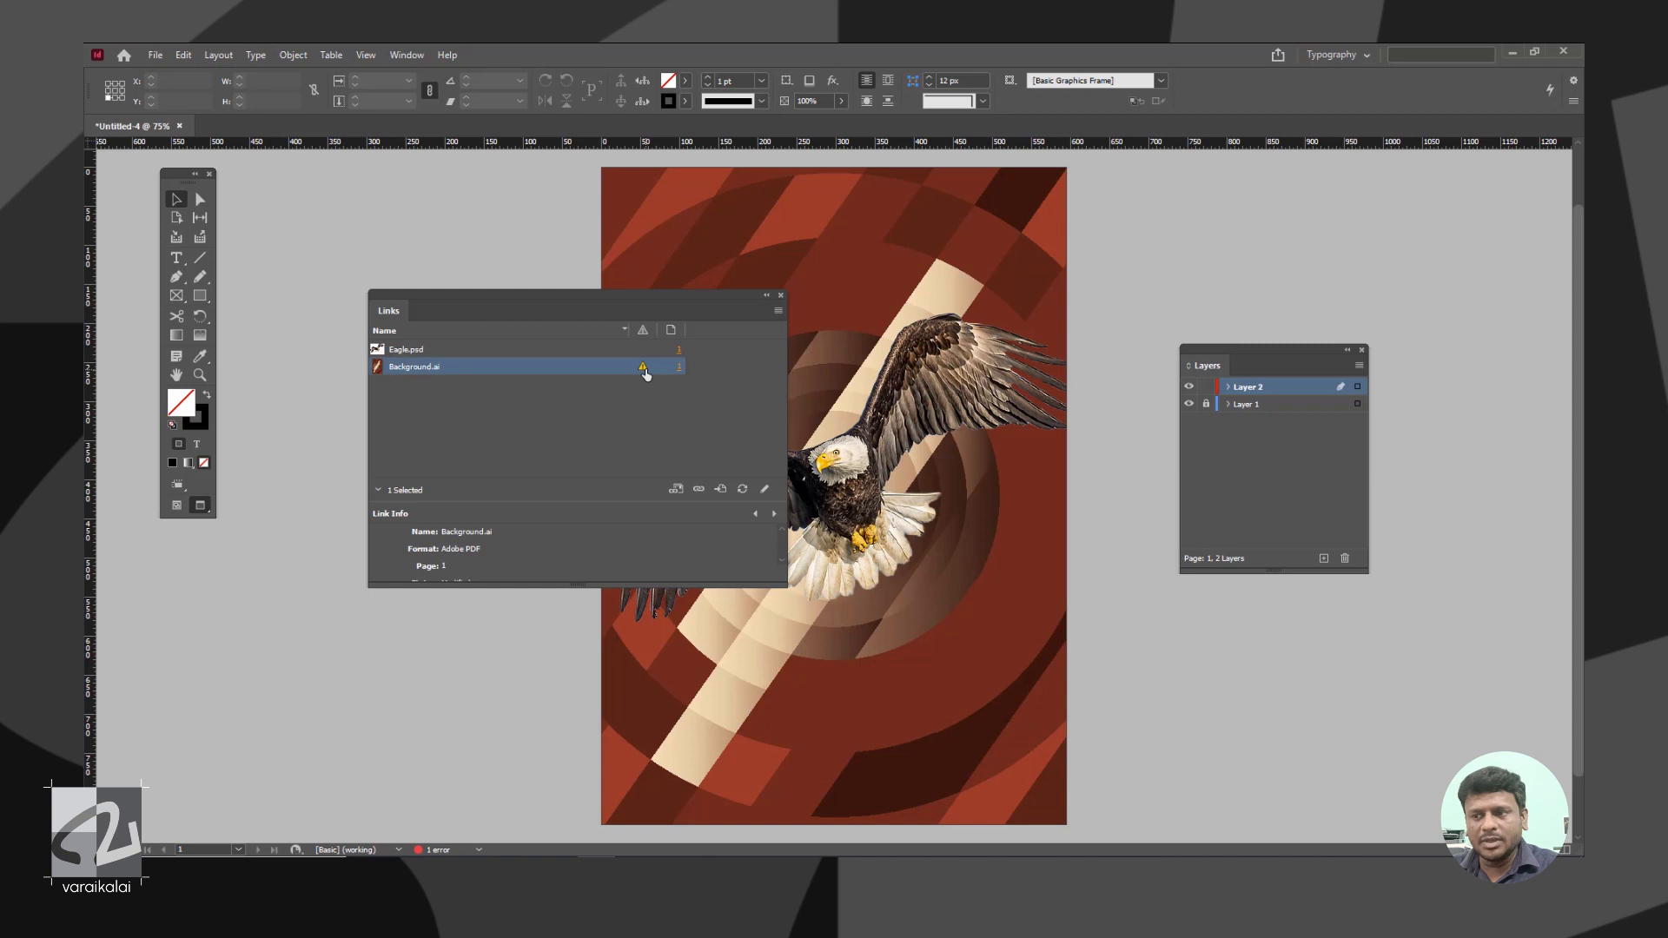
double_click(644, 373)
left_click_drag(676, 309, 272, 335)
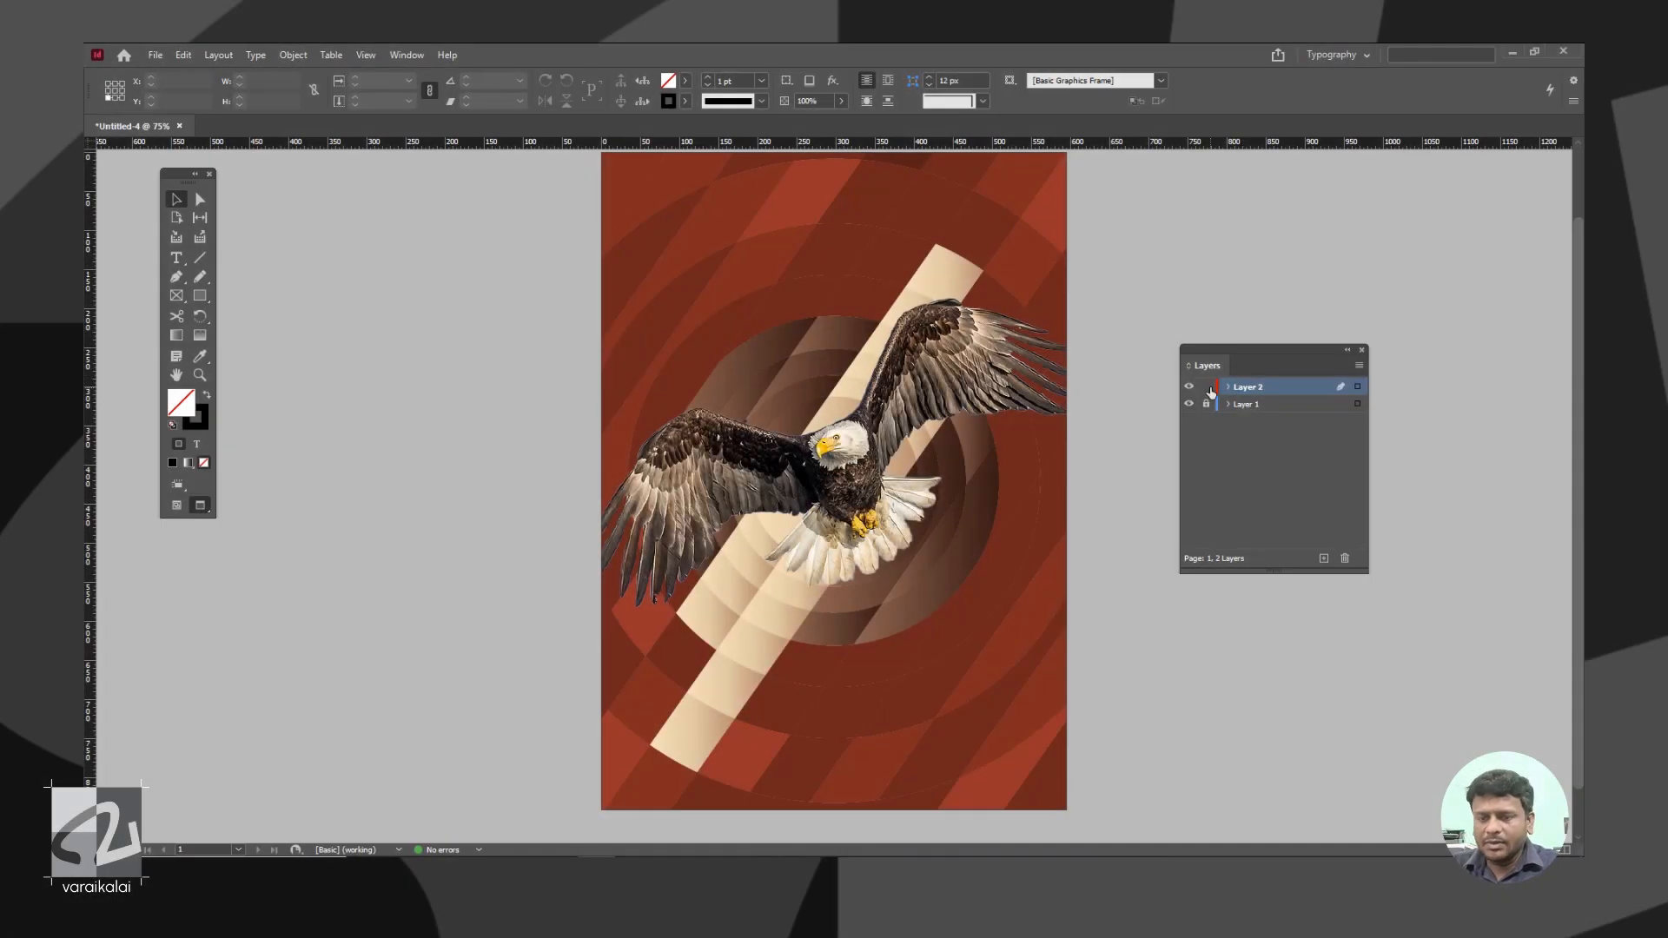
Lock the eagle's layer and add another layer to the poster document
left_click(1206, 387)
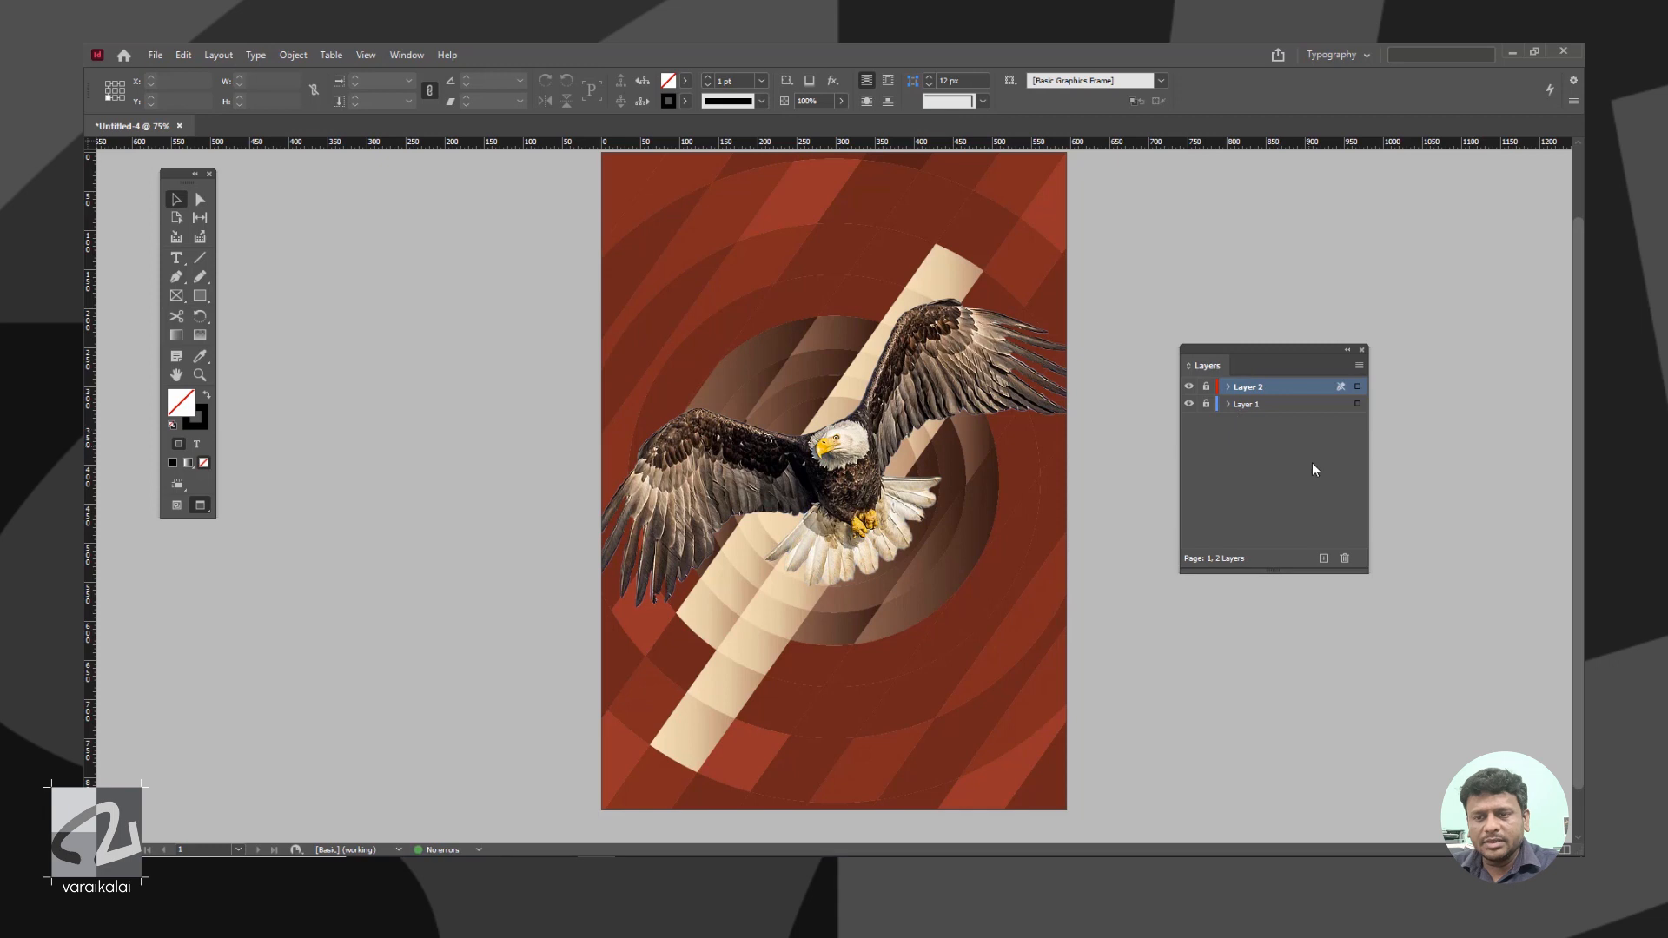
left_click(1322, 558)
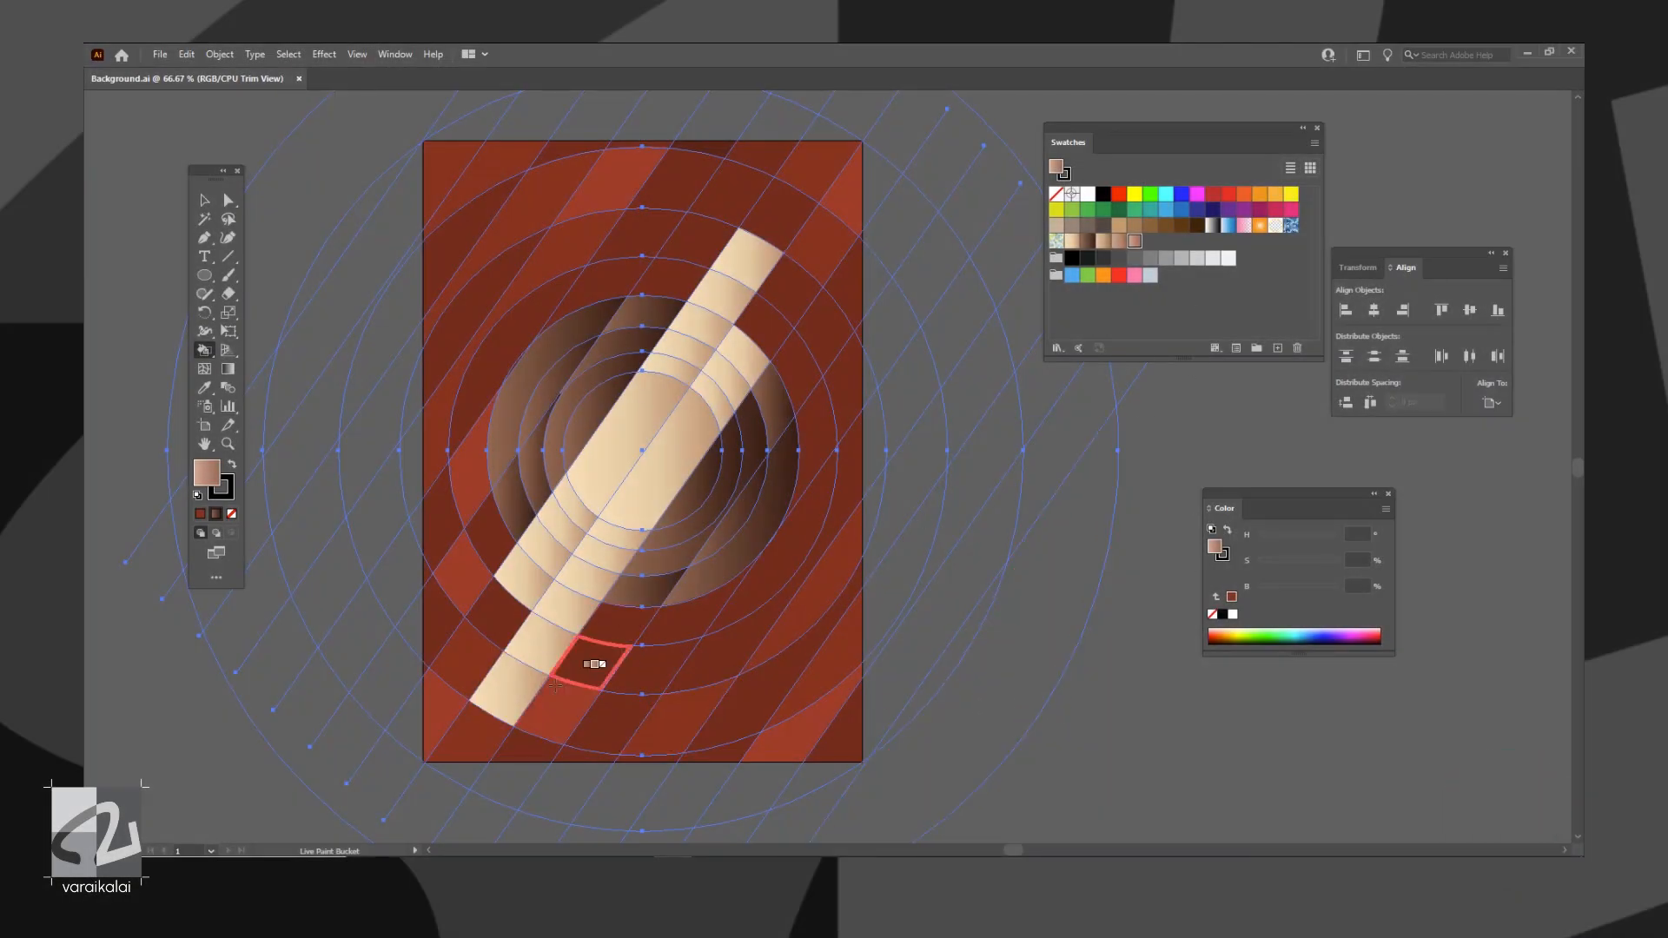
In Illustrator, sample a red background section and fill the two lowest sections of the beige diagonal bar with it
left_click(596, 663, "alt")
left_click(510, 695)
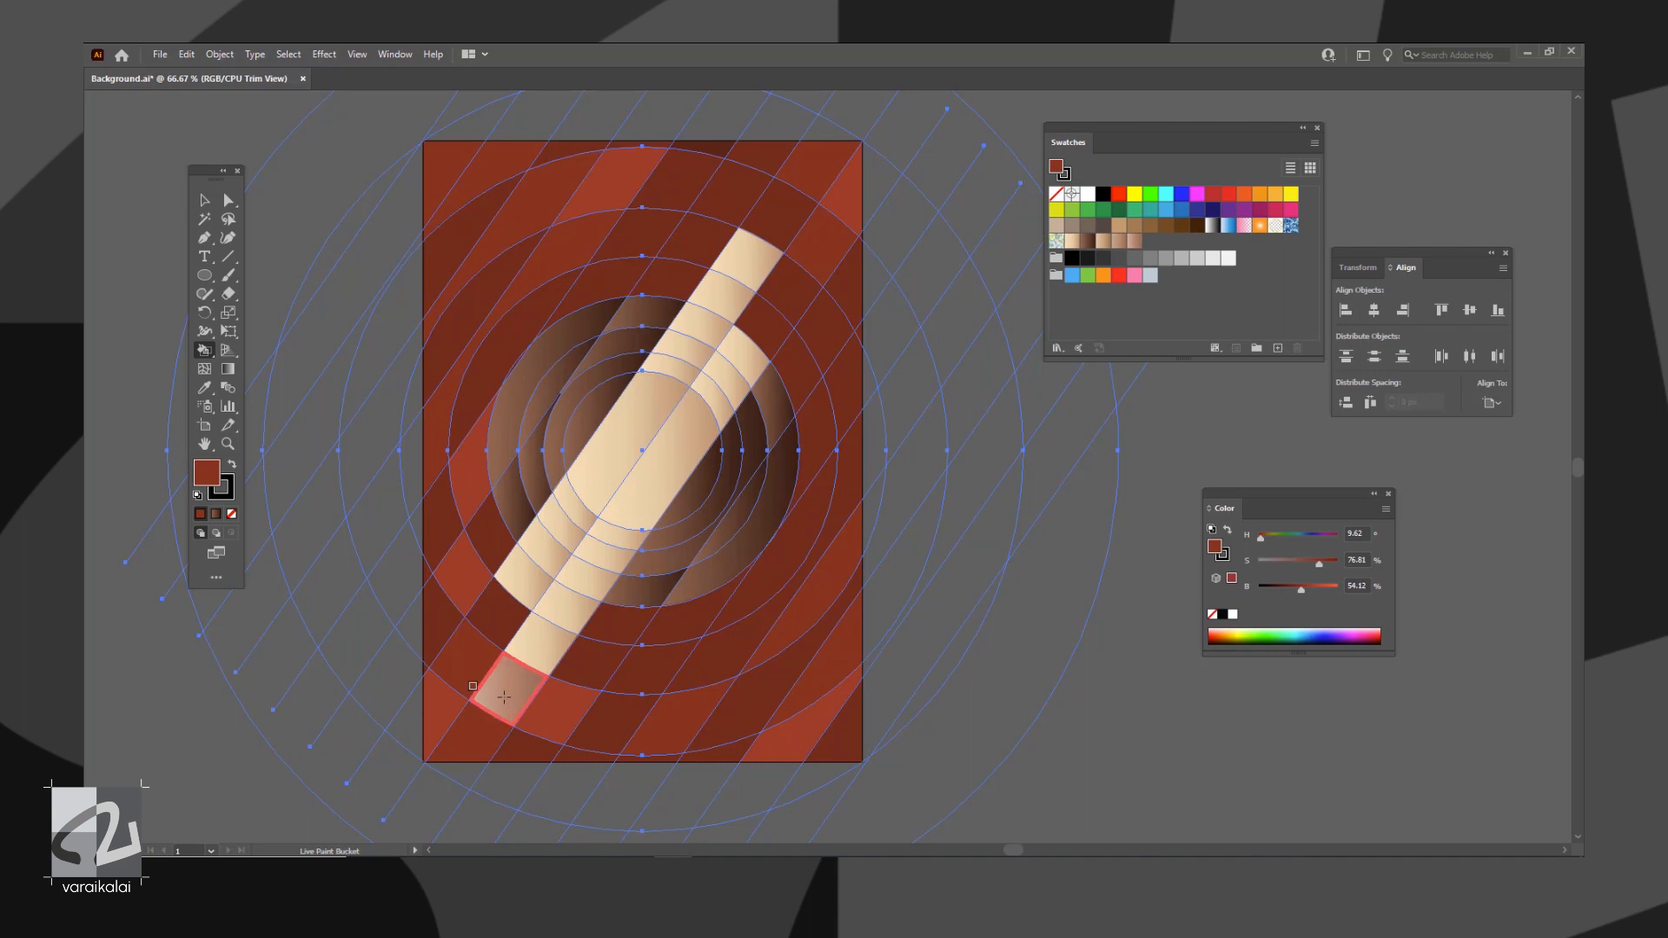
left_click(540, 643)
key("ctrl+z")
key("ctrl+z")
key("ctrl+z")
key("ctrl+z")
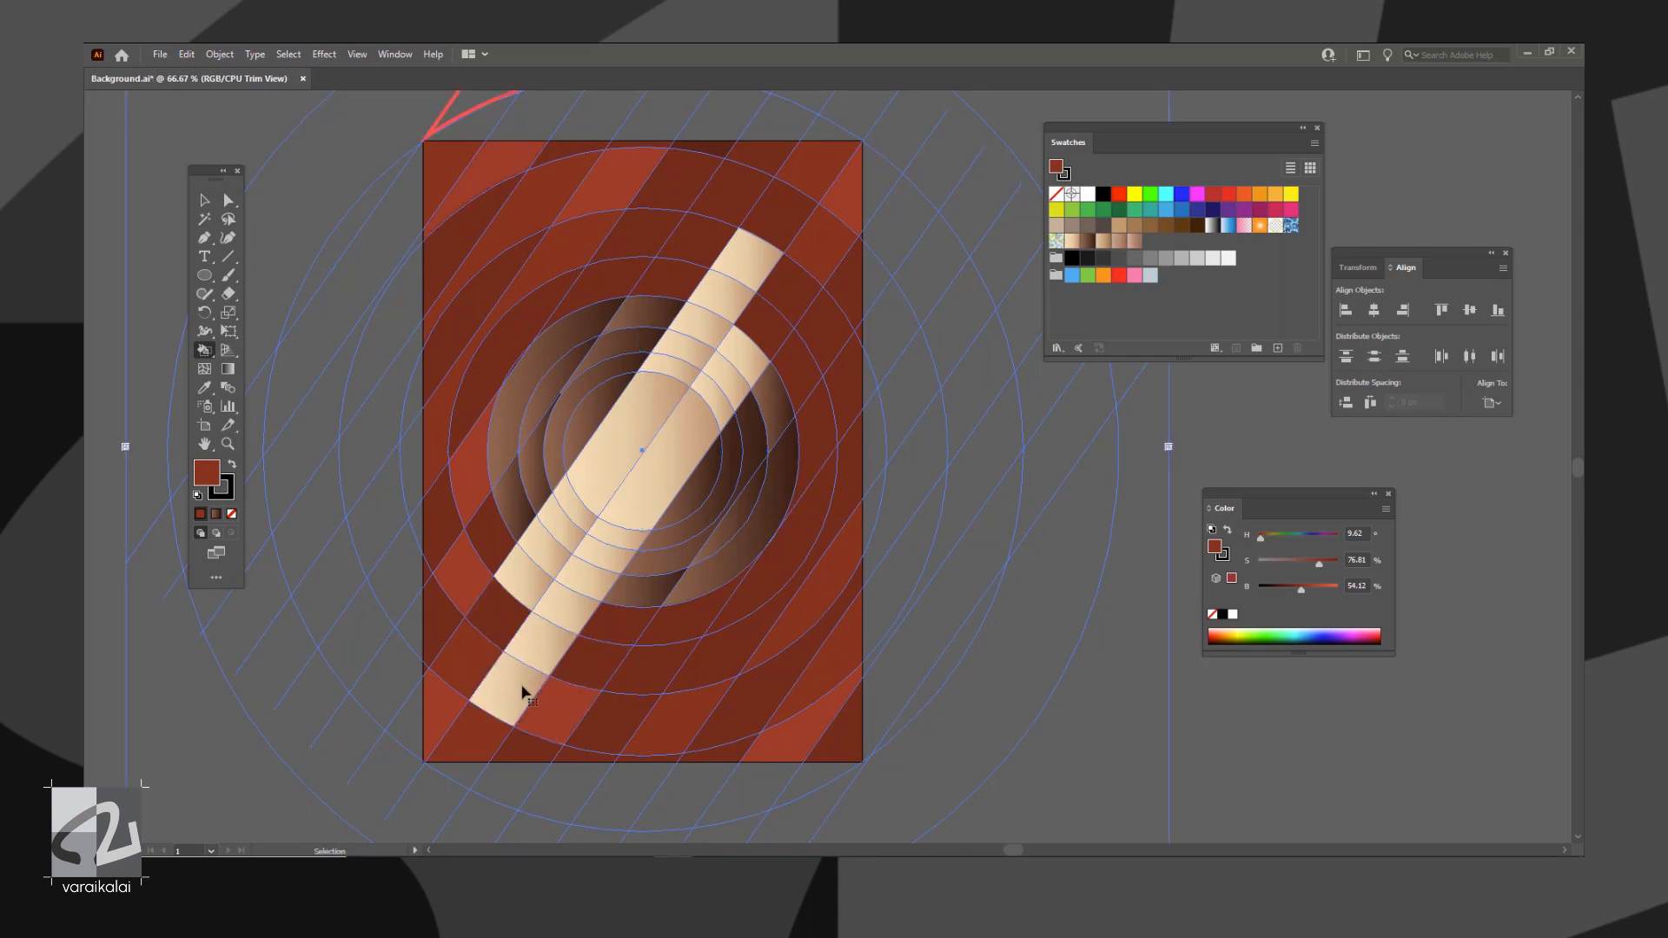
key("ctrl+shift+z")
key("ctrl+shift+z")
key("ctrl+shift+z")
key("ctrl+shift+z")
Fill the remaining beige bar sections outside the central circle with the same red
left_click(747, 260)
left_click(722, 296)
left_click(524, 580)
left_click(565, 606)
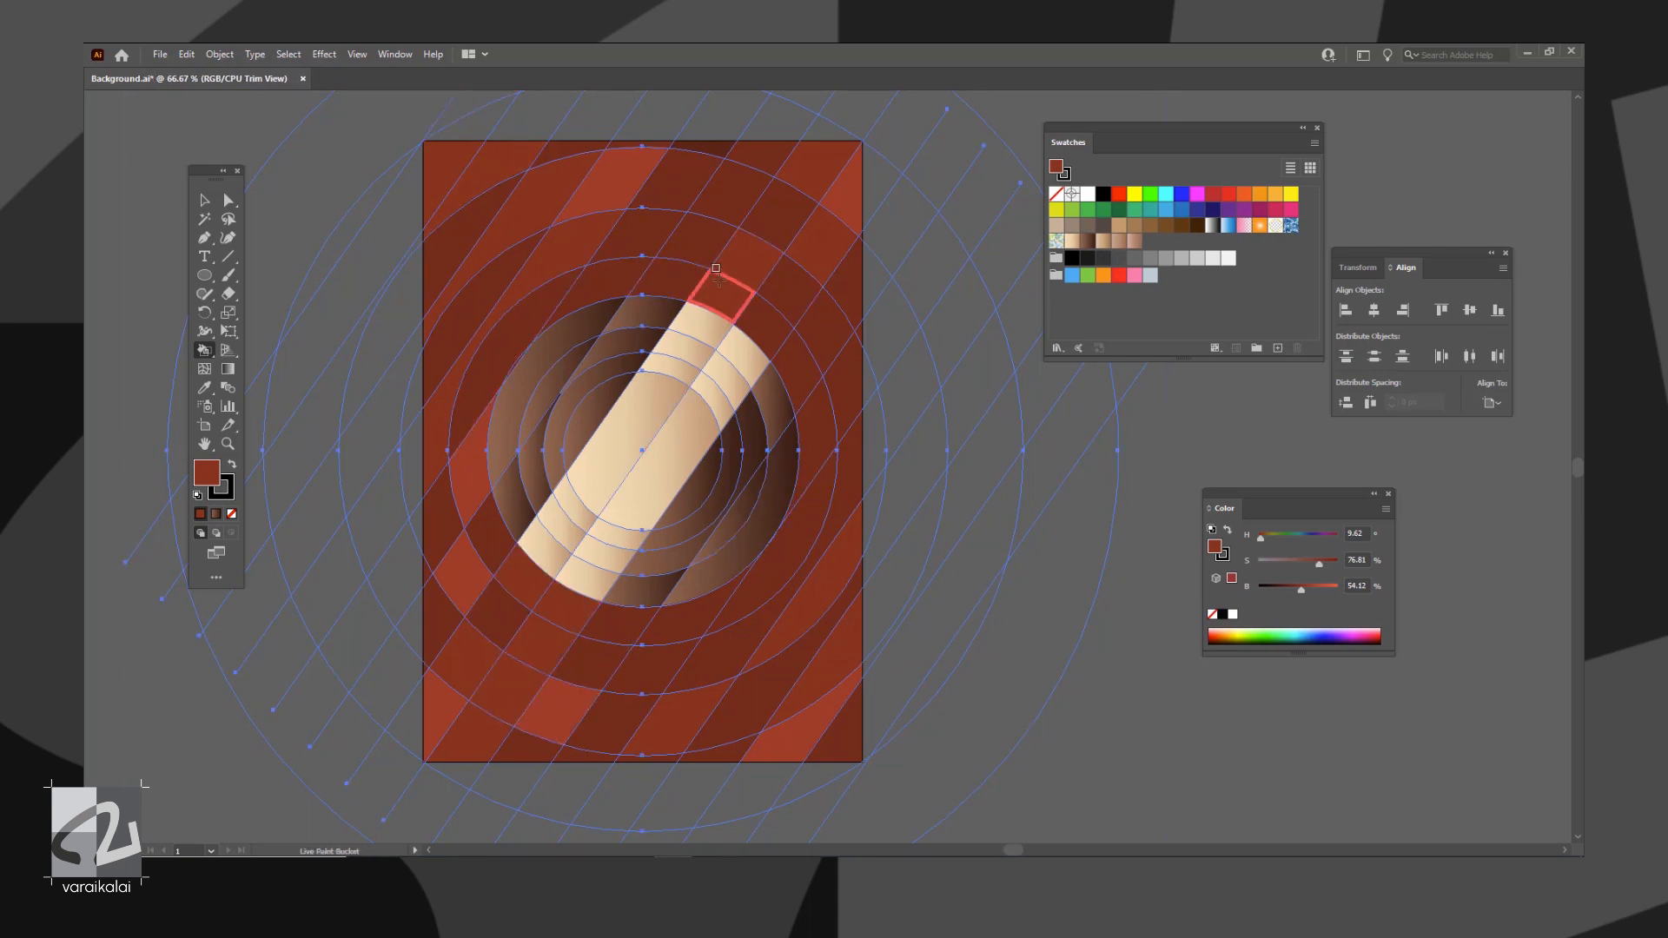
Fill a staggered diagonal of sections from the artboard's upper edge to its lower-left corner with the light beige gradient swatch
left_click(1071, 241)
left_click(723, 294)
left_click(747, 261)
left_click(525, 578)
left_click(708, 239)
left_click(708, 174)
left_click(460, 660)
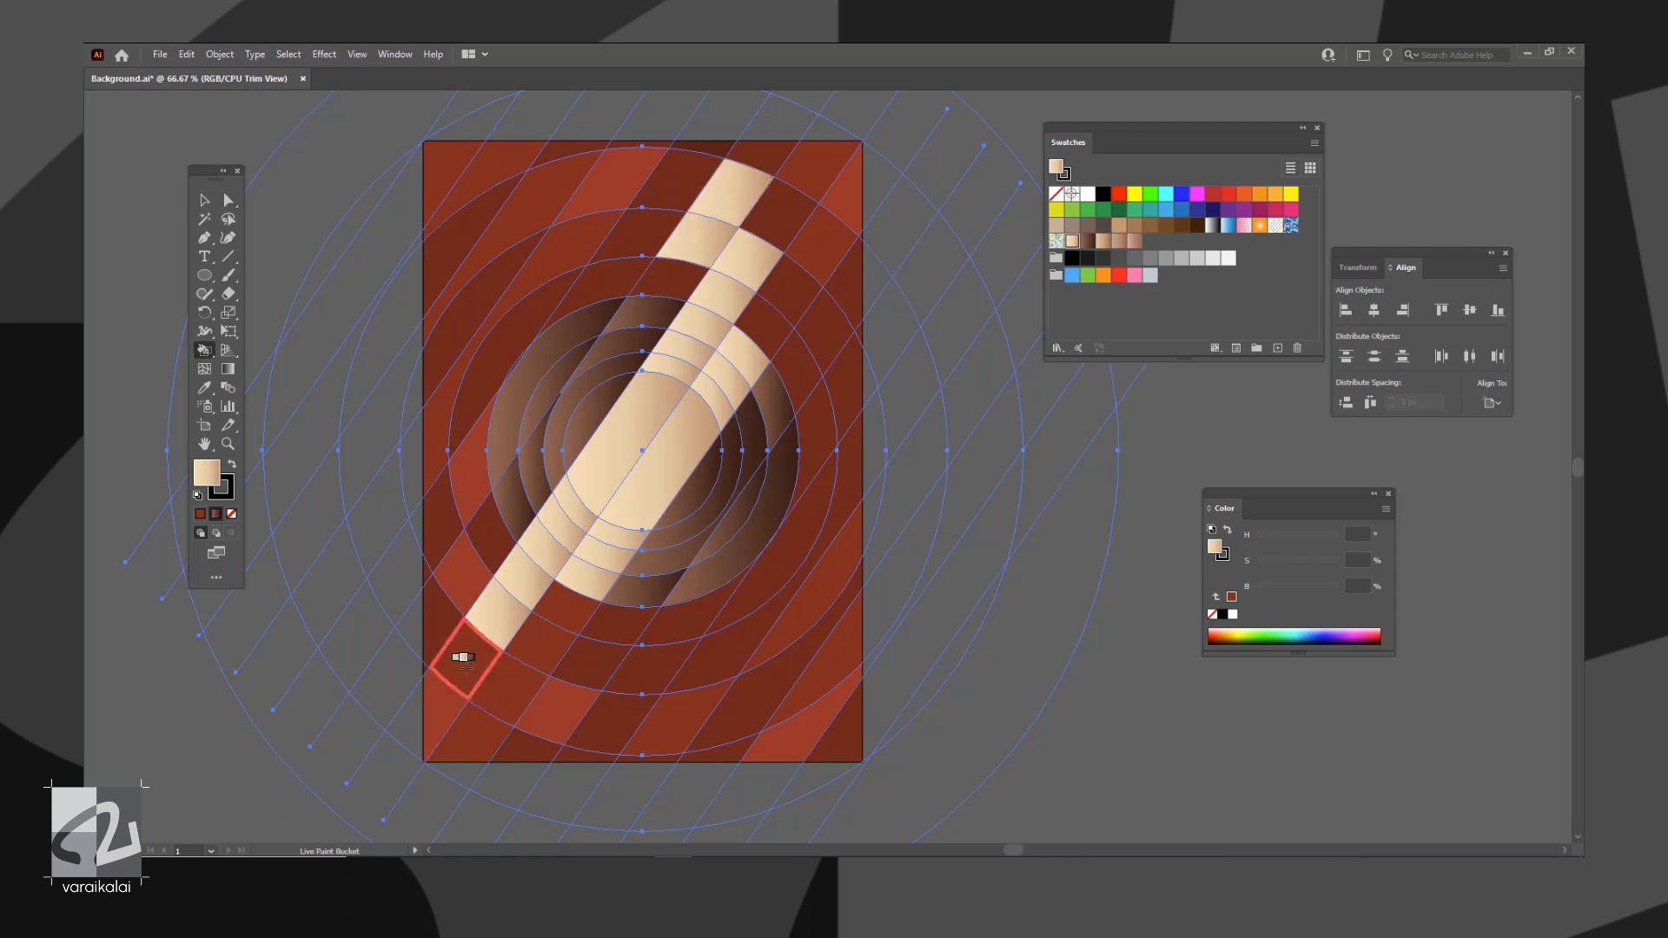
left_click(454, 737)
Save the changed Background.ai file and switch back to the InDesign poster
key("ctrl+s")
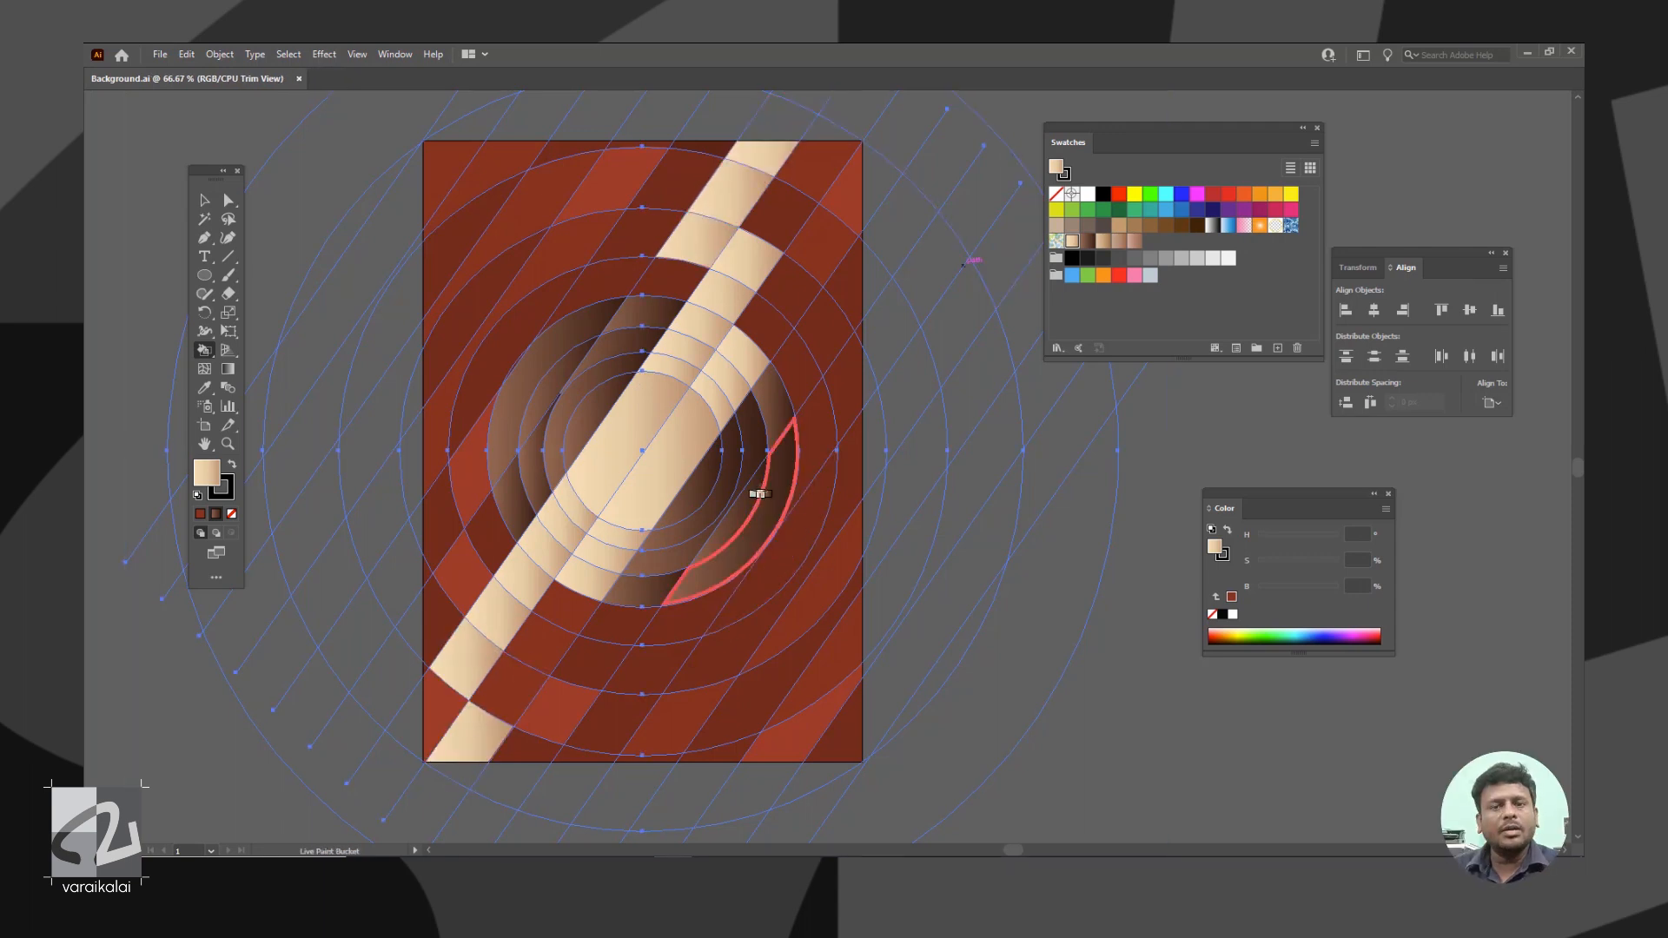
left_click(596, 870)
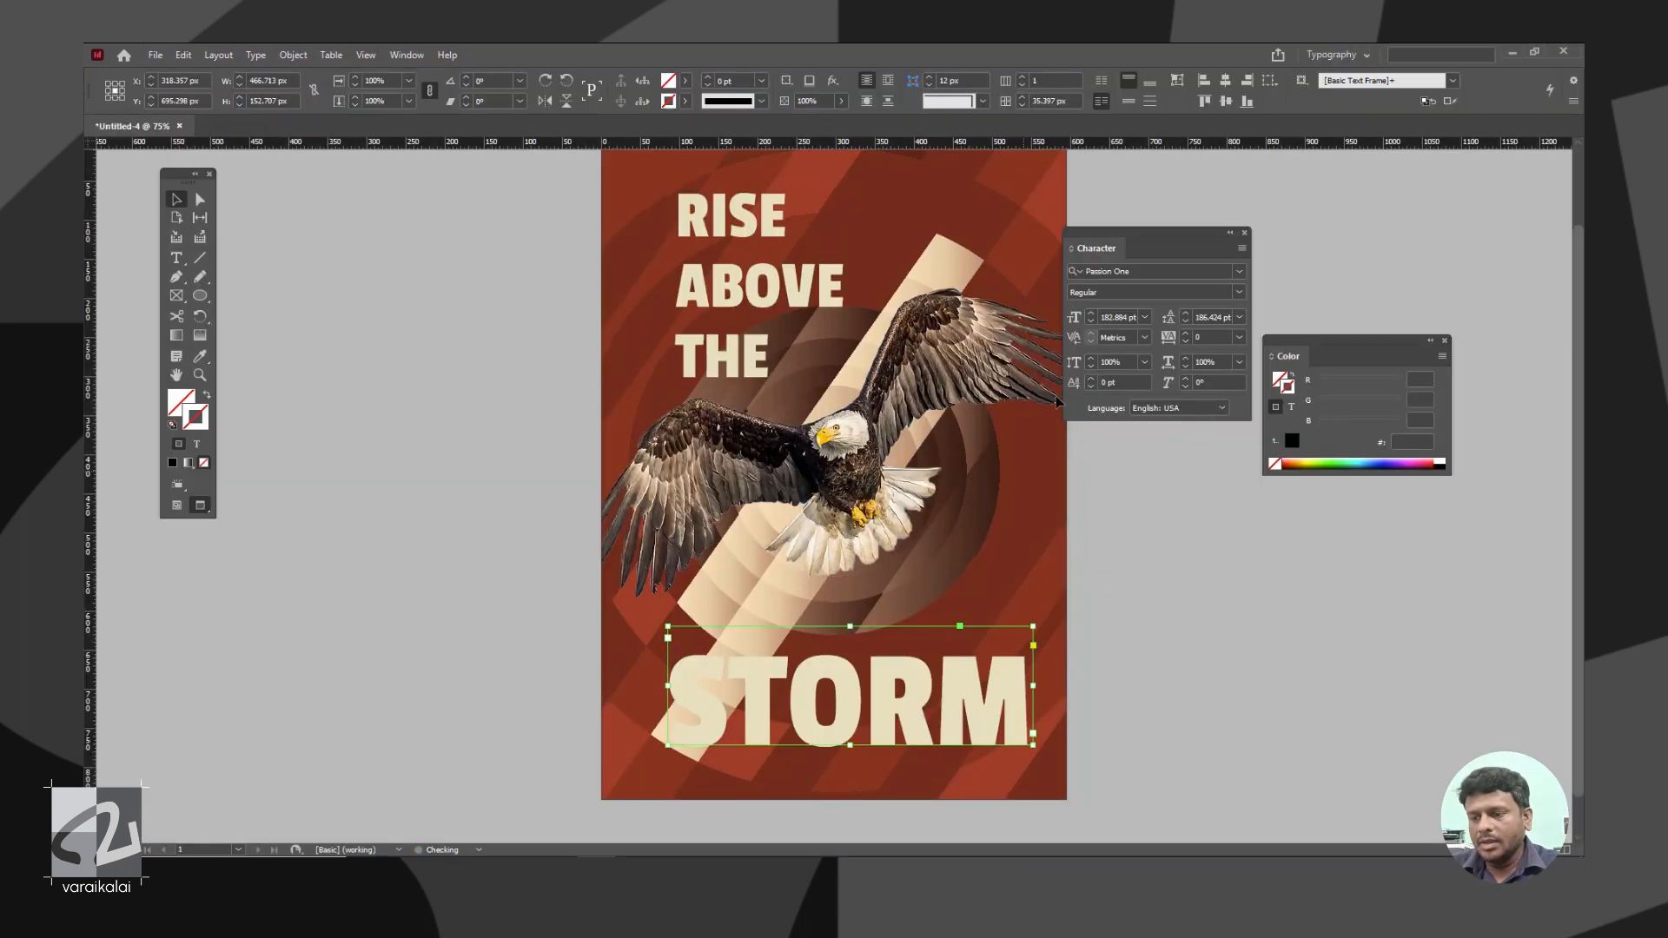
Update the modified Background.ai link so the poster shows the revised artwork
key("ctrl+shift+d")
left_click_drag(350, 322, 477, 327)
left_click(402, 395)
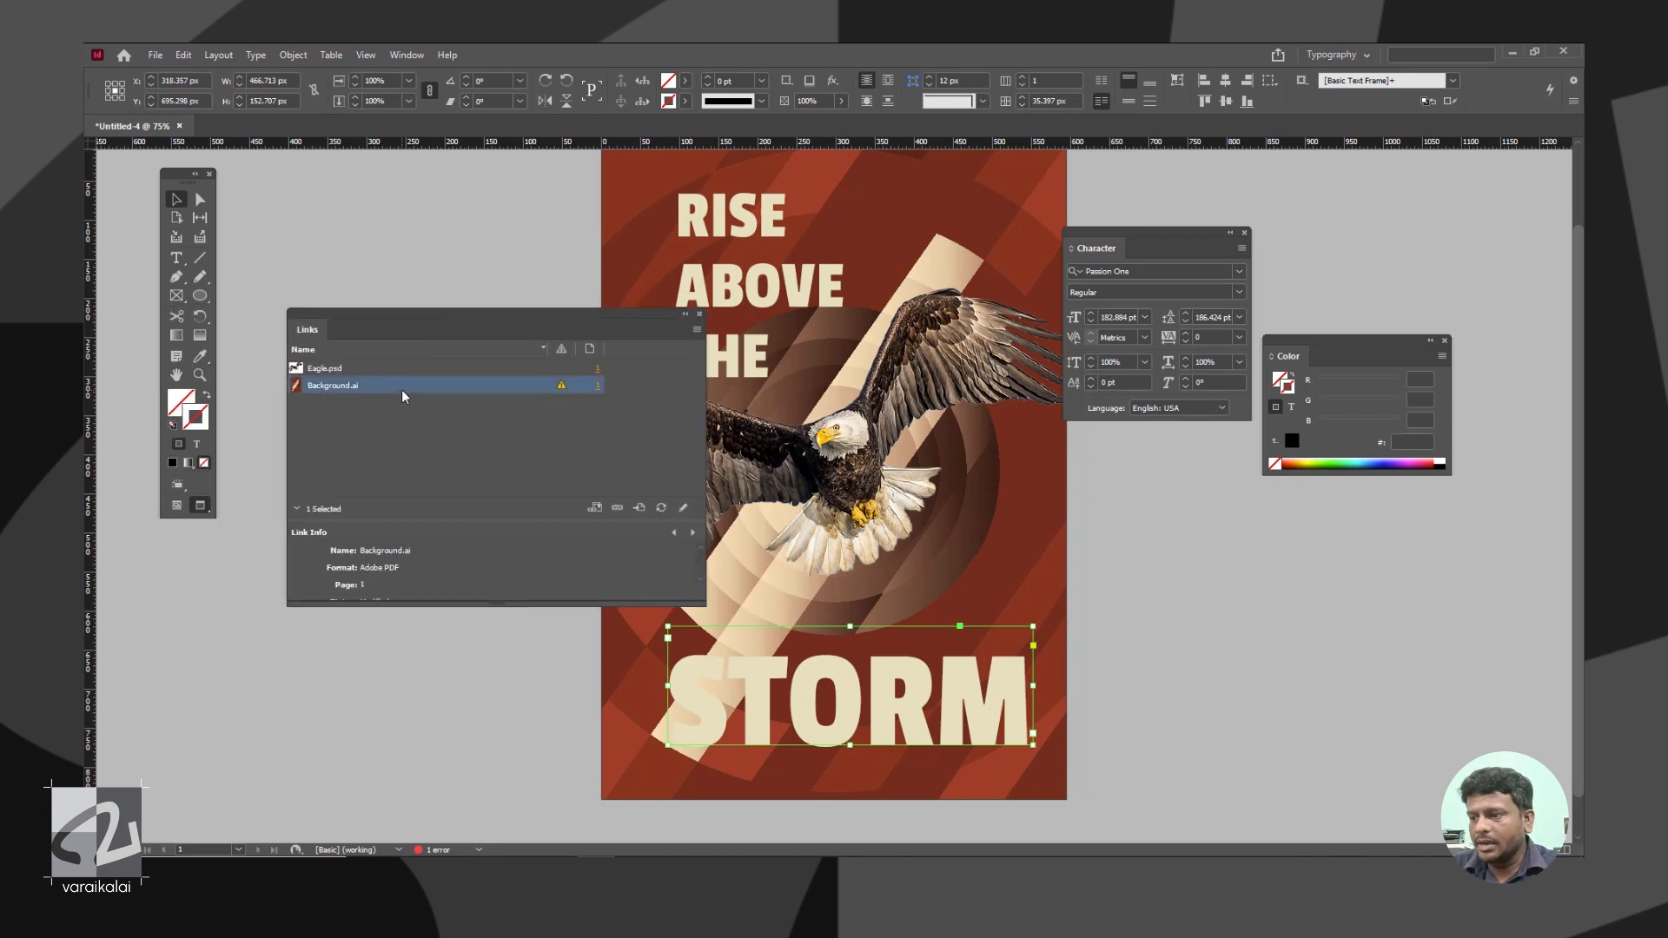
left_click(661, 507)
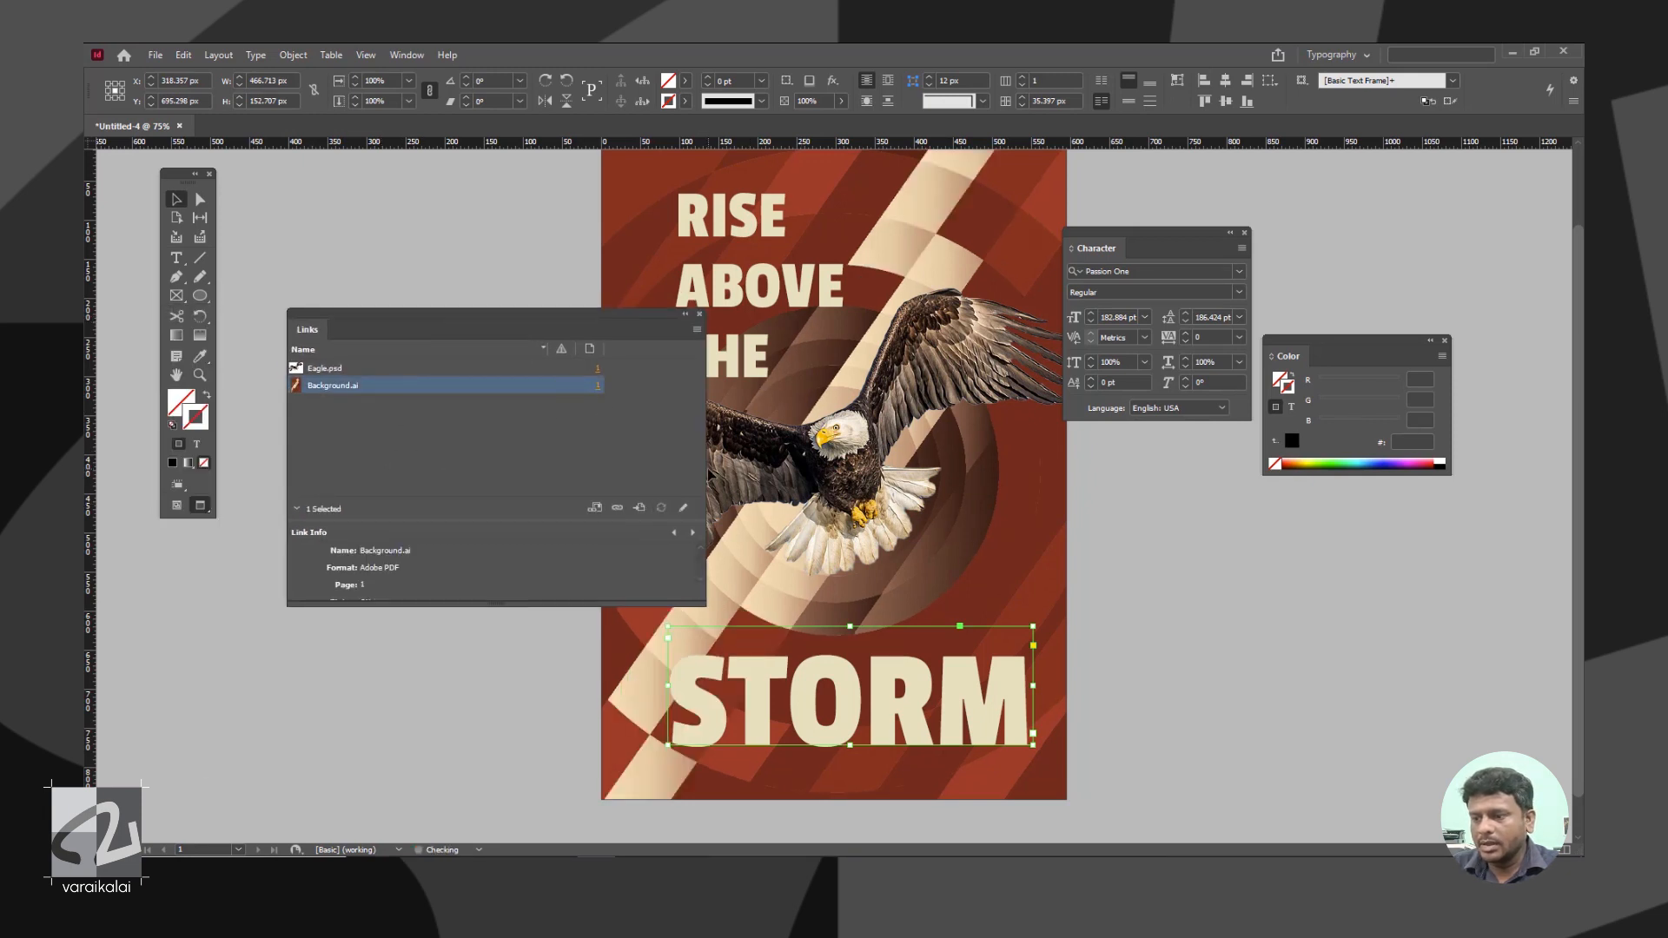
key("ctrl+shift+d")
left_click(1152, 638)
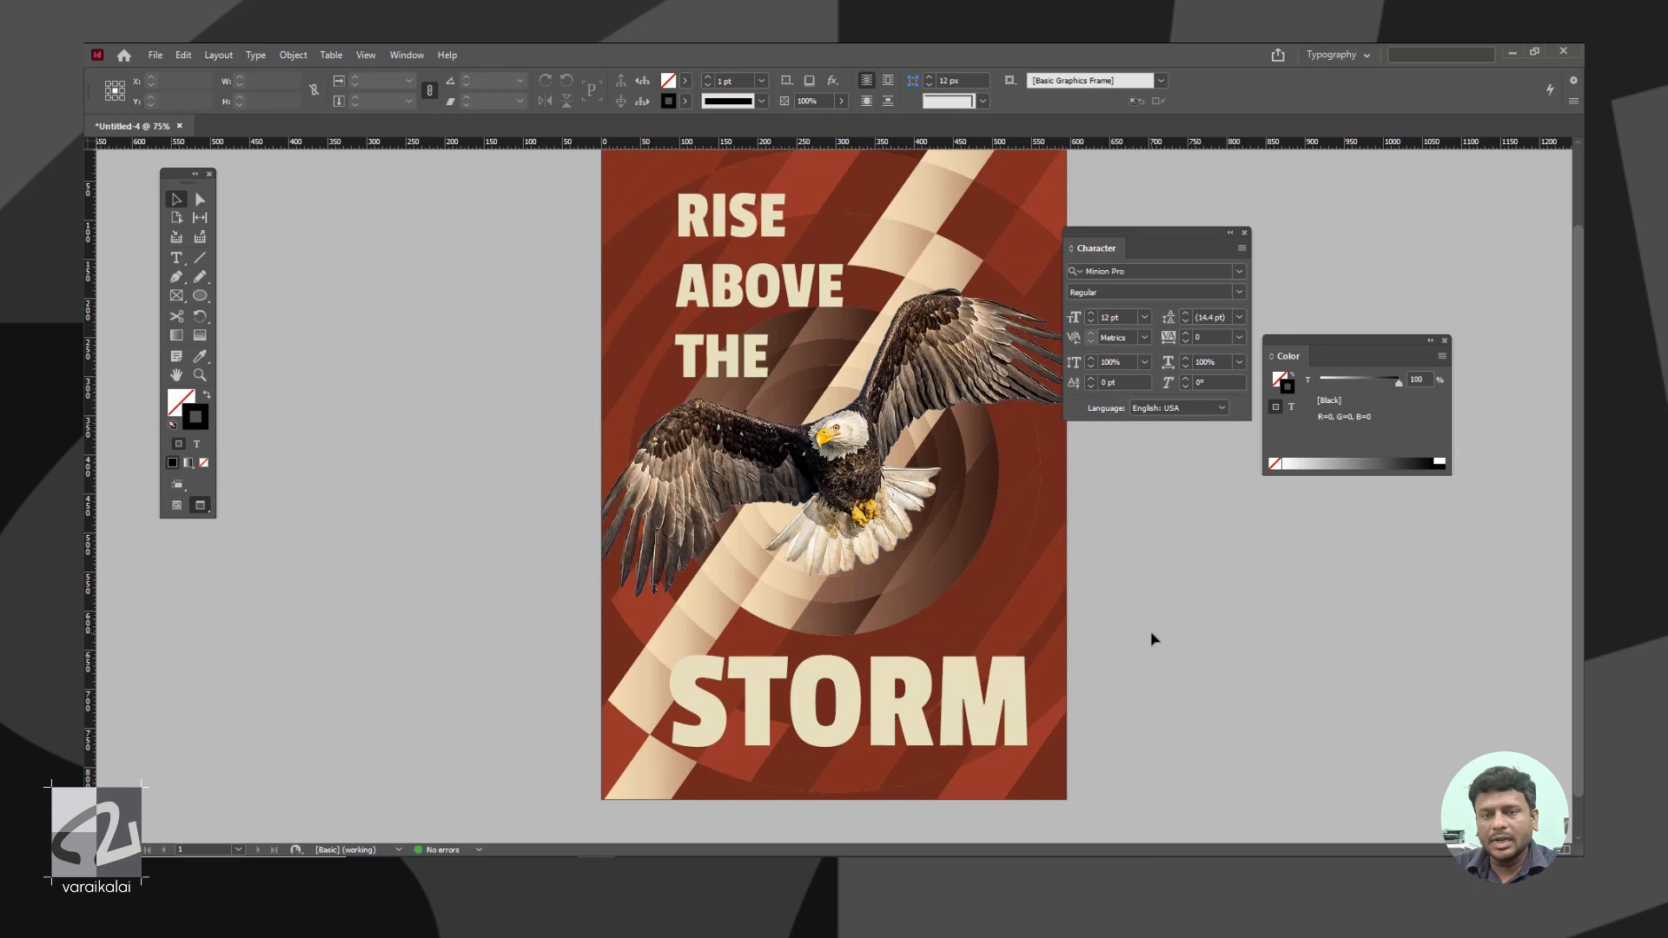
Add a drop shadow to the RISE ABOVE THE and STORM text frames and recolour both texts tan
left_click(860, 728)
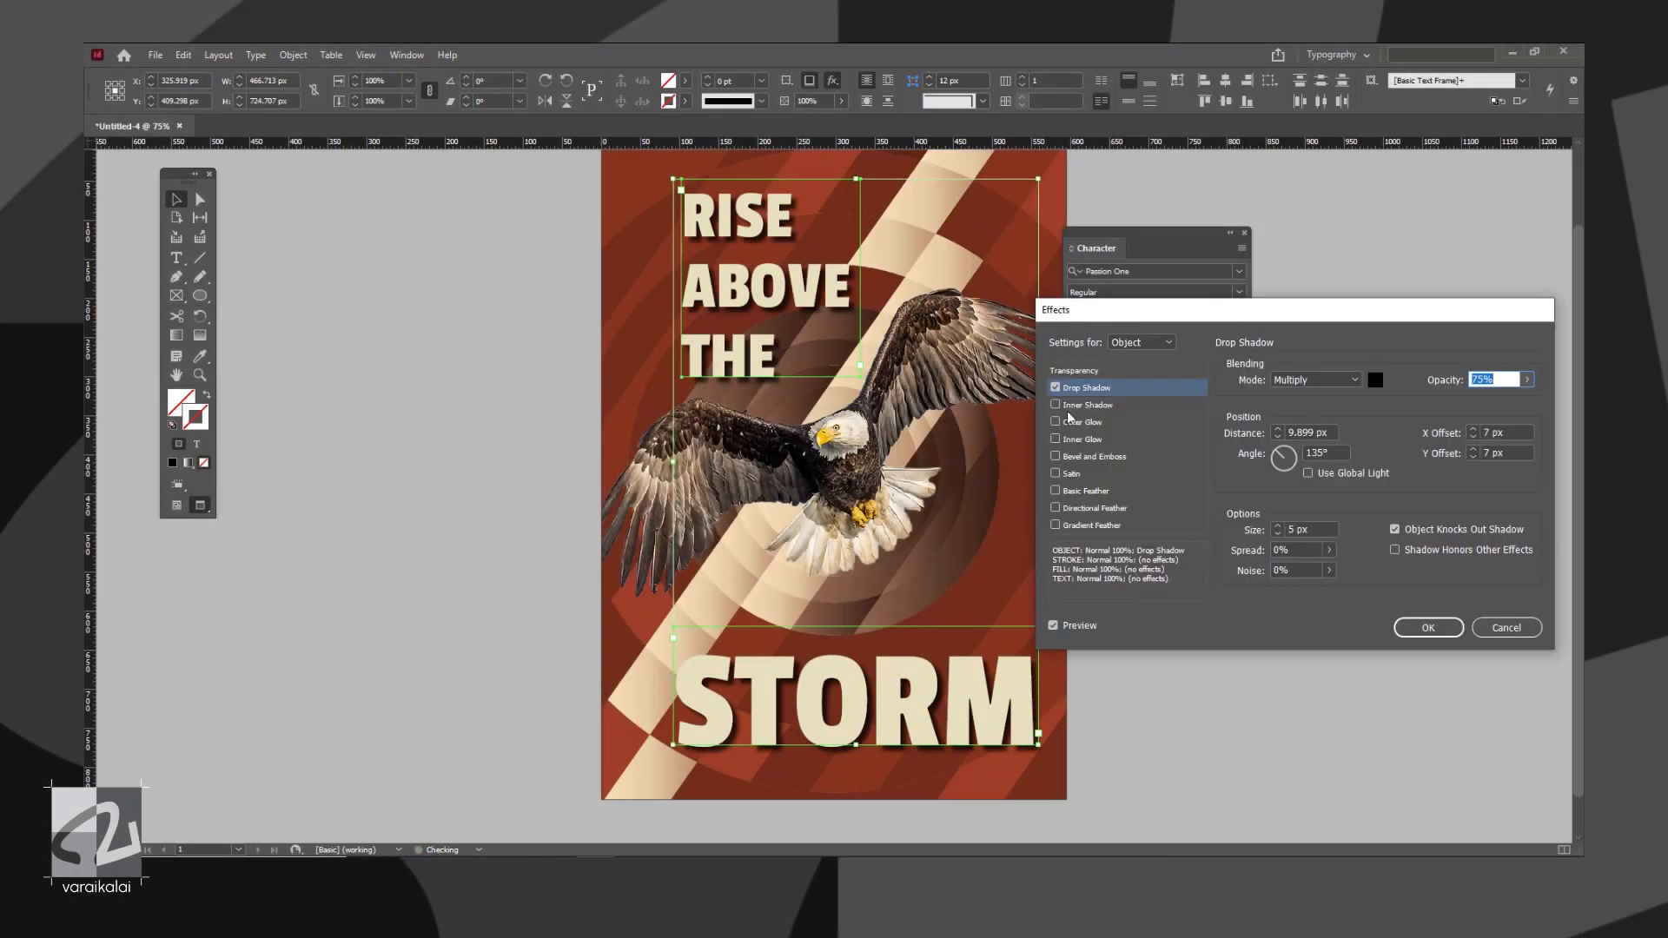
left_click_drag(1507, 399, 1464, 401)
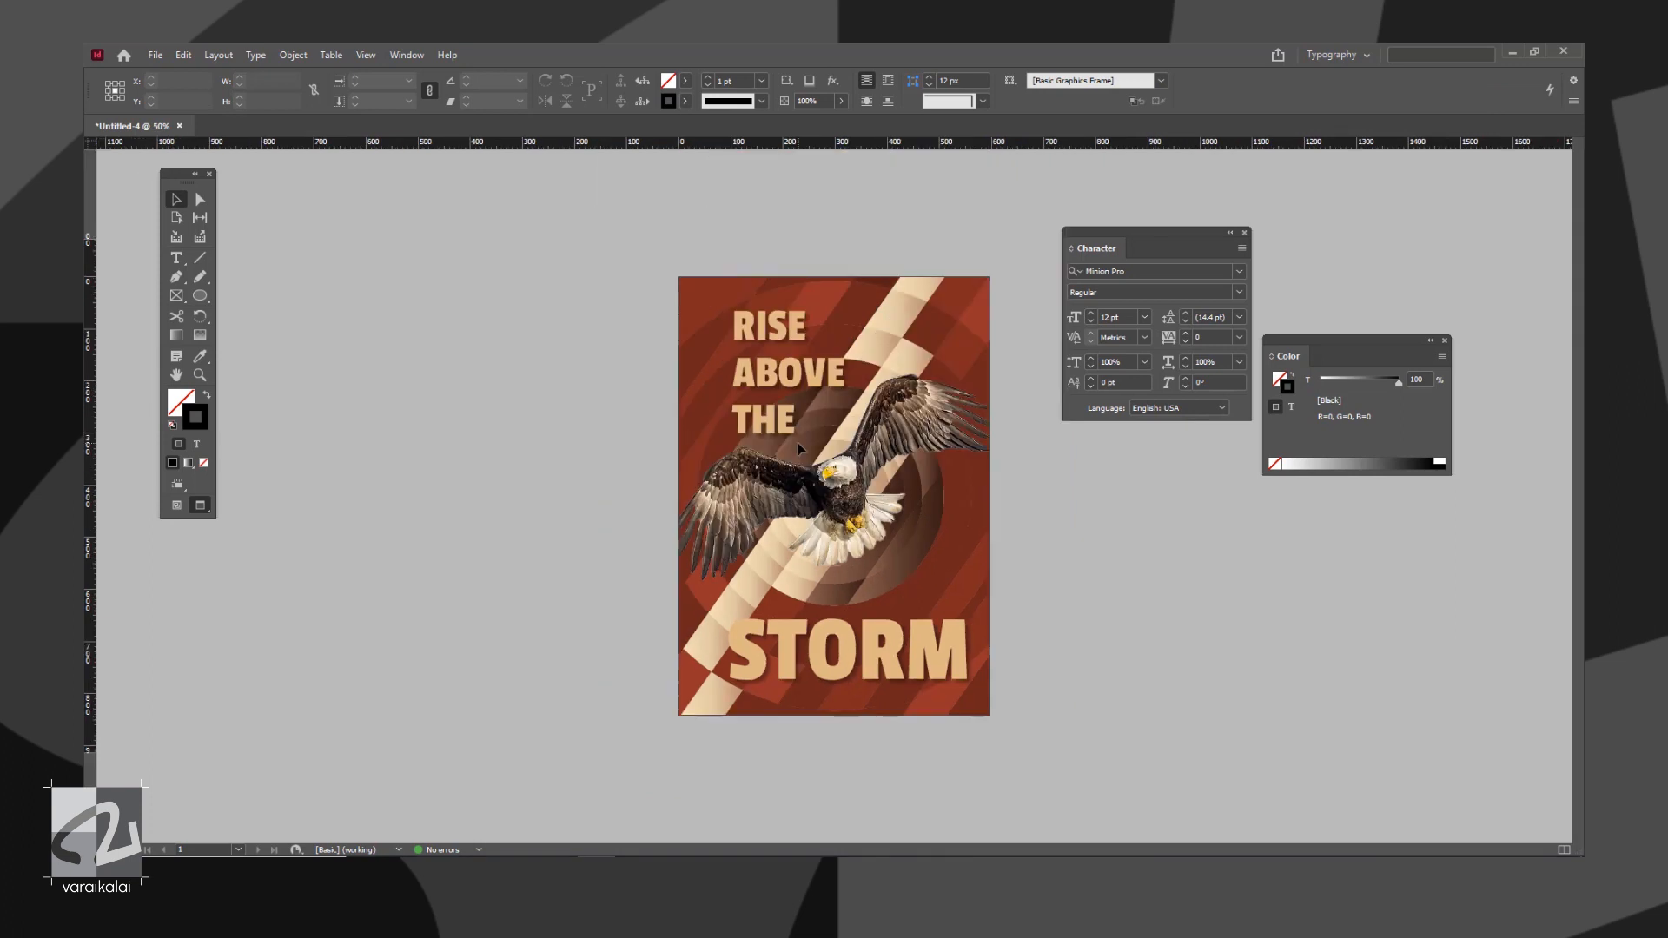
Enlarge the background artwork on Layer 1 slightly and lock that layer
key("F7")
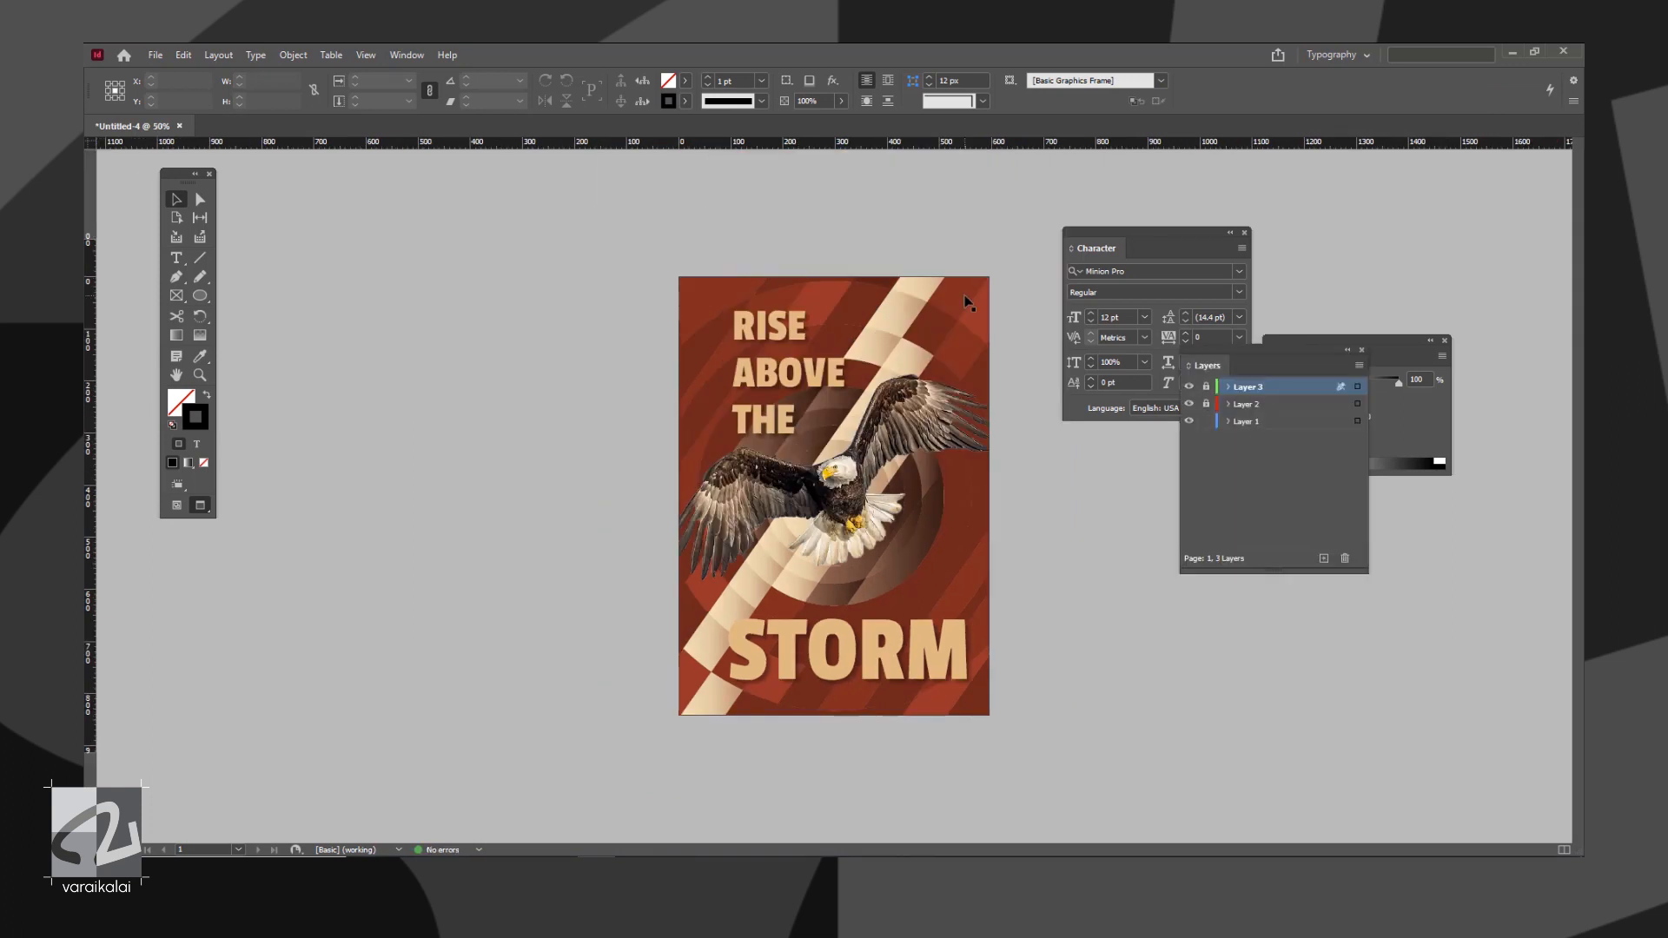
left_click(1356, 421)
mouse_move(1026, 225)
left_mouse_down()
mouse_move(1005, 245)
mouse_move(1038, 249)
left_mouse_up()
left_click(964, 200)
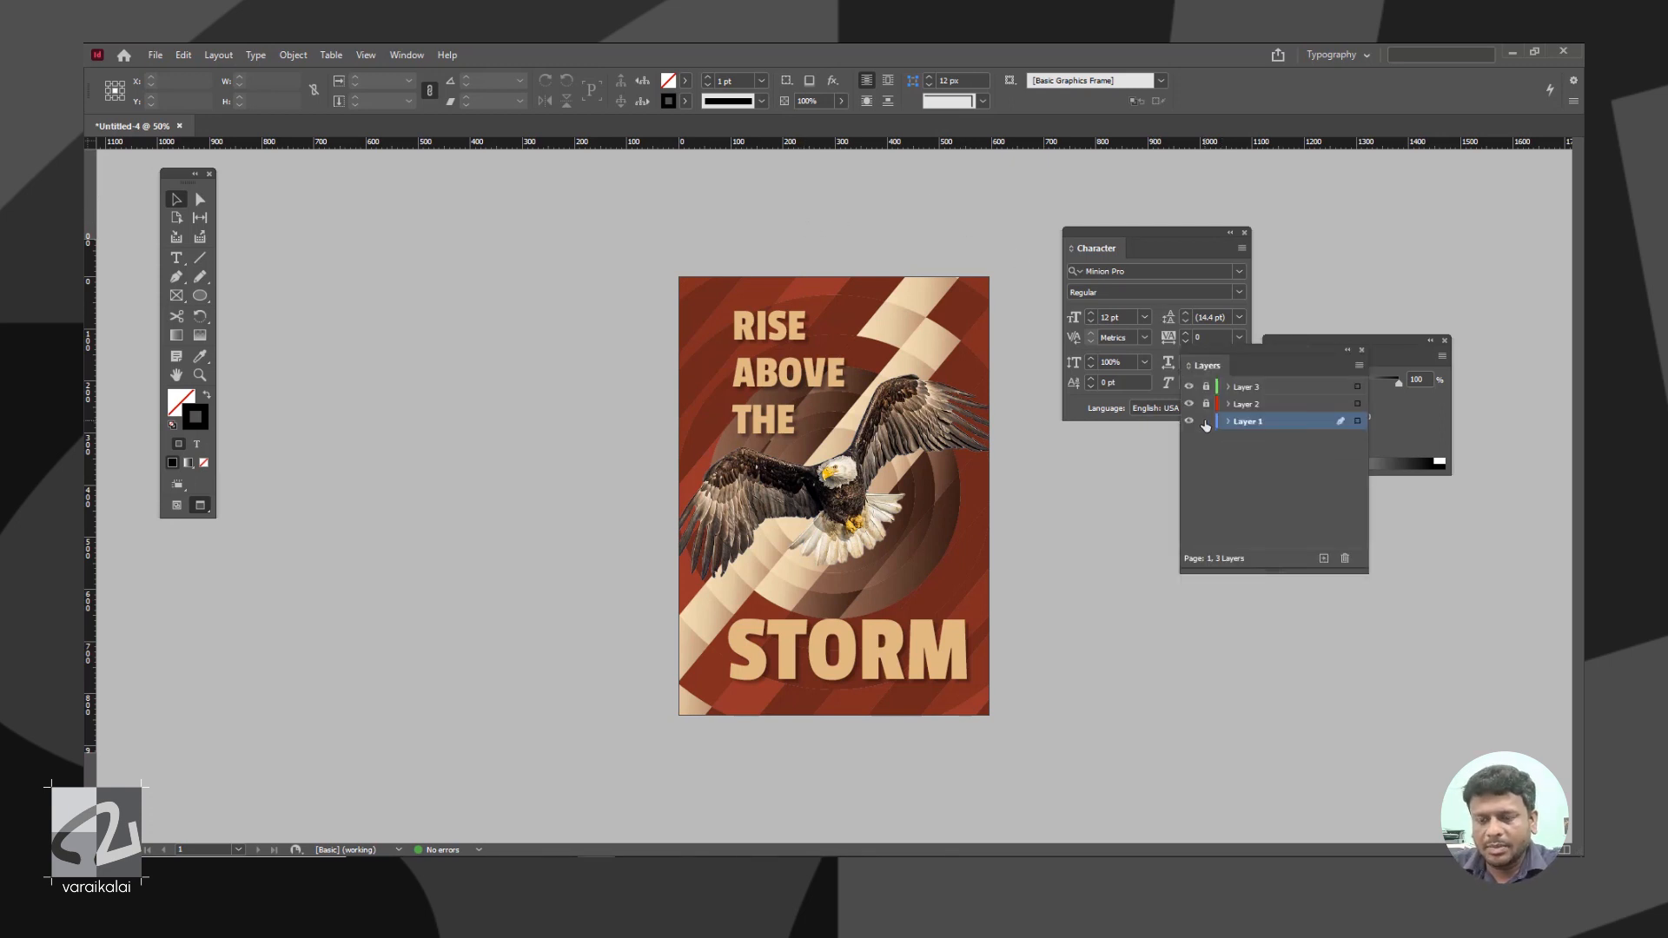
left_click(1205, 422)
Add a new layer directly above Layer 1 and draw a rectangle about 734 by 974 px covering the whole poster
left_click(1322, 559, "ctrl")
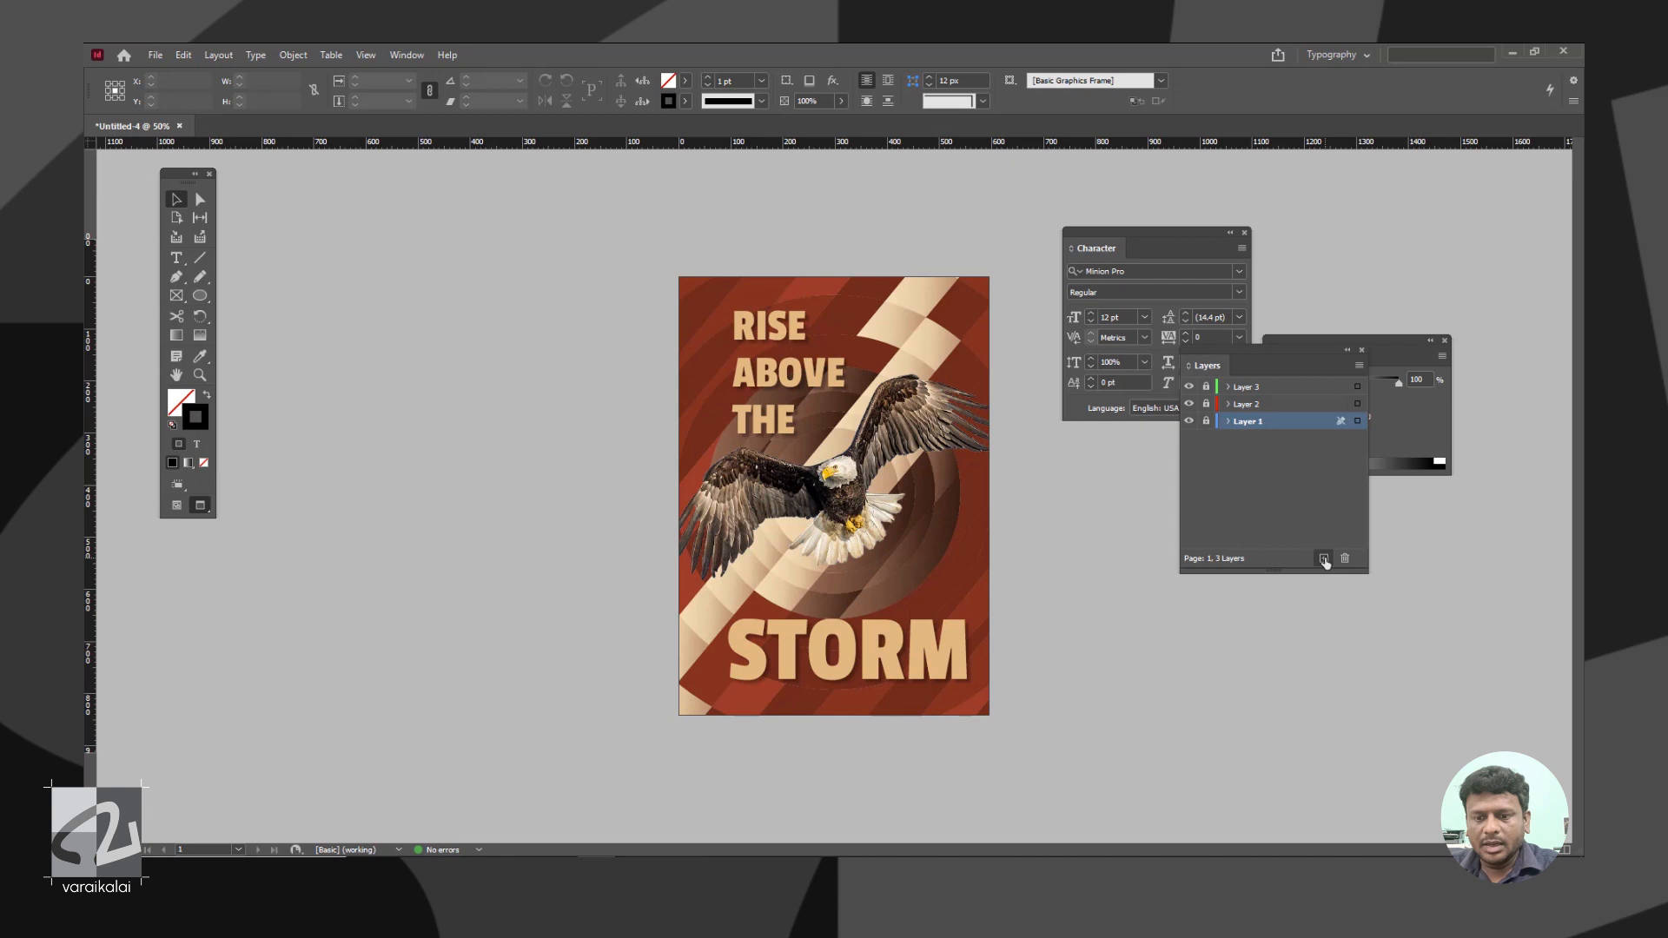
left_click(200, 296)
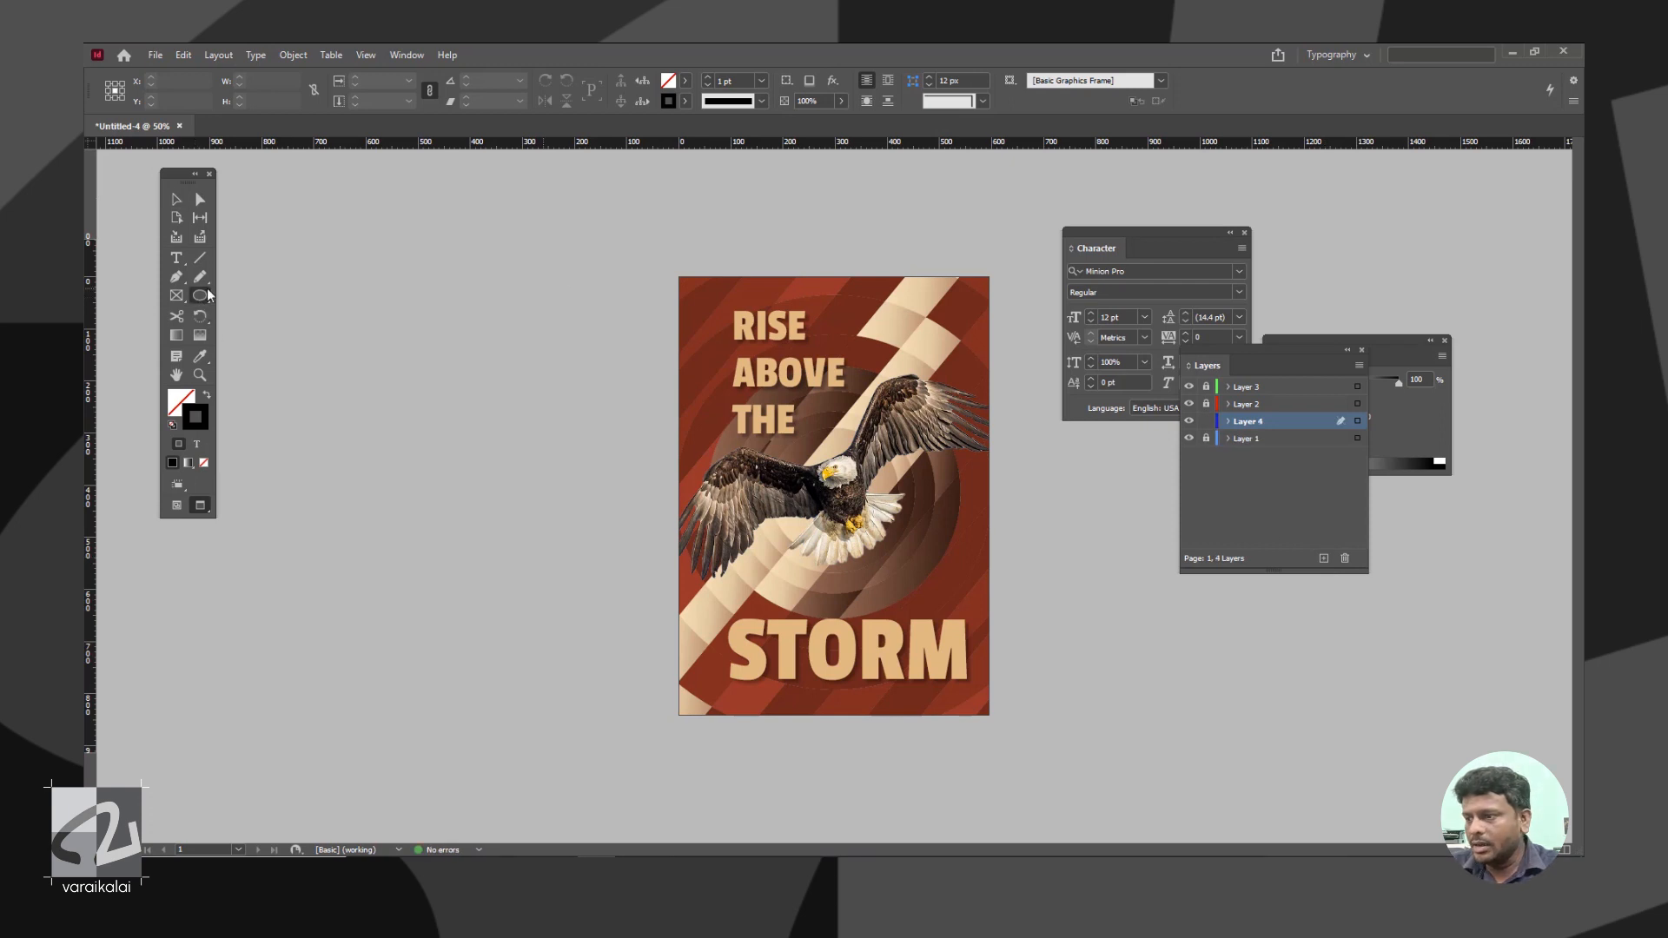
left_click_drag(200, 297, 293, 311)
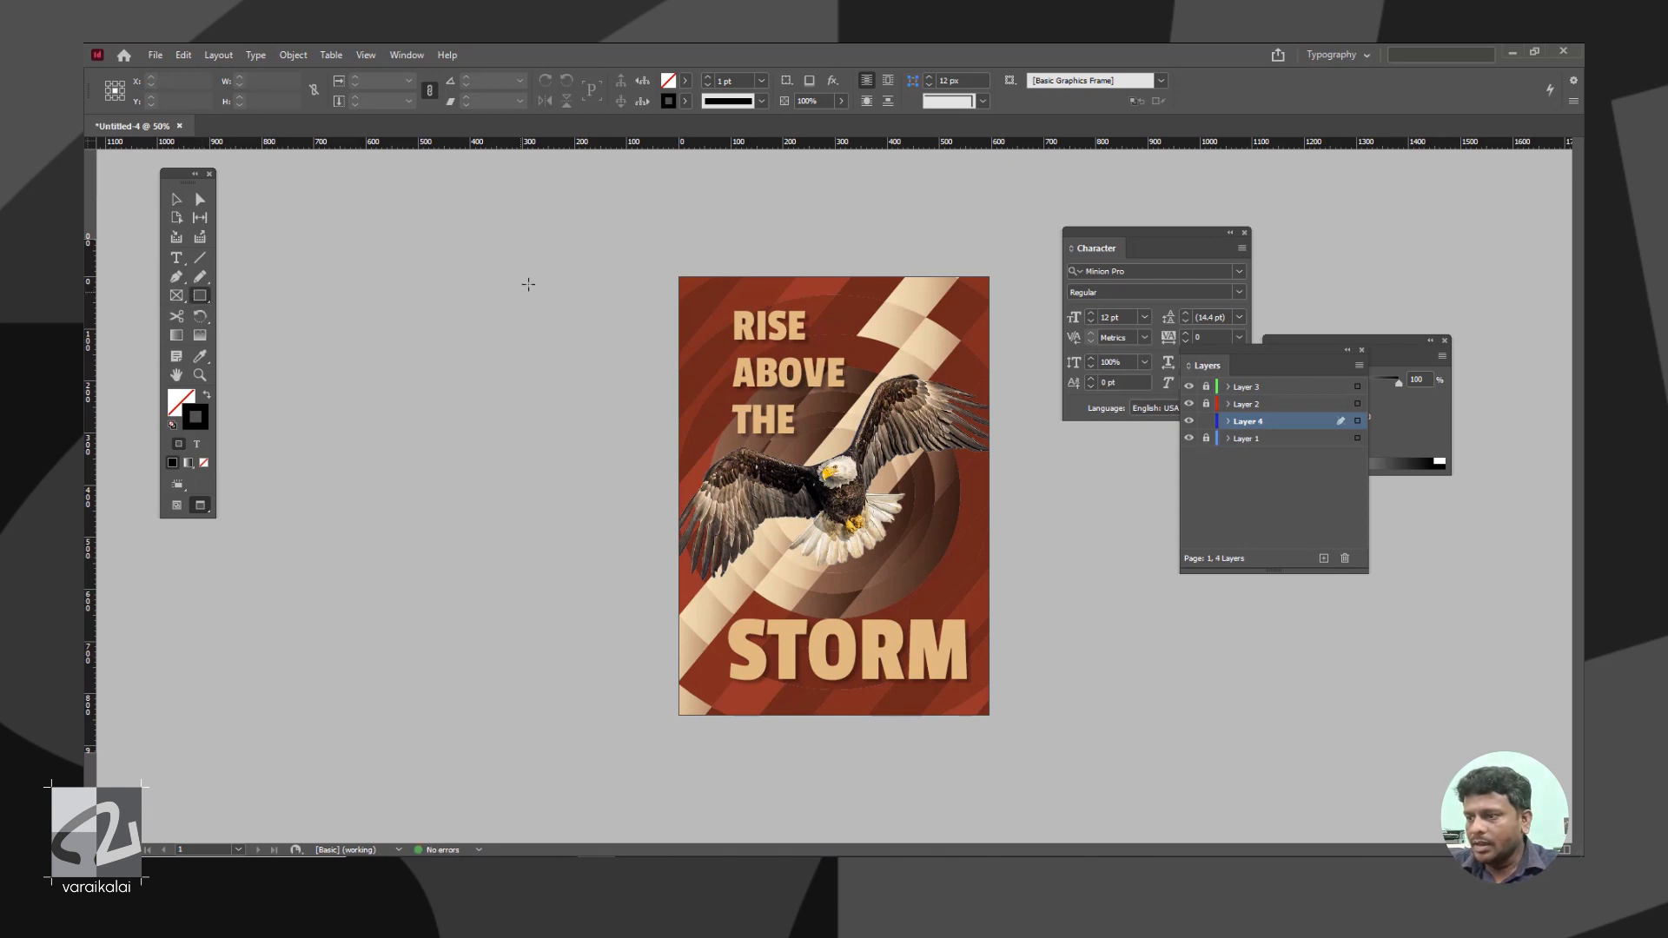
left_click_drag(654, 242, 1037, 750)
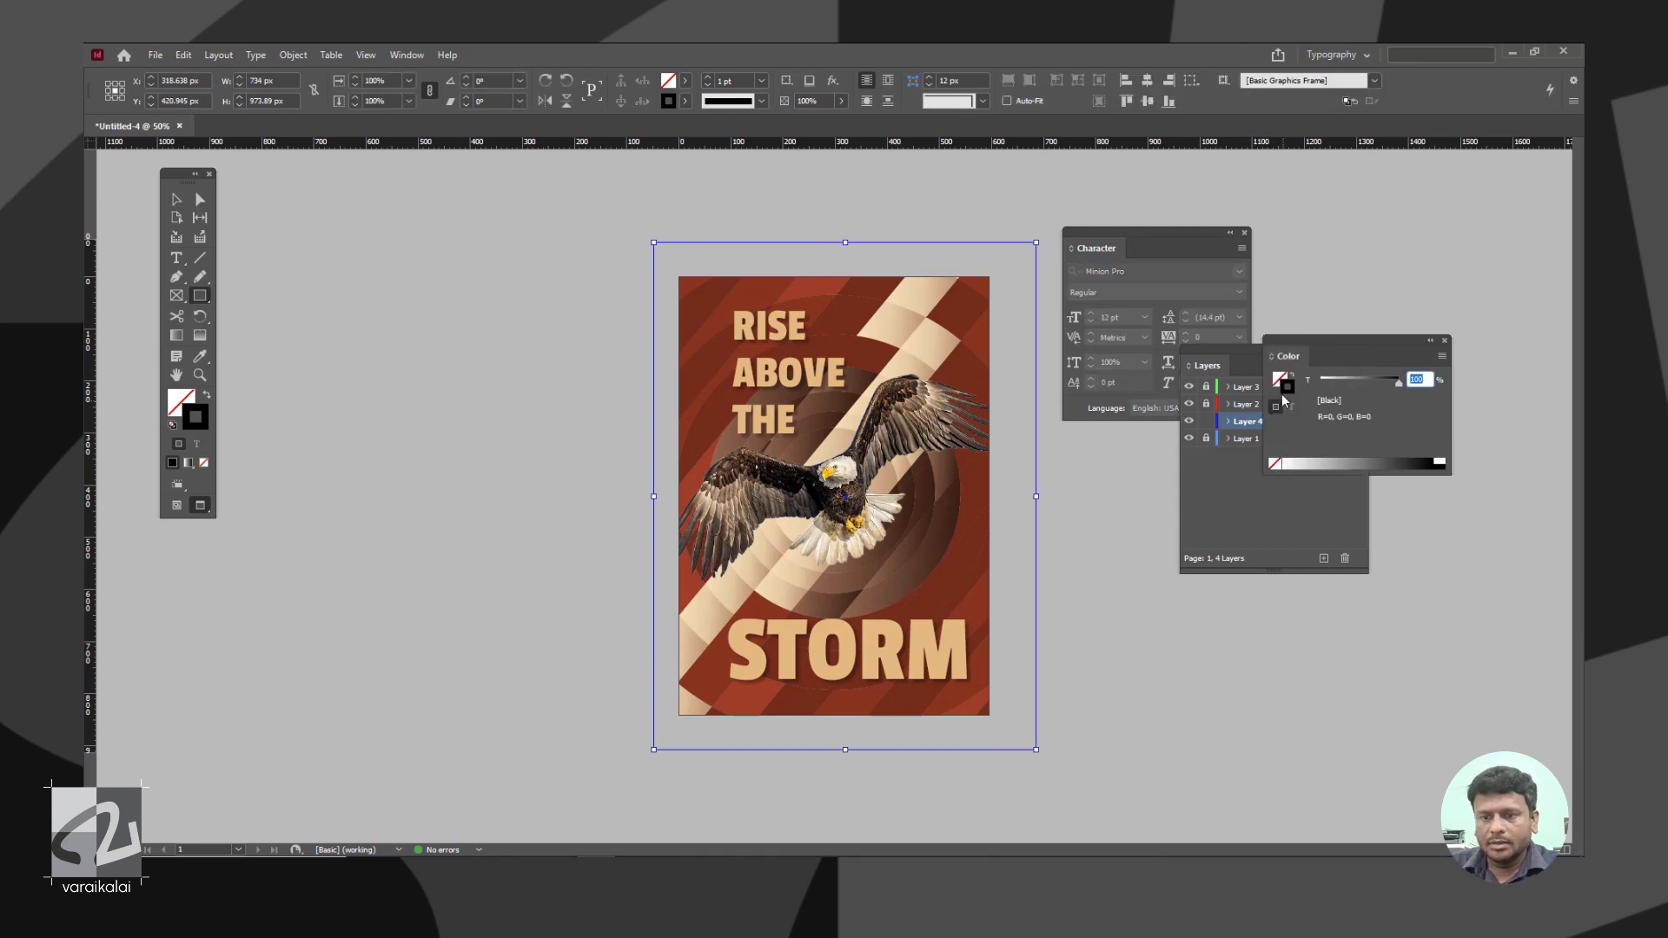
Fill the covering rectangle with an orange of R 223, G 78, B 35
left_click(1279, 381)
left_click(1300, 461)
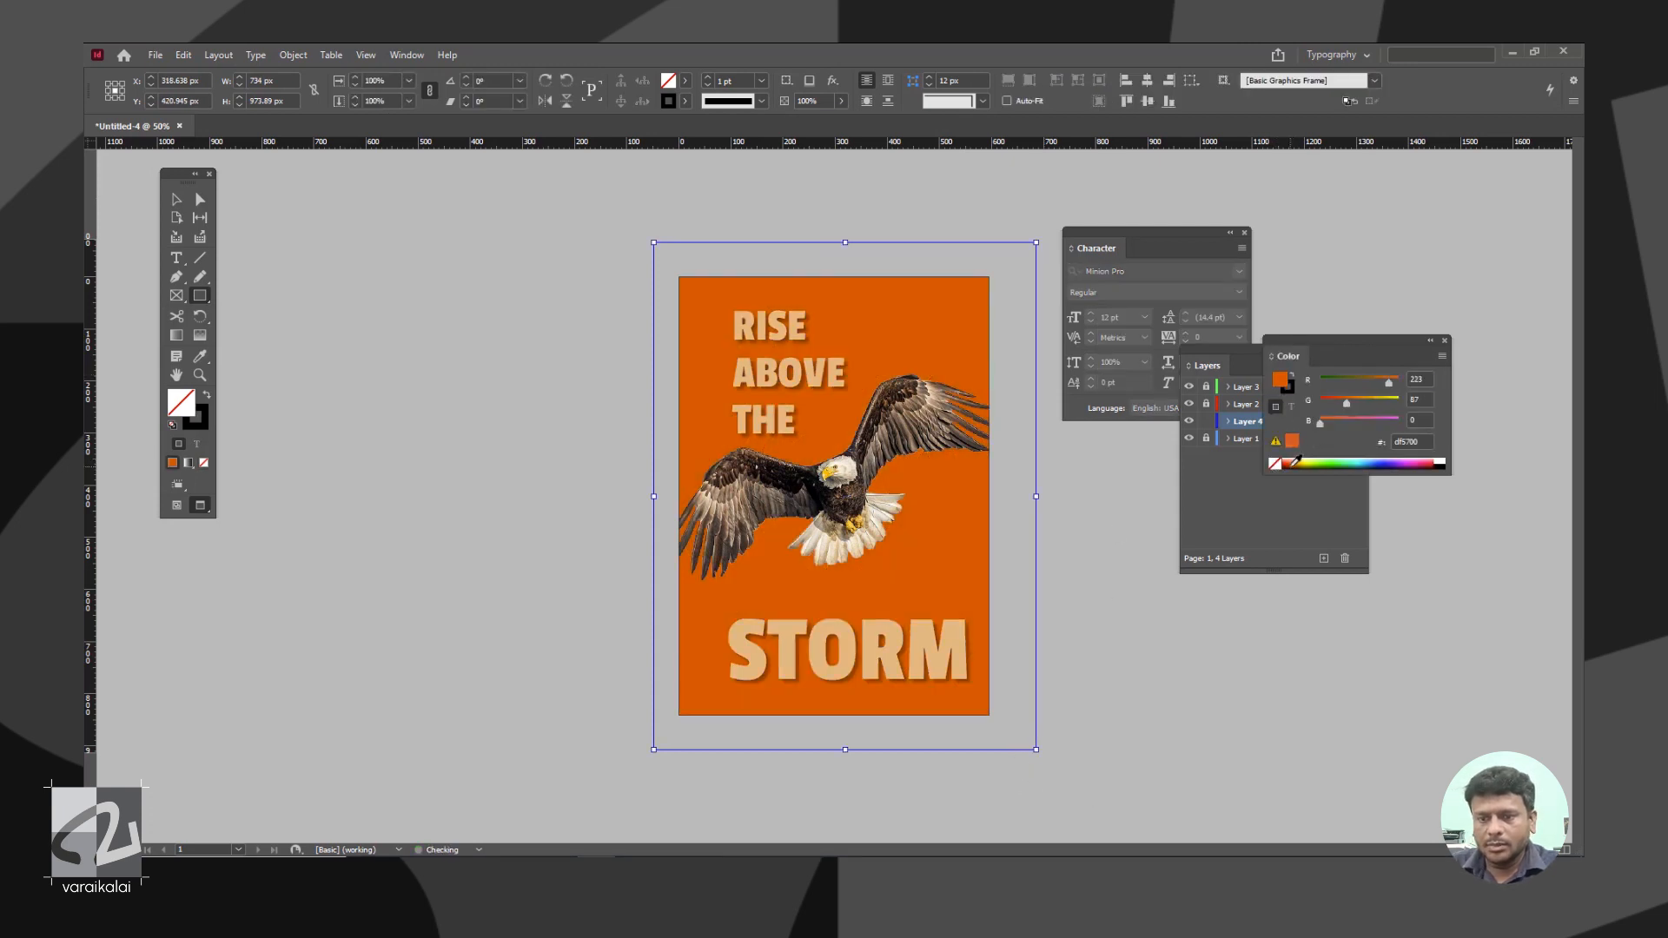
left_click(1337, 406)
left_click(1343, 423)
left_click(1359, 406)
left_click(1344, 405)
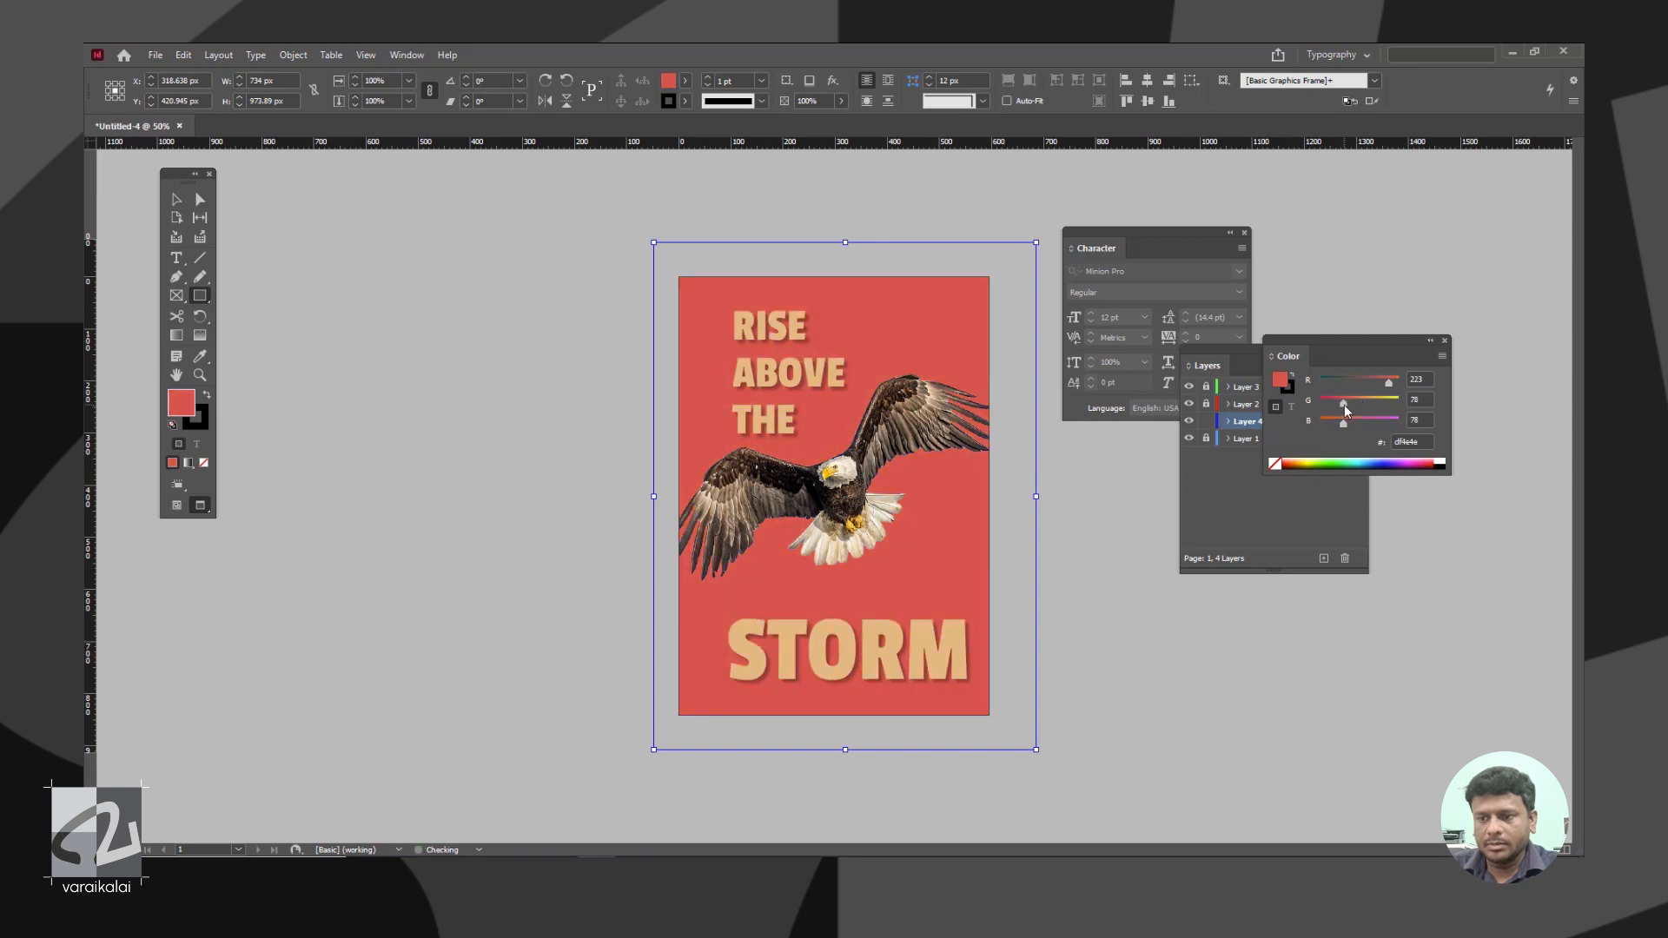
left_click_drag(1342, 424, 1330, 423)
Set the orange rectangle's blending mode to Multiply and compare the poster with its layer hidden and shown
left_click(832, 80)
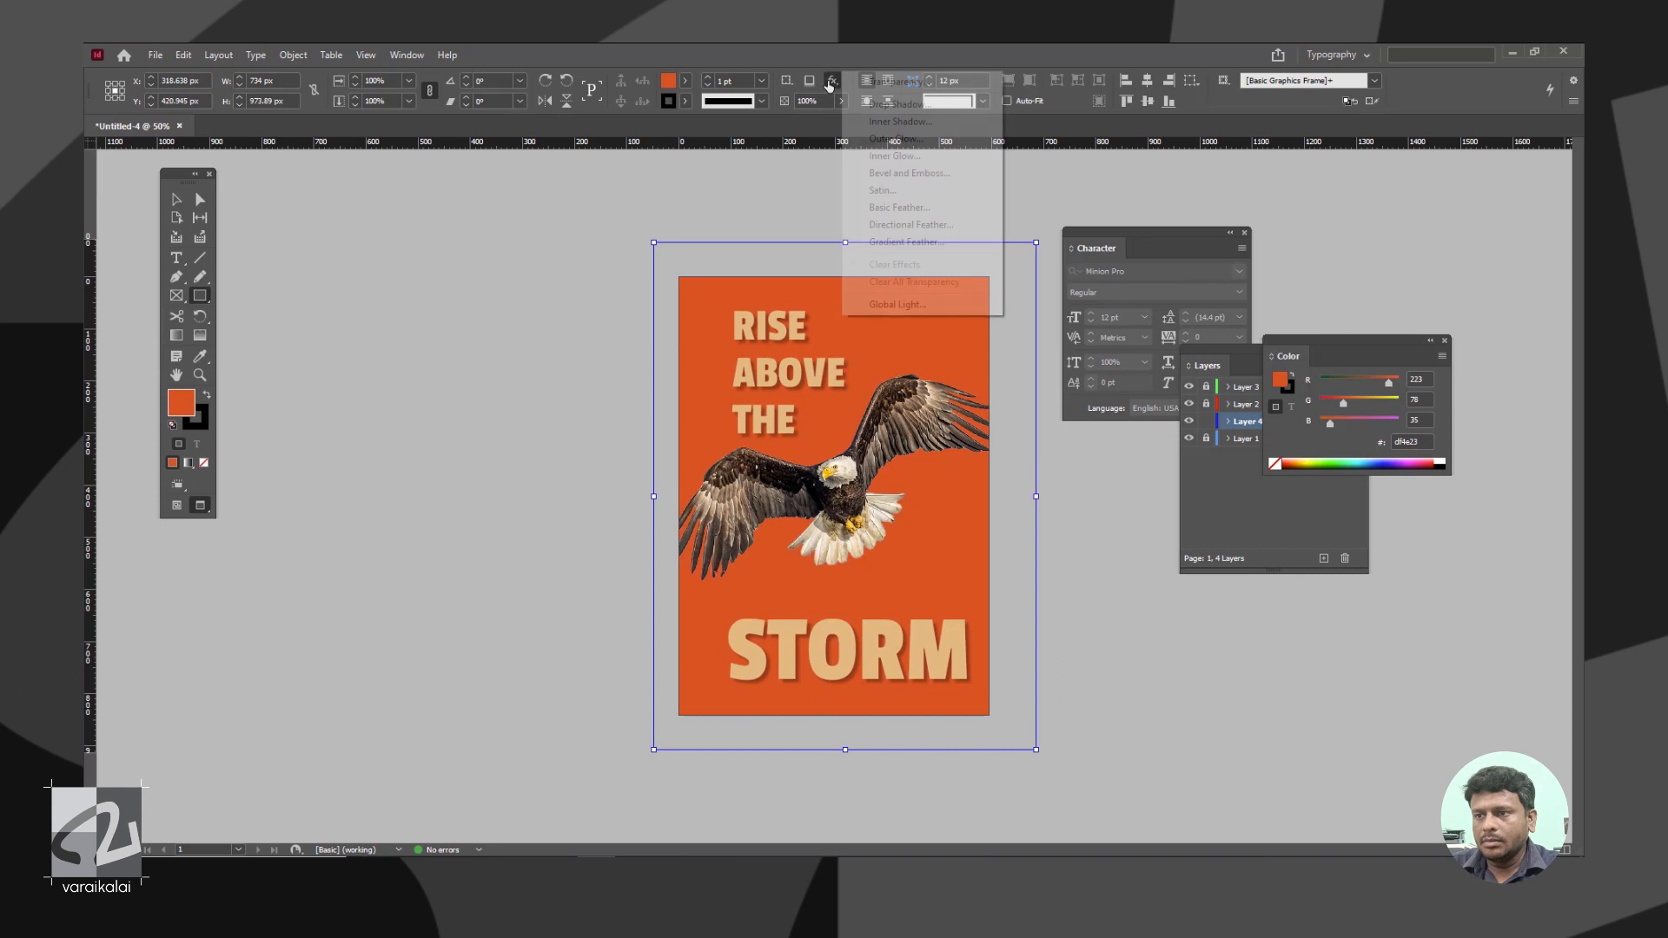
left_click(886, 85)
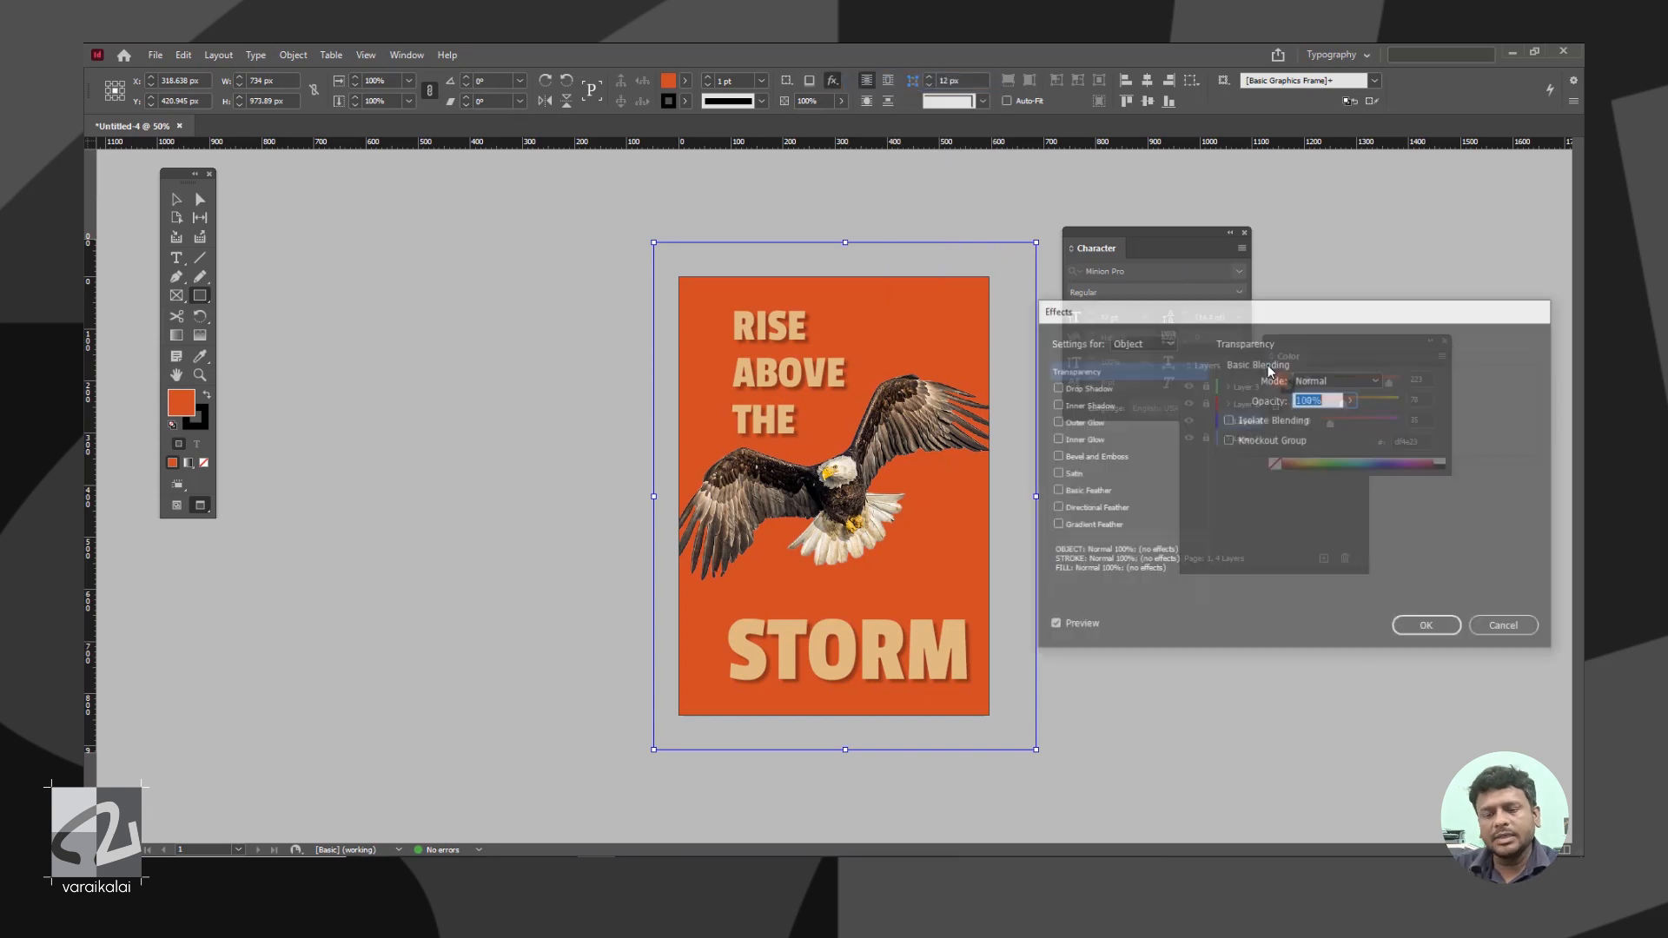
left_click(1305, 387)
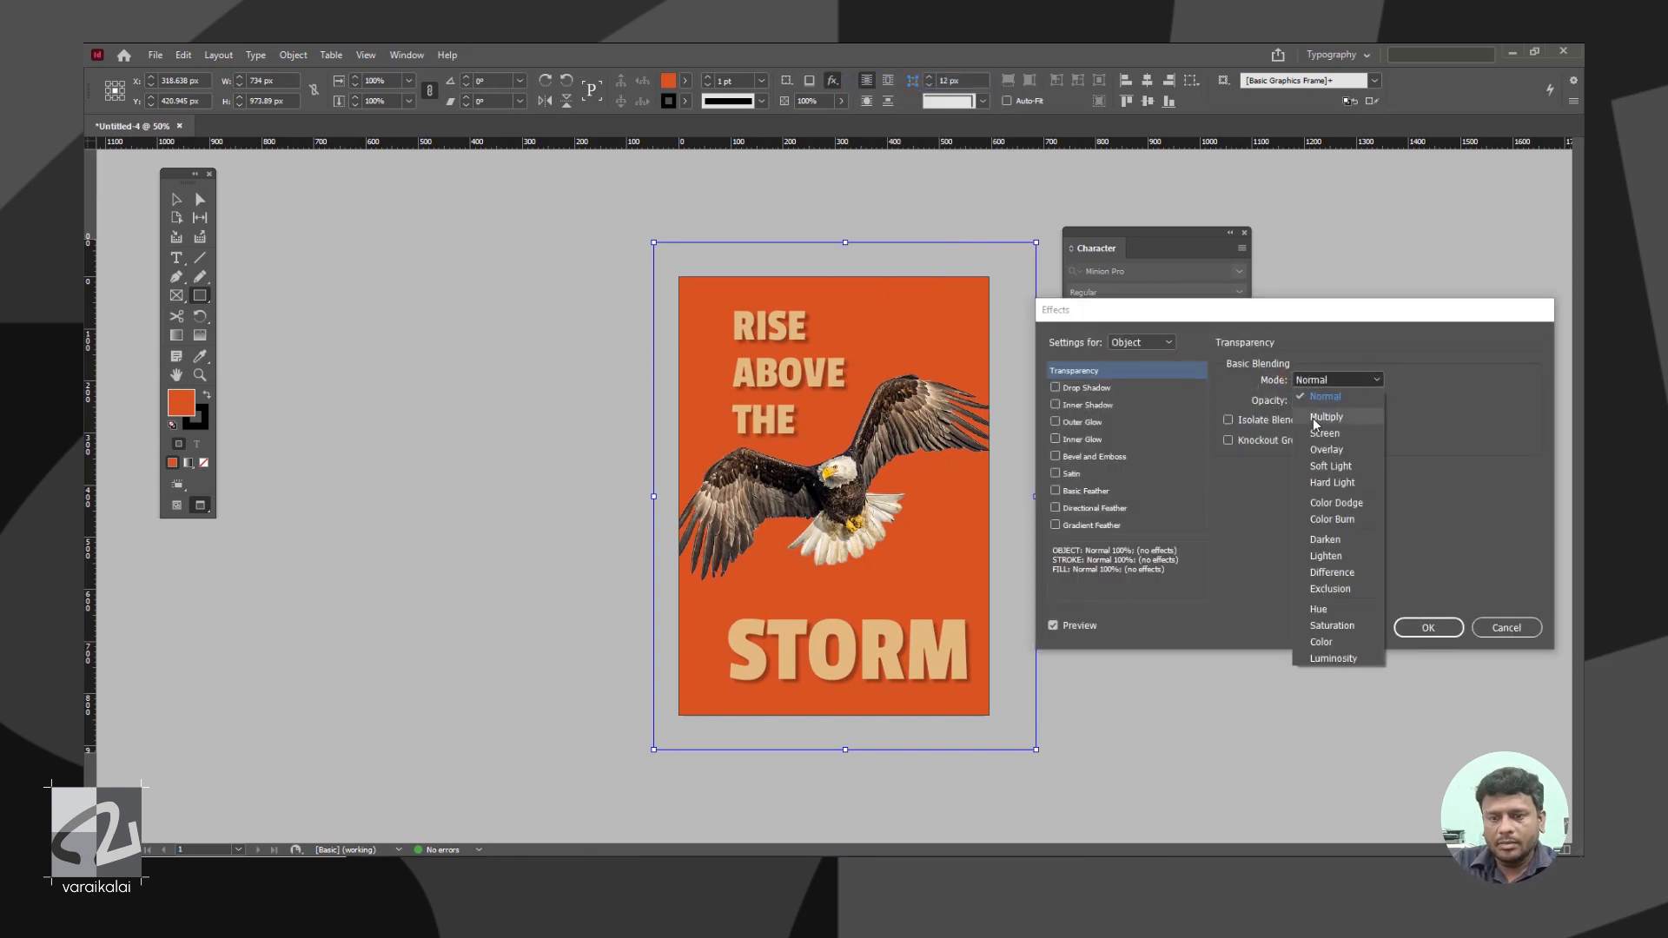
left_click(1313, 421)
key("ctrl+equal")
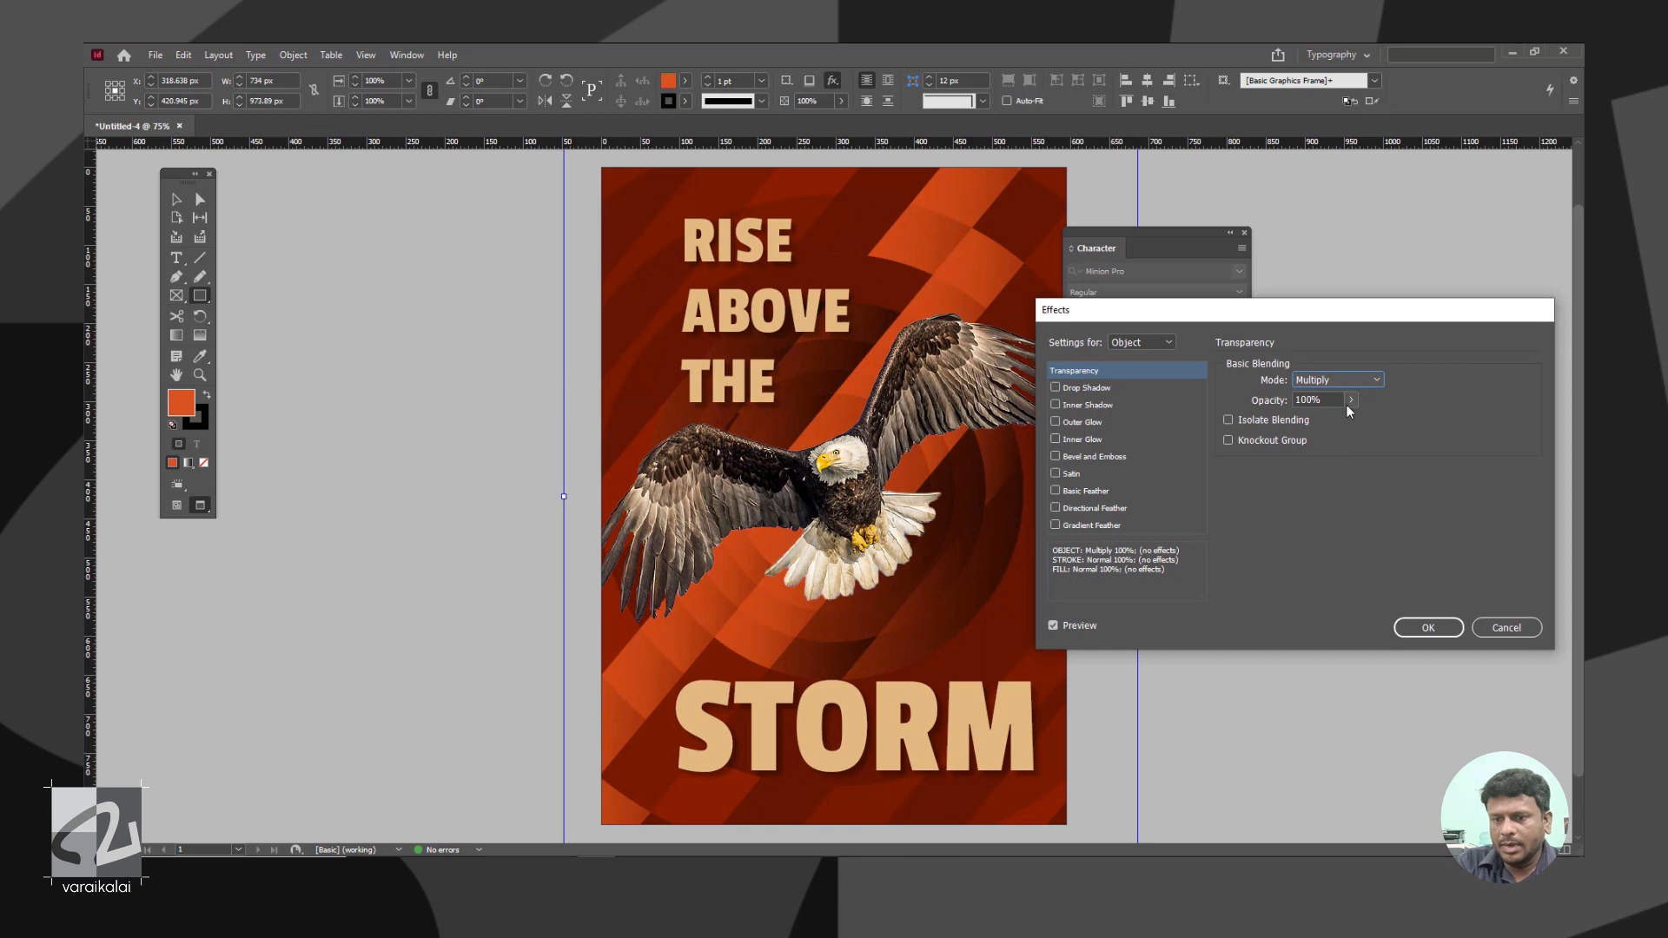
left_click(1353, 400)
mouse_move(1351, 420)
left_mouse_down()
mouse_move(1294, 424)
mouse_move(1362, 425)
left_mouse_up()
left_click(1428, 627)
left_click(177, 200)
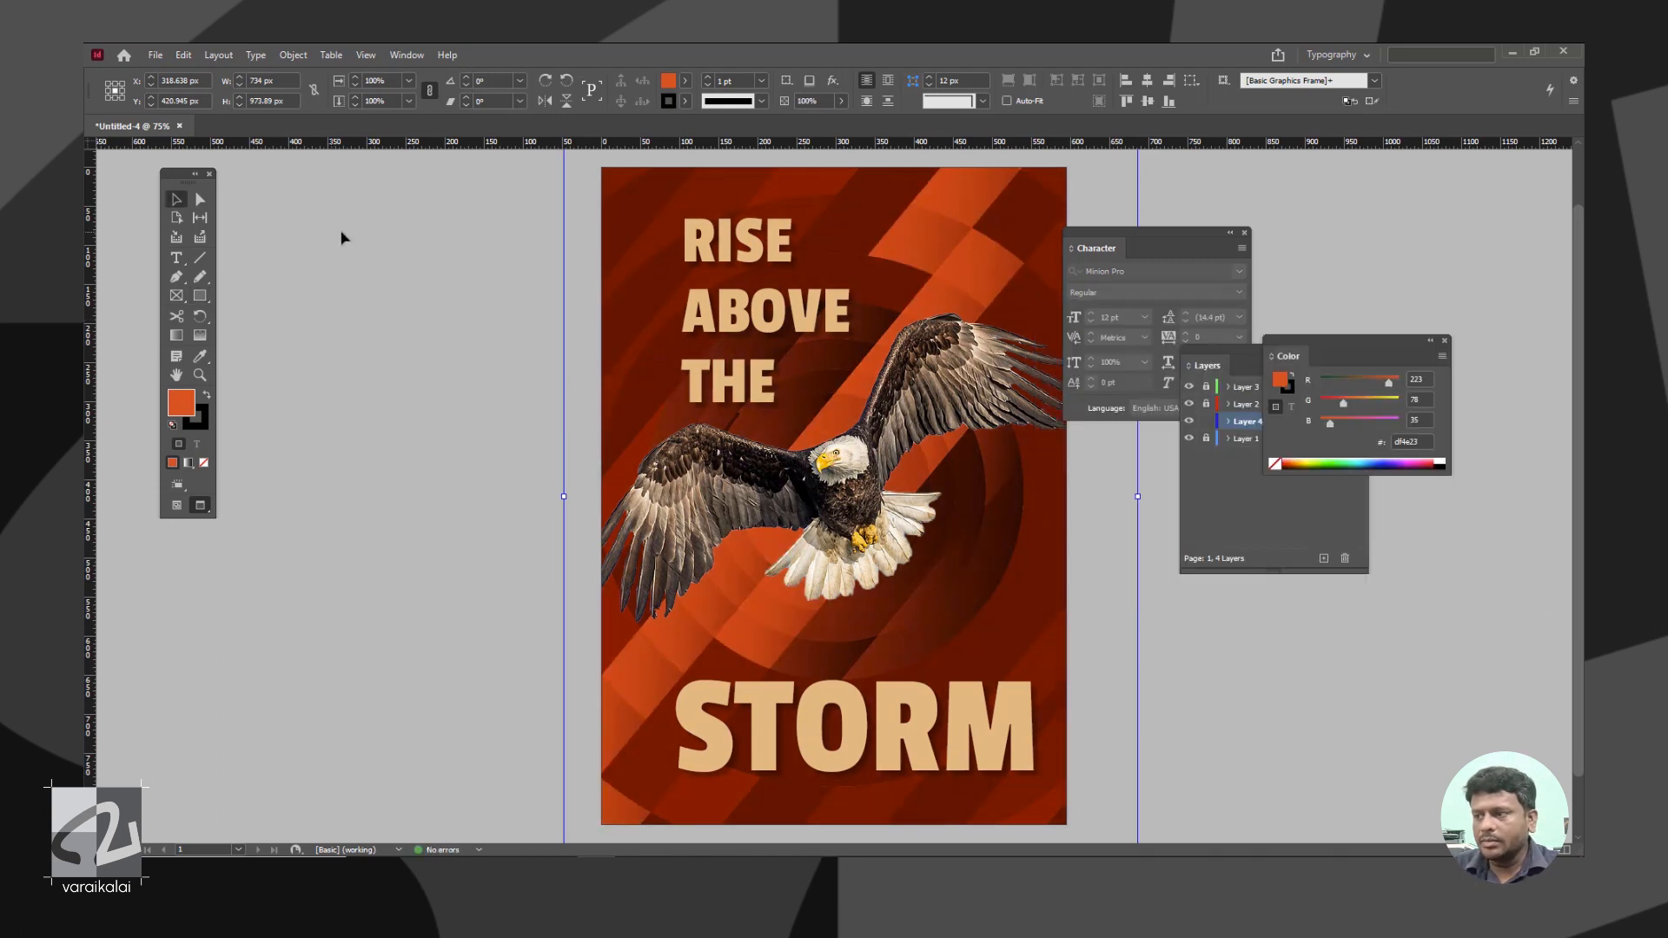
left_click(340, 234)
left_click(1189, 422)
left_click(1189, 422)
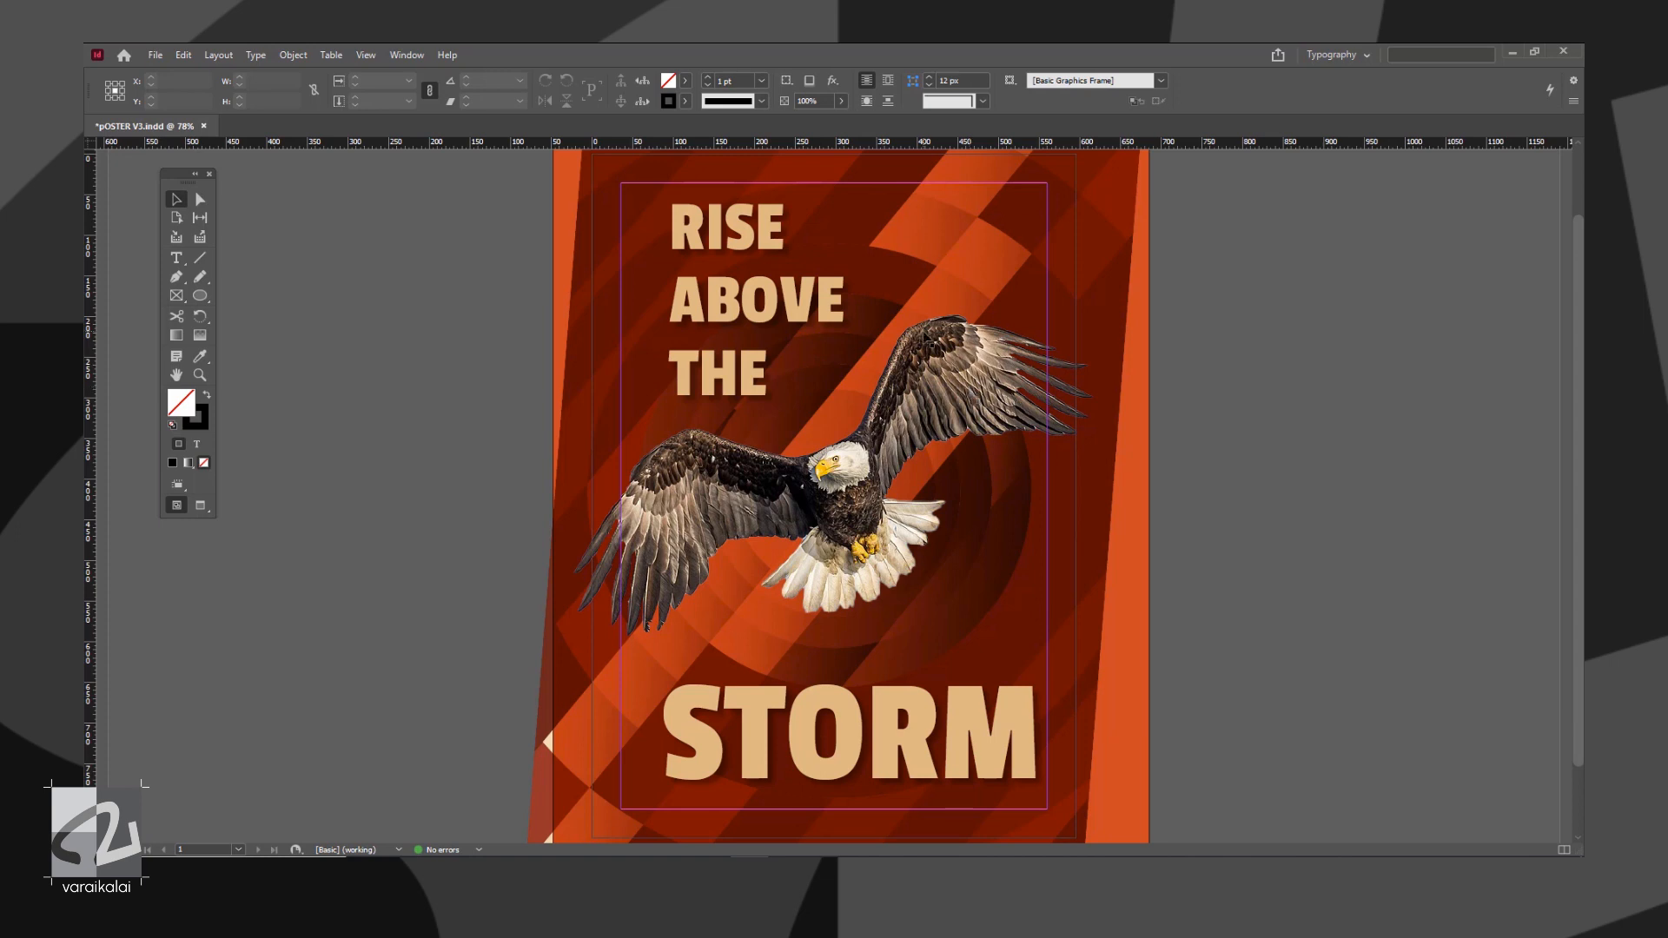
In the pOSTER V3 document, move RISE ABOVE THE onto the pasteboard beside the page and raise STORM to the eagle's tail
left_click(859, 691)
key("F6")
left_click_drag(893, 715, 883, 658)
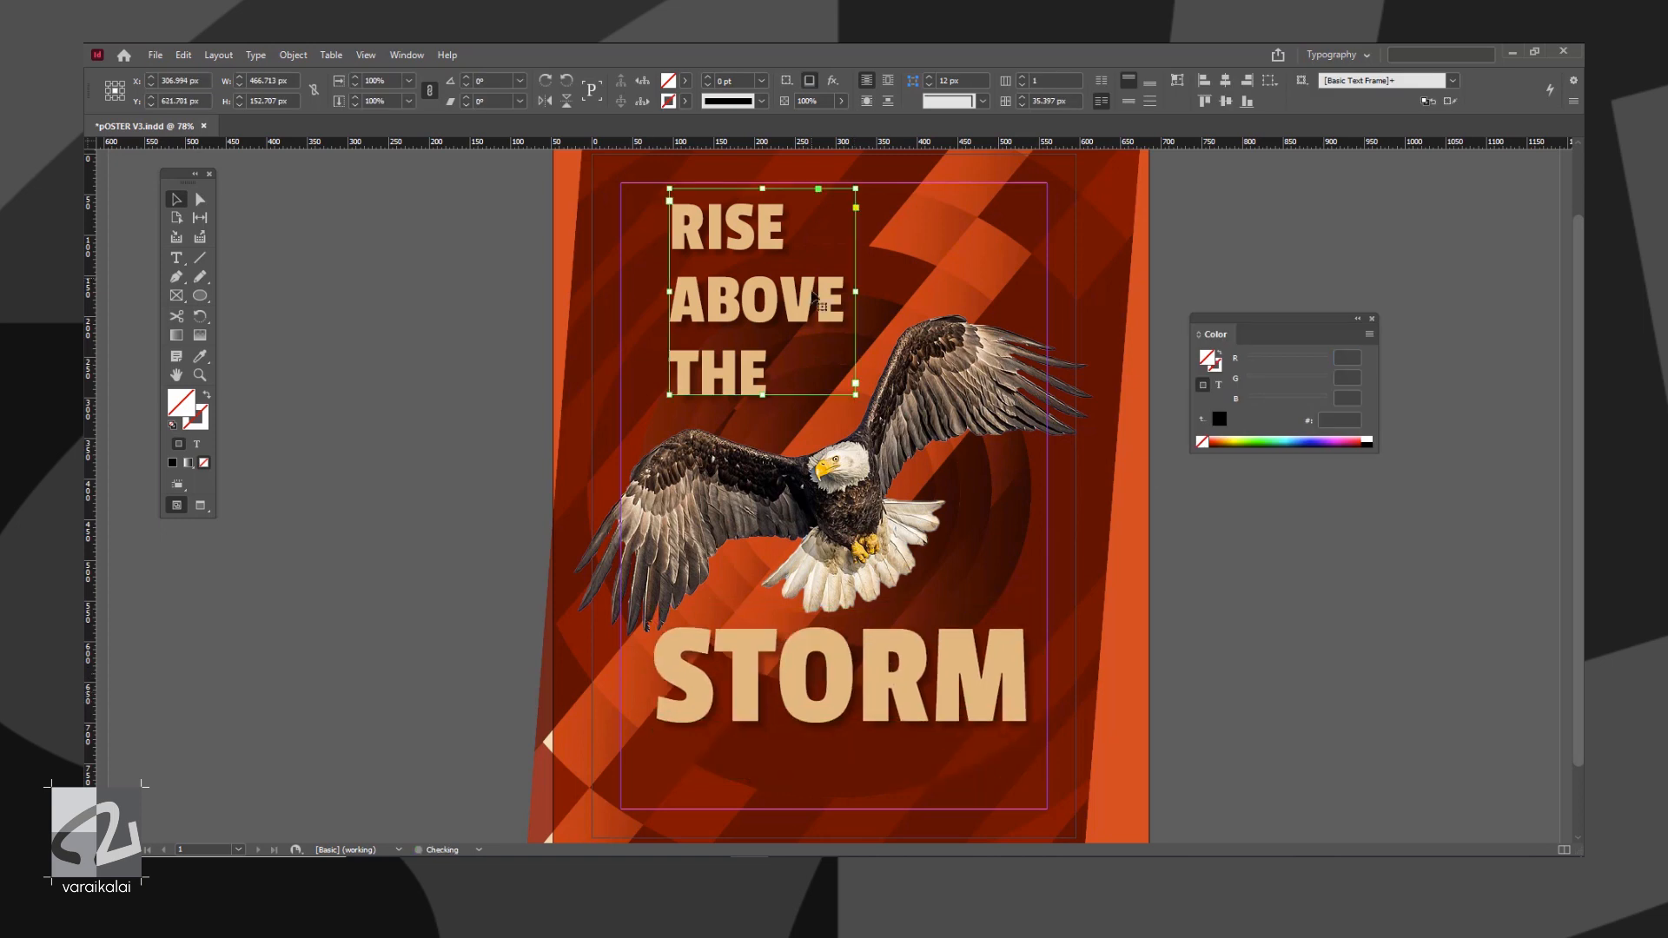
left_click_drag(743, 302, 1253, 660)
left_click(903, 608)
key("F7")
left_click(383, 494)
left_click_drag(417, 440, 365, 429)
left_click_drag(879, 704, 875, 681)
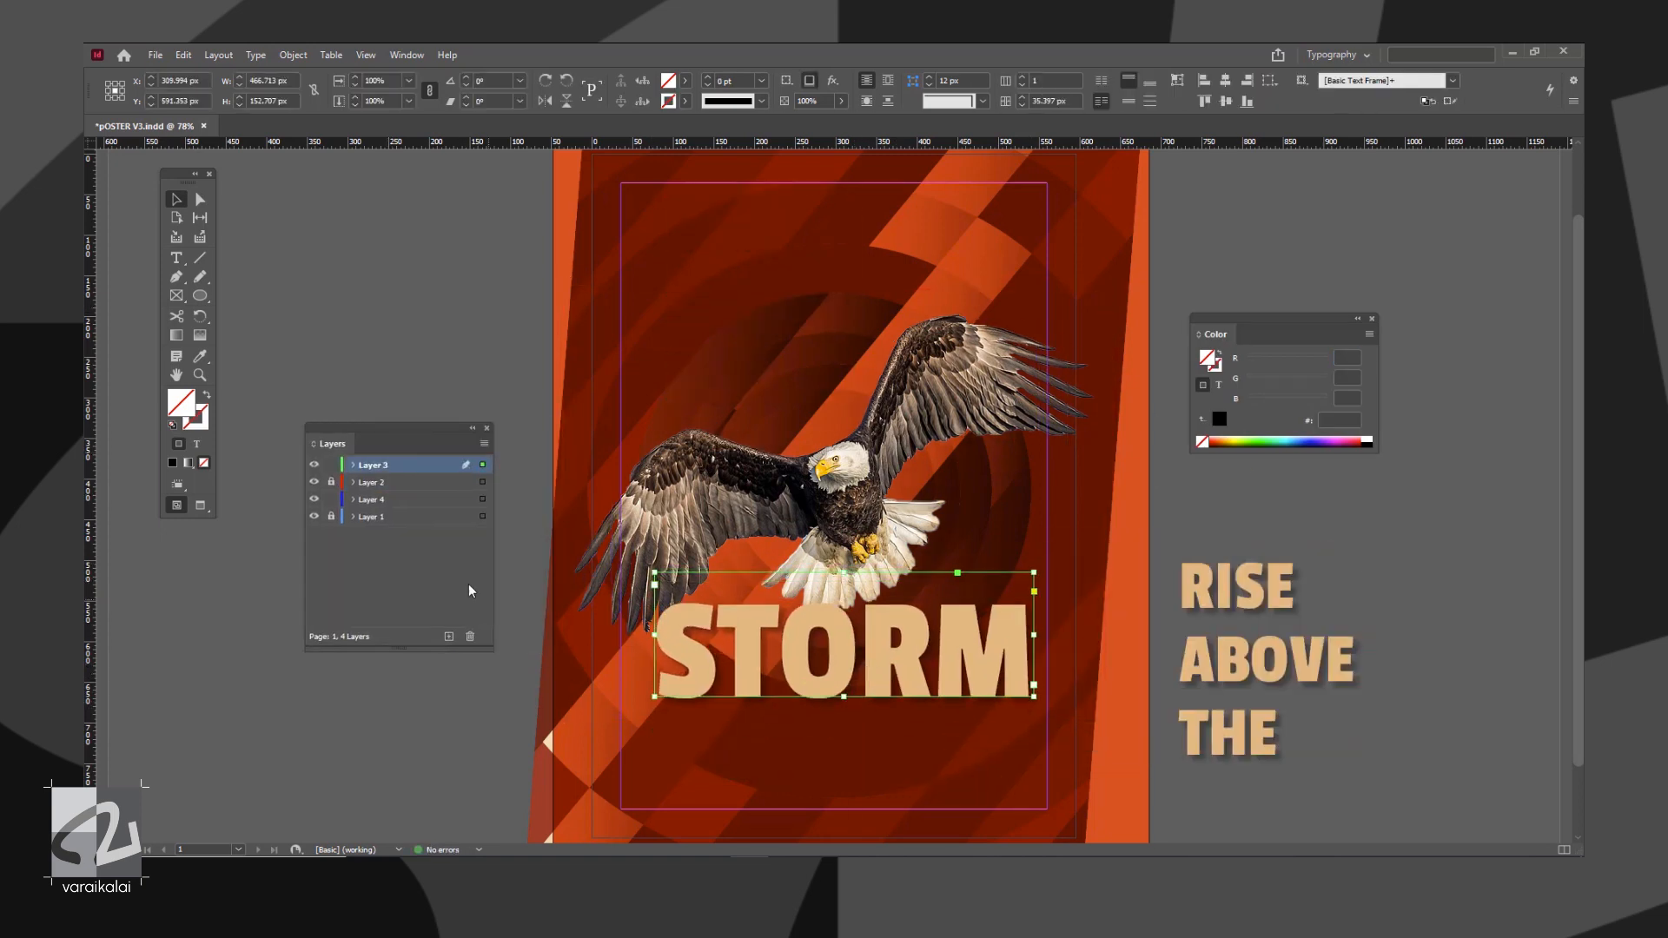
Move STORM to a new layer directly beneath the eagle's layer and enlarge it to about 523 by 171 px
key("ctrl+x")
left_click(373, 499)
left_click(449, 636)
key("ctrl+v")
left_click_drag(997, 531, 976, 663)
left_click_drag(664, 567, 620, 552)
Deselect the text and lock Layer 3 and Layer 4
left_click(234, 496)
left_click(331, 464)
left_click(331, 517)
left_click(848, 661)
left_click_drag(848, 660, 840, 765)
key("ctrl+z")
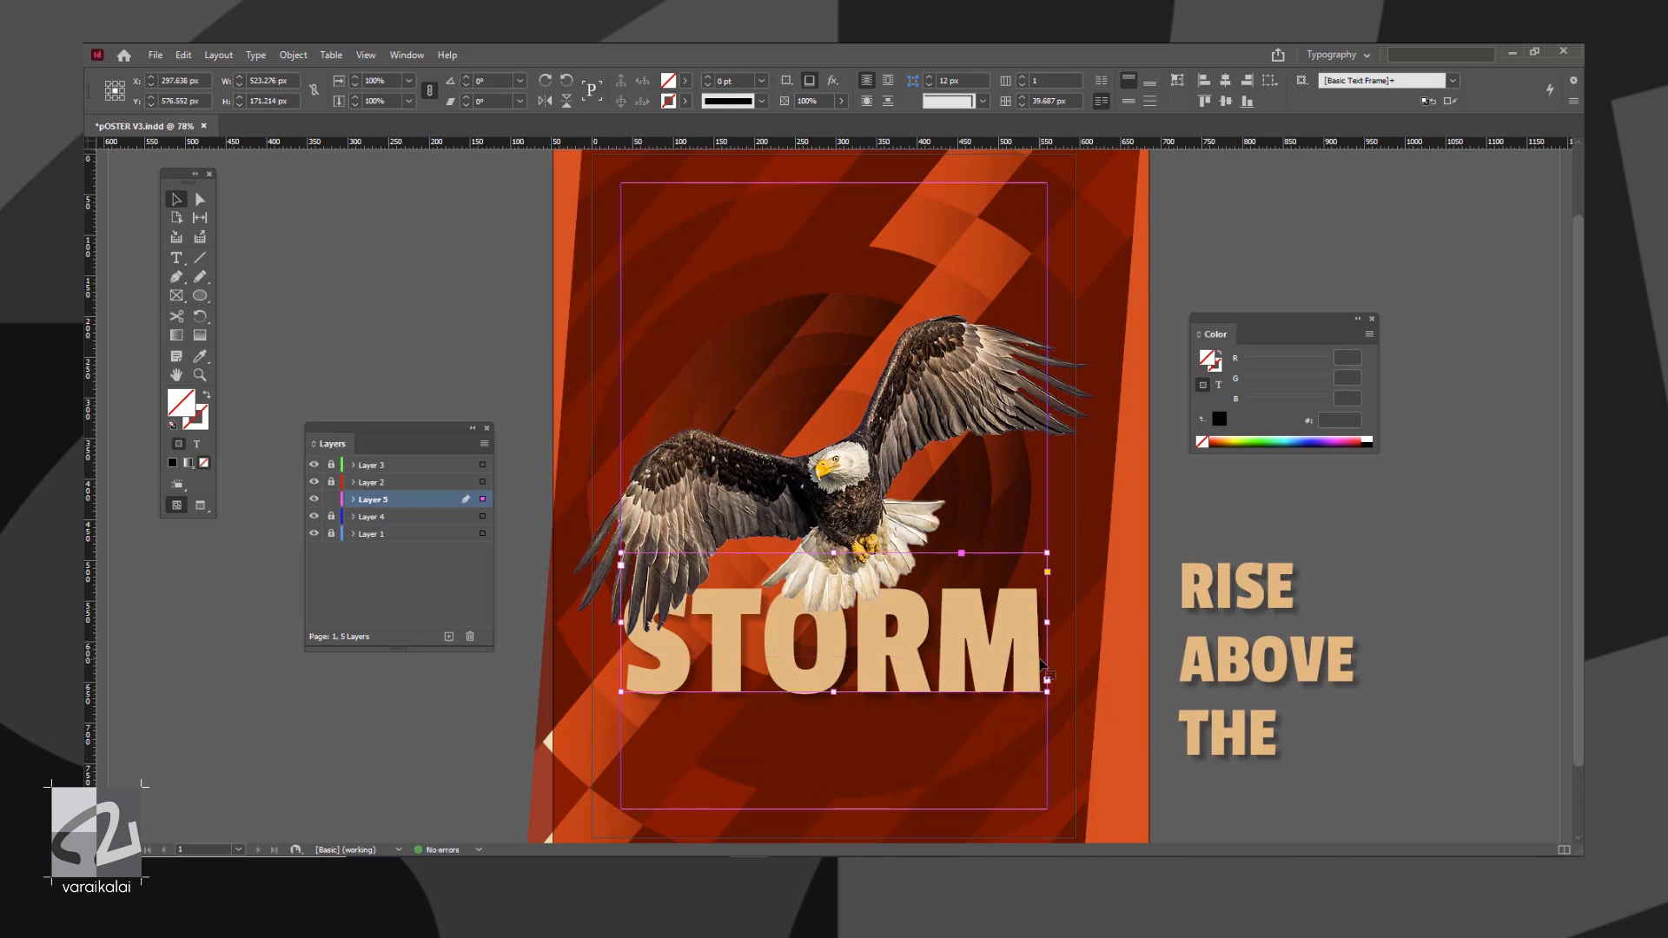
Duplicate STORM just below itself and replace the upper copy's drop shadow with a linear 77° Gradient Feather whose transparent stop sits at 69.5%
left_click_drag(905, 670, 910, 786)
left_click(925, 649)
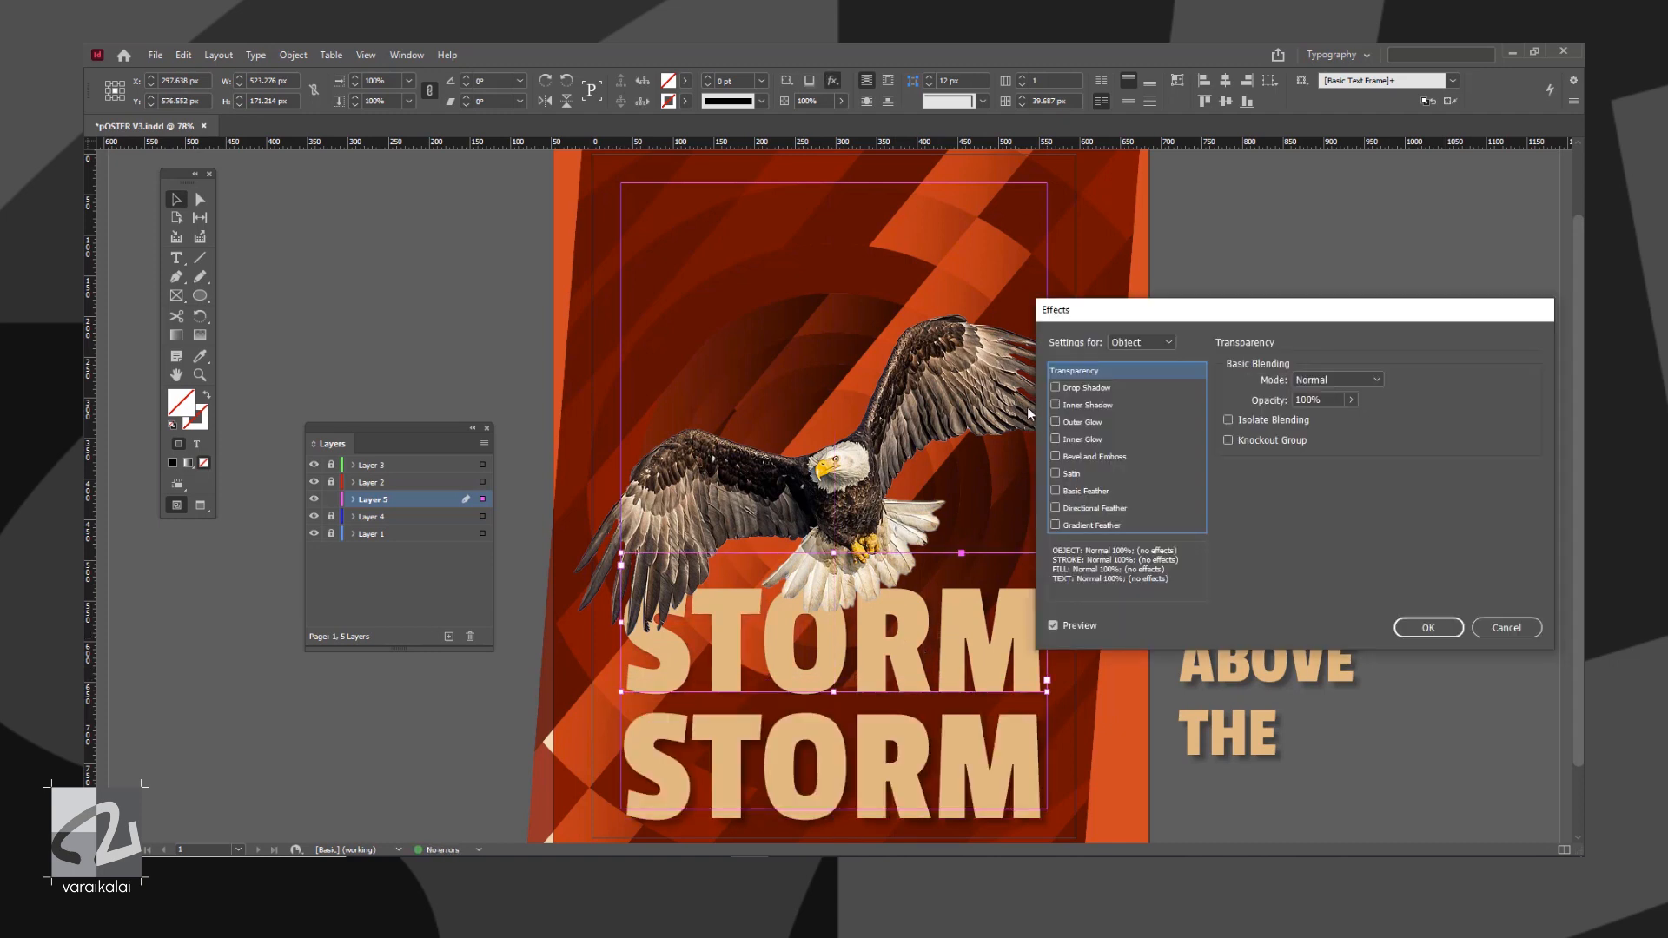
left_click(1081, 526)
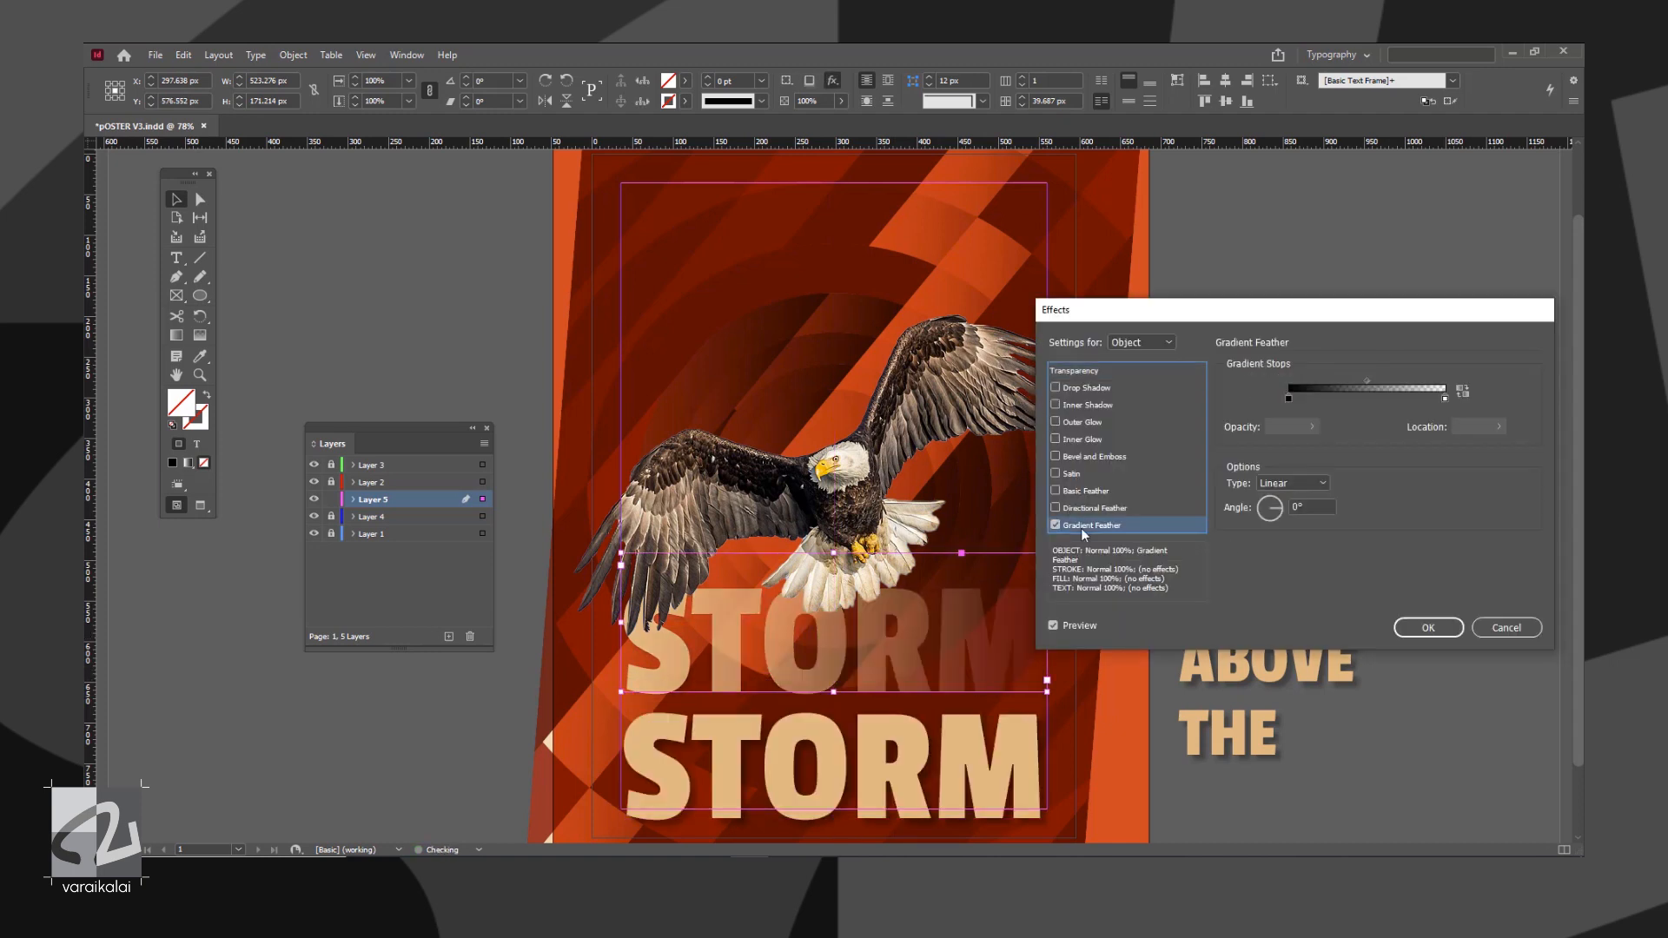
left_click_drag(1444, 398, 1397, 398)
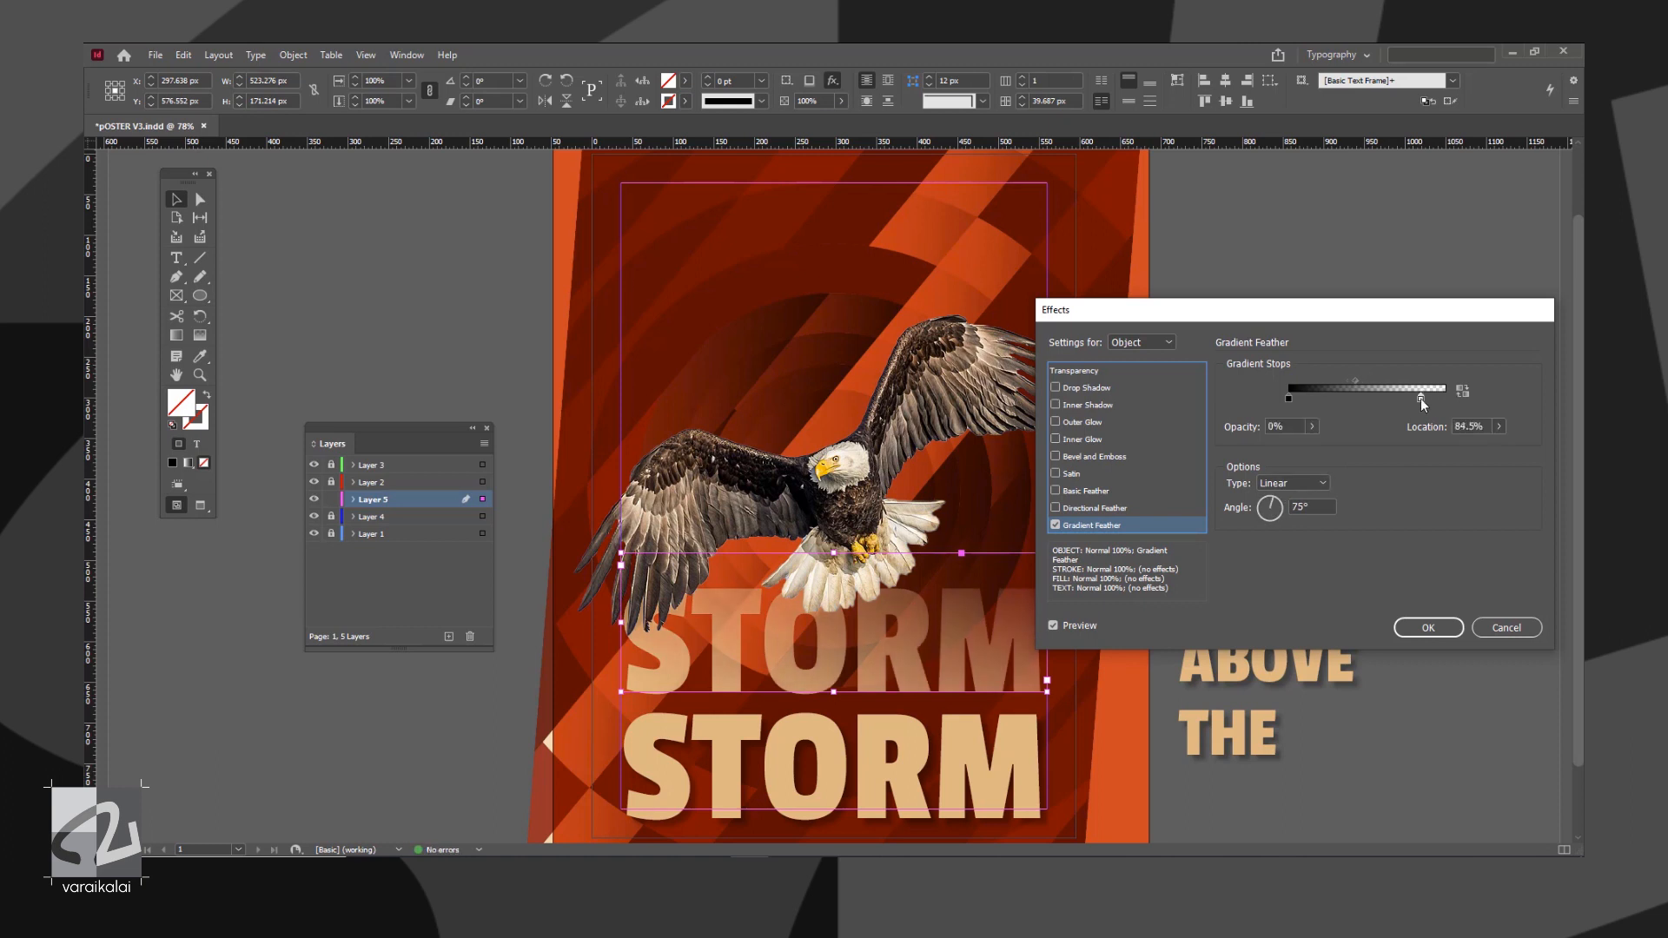
left_click_drag(1269, 507, 1277, 557)
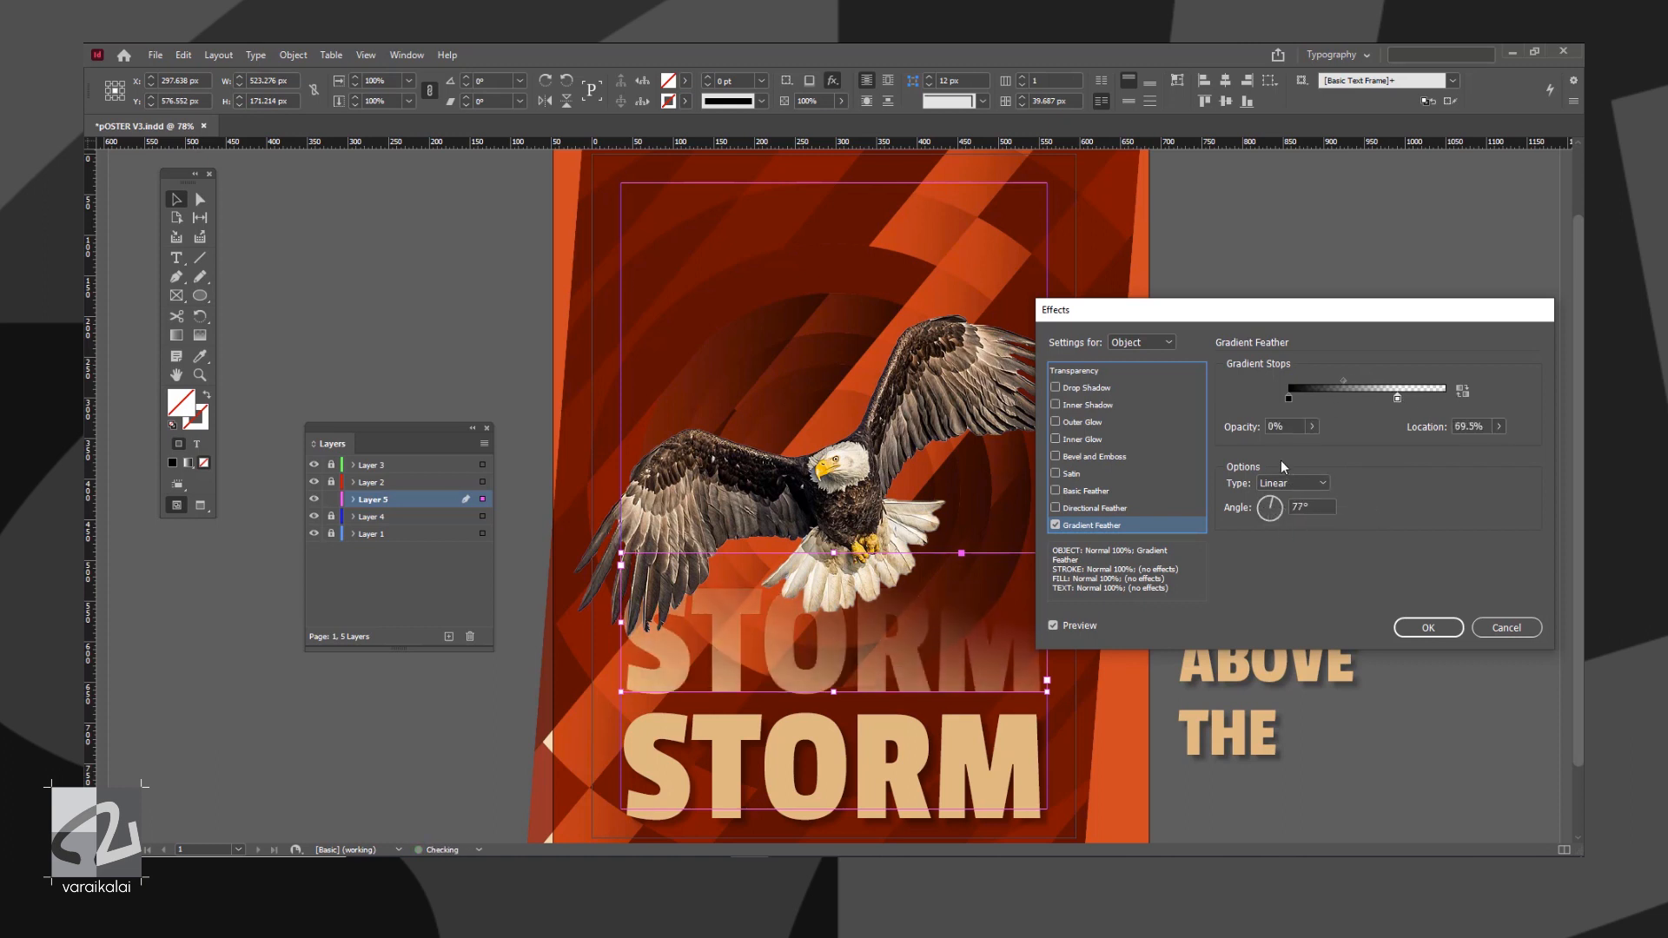
left_click(1421, 627)
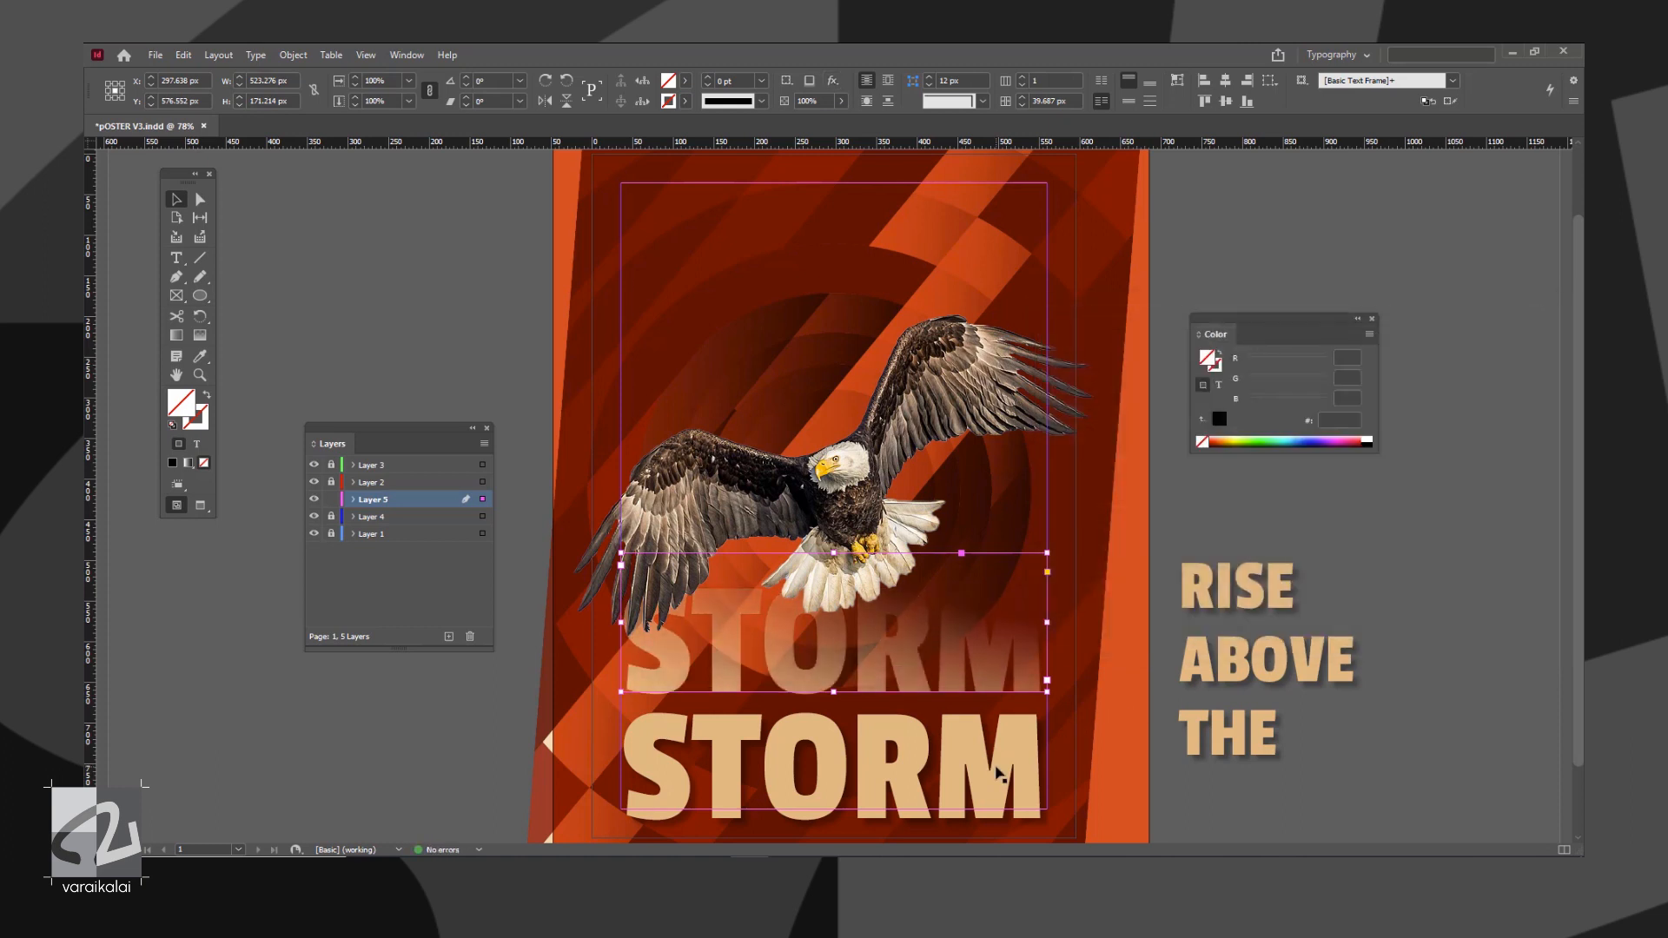
Move the lower STORM copy to a new layer above the faded word's, slightly overlapping that word, and remove its drop shadow
left_click(781, 800)
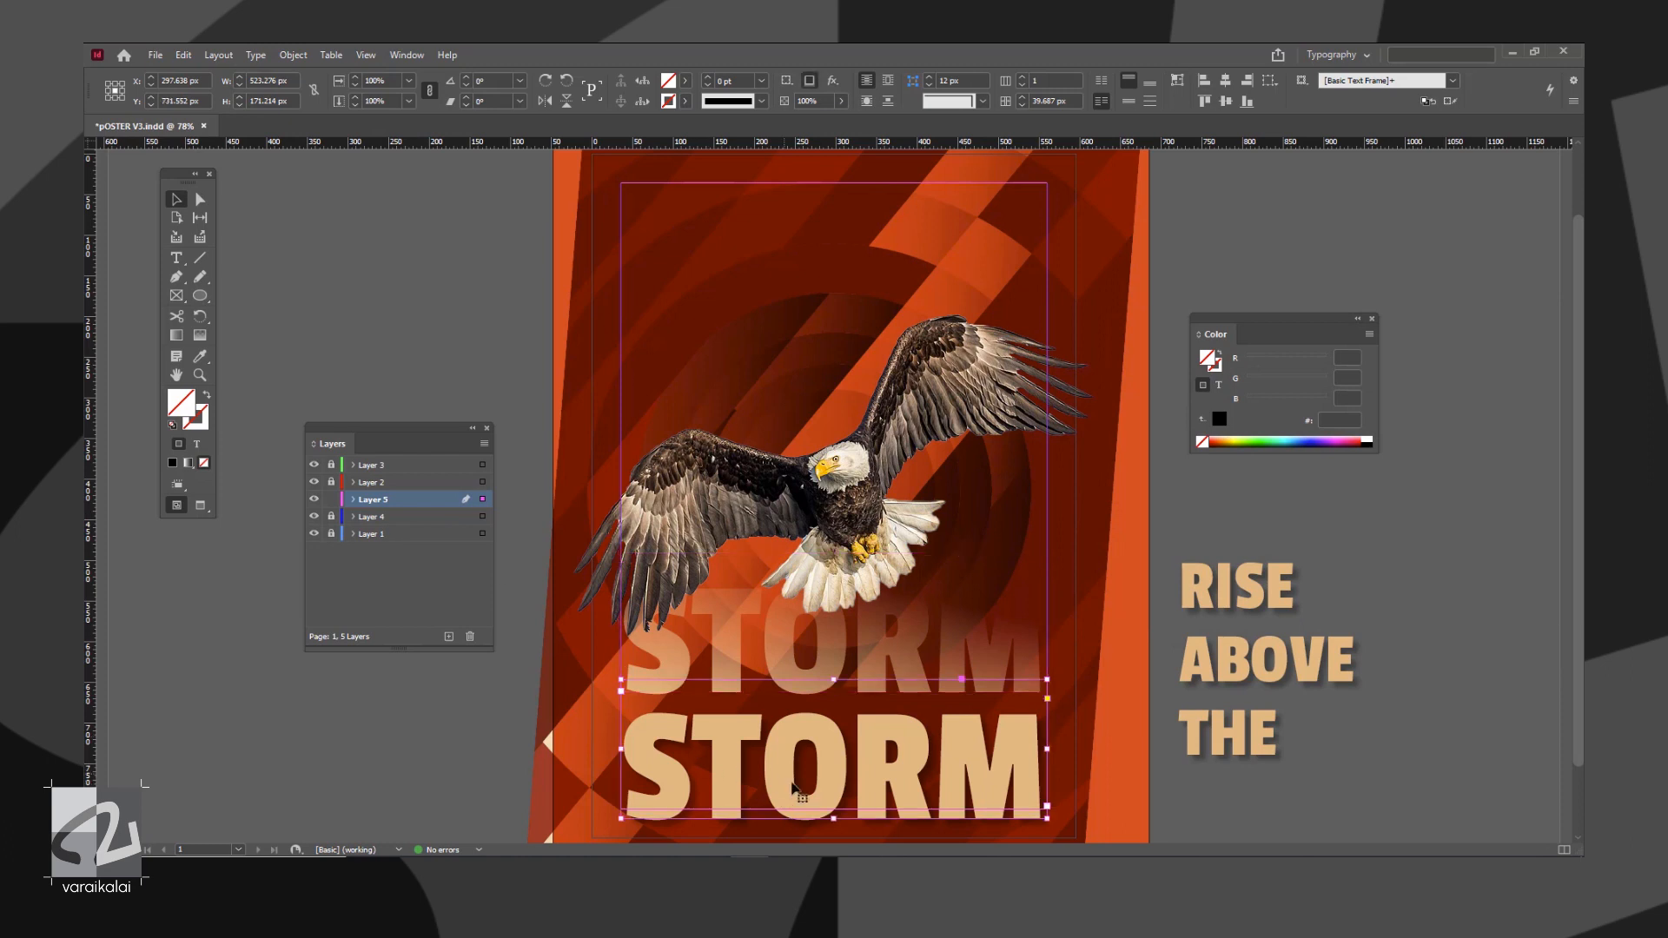
key("ctrl+x")
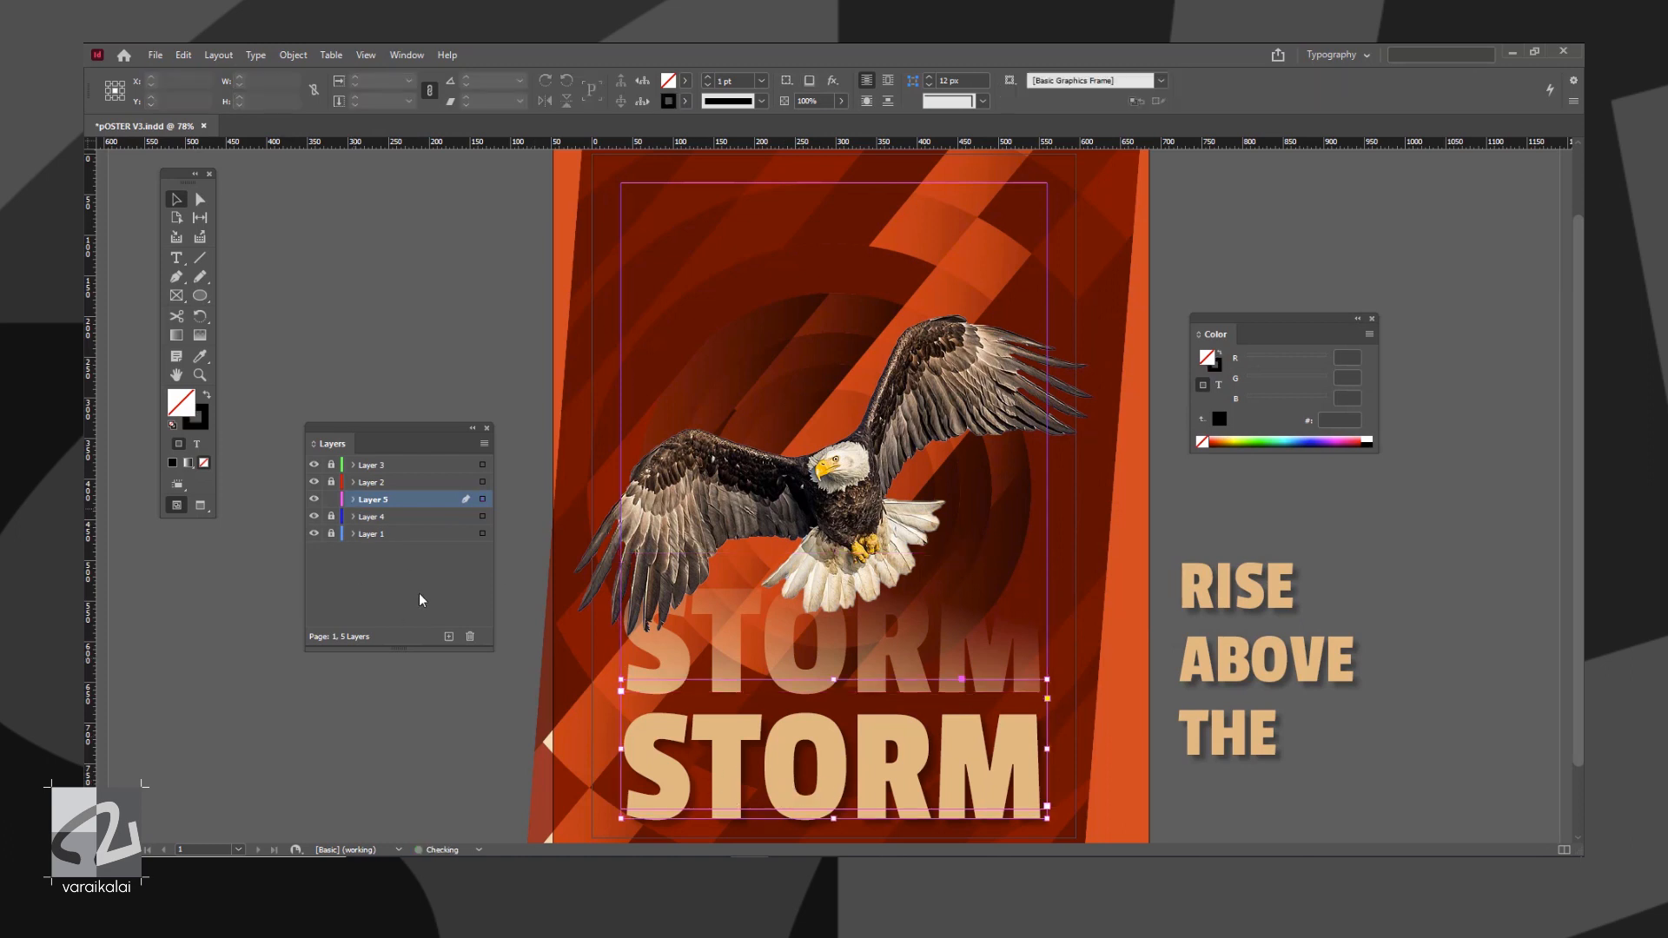
left_click(449, 637)
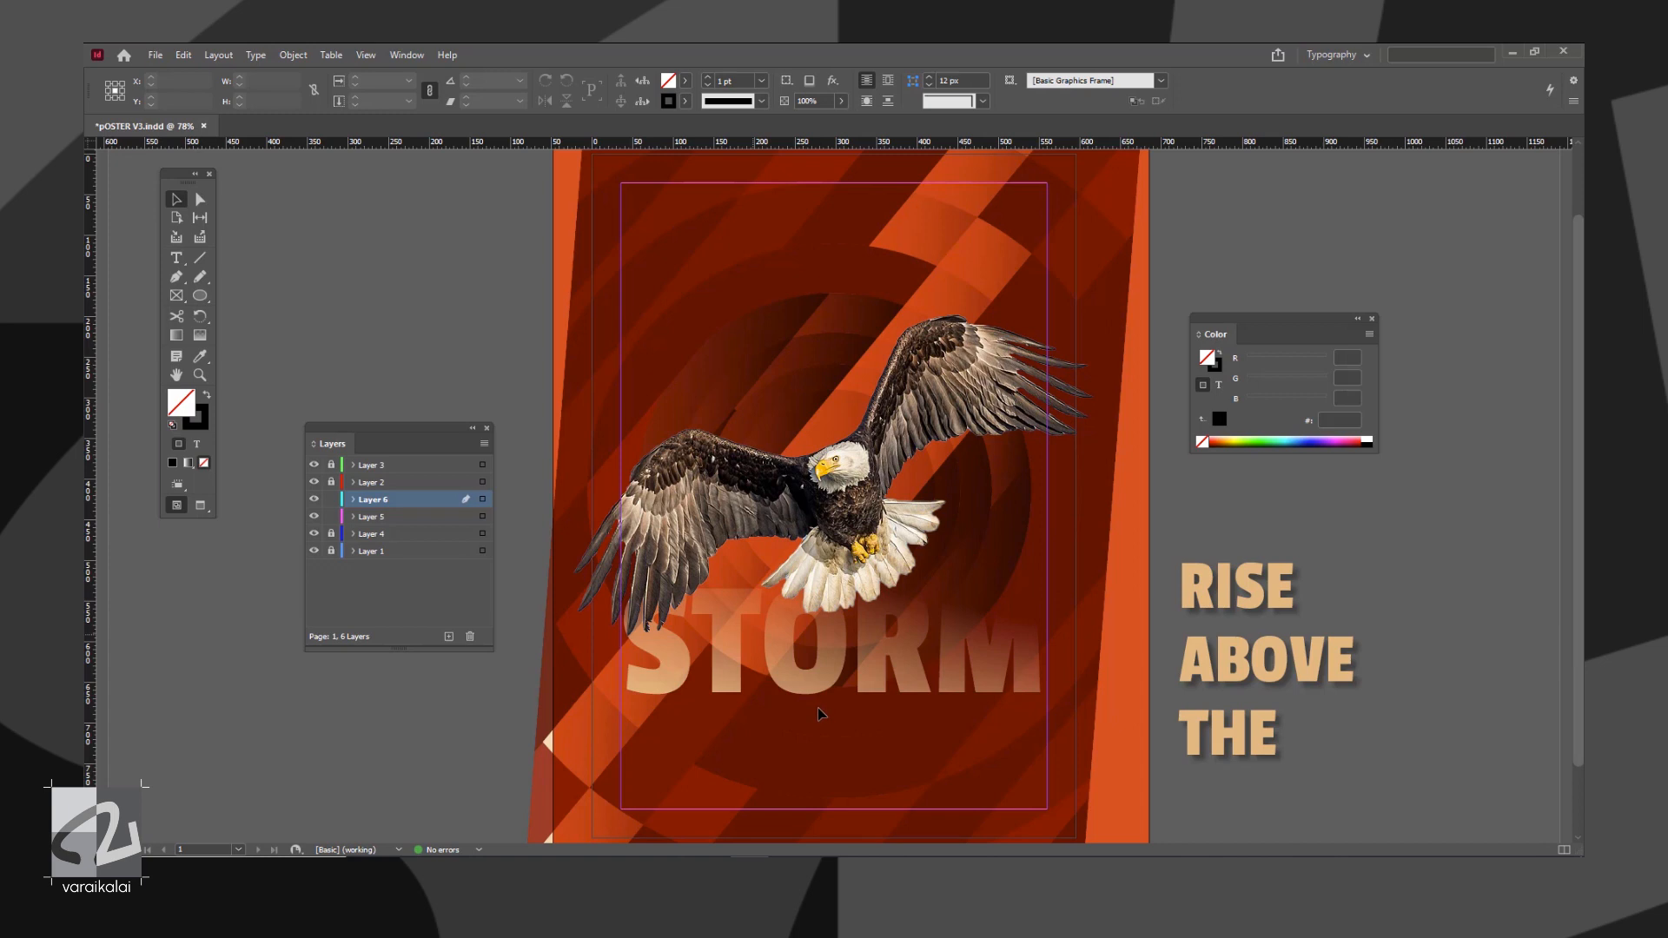
key("ctrl+v")
left_click_drag(1016, 516, 1010, 729)
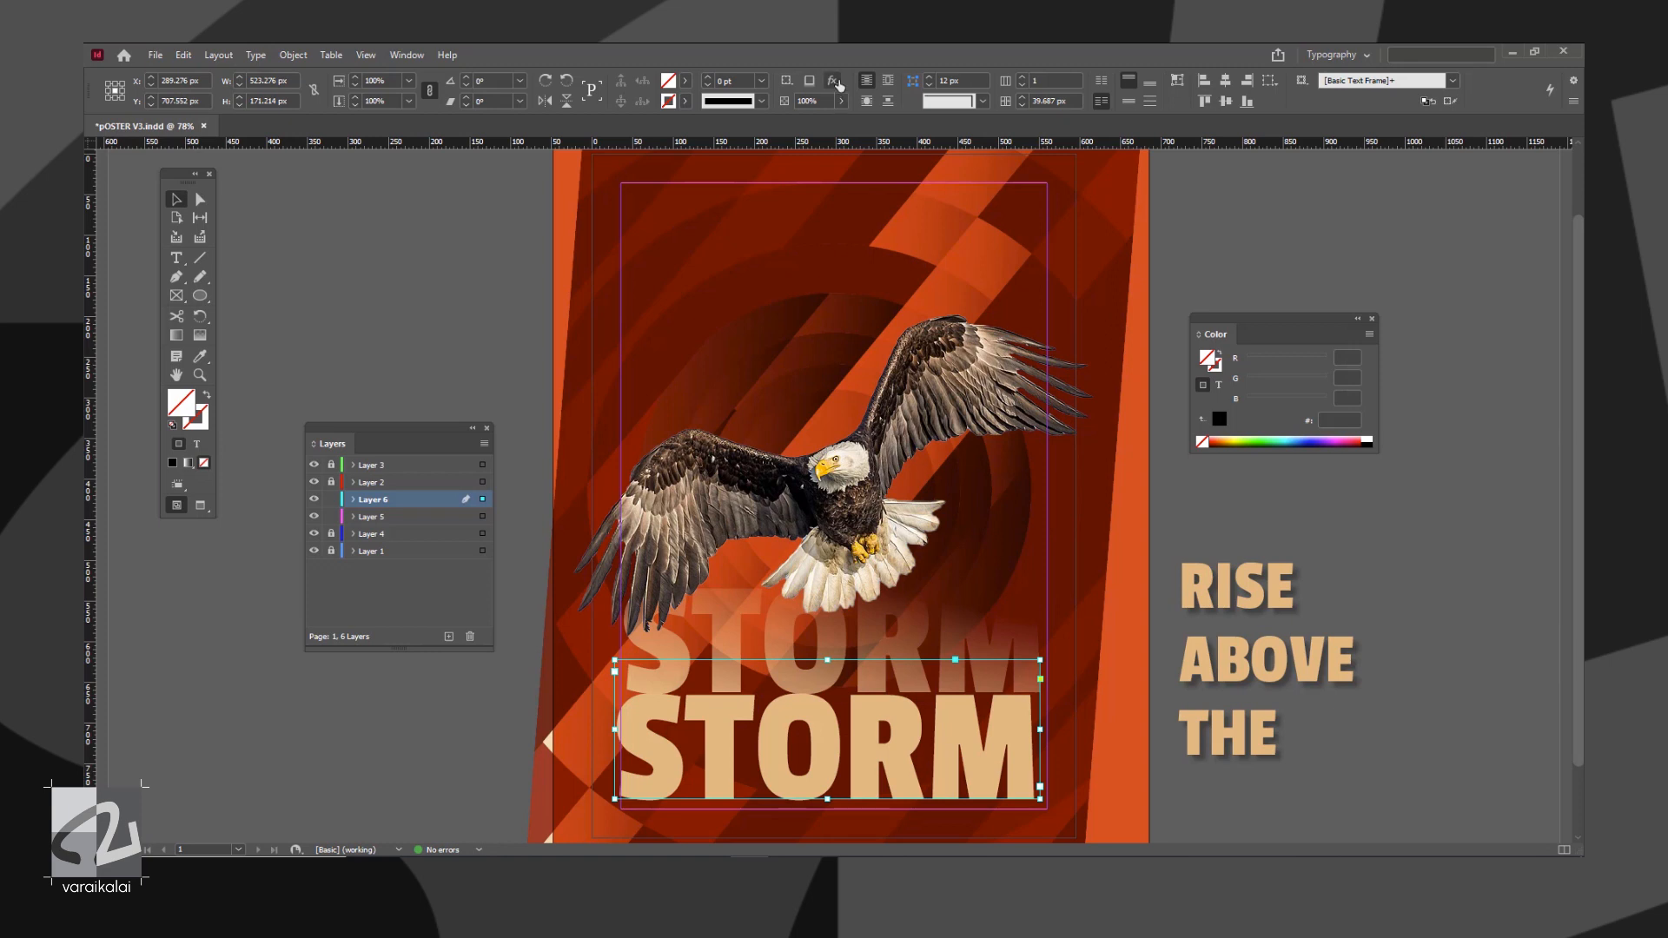
Save the lower STORM text's fill colour, R=230 G=185 B=130, as a new swatch
key("F6")
key("F6")
left_click(1217, 383)
left_click(1209, 358)
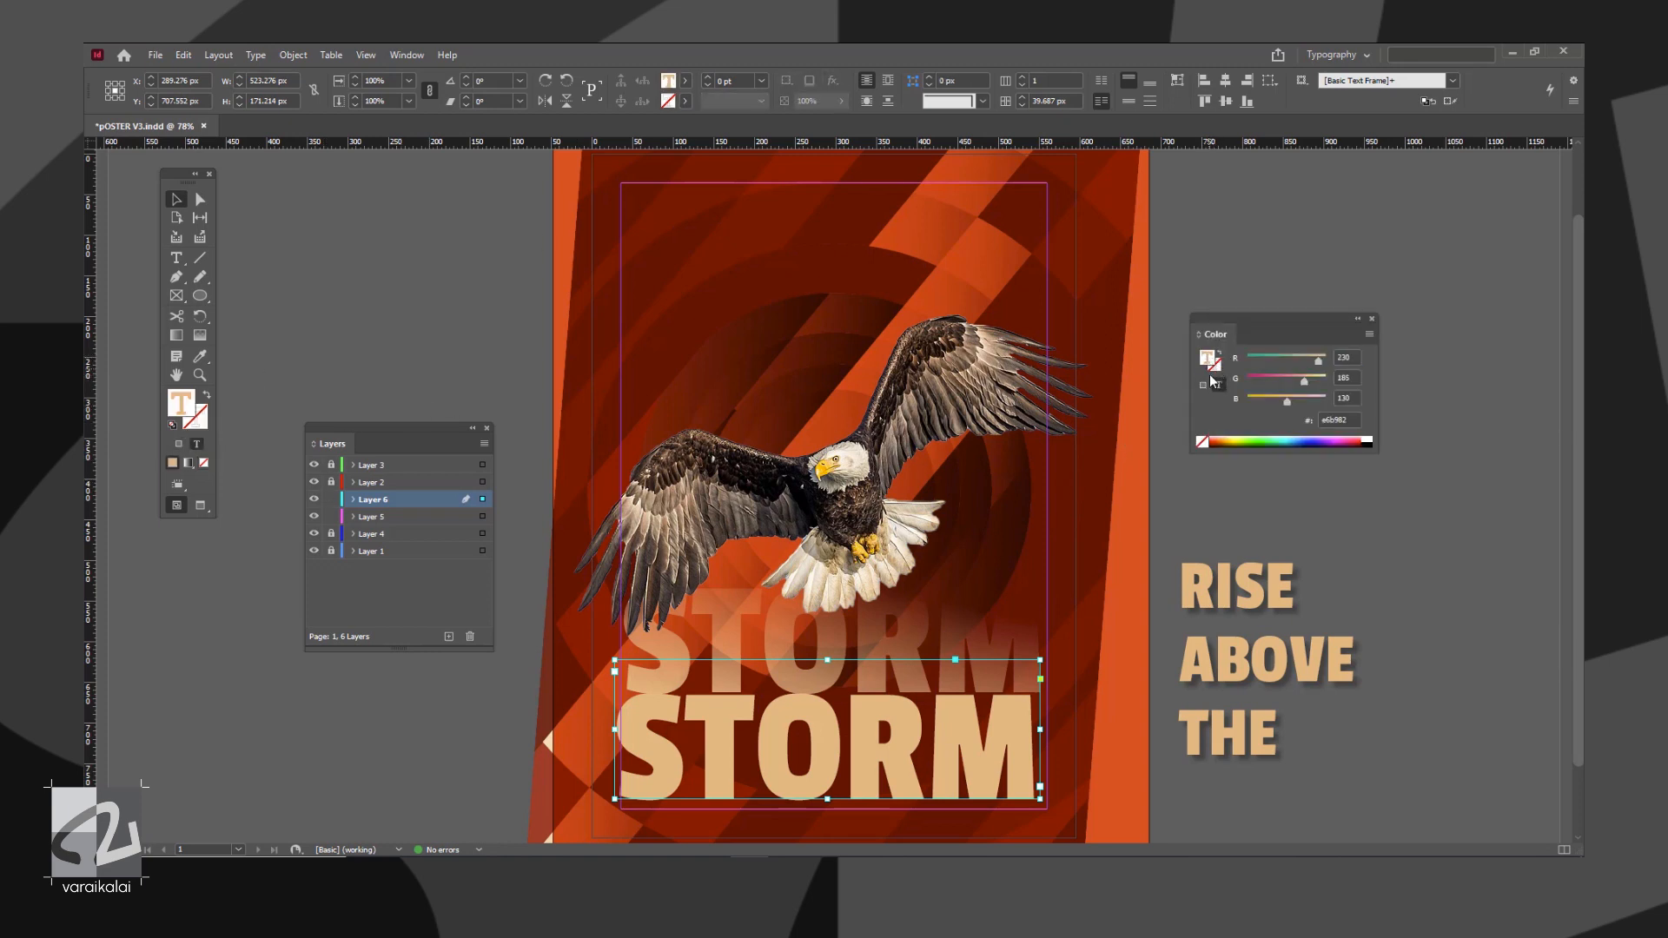
key("F5")
left_click_drag(536, 415, 1295, 488)
left_click_drag(1265, 317, 1258, 221)
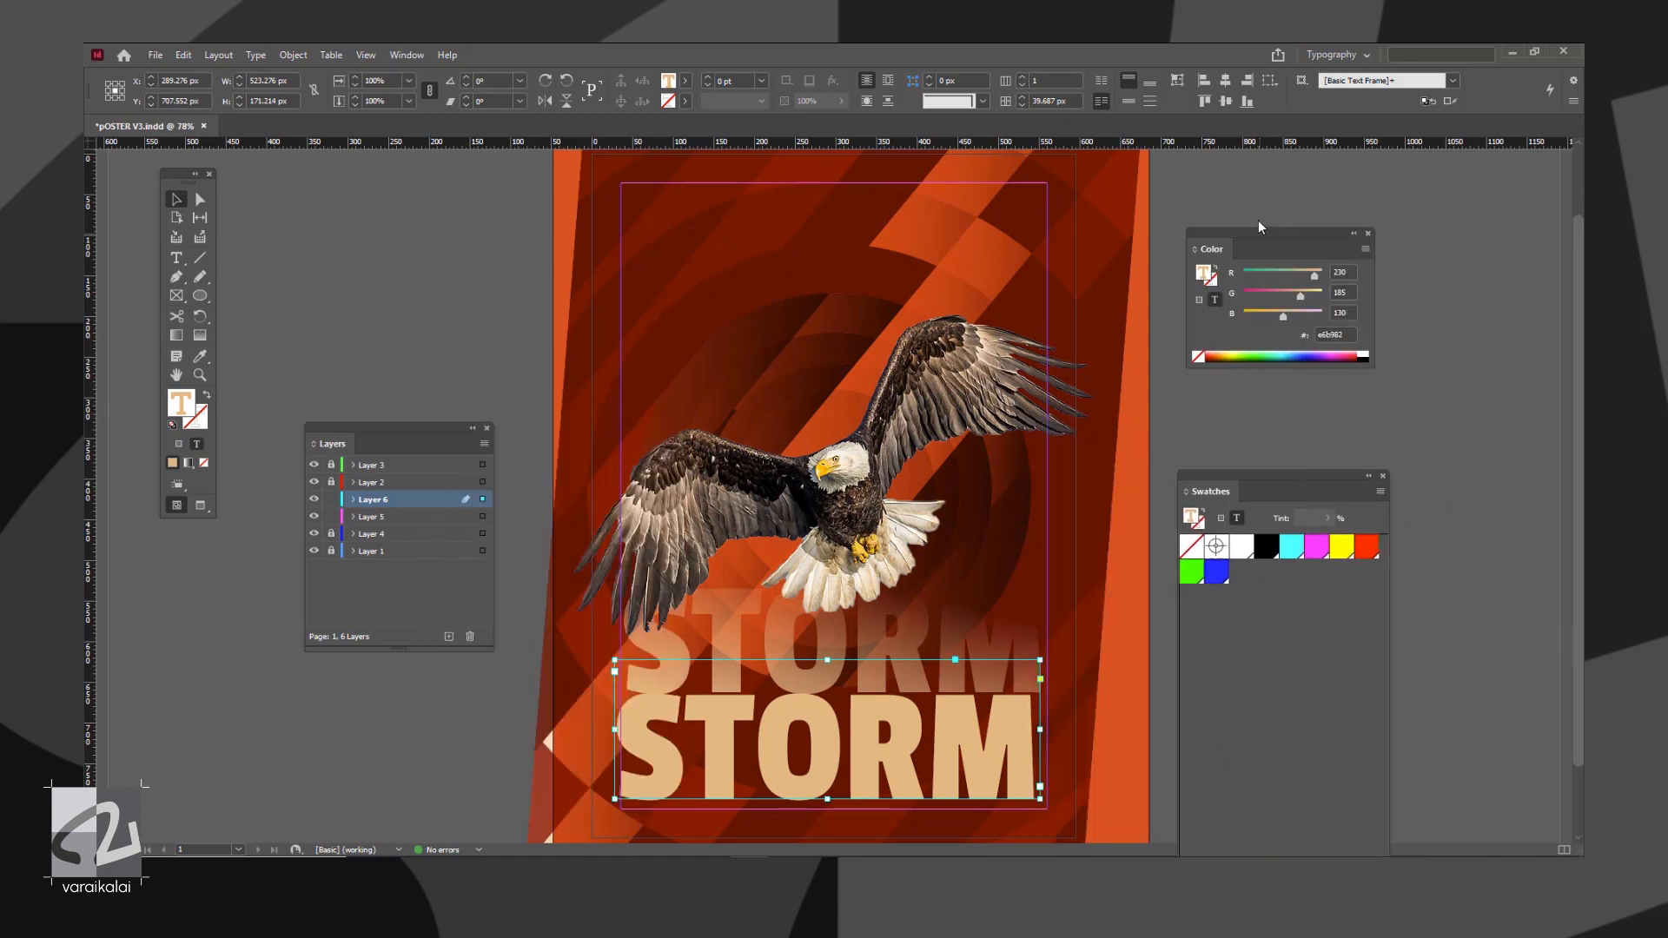
left_click_drag(1260, 481, 1275, 394)
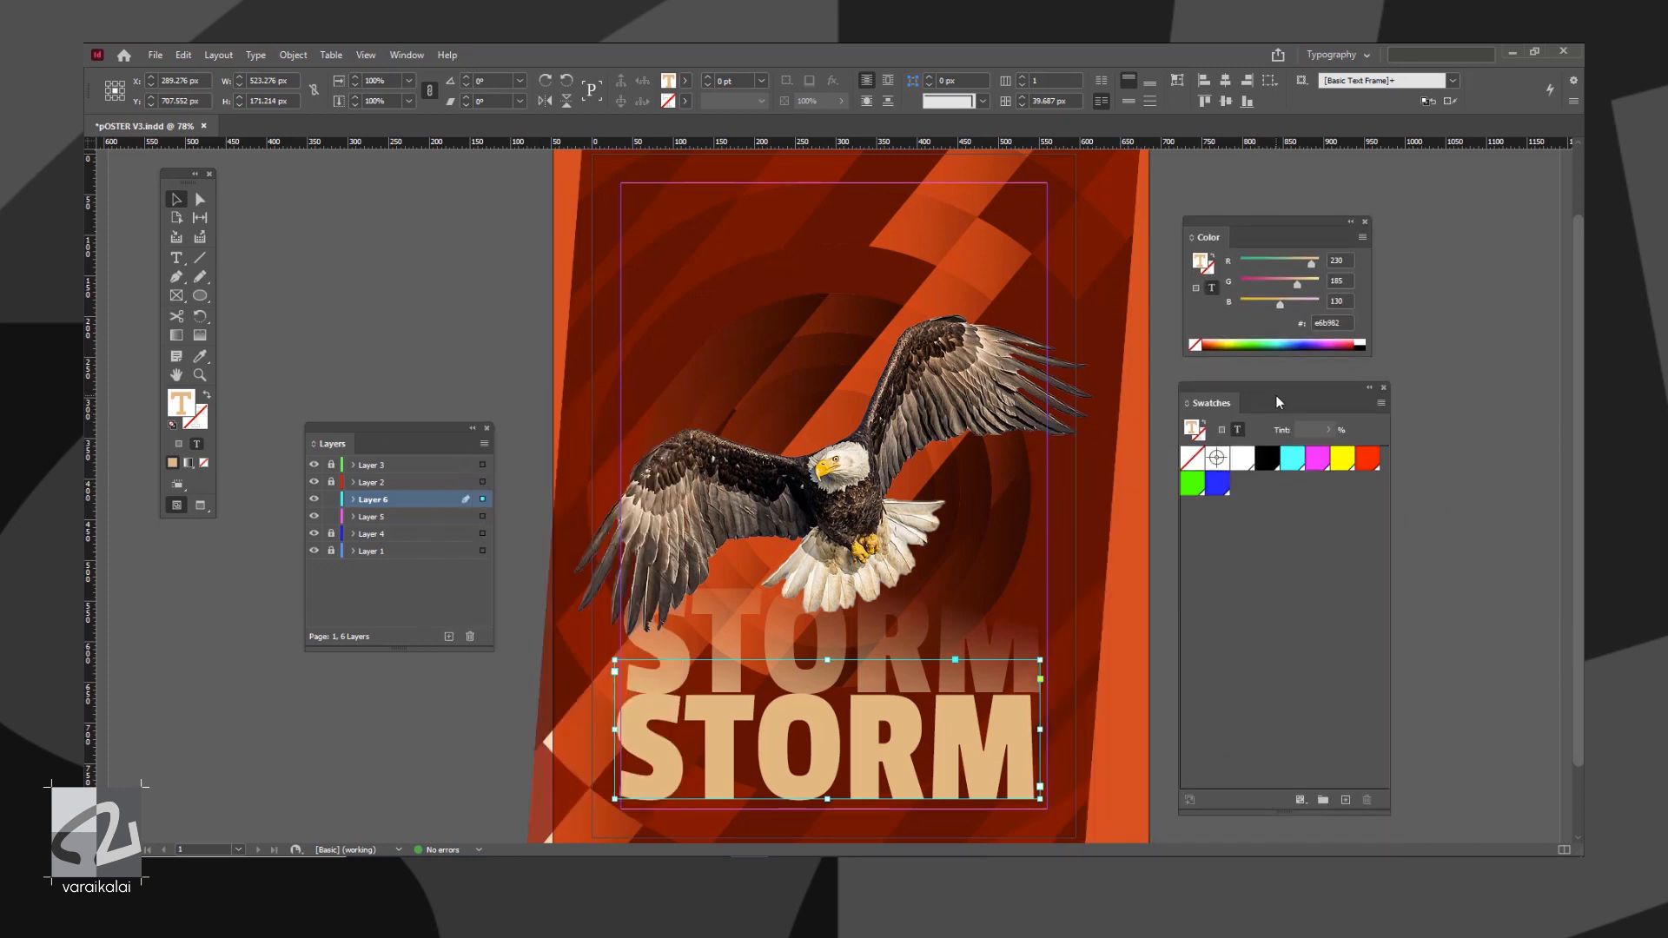
left_click(1345, 803)
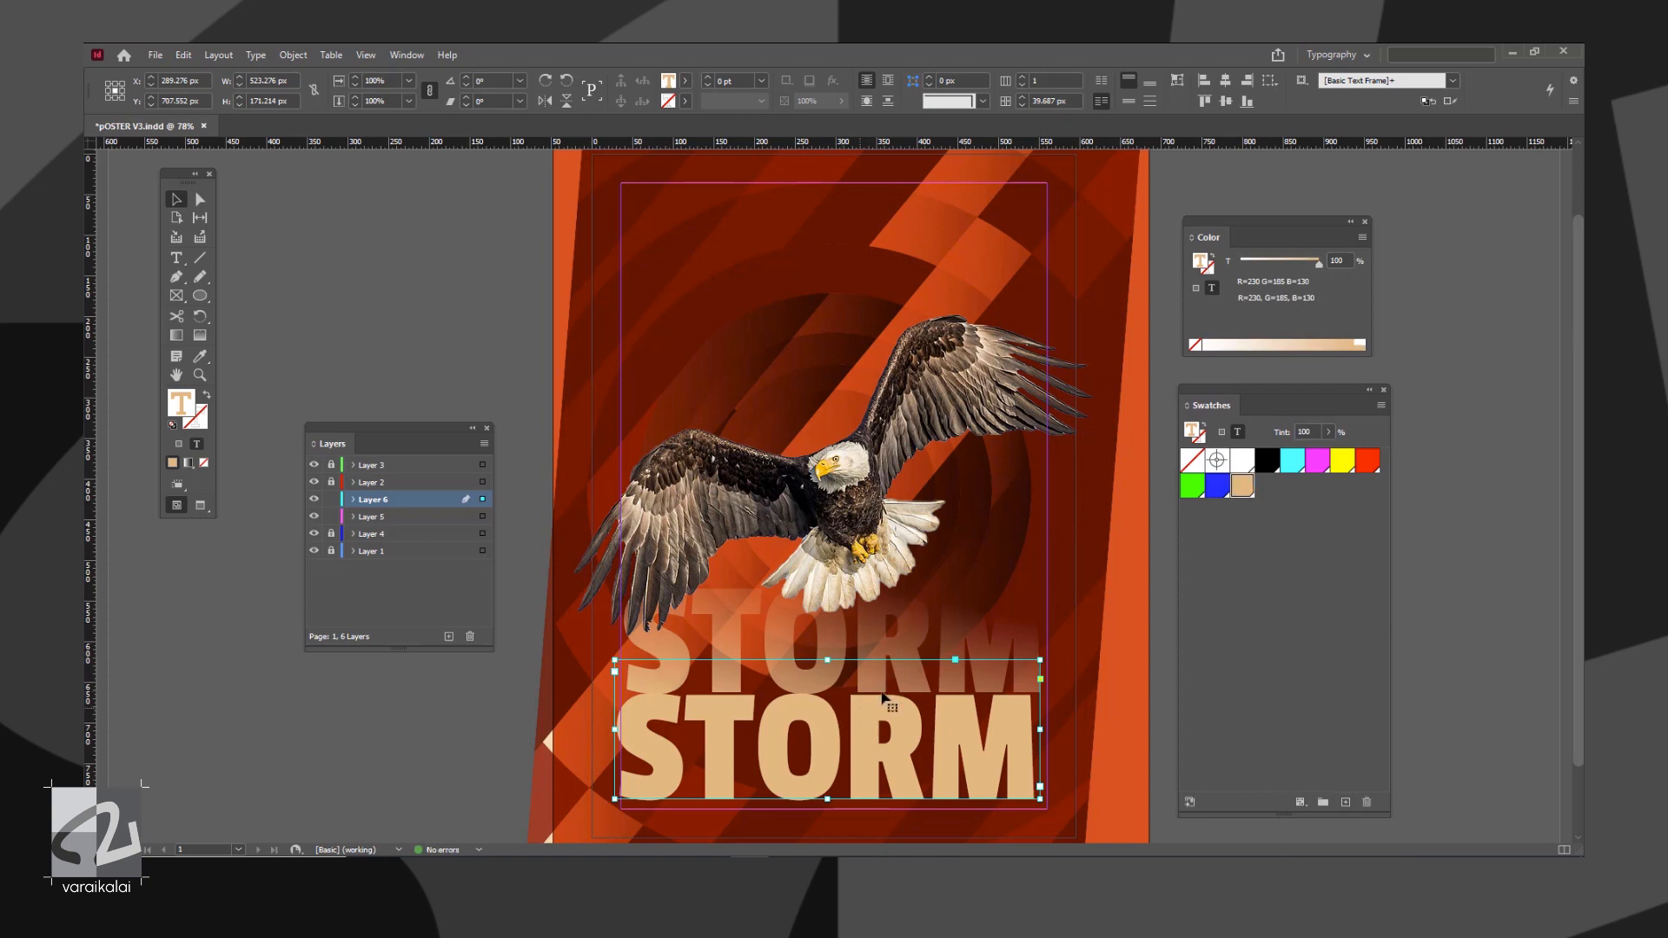
Give the lower STORM text no fill and a 2 pt stroke in the R=230 G=185 B=130 swatch, placed over the faded STORM
left_click(1196, 344)
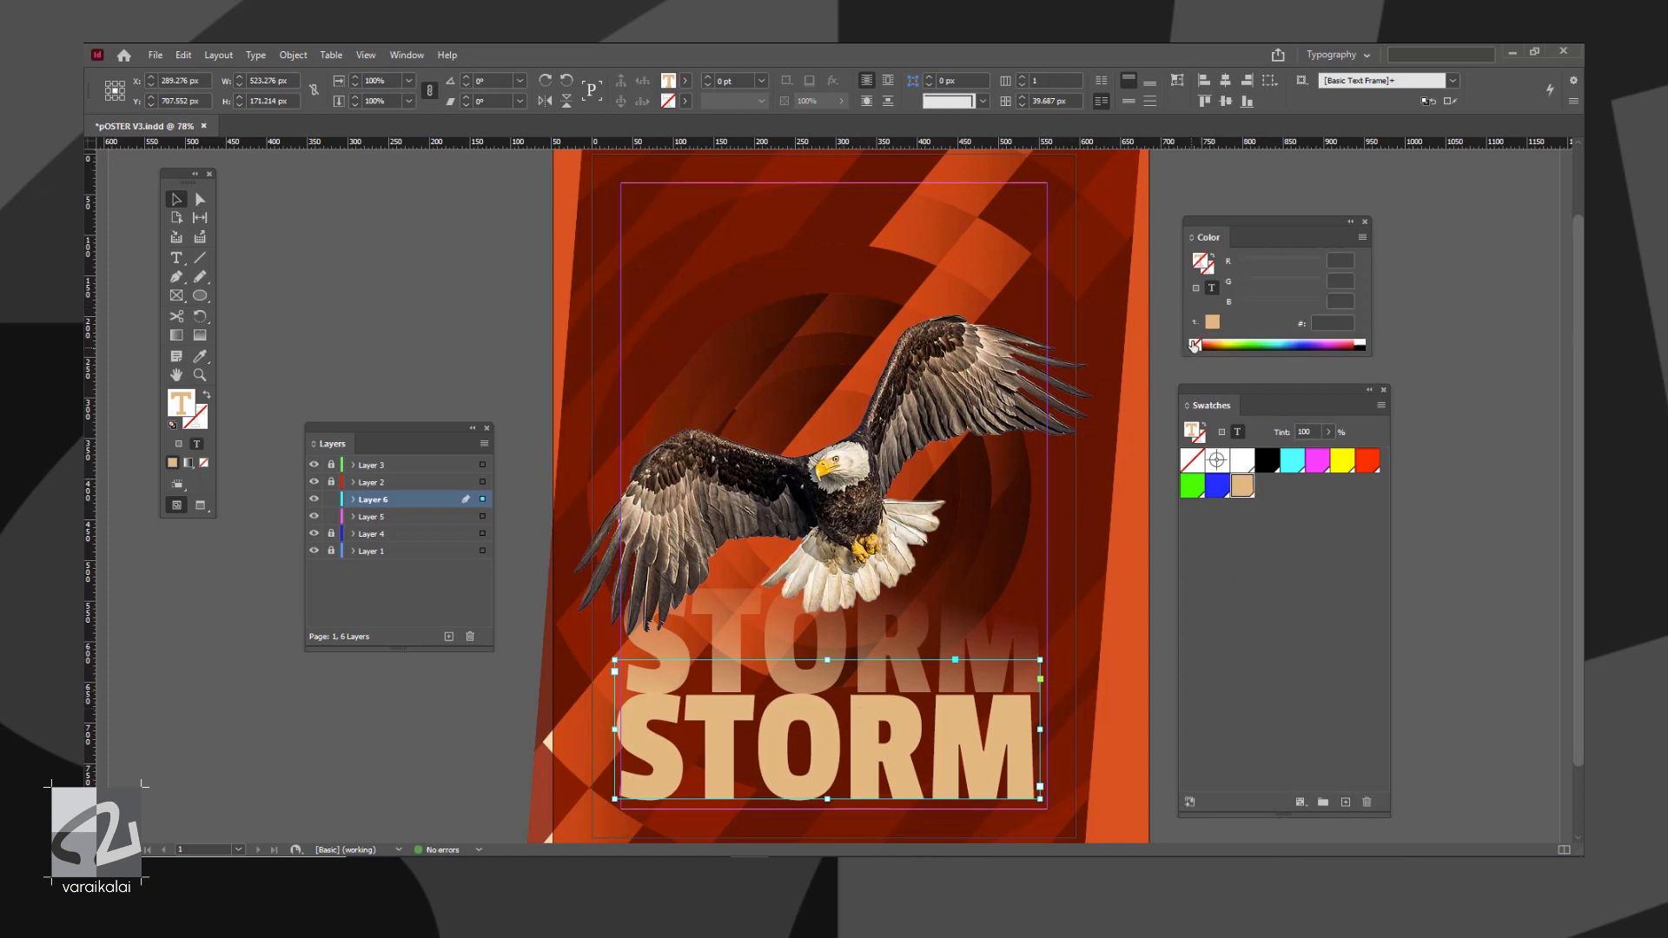
left_click(1211, 269)
left_click(1242, 486)
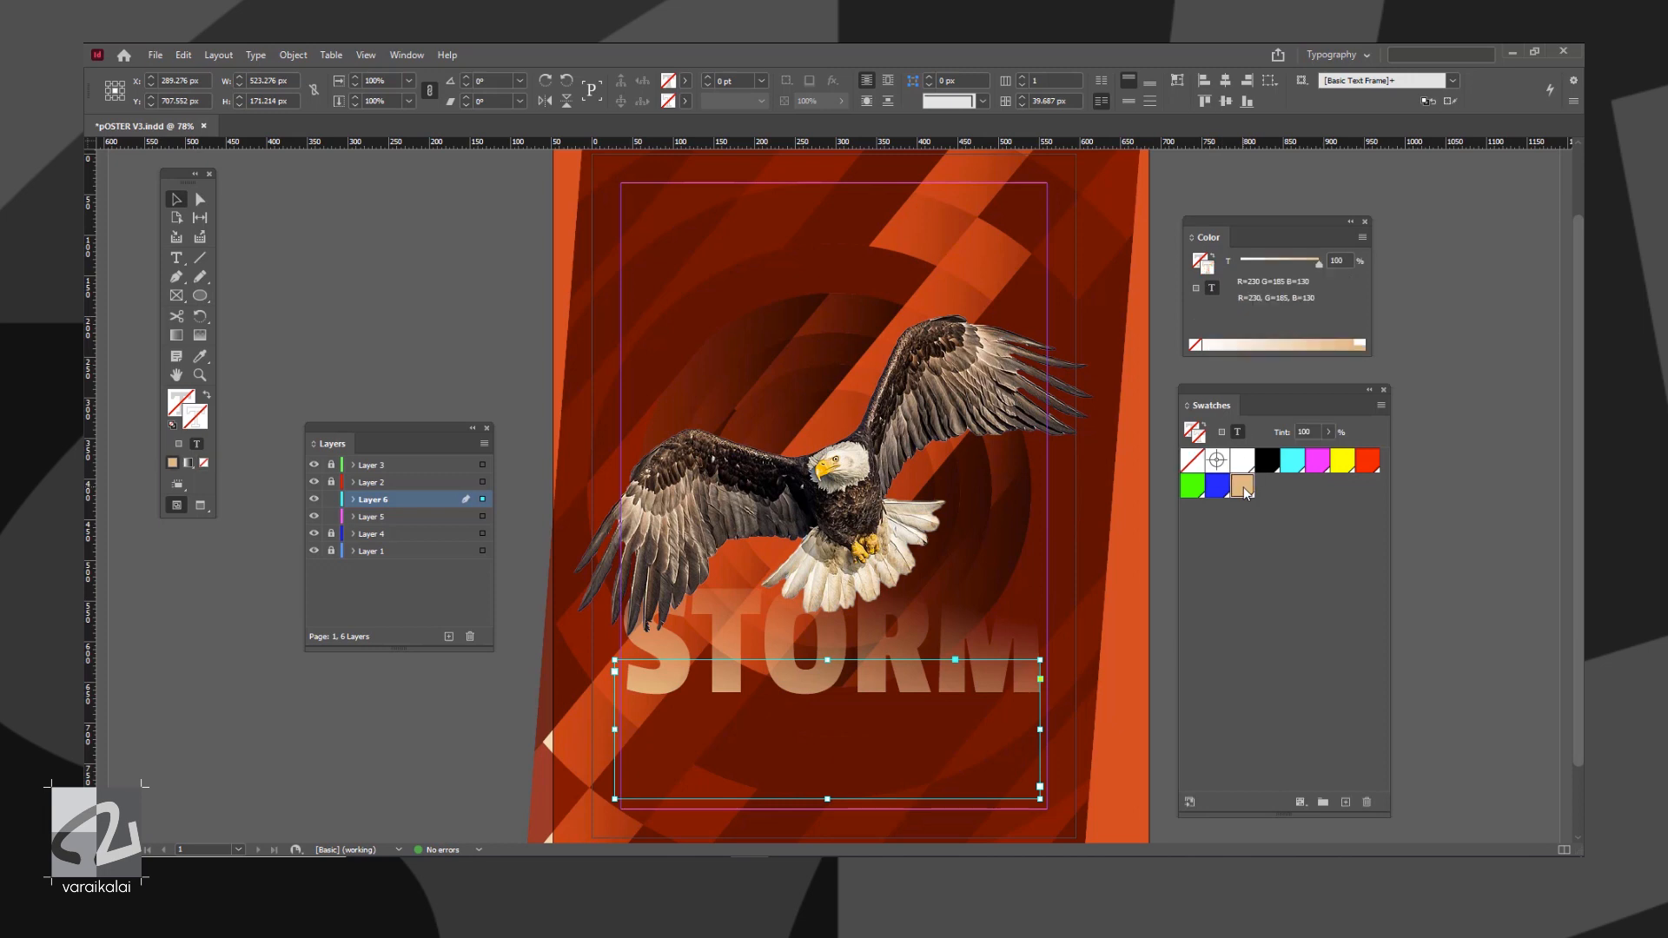
left_click_drag(965, 761, 974, 662)
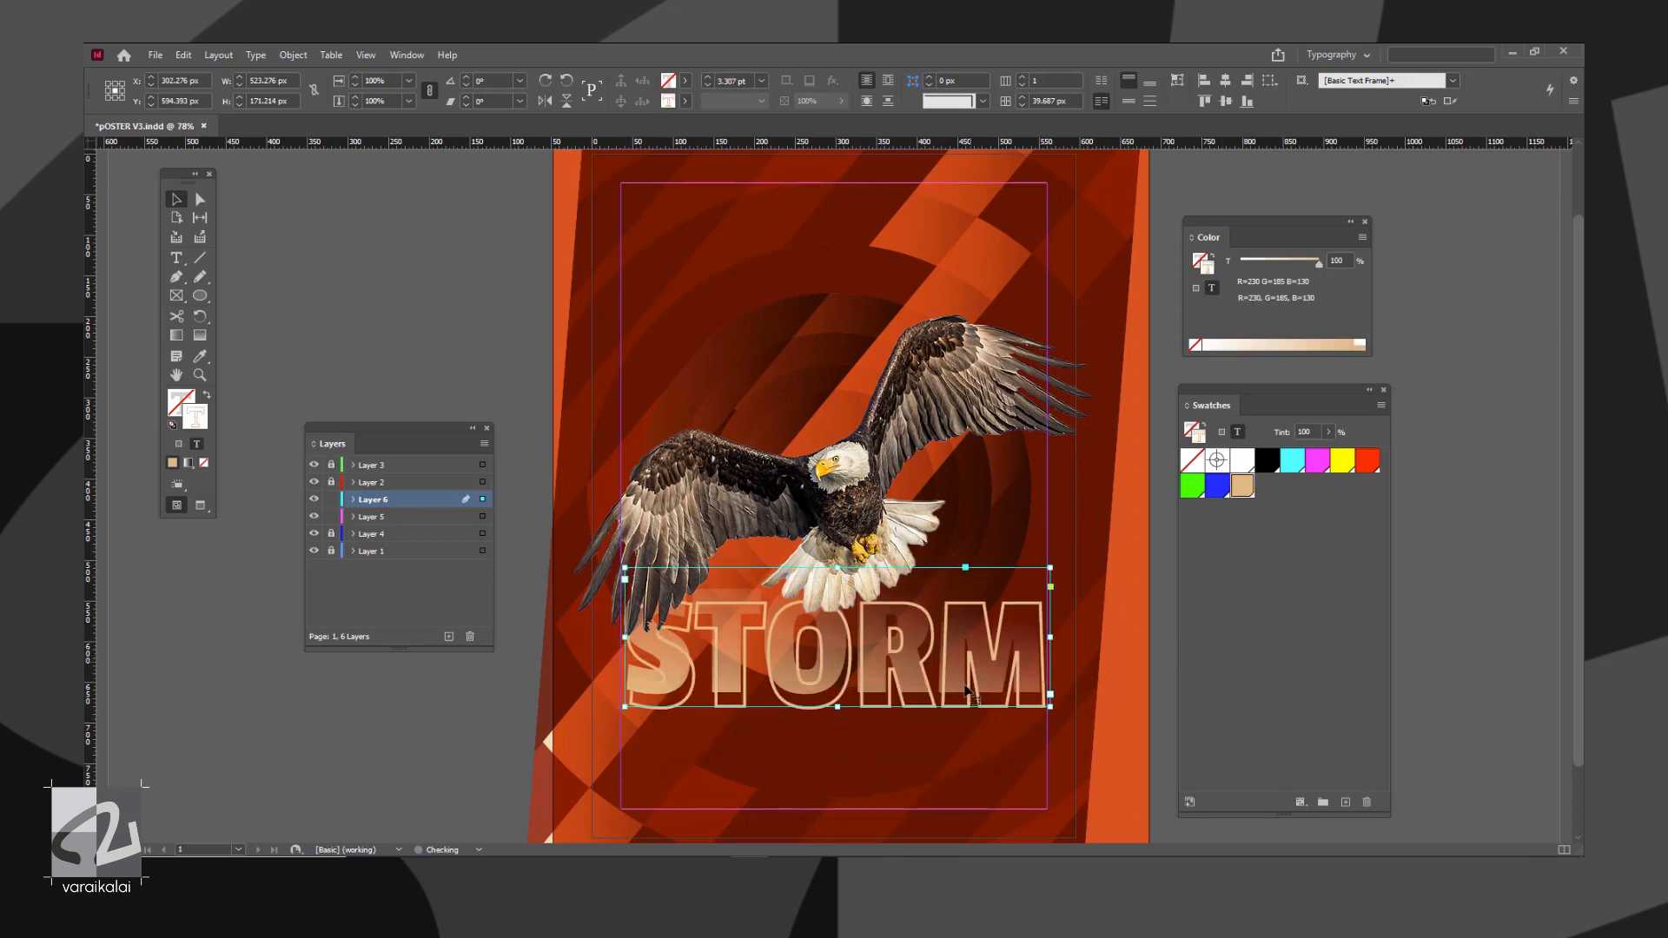
left_click(709, 84)
Align the outlined STORM exactly with the edges of the faded STORM, then deselect it
left_click_drag(916, 687, 925, 641)
key("Left")
key("Left")
key("Left")
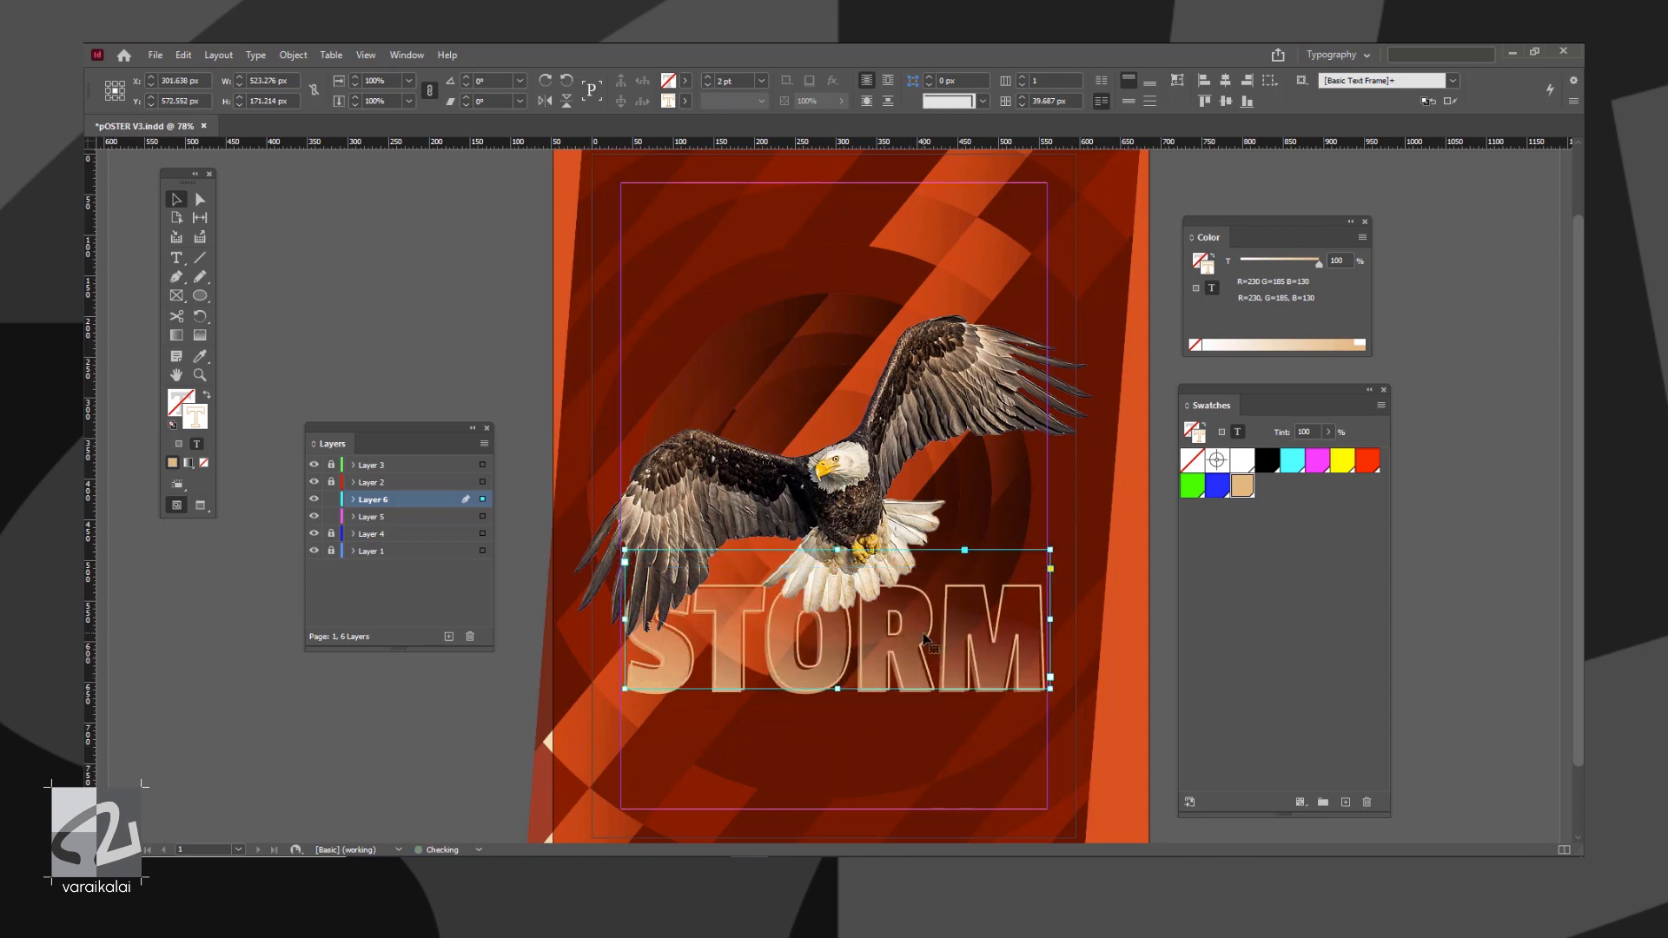
key("Down")
key("Down")
key("Down")
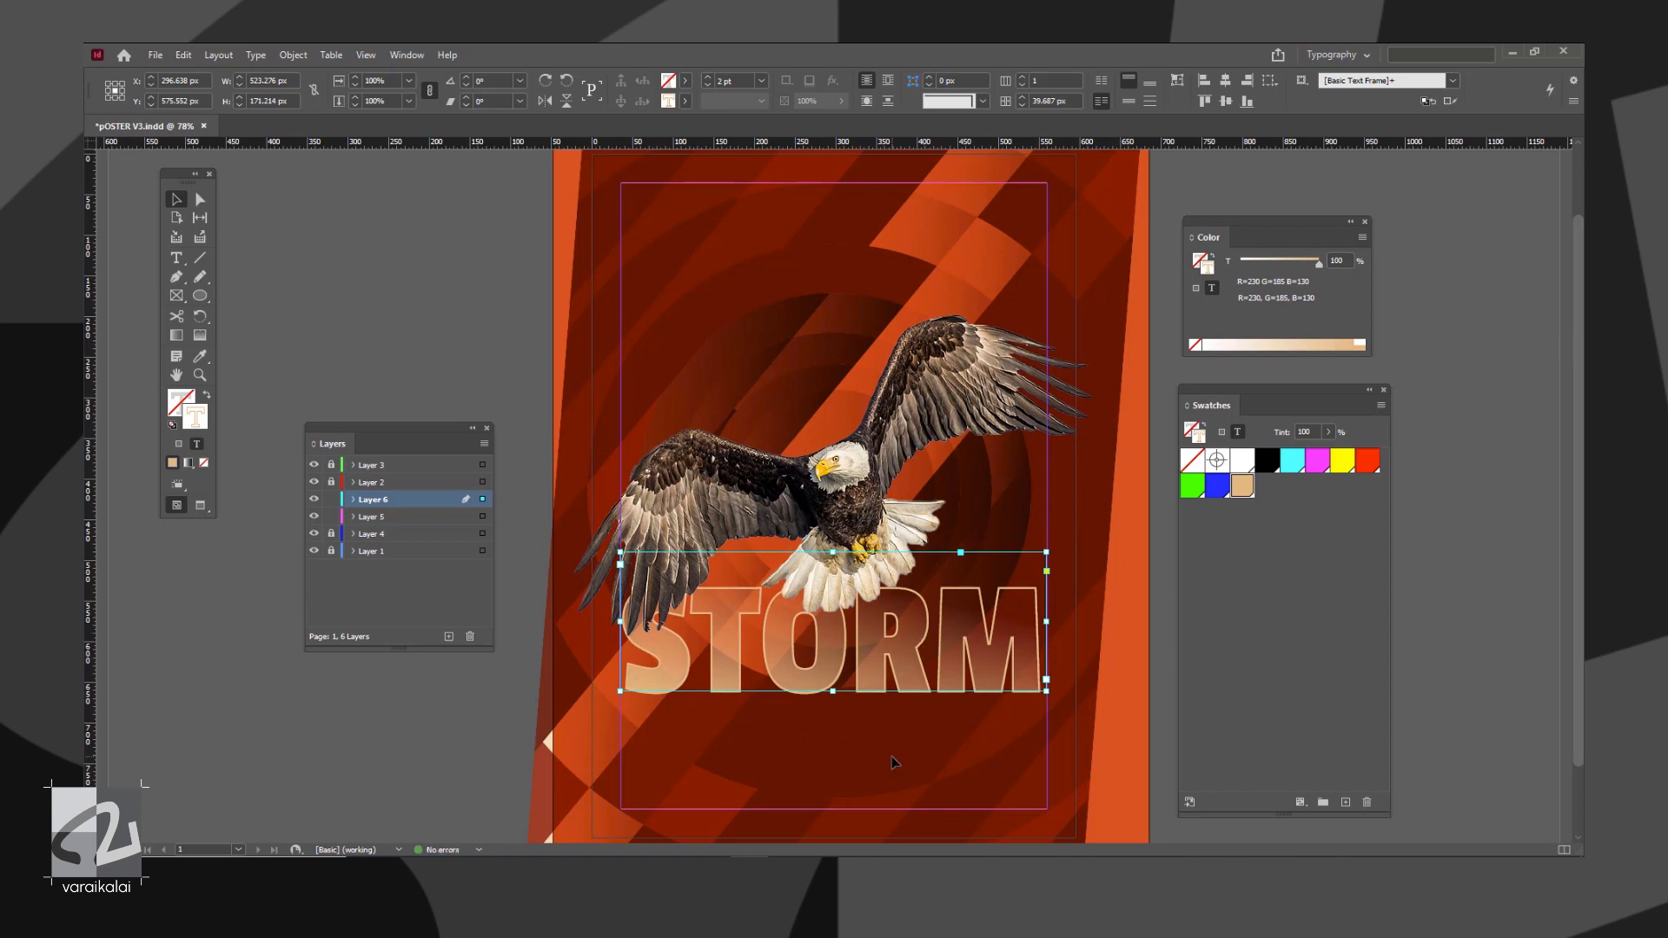
left_click(895, 761)
scroll(834, 771, "up", 1)
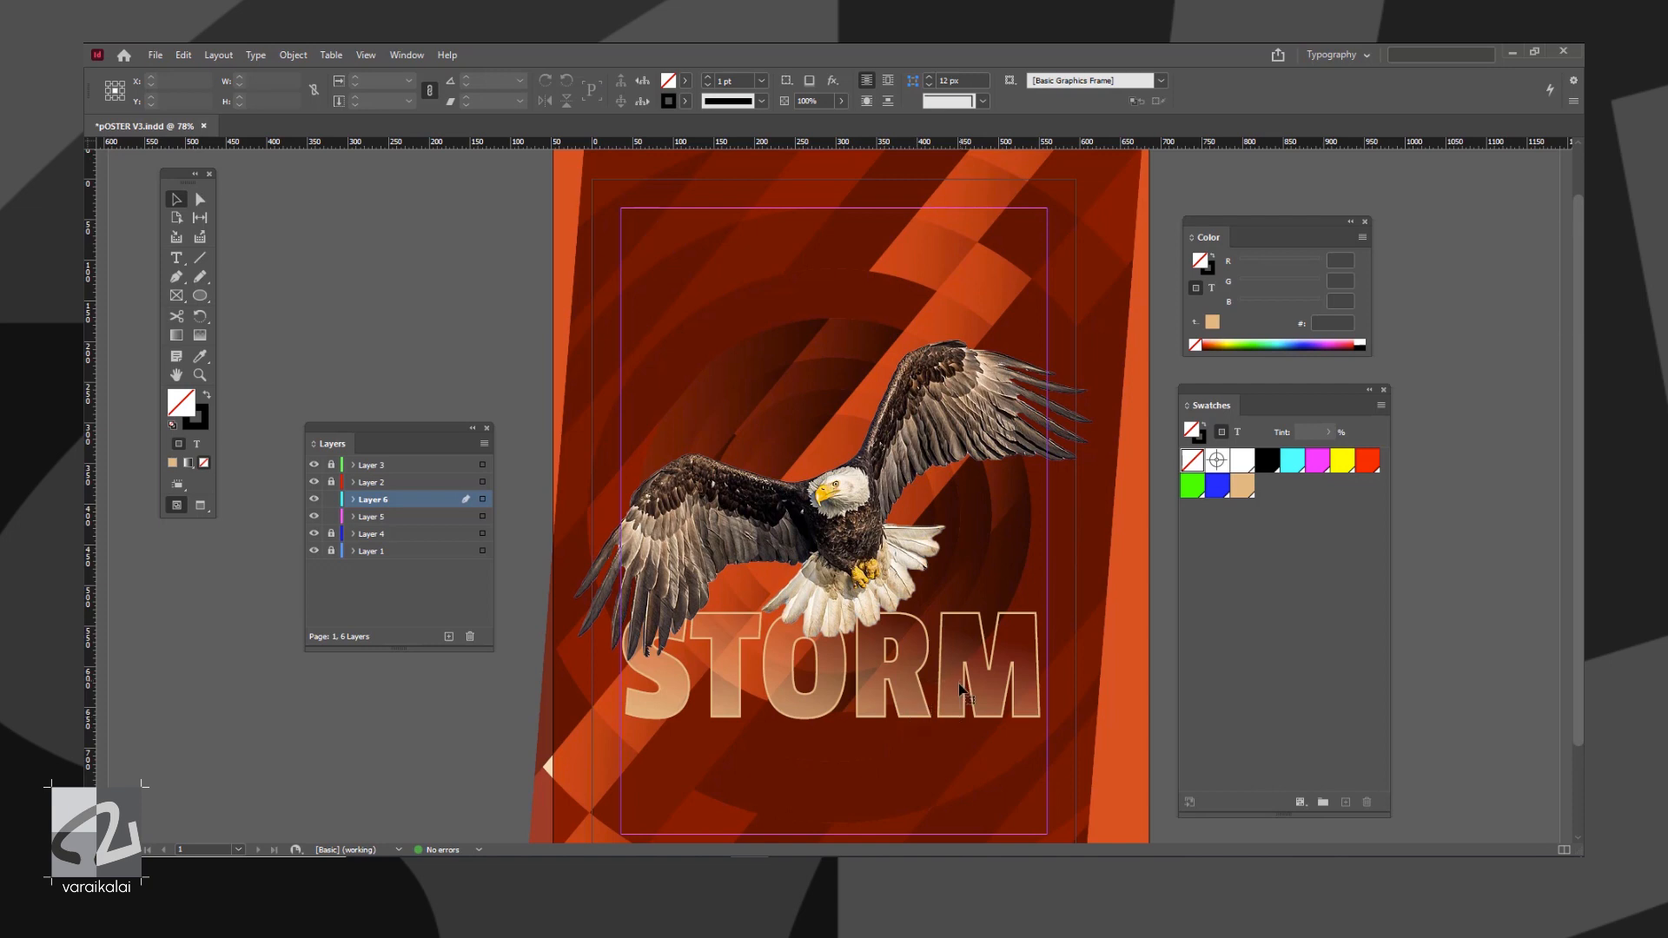
Lock Layer 5 and duplicate the outlined STORM straight up to the area behind the eagle's raised wing
left_click(953, 712)
left_click(331, 516)
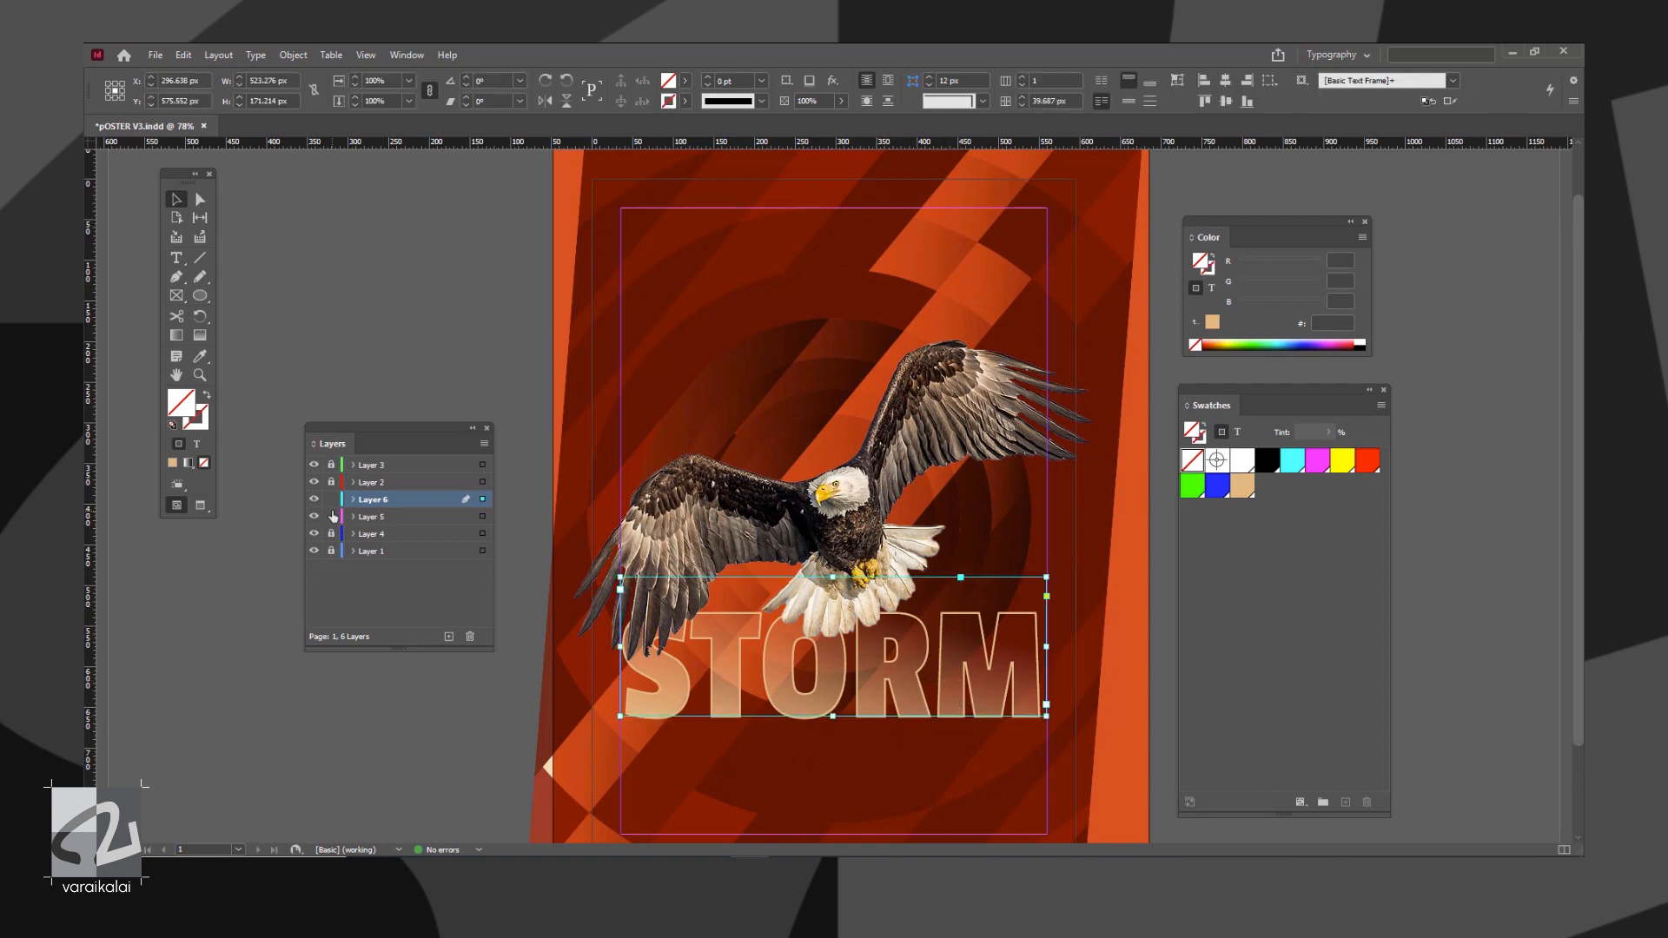
left_click_drag(777, 674, 781, 377)
Change the upper outlined copy's text to RISE in capitals
double_click(780, 369)
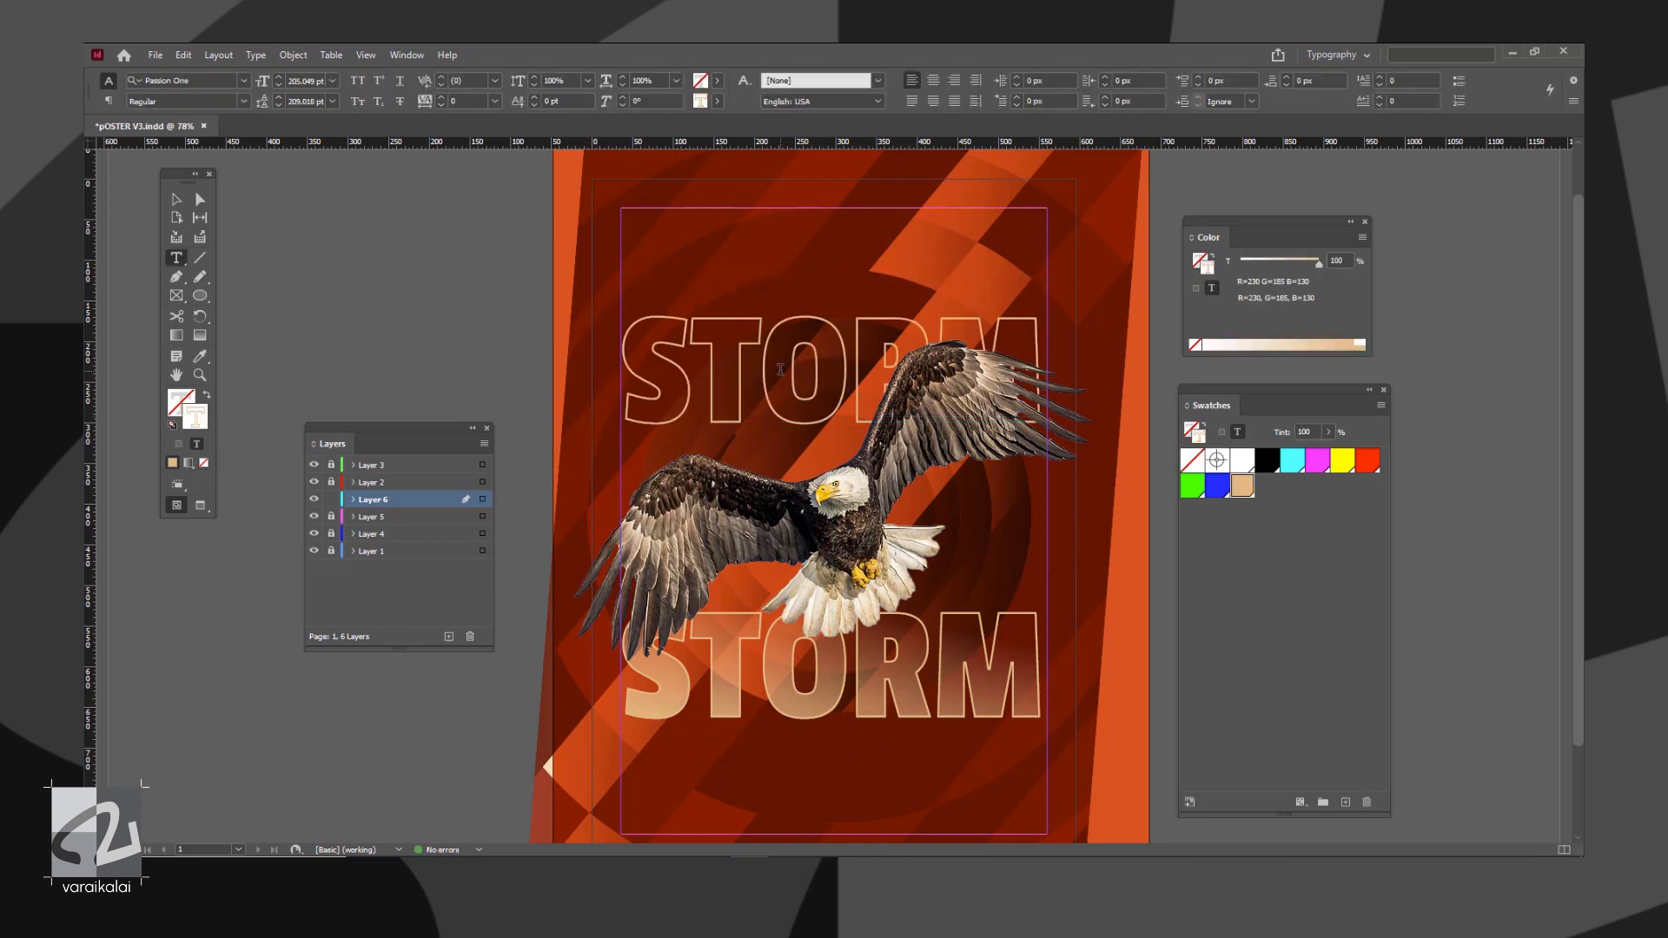
key("ctrl+a")
type("rise")
key("BackSpace")
key("BackSpace")
key("BackSpace")
key("BackSpace")
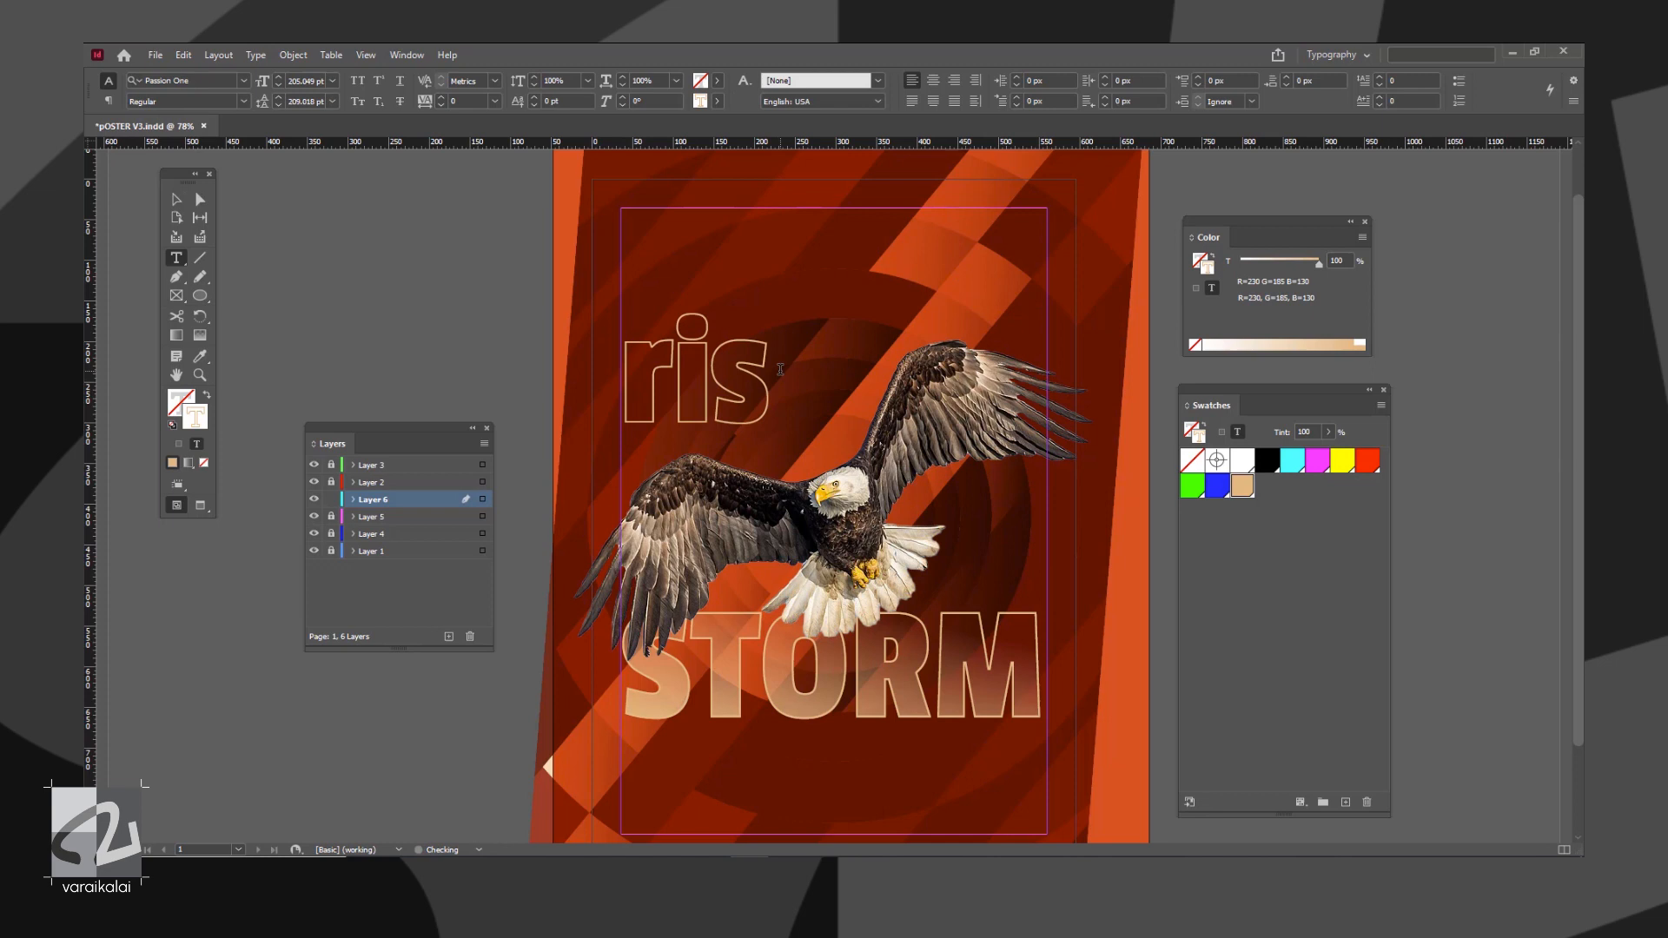
type("RISE")
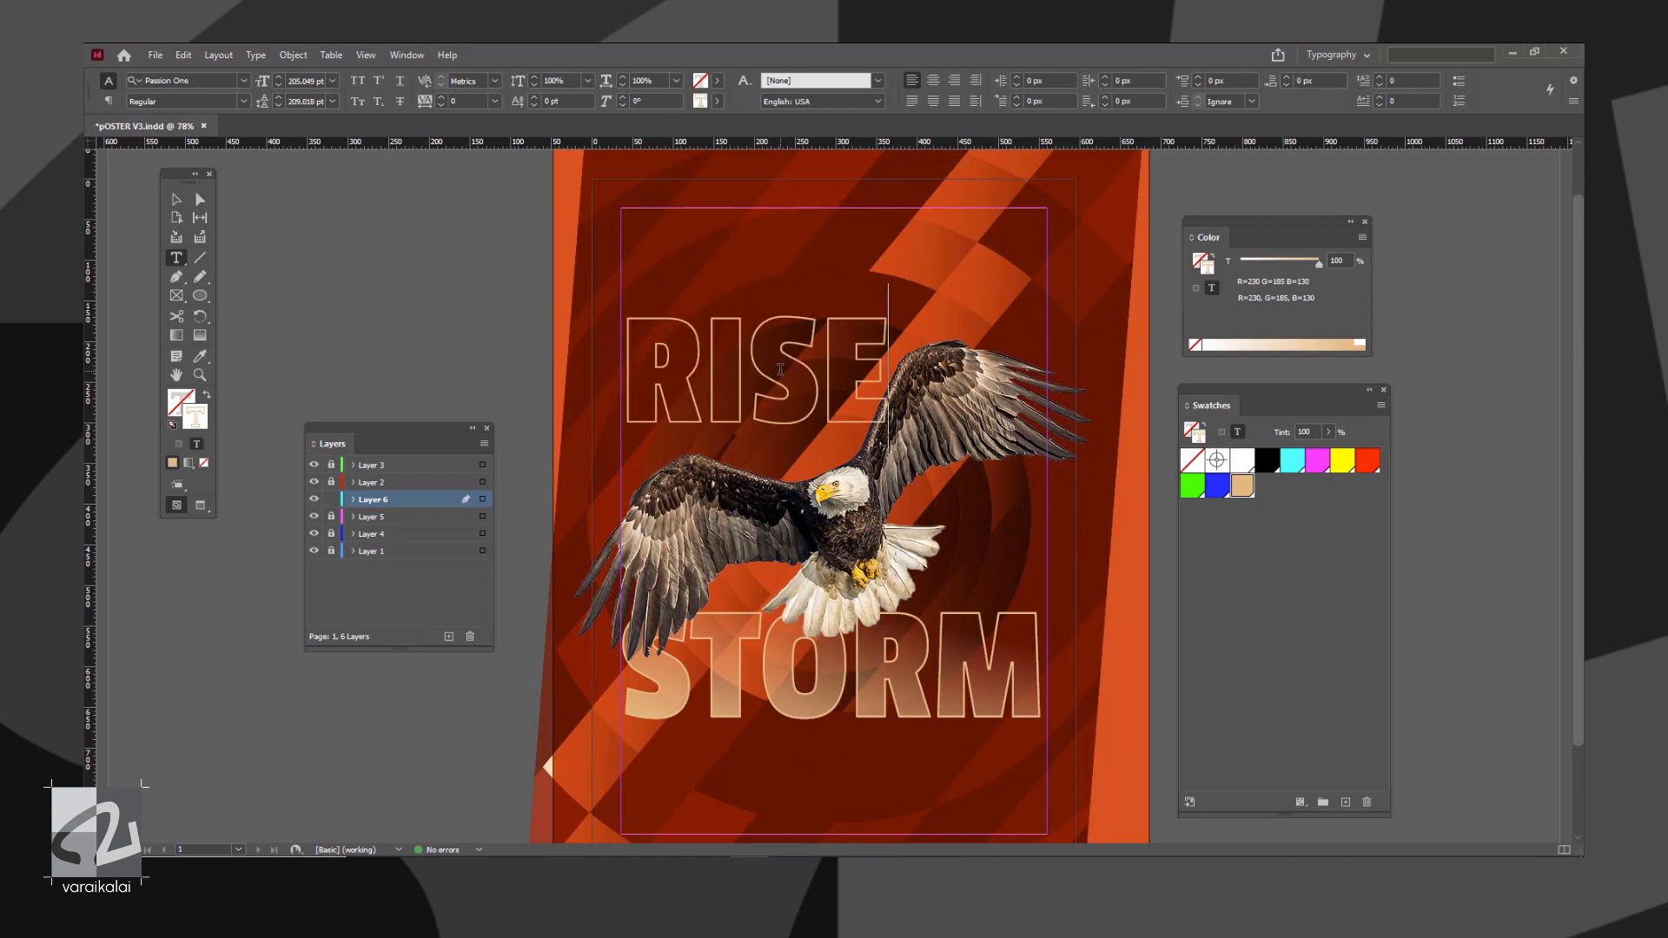
key("Escape")
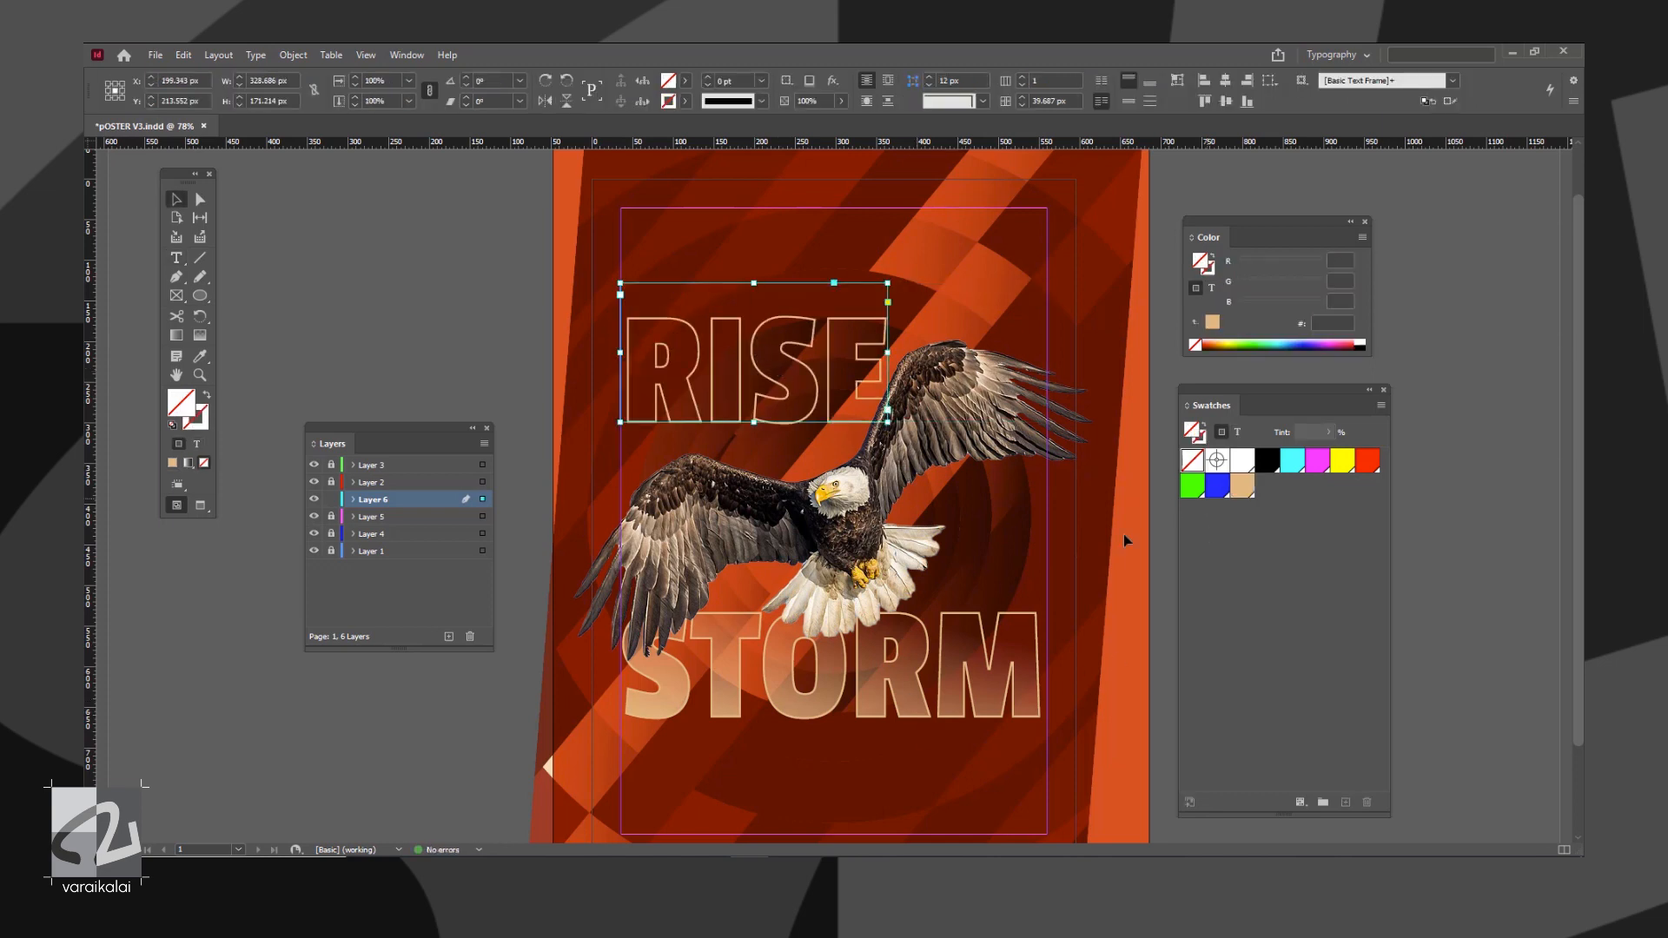
Lock Layer 6, unlock Layer 5, and duplicate the faded STORM above the outlined RISE, changing the copy's text to RISE
left_click(331, 501)
left_click(332, 515)
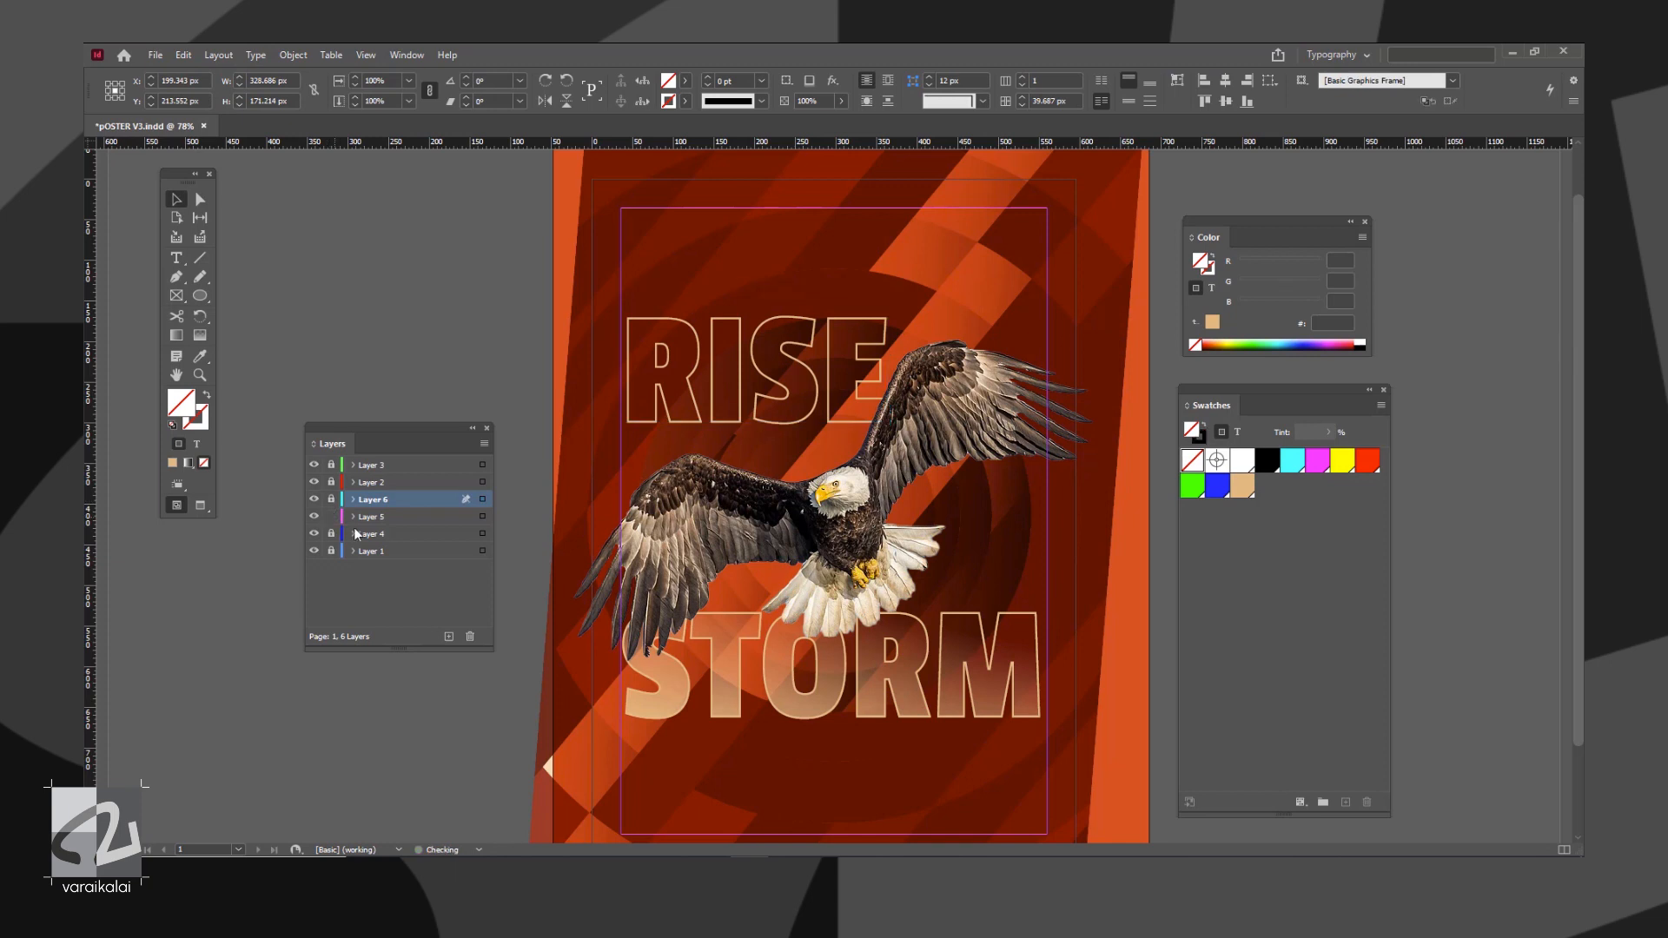
left_click(832, 701)
left_click_drag(827, 677, 853, 268)
double_click(853, 268)
key("ctrl+a")
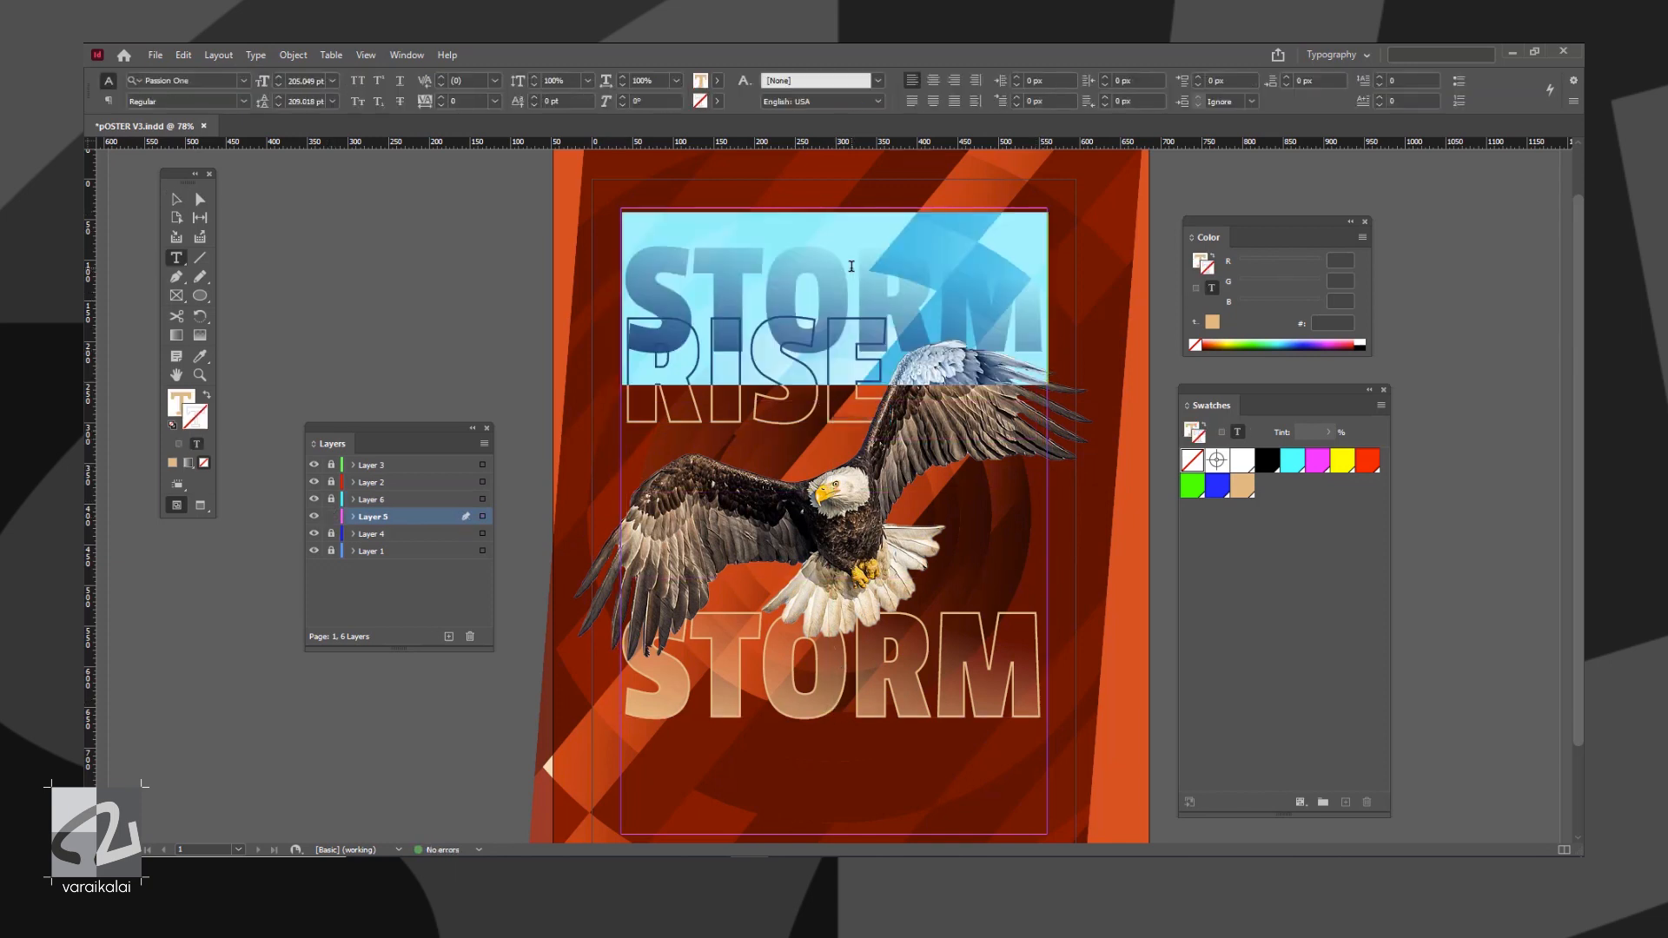
type("RISE")
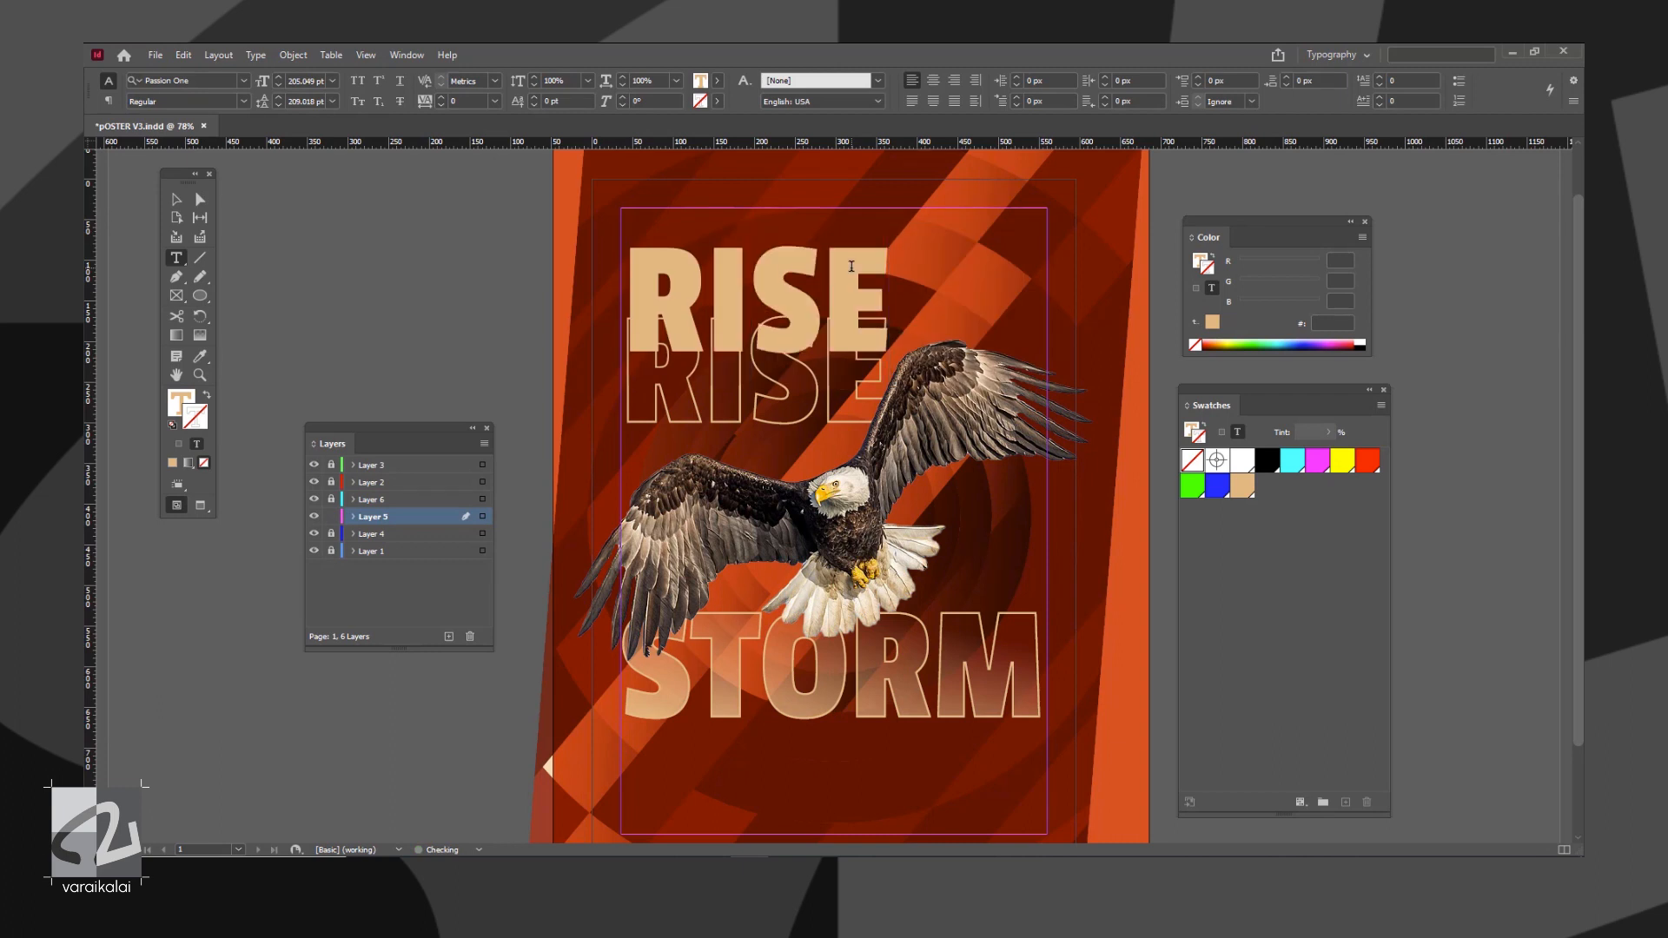
key("Escape")
Move the faded RISE down and fine-tune its position so it fills the outlined RISE exactly
left_click_drag(828, 275, 823, 345)
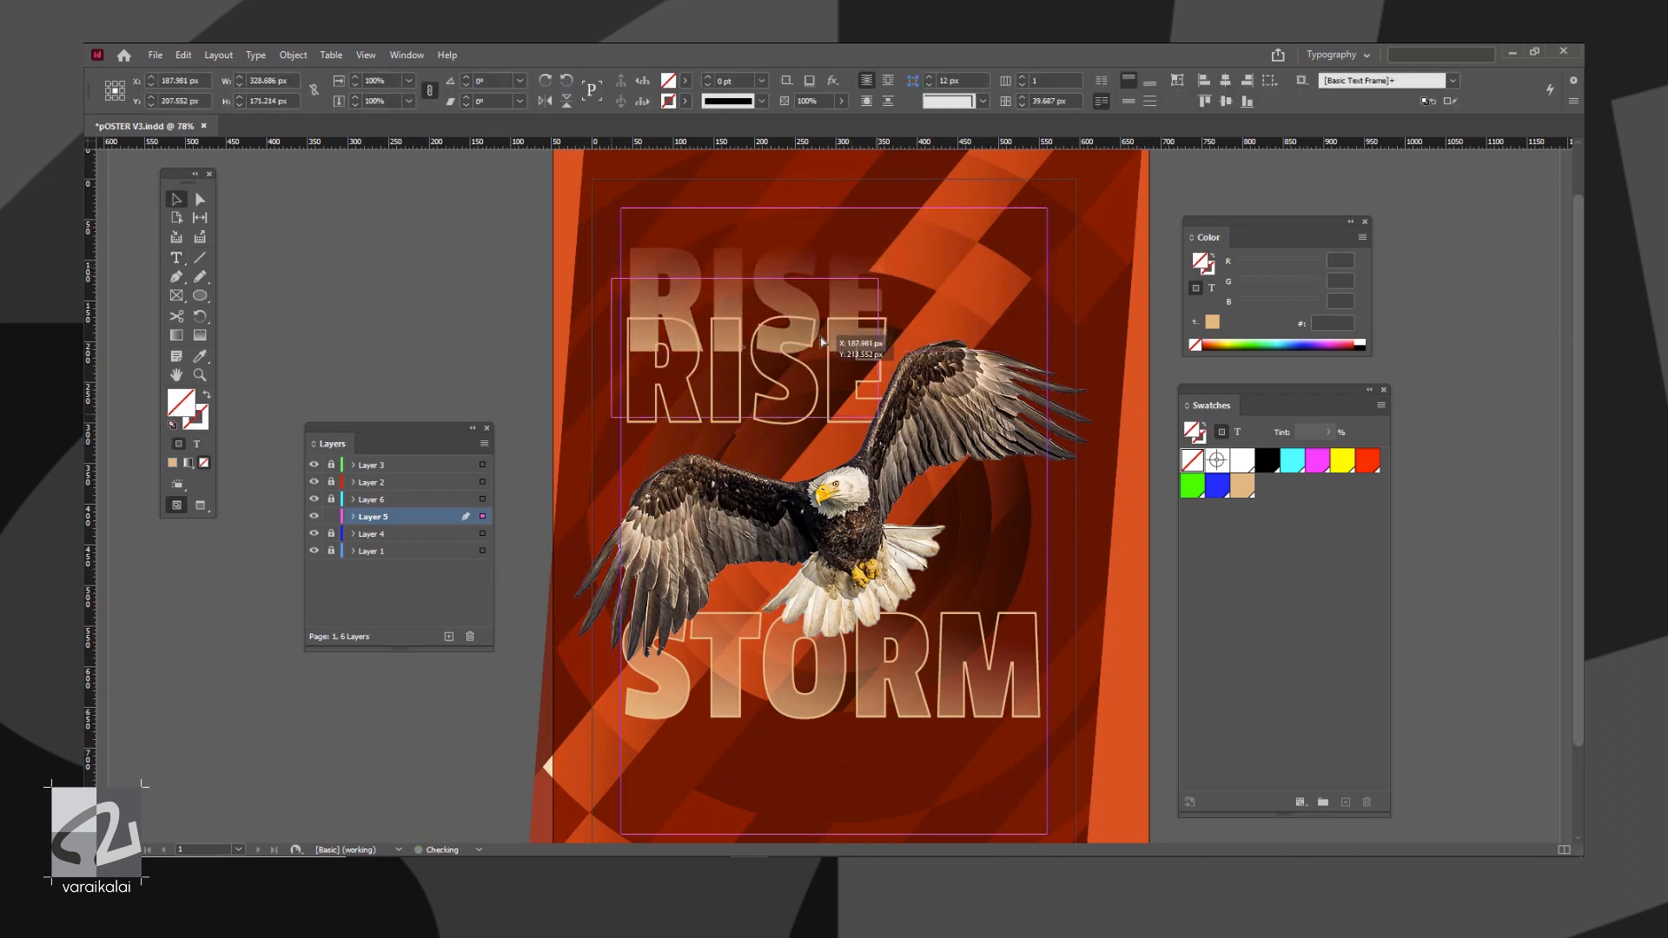
key("Right")
key("Right")
key("Right")
key("Right")
key("Right")
key("Right")
key("Right")
key("Right")
key("Right")
key("Right")
key("Right")
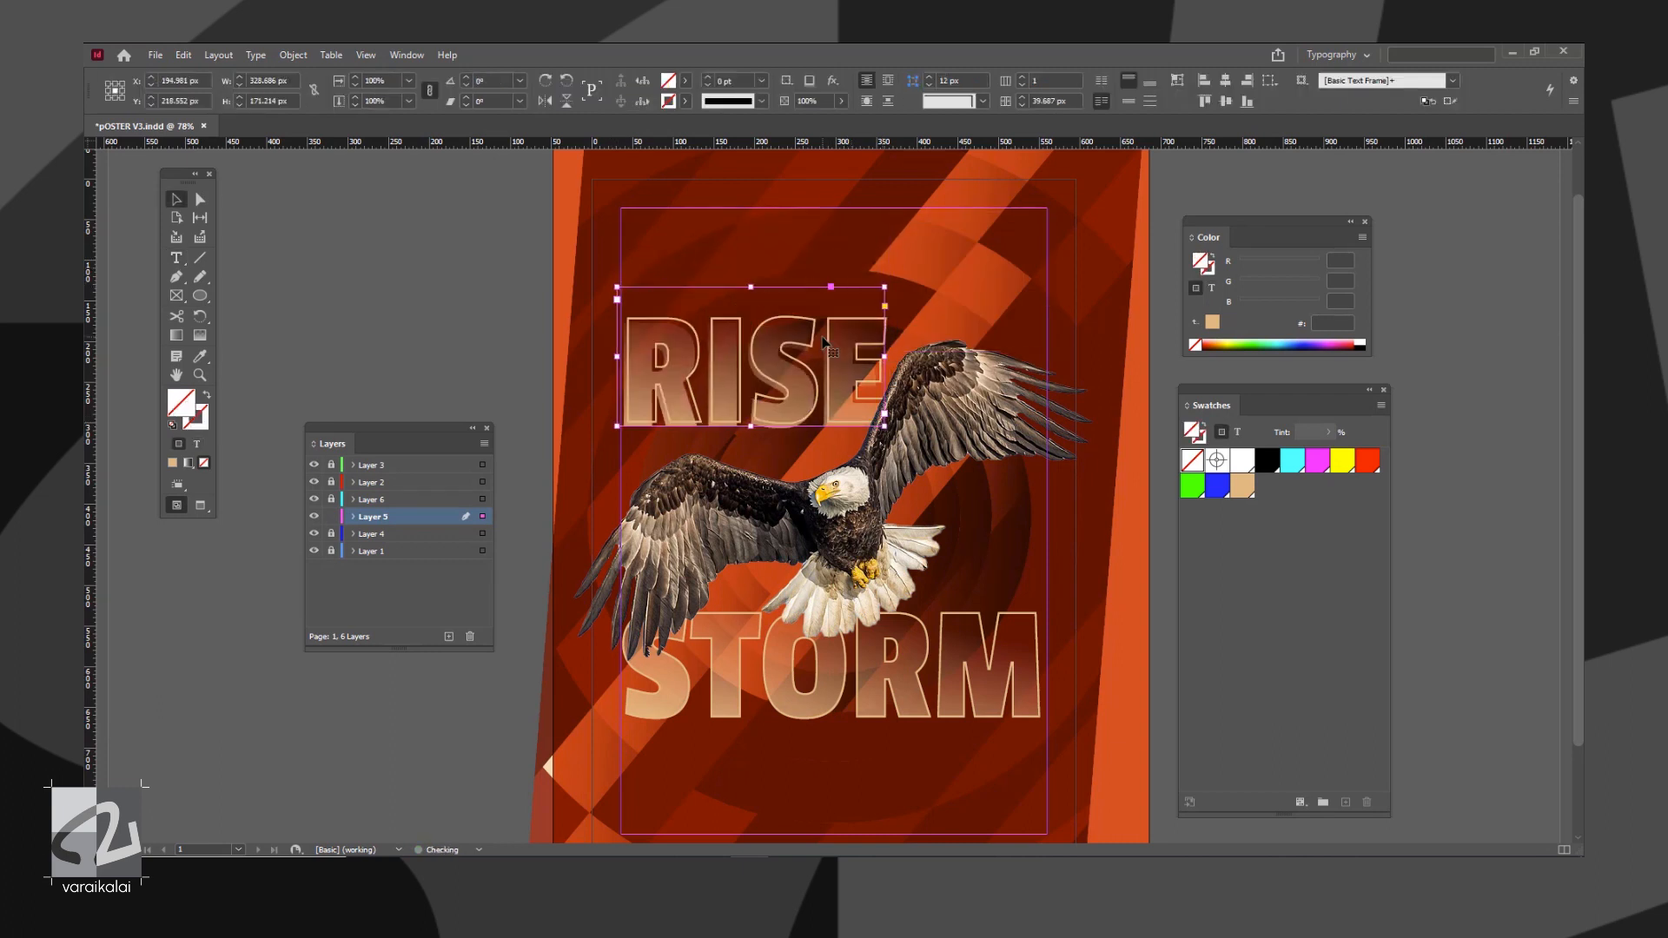
key("Up")
key("Up")
key("Up")
key("Up")
key("Left")
key("Left")
key("Left")
key("Left")
key("Left")
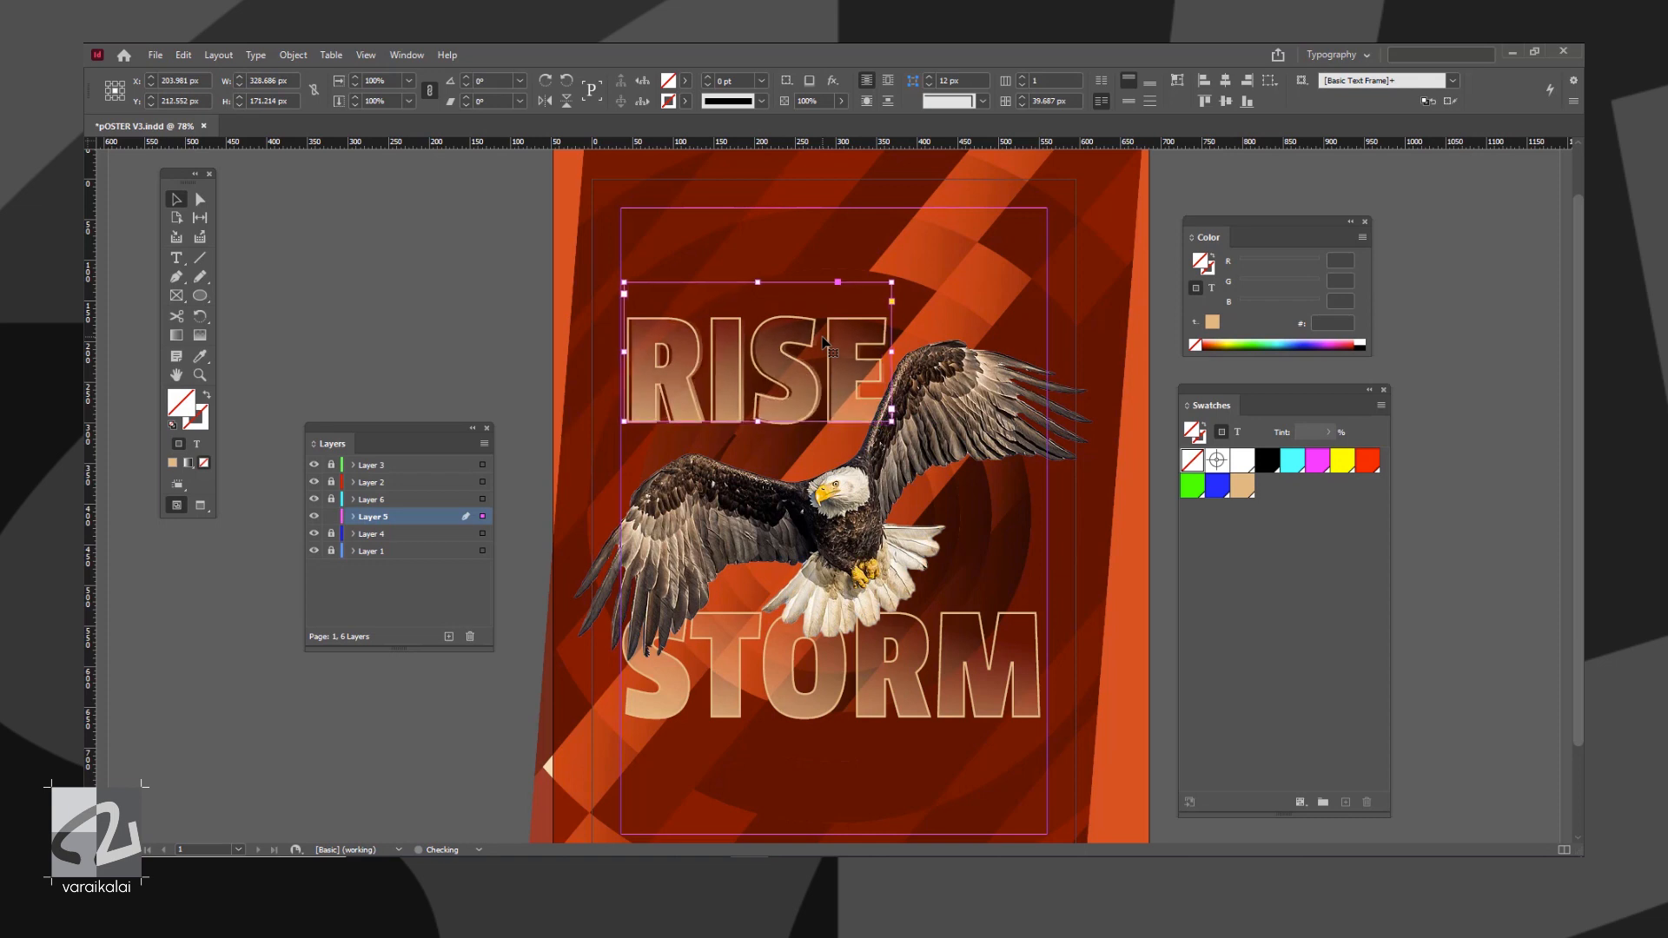
key("Up")
key("Up")
key("Up")
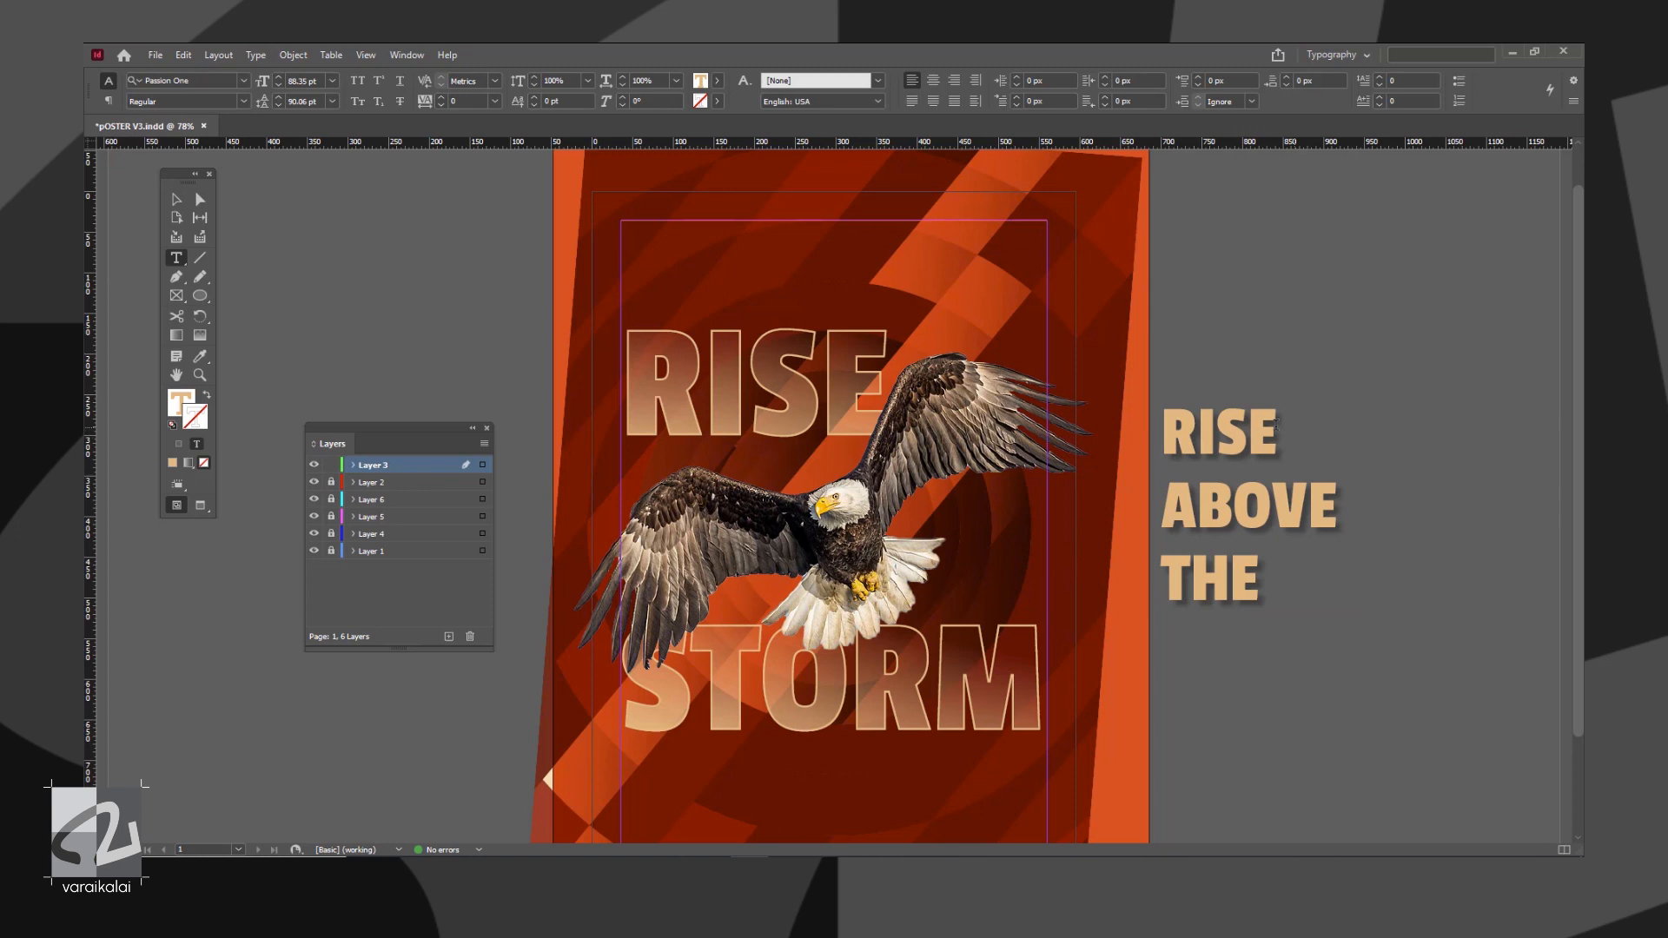
Delete the RISE line from the pasteboard text block, leaving only ABOVE THE
left_click_drag(1275, 422, 1122, 430)
key("BackSpace")
key("Delete")
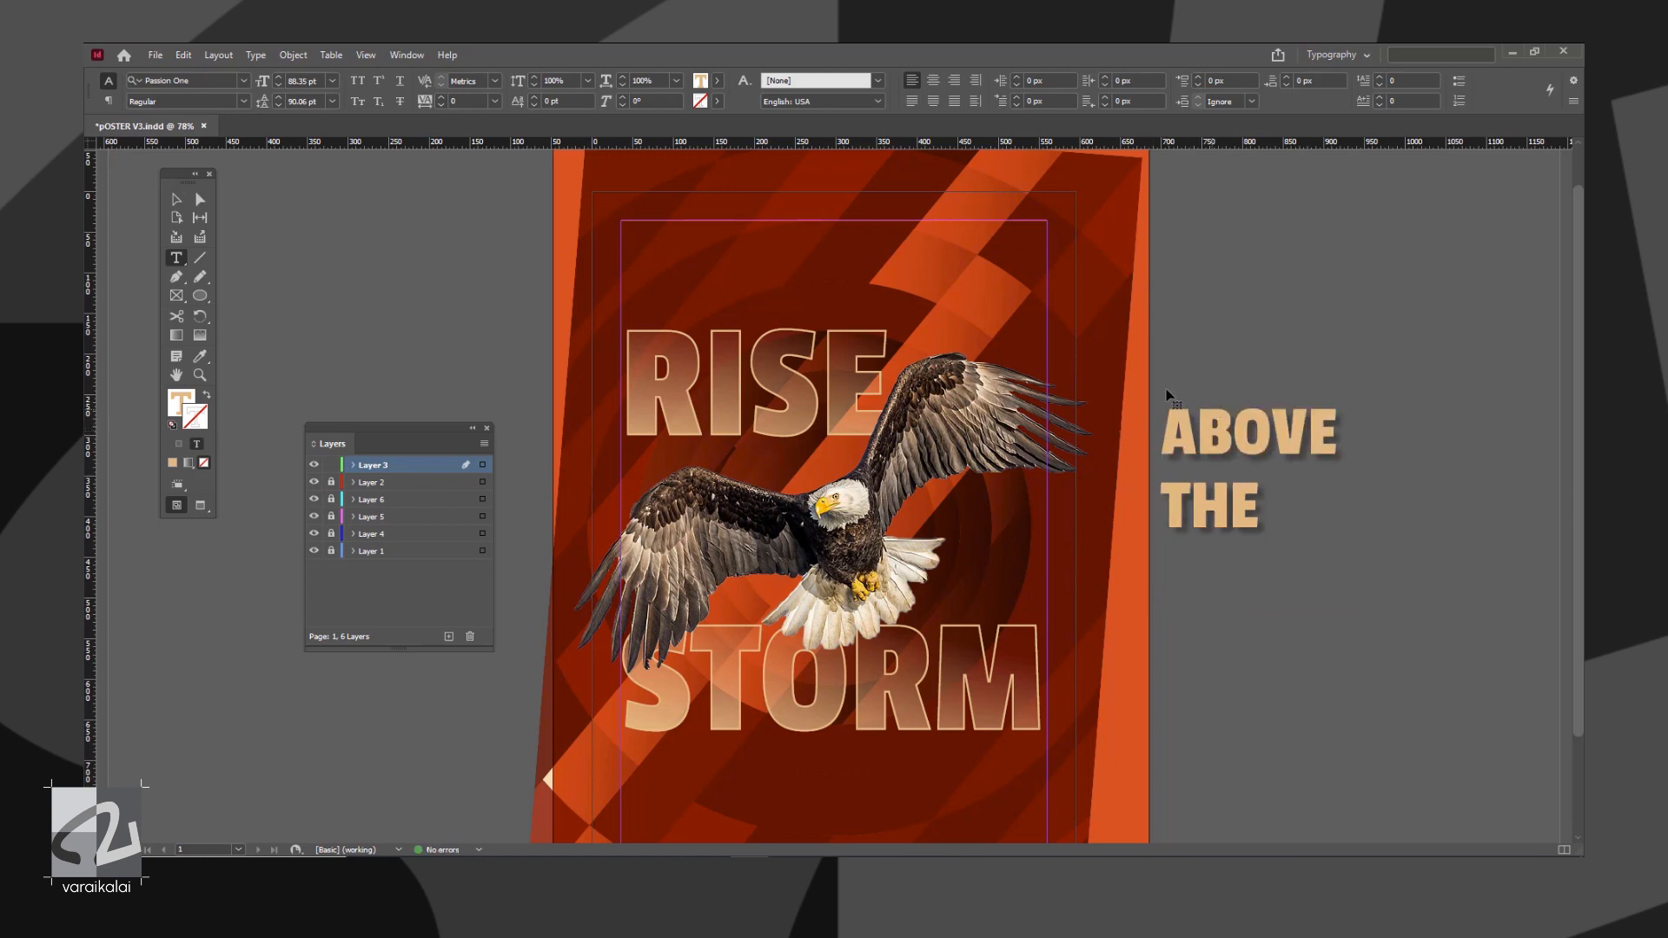
key("Escape")
Place the ABOVE THE text beneath RISE, scale it to about 50 pt, and fit it on a single line
left_click_drag(1294, 521, 762, 575)
left_click_drag(817, 653, 850, 560)
double_click(816, 470)
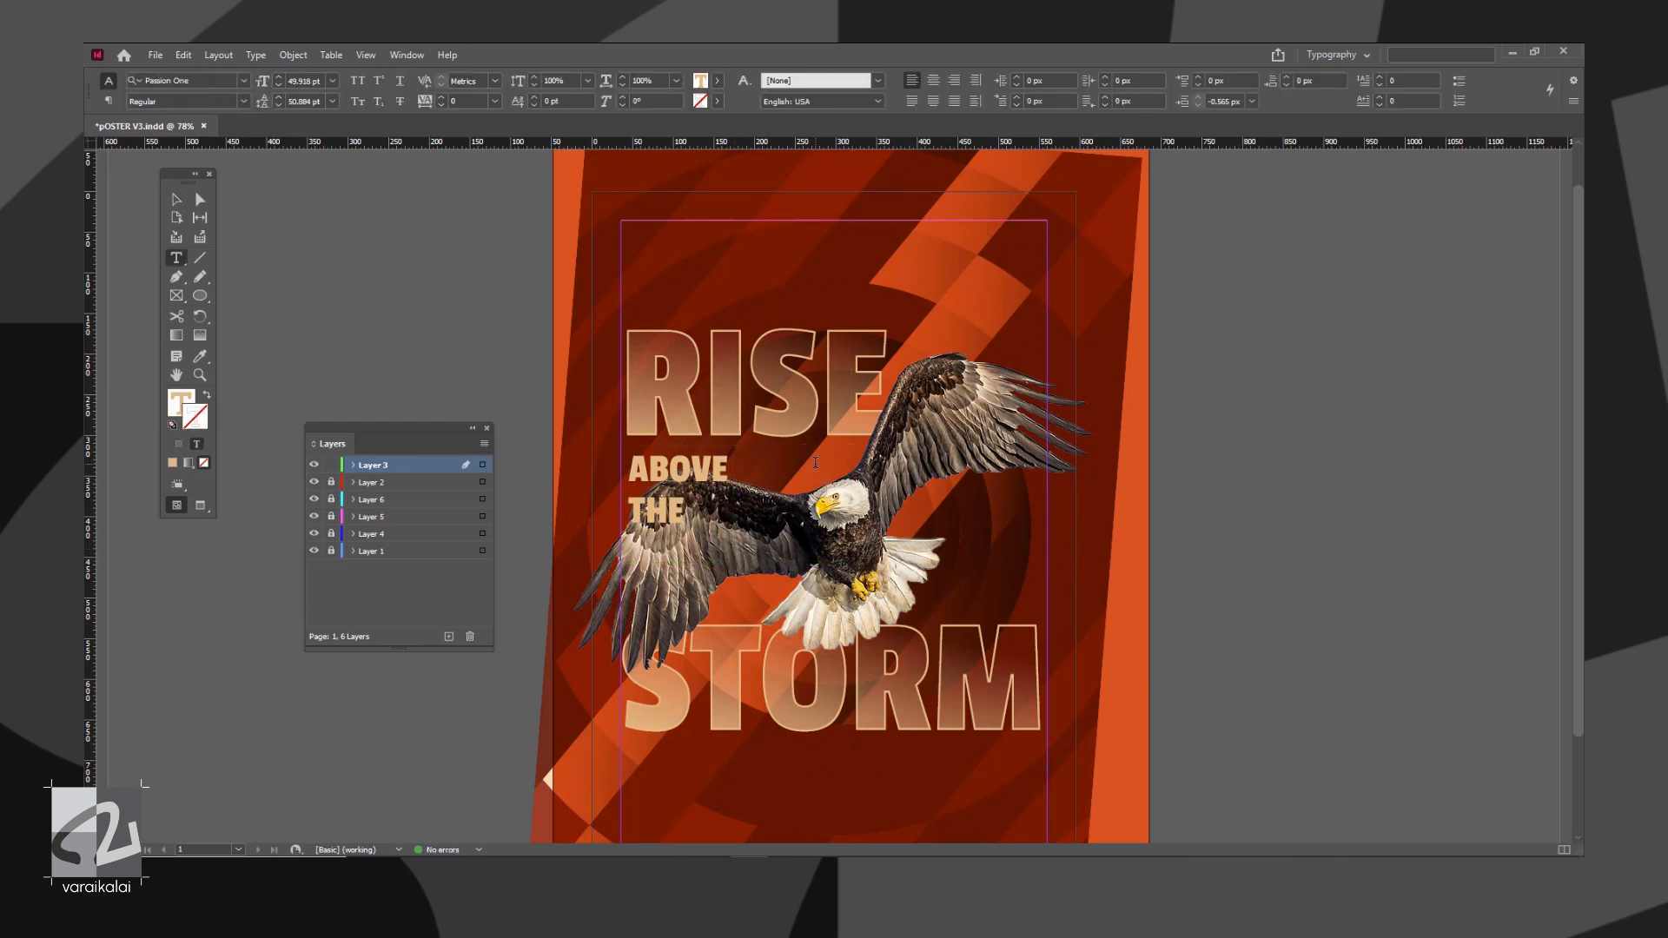
key("Escape")
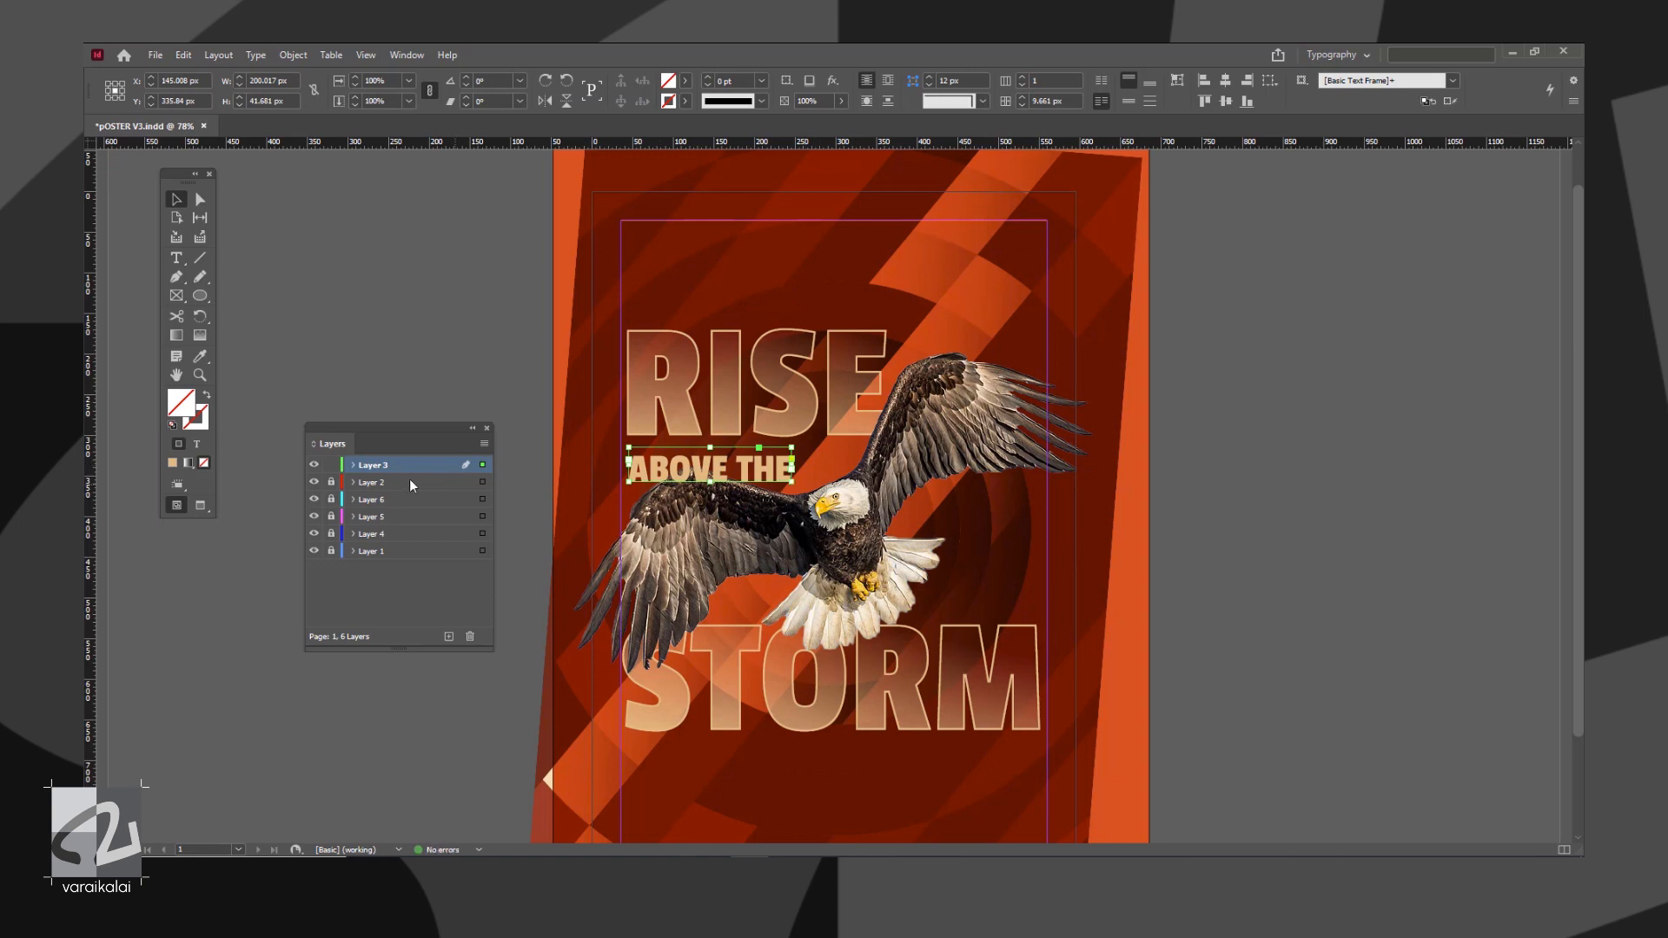
Lock Layer 3, unlock Layer 2 to rotate the eagle image by 2.25°, and lock Layer 2 again after previewing the poster
left_click(331, 465)
left_click(331, 481)
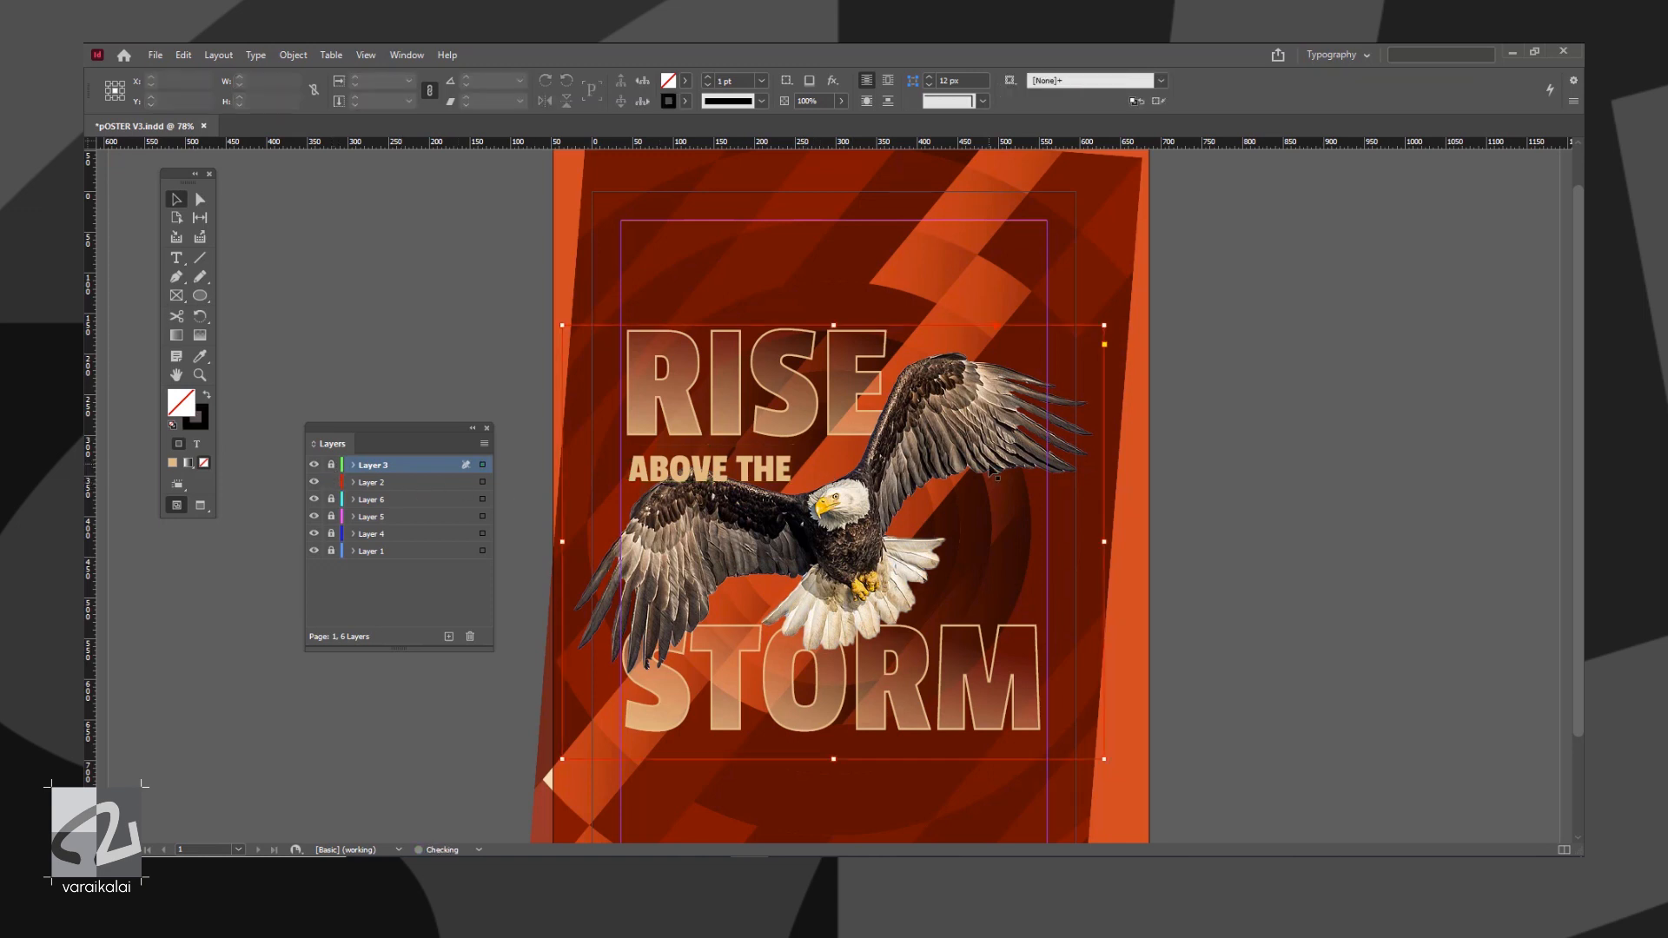
left_click(997, 477)
key("r")
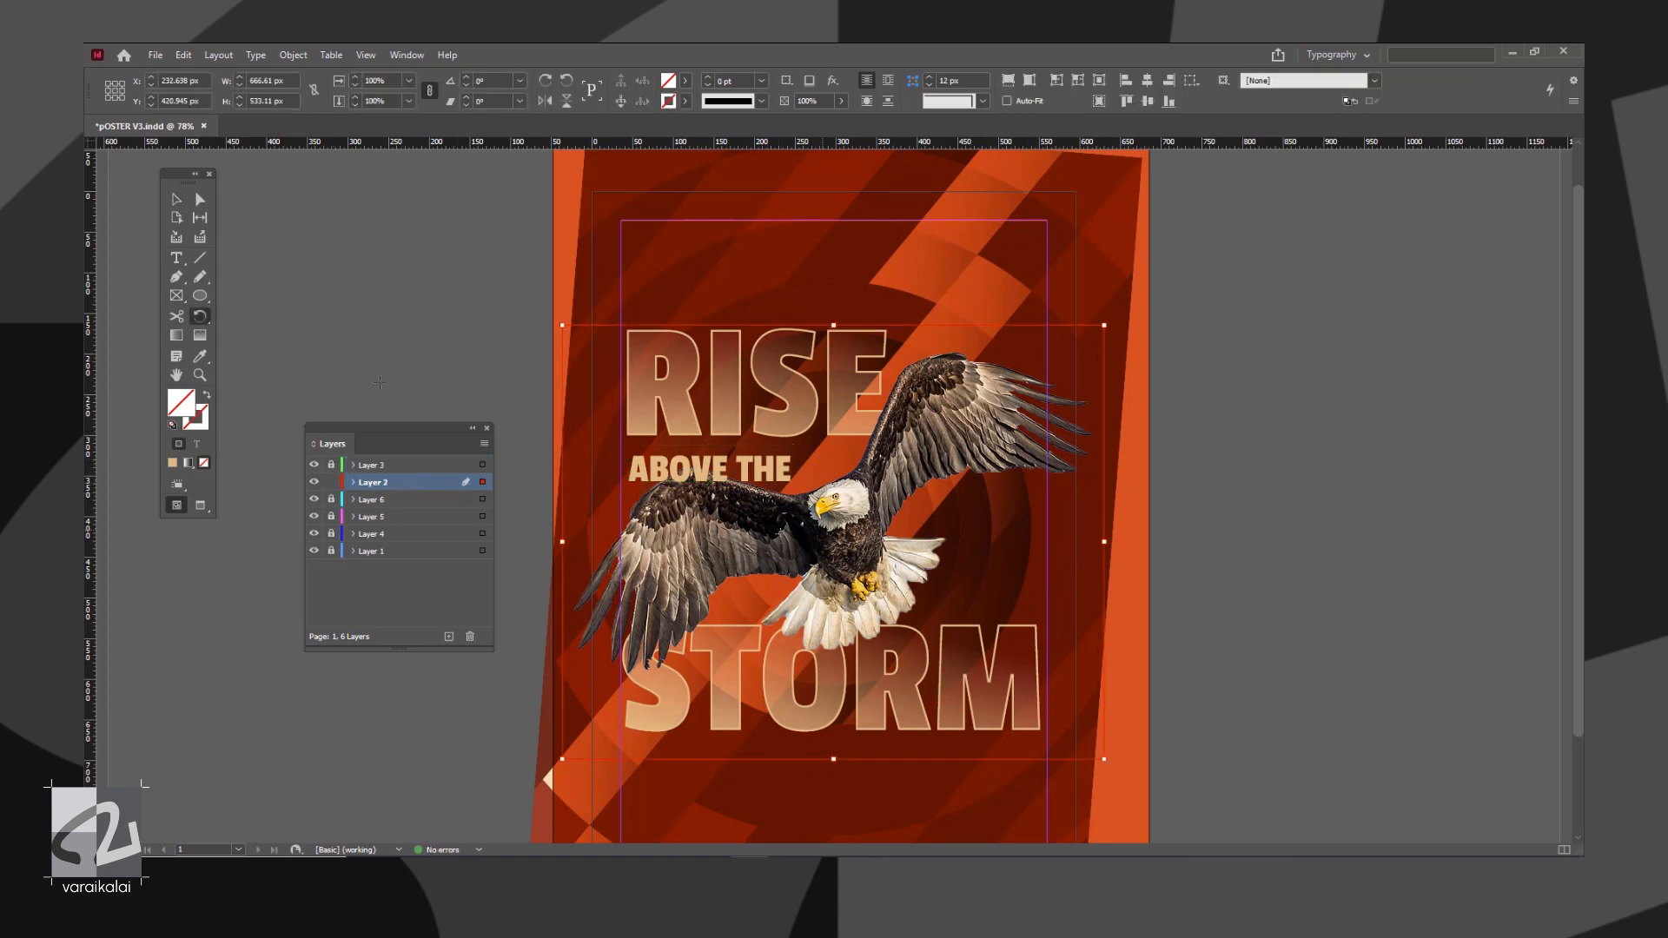
left_click_drag(623, 573, 586, 622)
key("v")
key("w")
left_click(1392, 567)
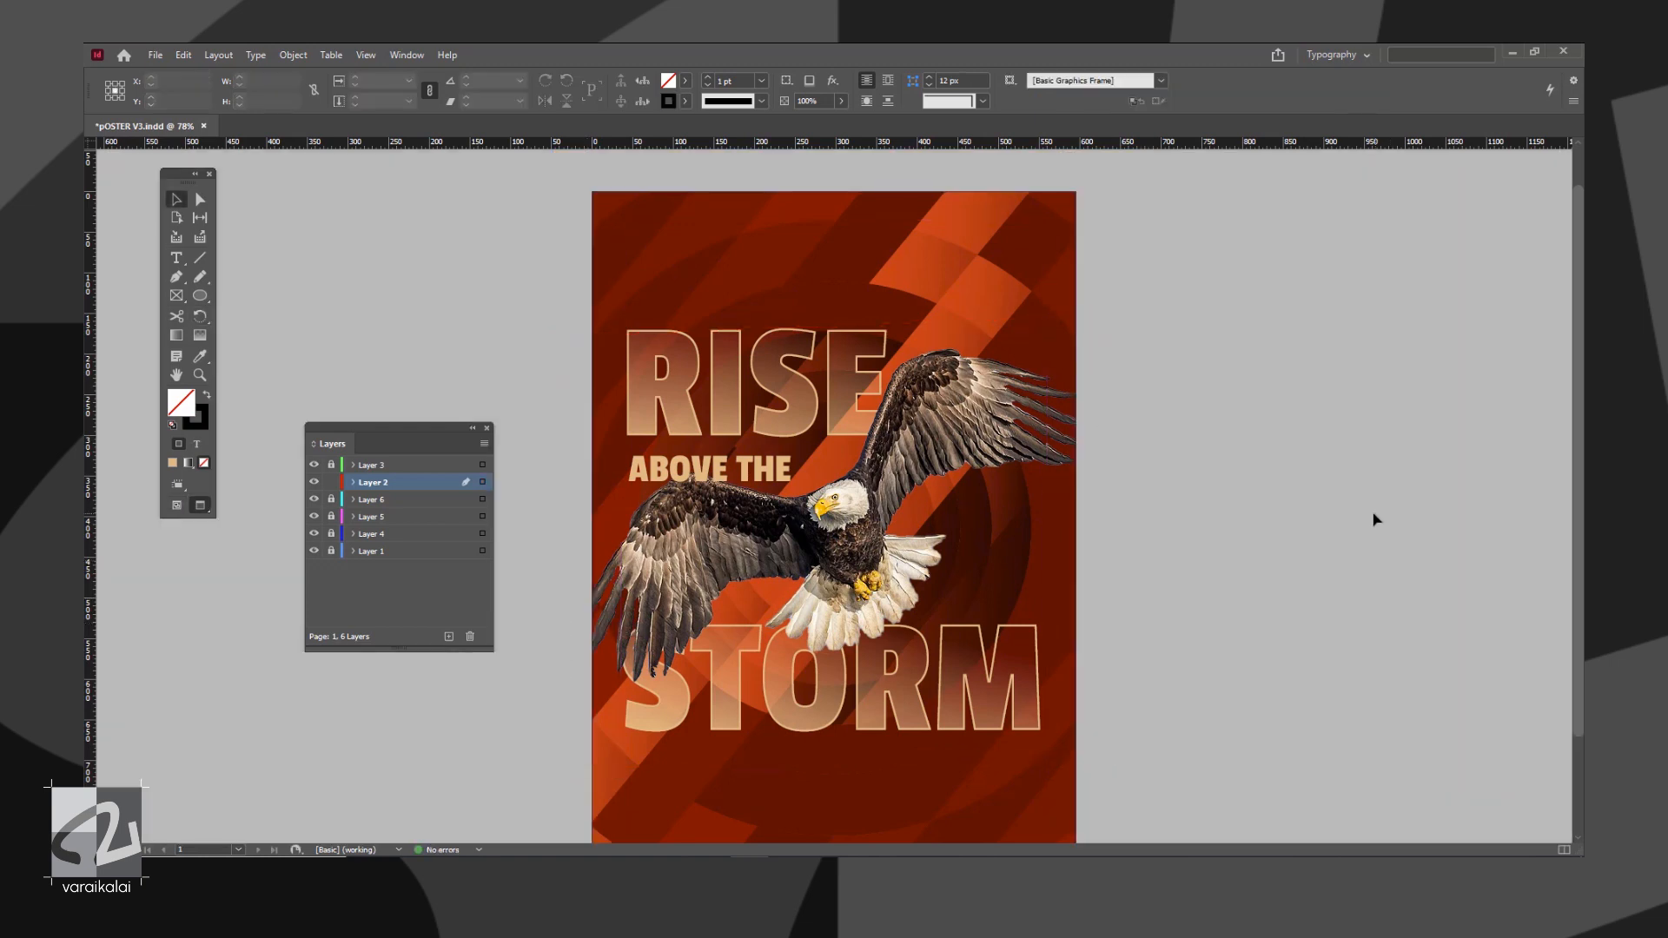
left_click(824, 423)
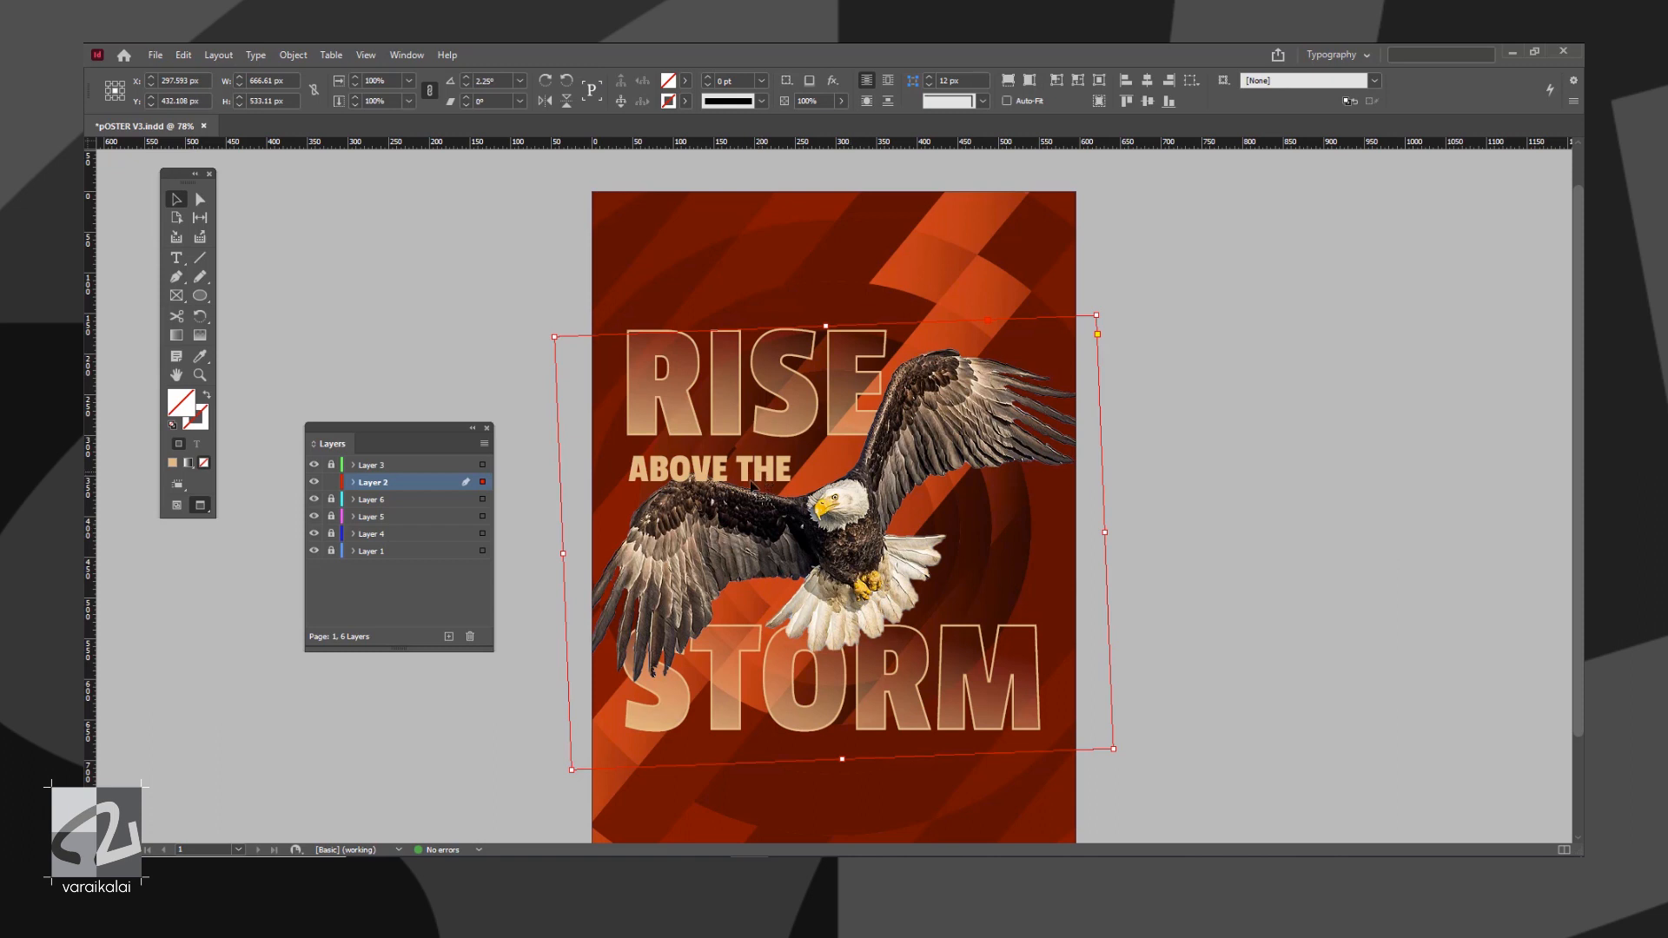
left_click(331, 482)
Shift ABOVE THE right to just above the eagle's head and move it from Layer 3 to Layer 5
left_click(749, 469)
left_click_drag(747, 469, 819, 473)
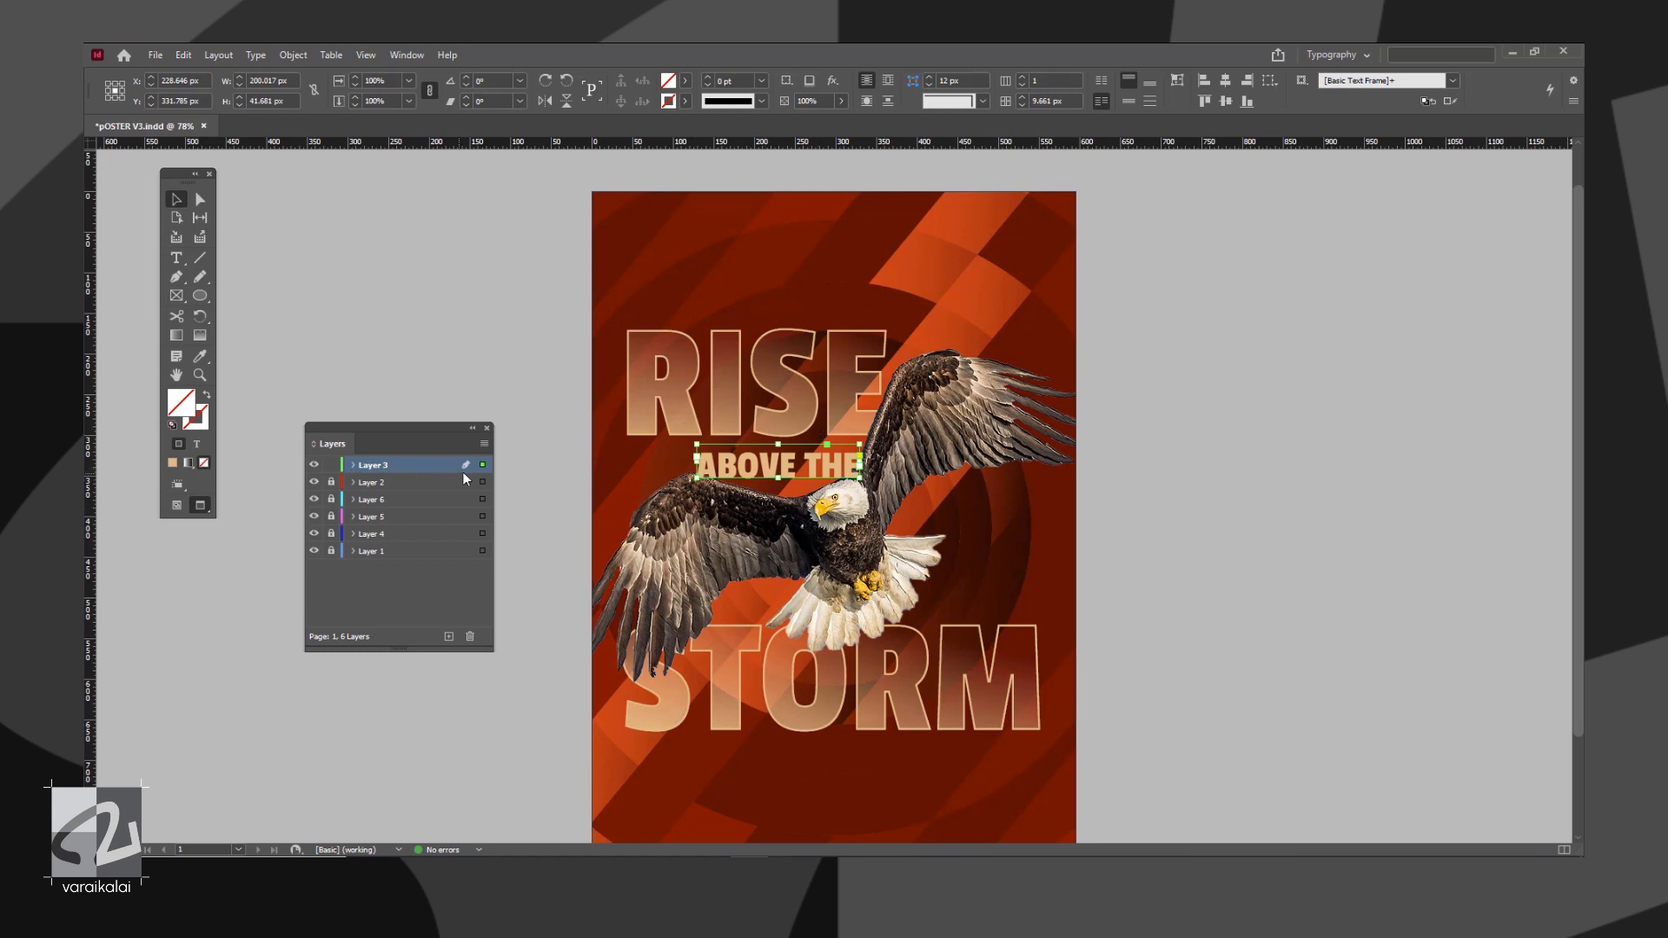
left_click(313, 518)
left_click(313, 517)
left_click_drag(483, 522, 483, 519)
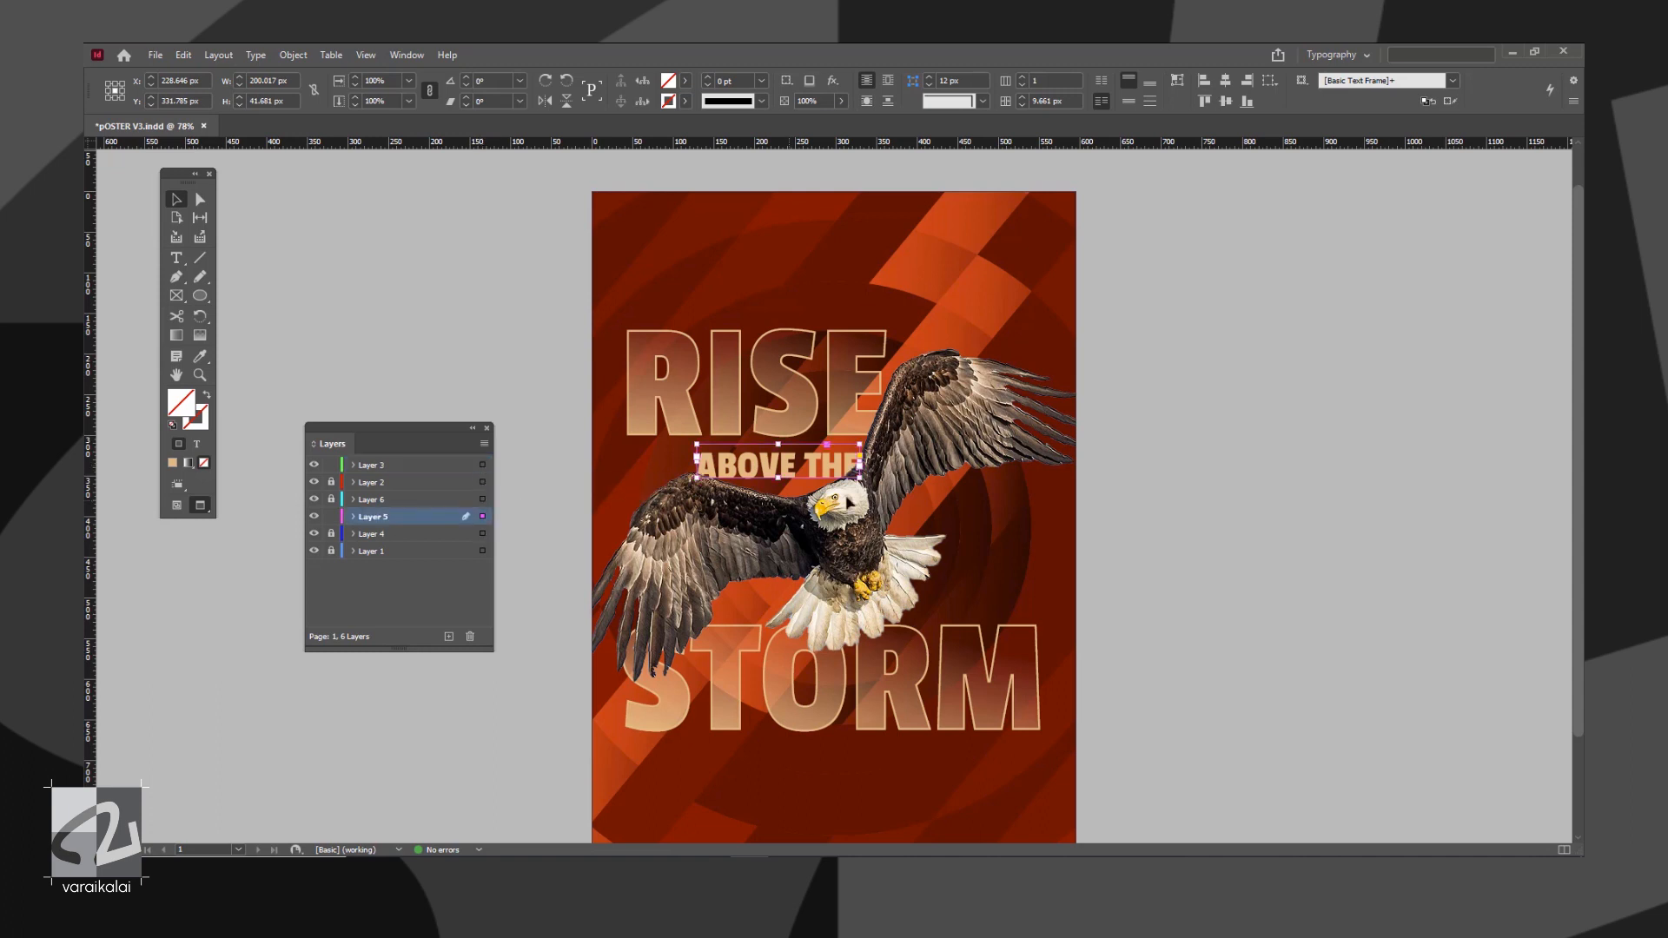
Nudge ABOVE THE slightly up and left to about X 225 px, Y 327 px, checking it in preview mode
left_click(1113, 524)
left_click(807, 467)
left_click_drag(807, 473, 804, 472)
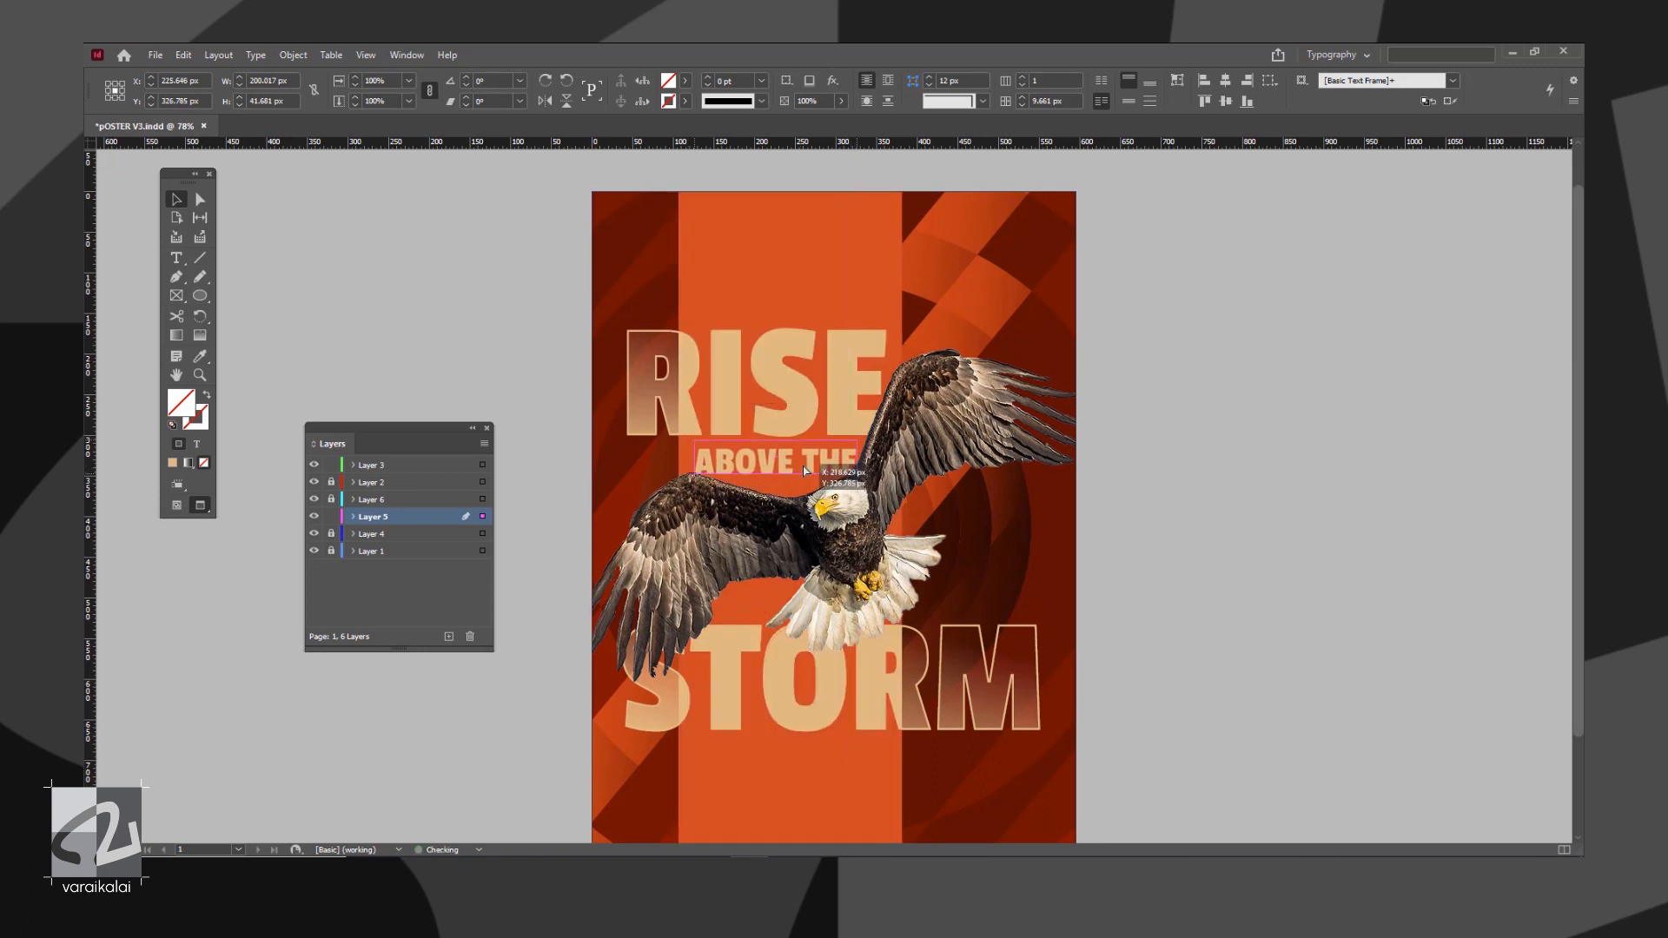
left_click(1381, 551)
key("w")
key("ctrl+equal")
left_click(737, 444)
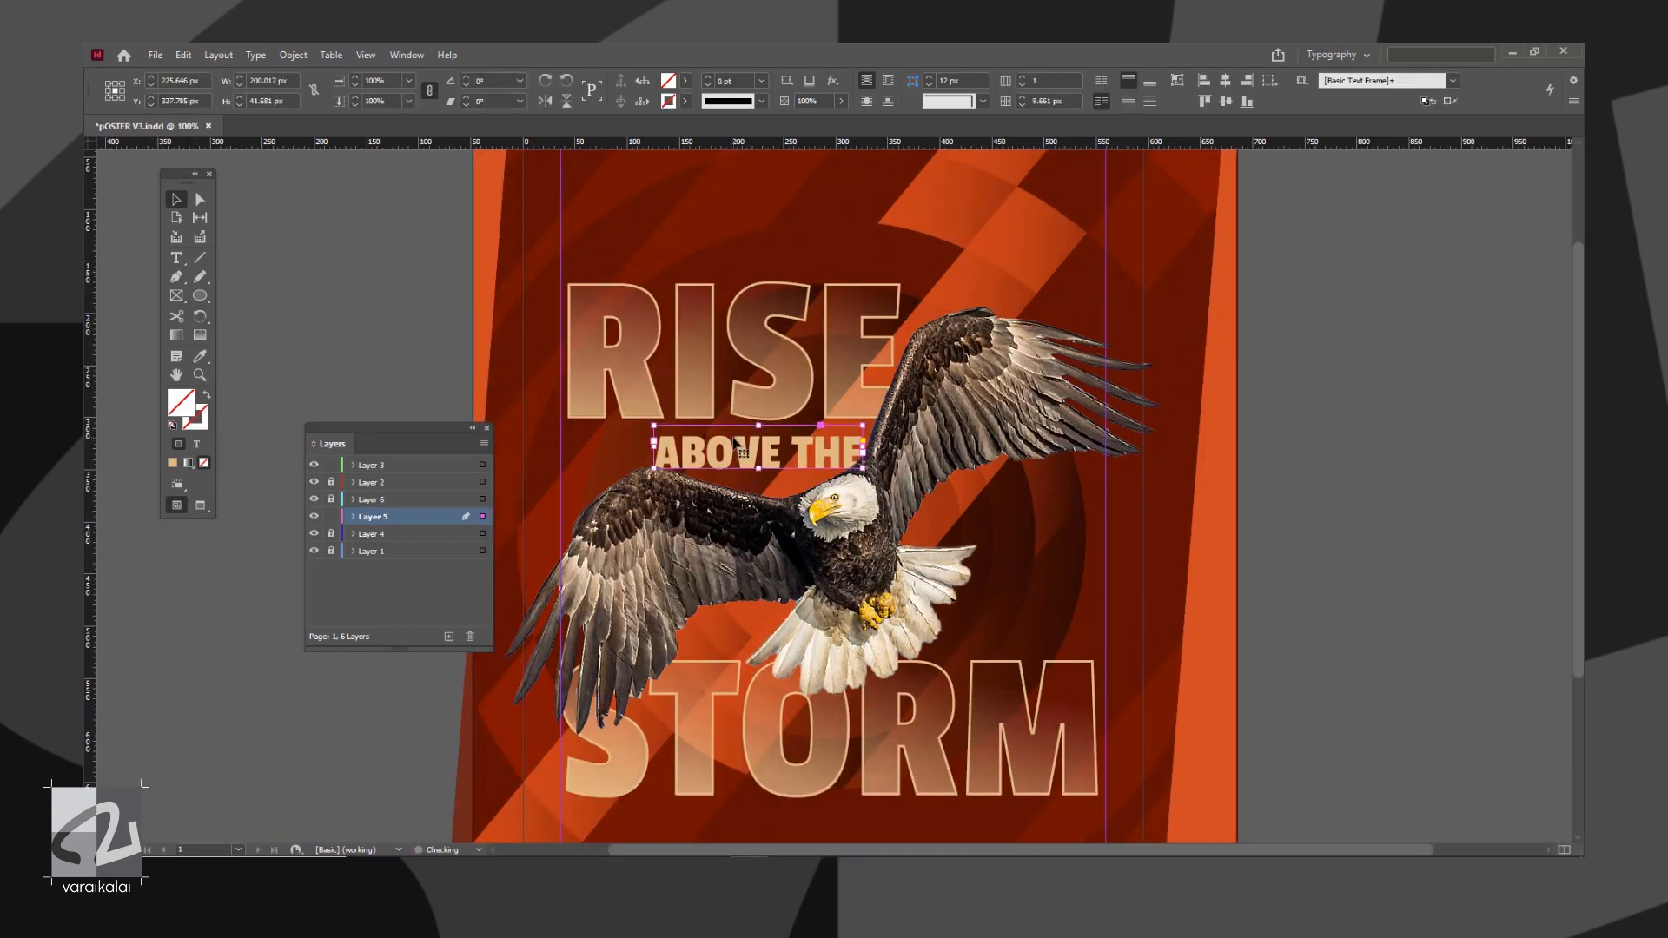
key("w")
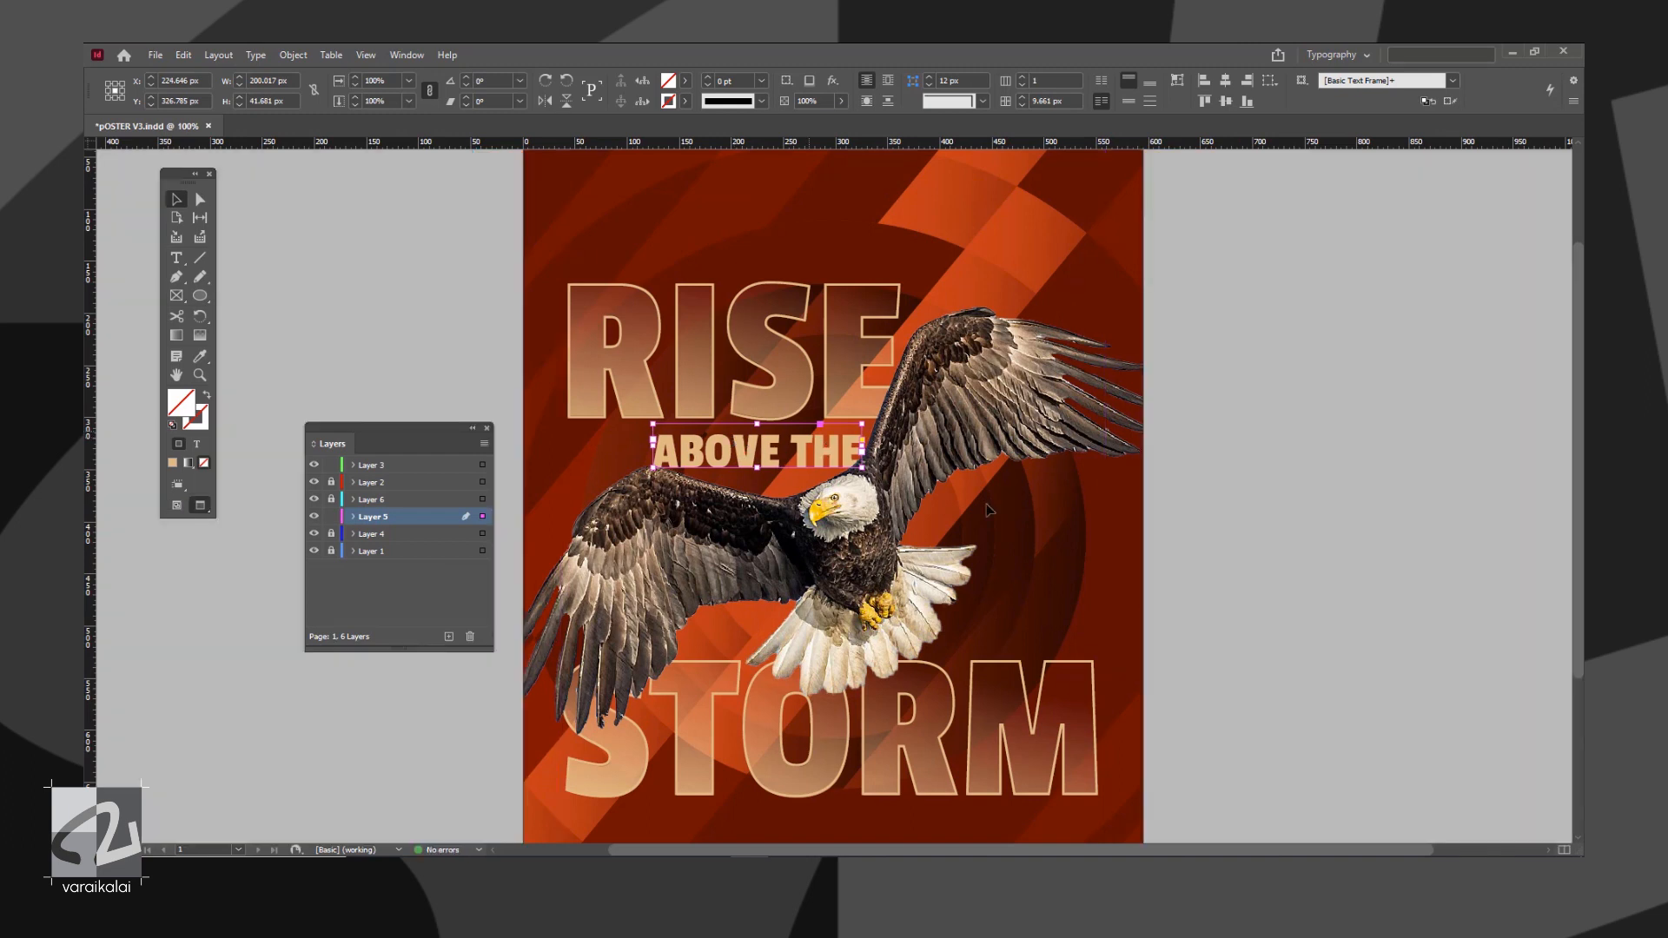
left_click(1274, 532)
key("ctrl+minus")
key("w")
Show the Color and Gradient panels and apply a linear gradient fill to the Layer 4 overlay rectangle
left_click_drag(815, 318, 1161, 232)
key("ctrl+z")
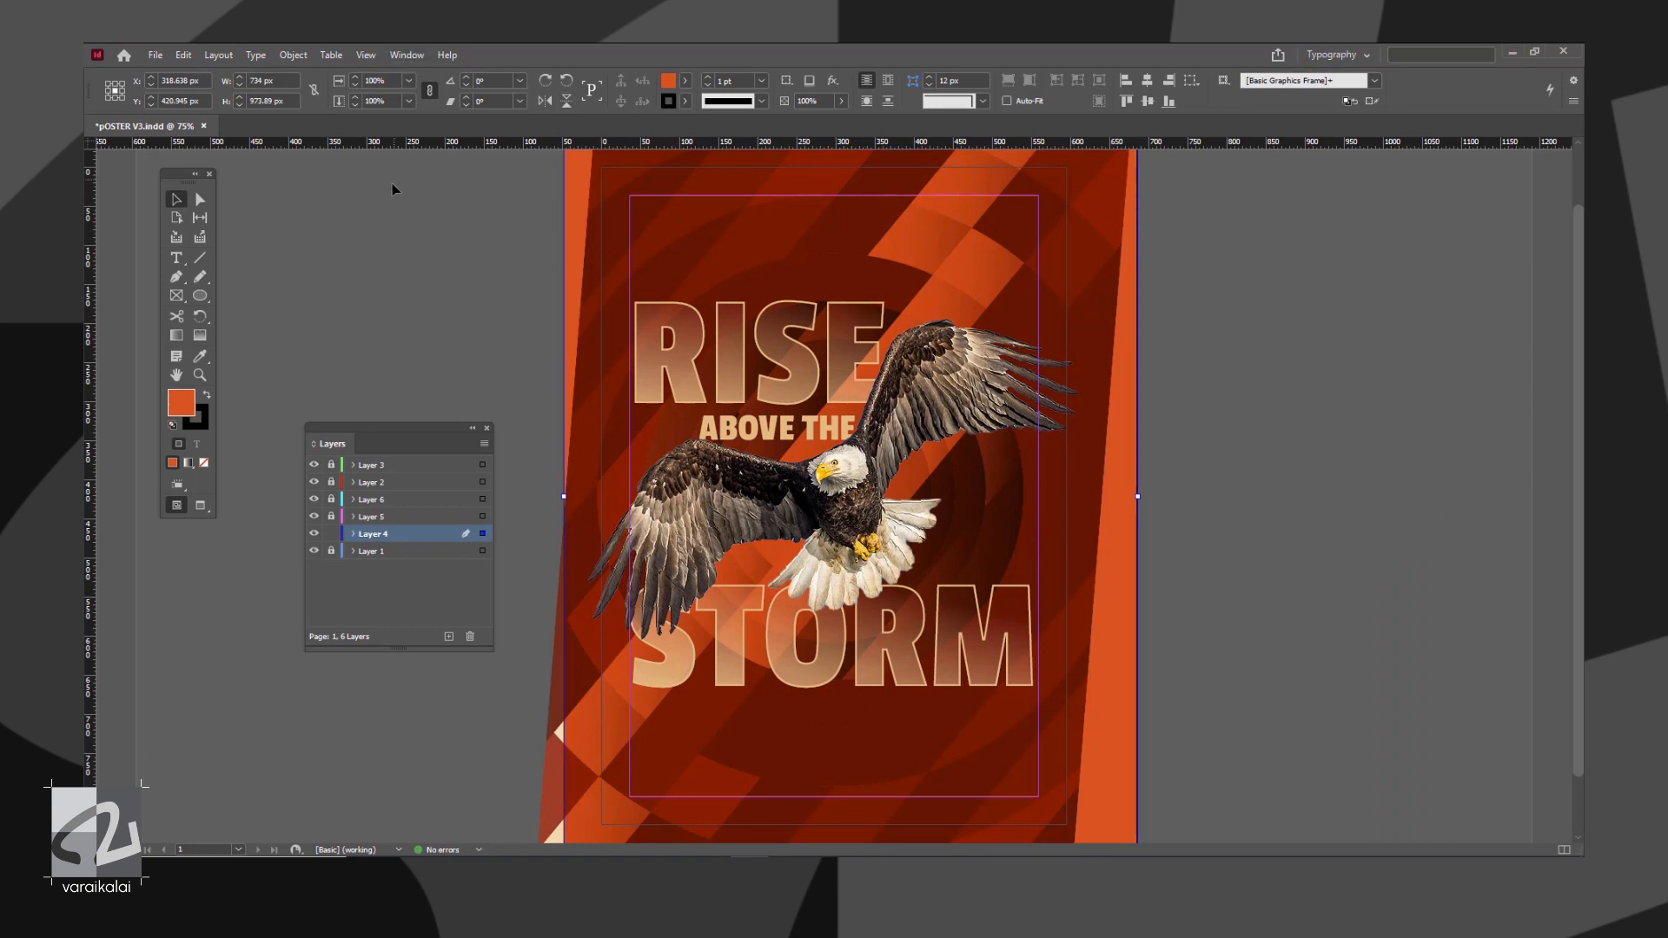
key("w")
left_click(406, 54)
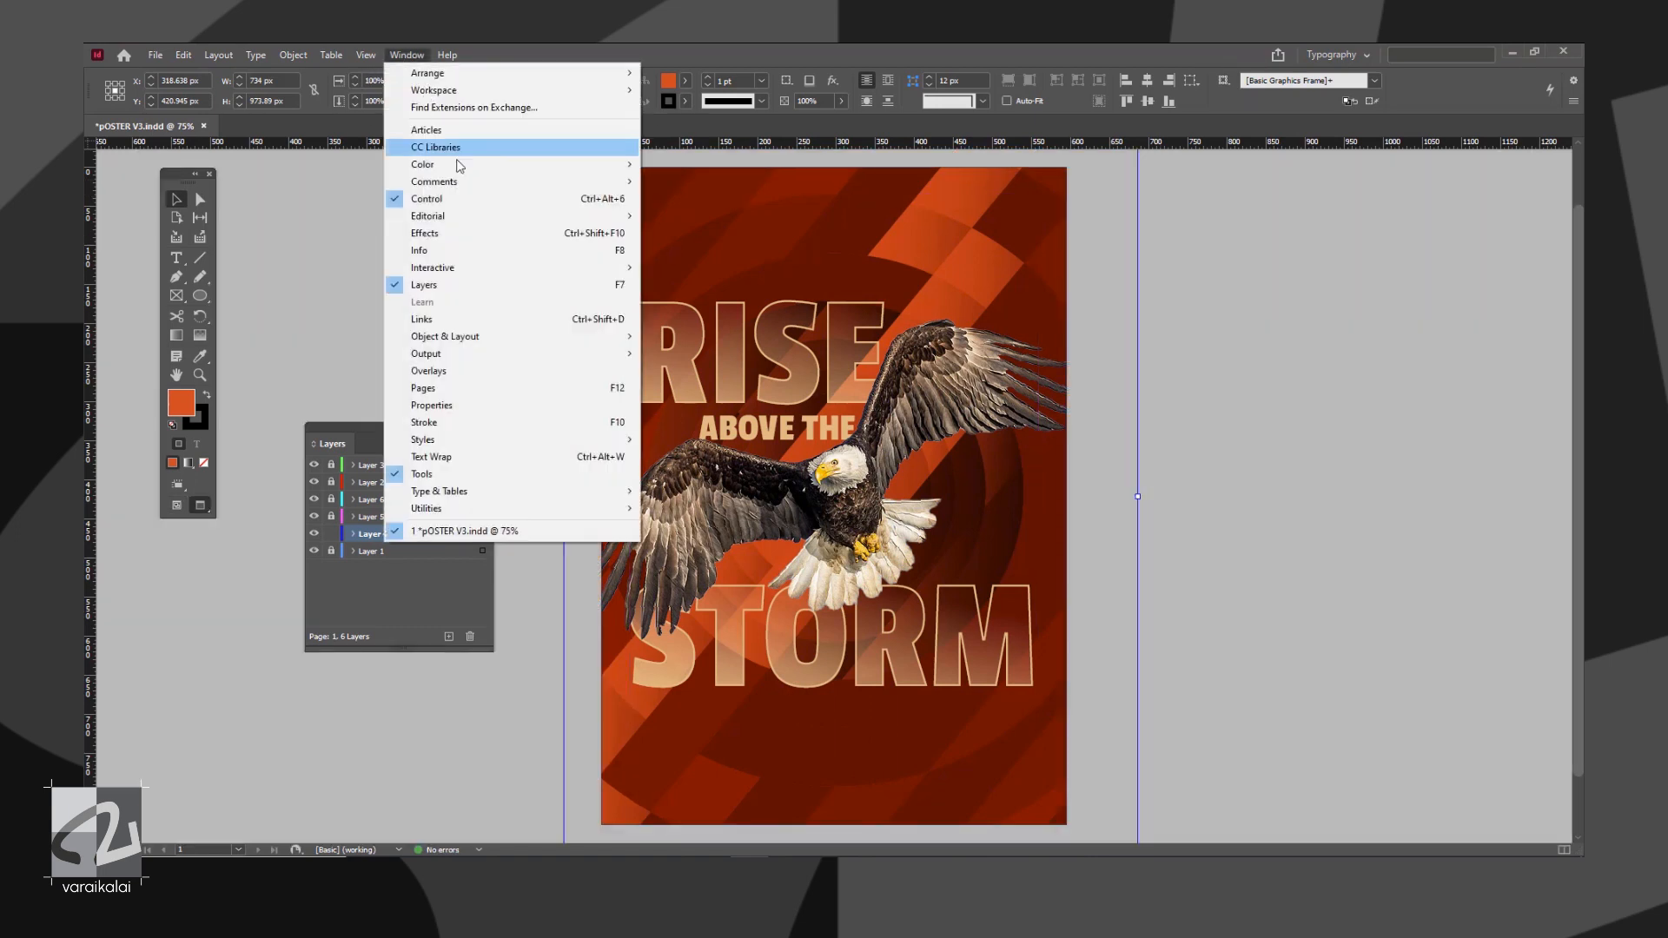
mouse_move(458, 164)
left_click(747, 205)
left_click(1019, 267)
Switch the overlay gradient's stops to RGB colour and mix a bright red for the starting stop
double_click(1011, 347)
left_click_drag(1240, 303, 1317, 304)
left_click_drag(1240, 283, 1330, 281)
left_click(1182, 347)
left_click(1362, 237)
left_click(1386, 316)
left_click_drag(1098, 226, 1261, 428)
left_click(1174, 549)
left_click(1362, 237)
left_click(1398, 314)
mouse_move(1251, 304)
left_mouse_down()
mouse_move(1228, 303)
mouse_move(1327, 263)
mouse_move(1229, 284)
mouse_move(1273, 304)
mouse_move(1257, 284)
left_mouse_up()
Set the overlay gradient's end stop to the dark teal R 0, G 90, B 115
left_click(1345, 550)
mouse_move(1240, 263)
left_mouse_down()
mouse_move(1275, 263)
mouse_move(1239, 263)
left_mouse_up()
left_click_drag(1266, 304, 1275, 302)
left_click_drag(1258, 284, 1268, 280)
Try another angle for the overlay's linear gradient, then set it to 180°
left_click(1324, 486)
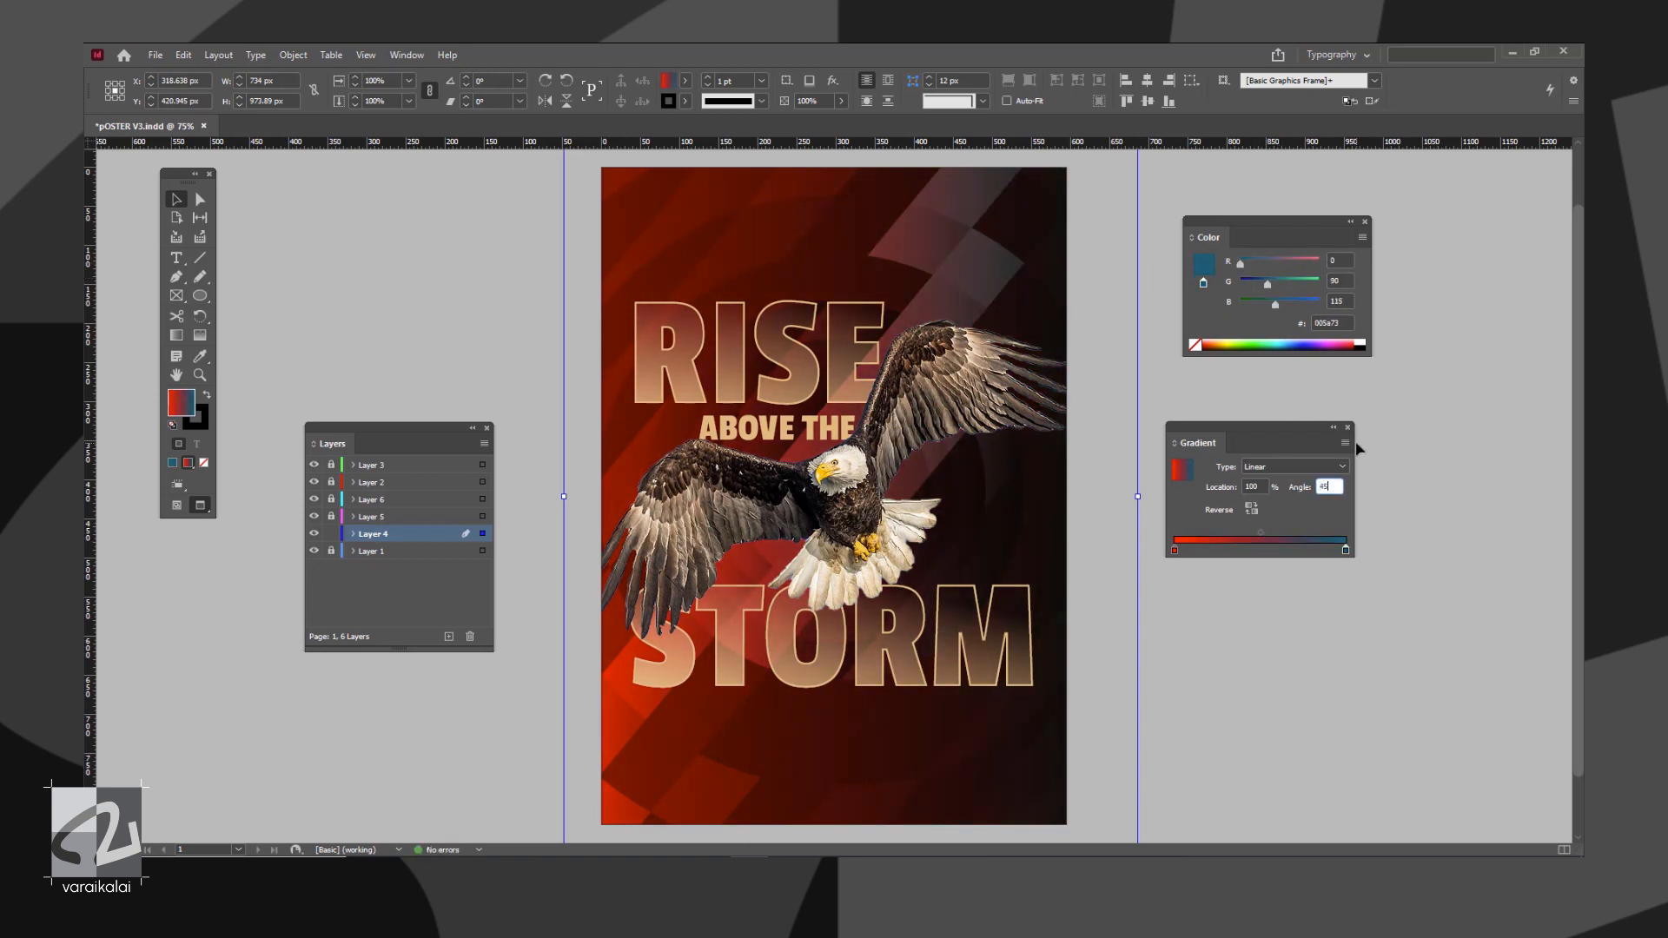
key("Tab")
key("Tab")
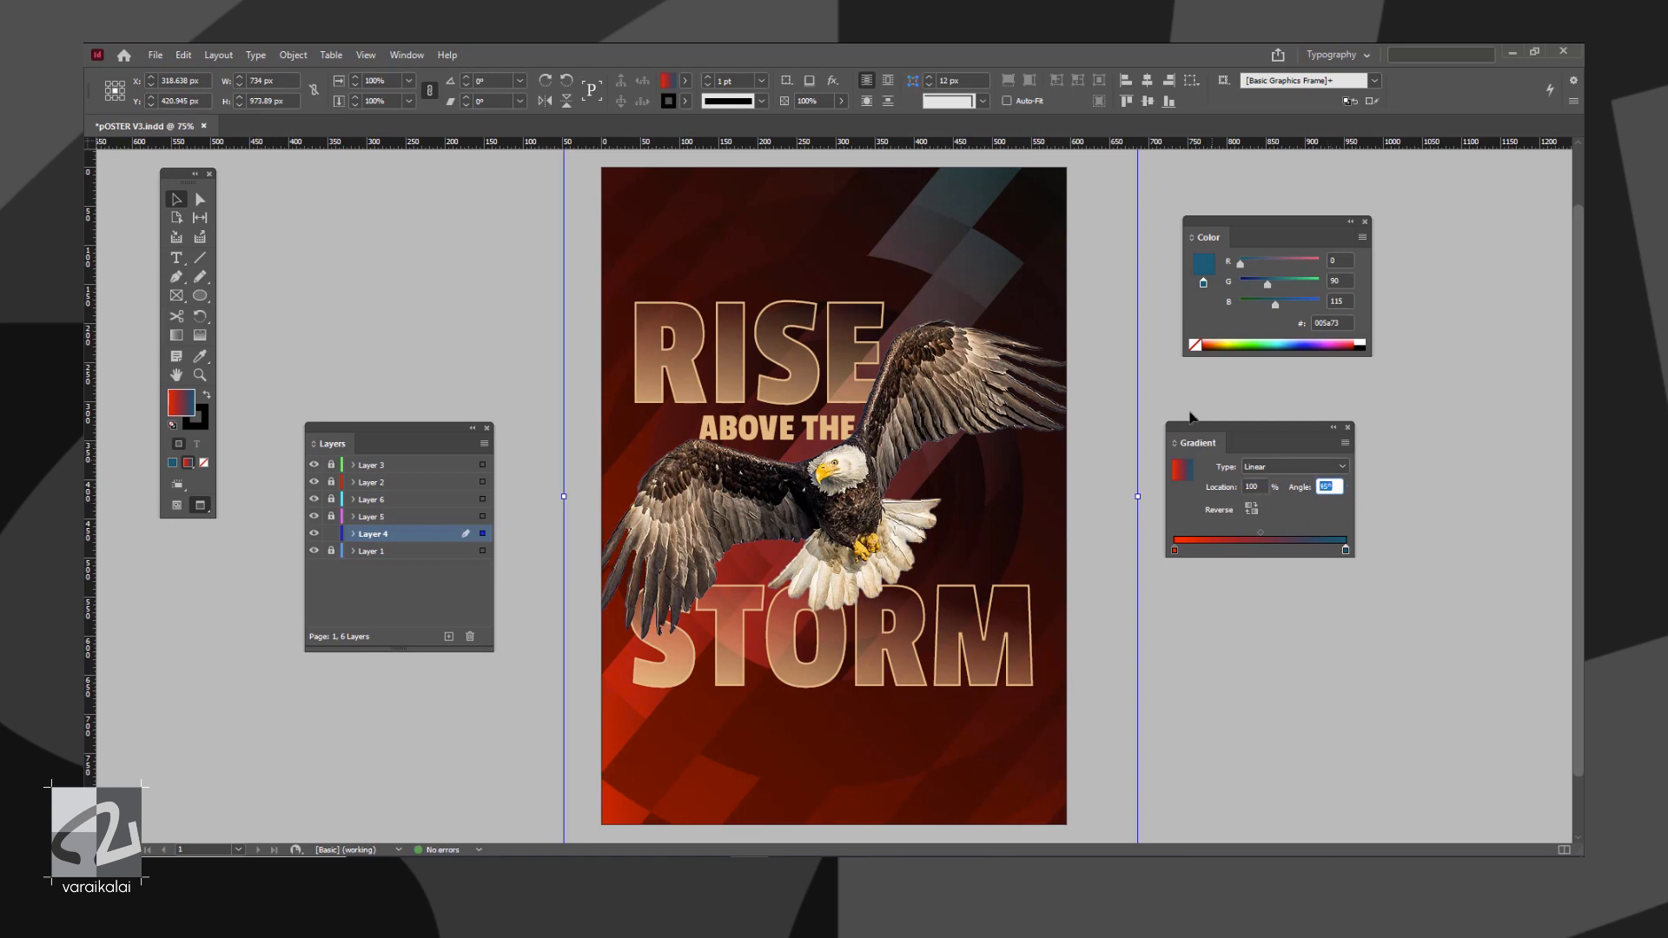
type("180")
key("Tab")
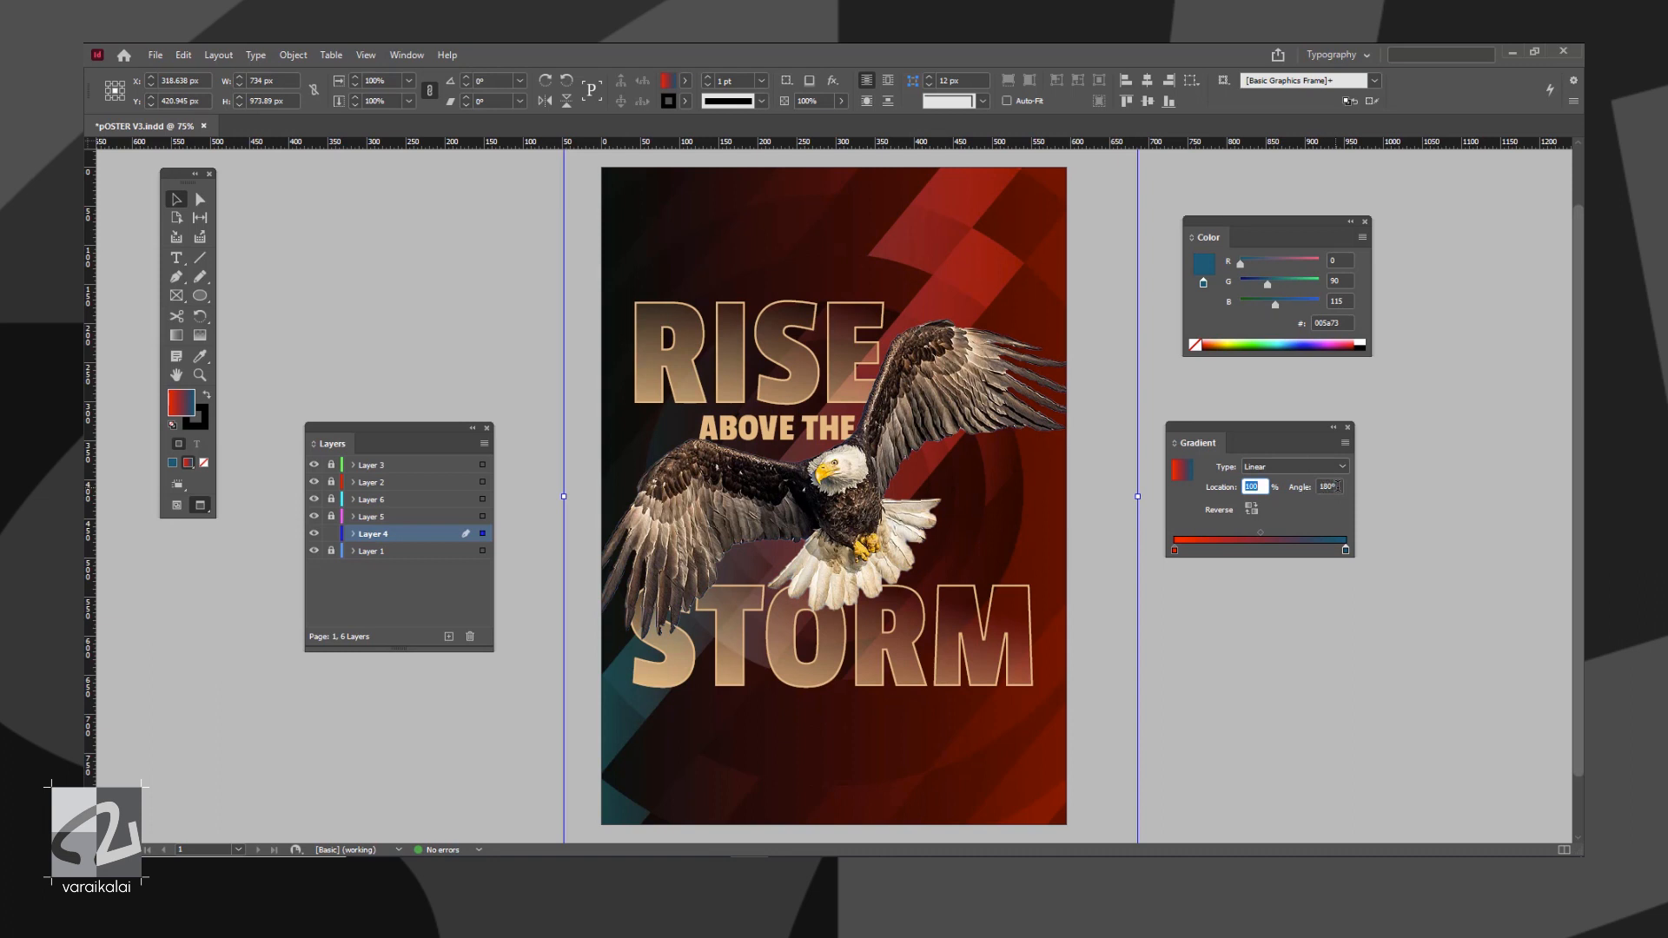
Set the overlay gradient's angle to -85°, brighten its end stop to a lighter blue-teal, and deselect the rectangle
key("Tab")
type("-85")
key("Tab")
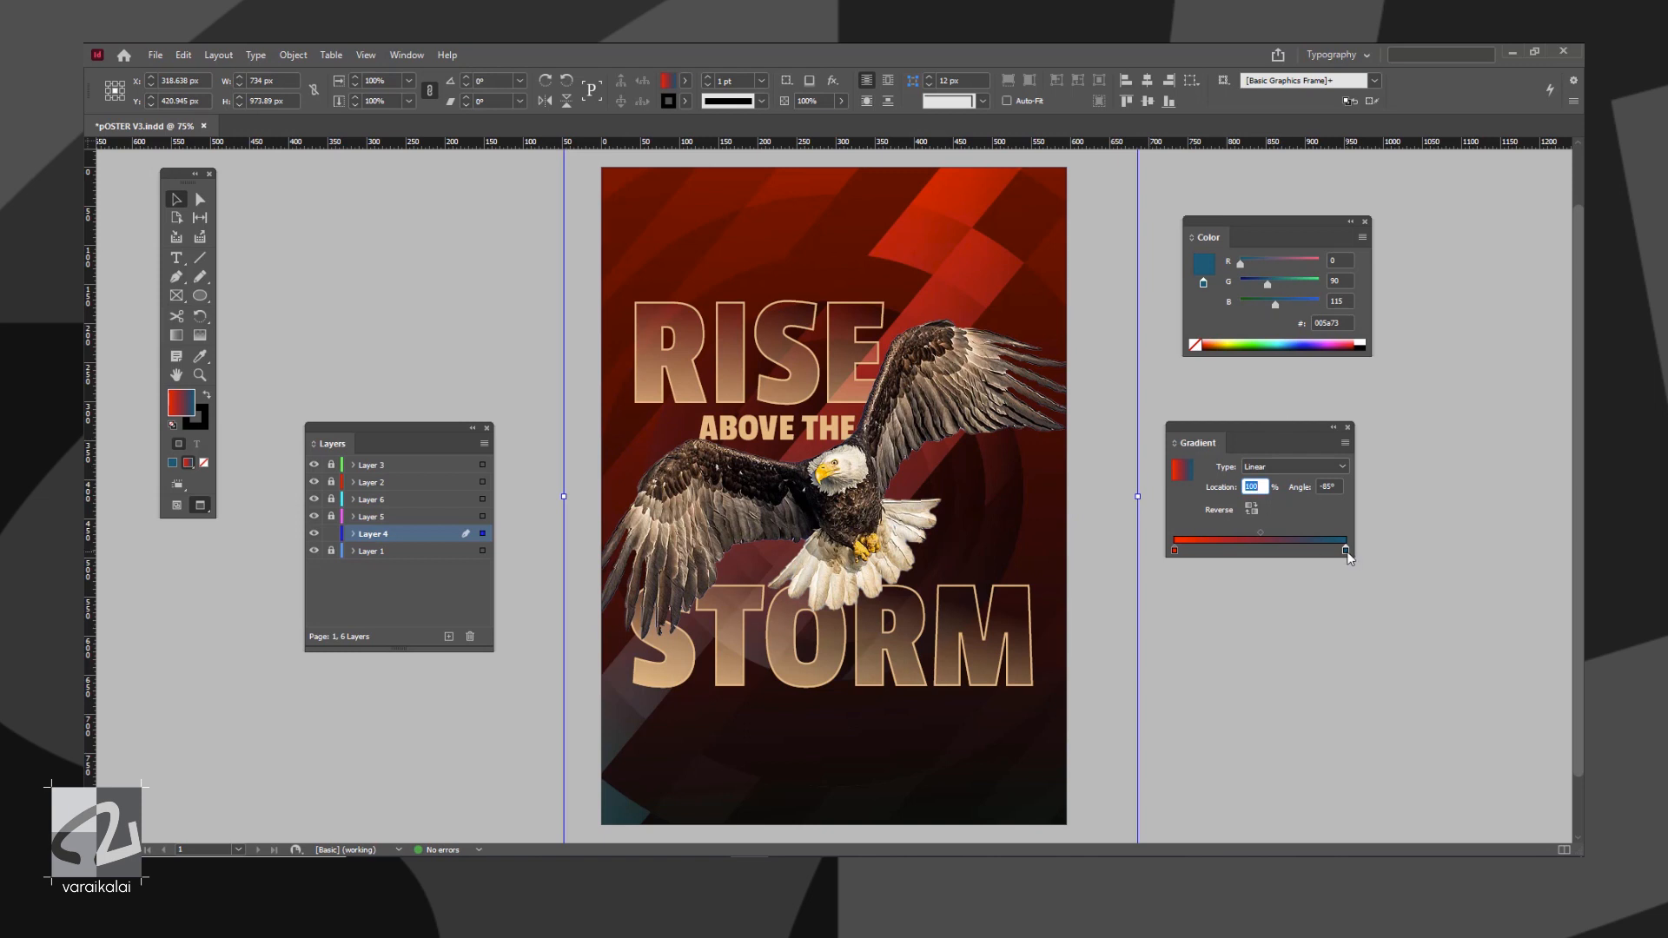
mouse_move(1275, 304)
left_mouse_down()
mouse_move(1299, 304)
mouse_move(1287, 282)
left_mouse_up()
left_click(1140, 473)
key("shift+w")
key("Escape")
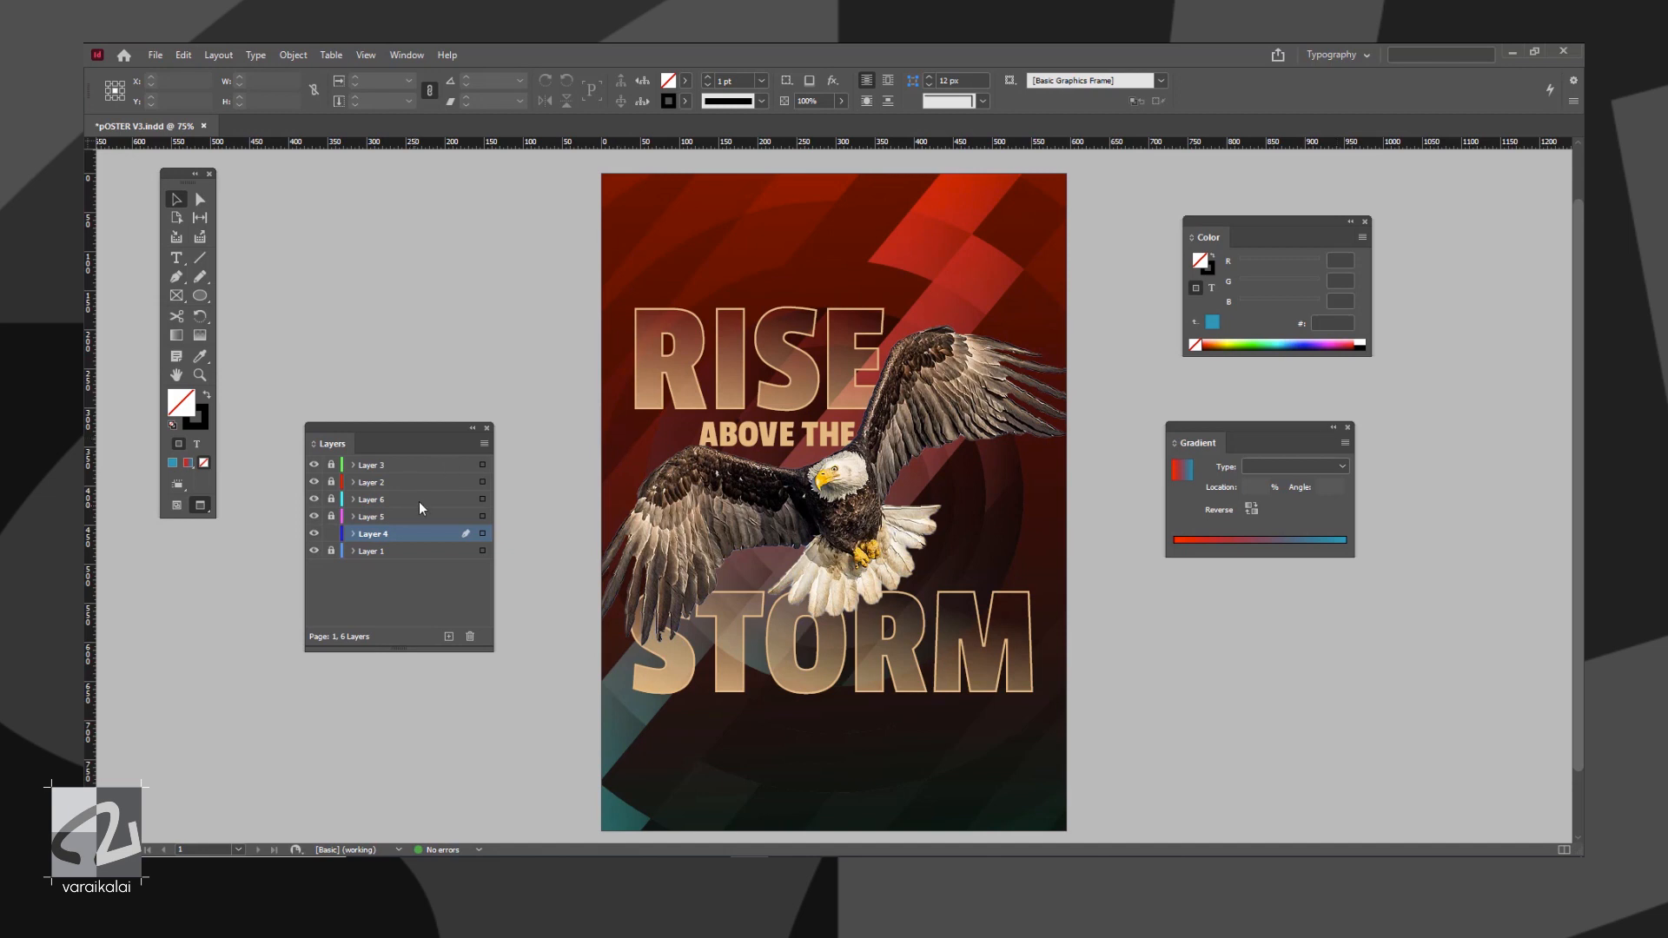
Lock Layer 4 and toggle the visibility of Layer 2 and Layer 6 to identify their contents
left_click(331, 534)
left_click(316, 483)
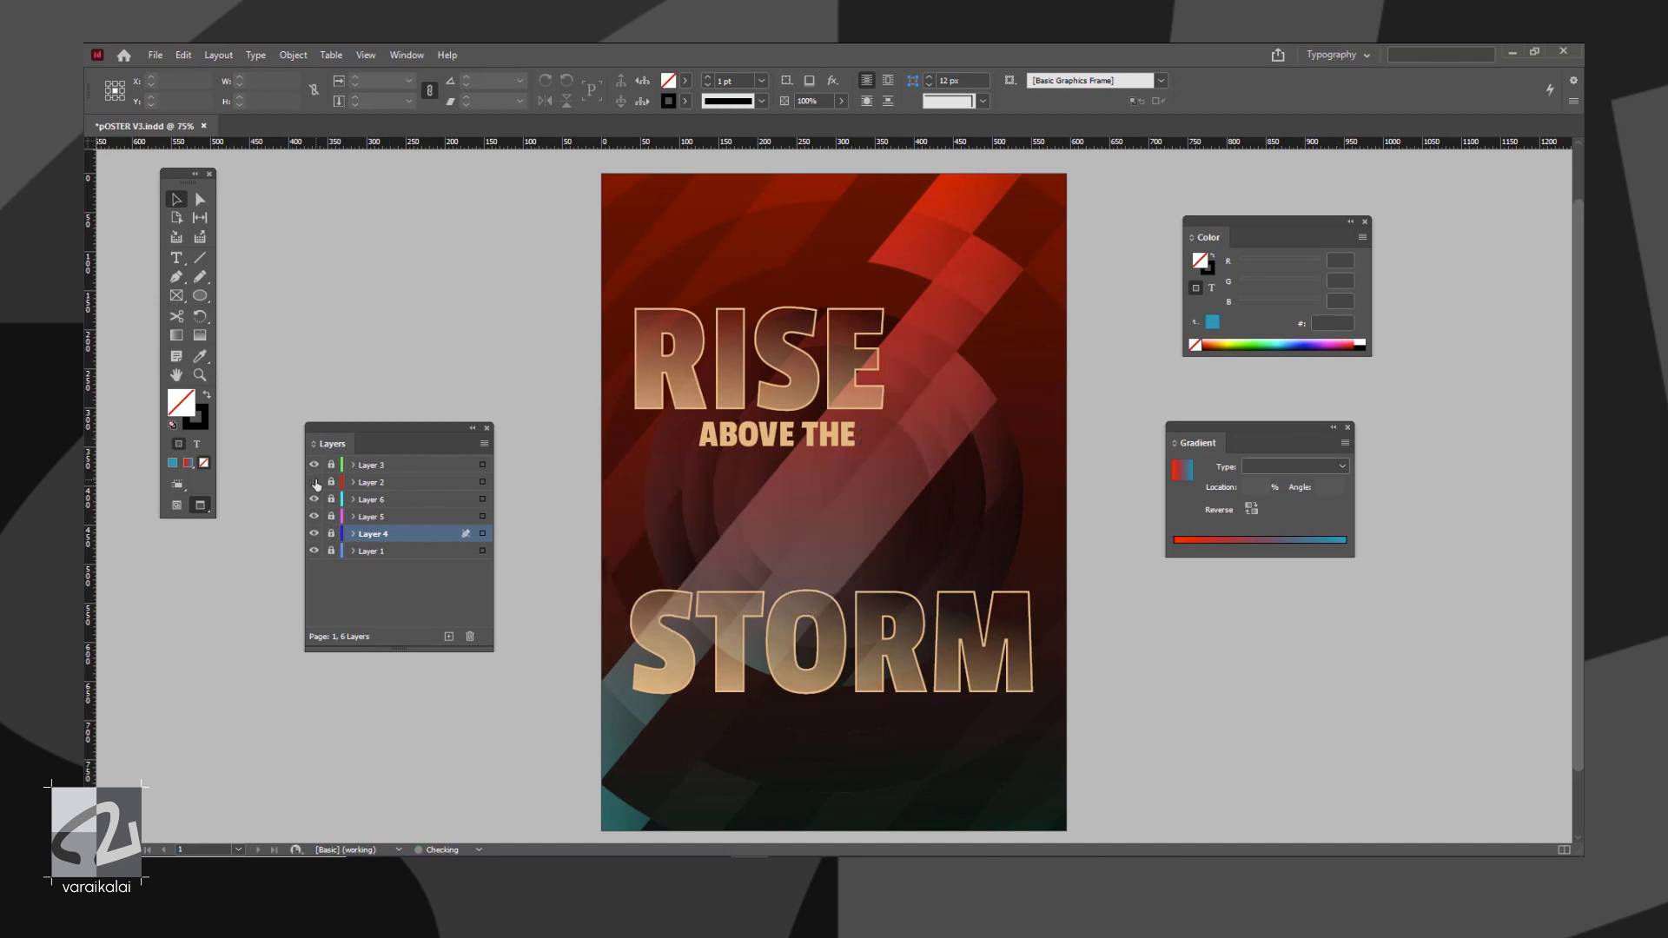
left_click(315, 482)
left_click(316, 501)
left_click(316, 501)
Unlock Layer 6 and give its RISE and STORM frames a linear gradient feather at -103° with the starting stop at 78.5%
left_click(331, 500)
left_click(710, 401)
left_click(783, 660, "shift")
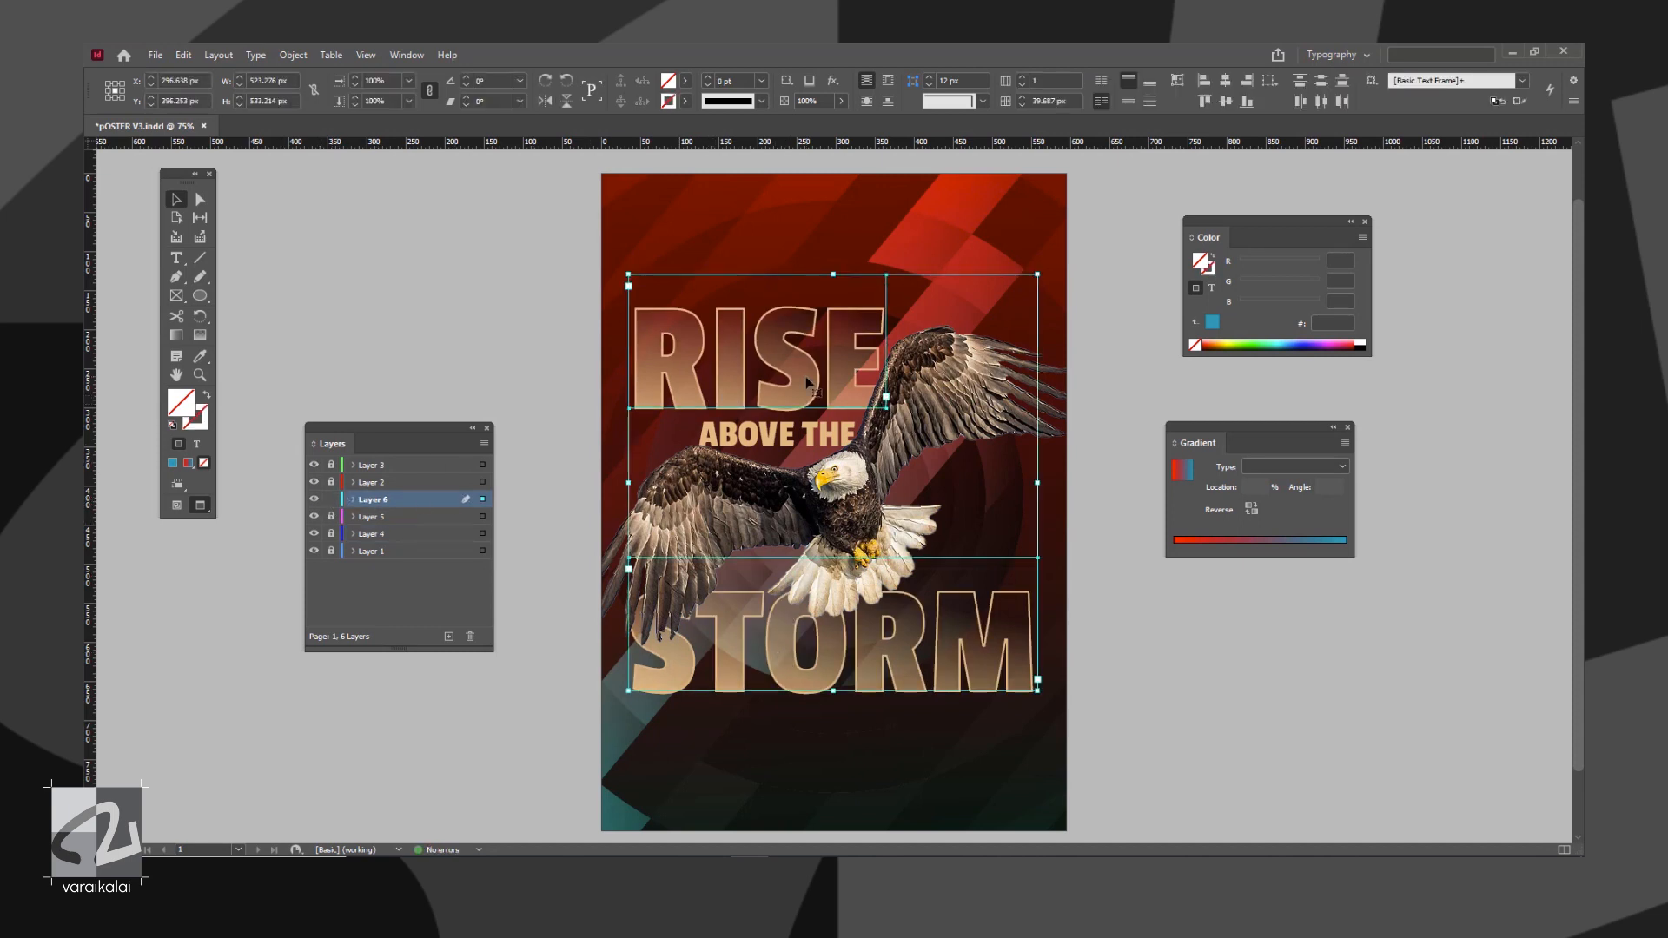
left_click(833, 81)
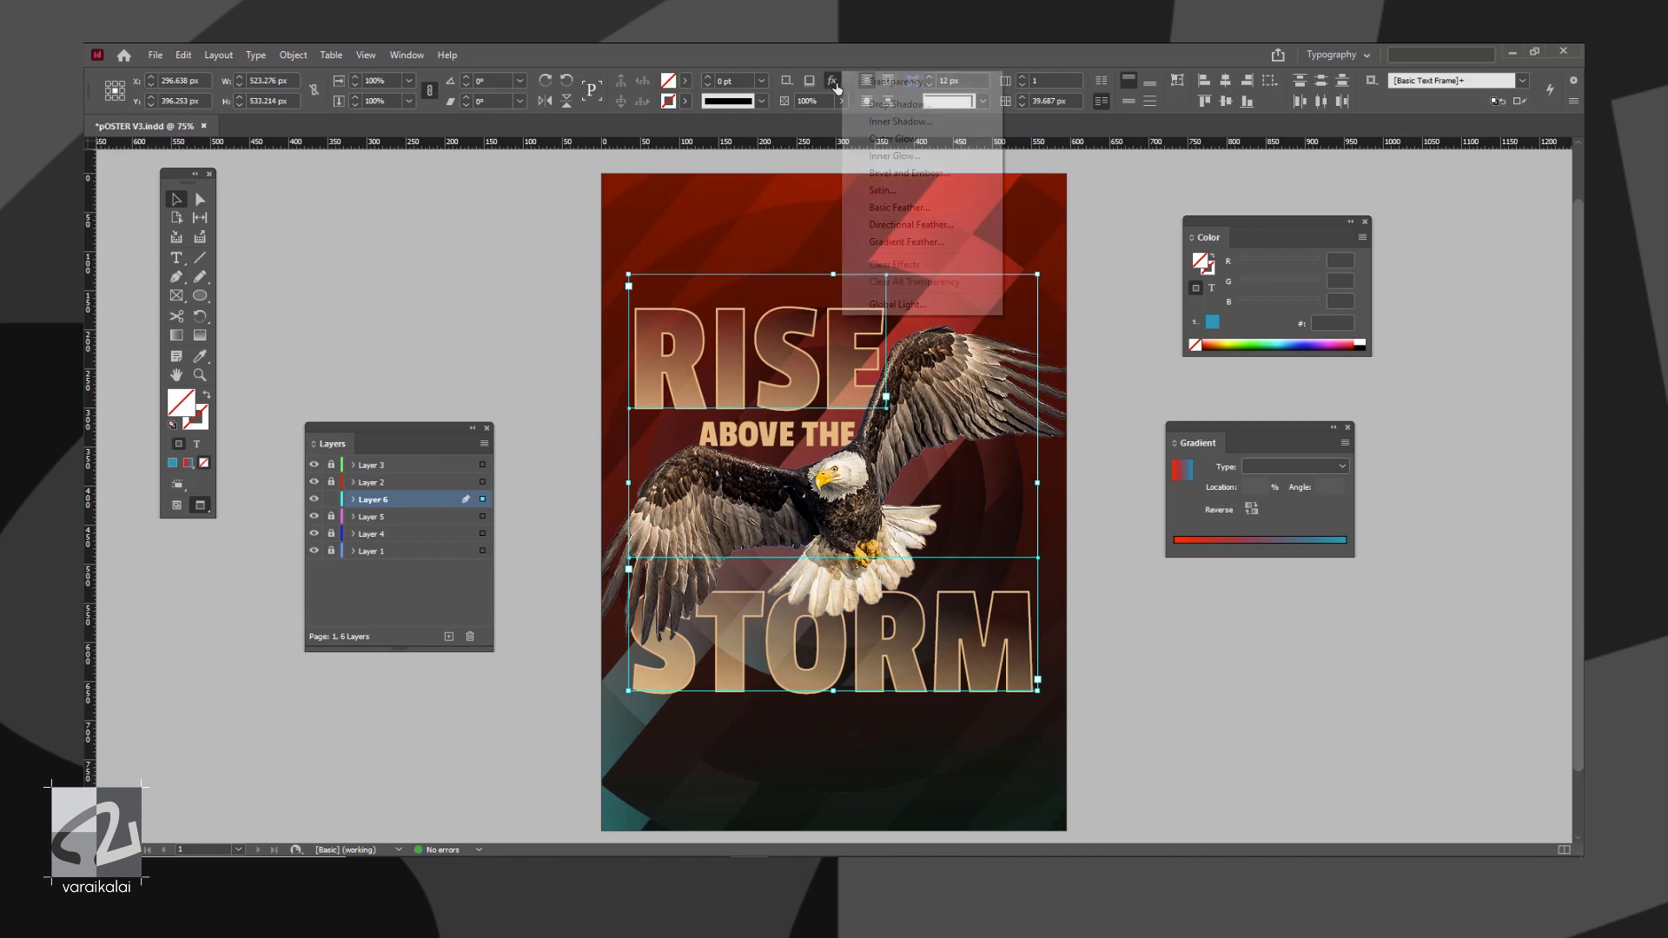
left_click(936, 242)
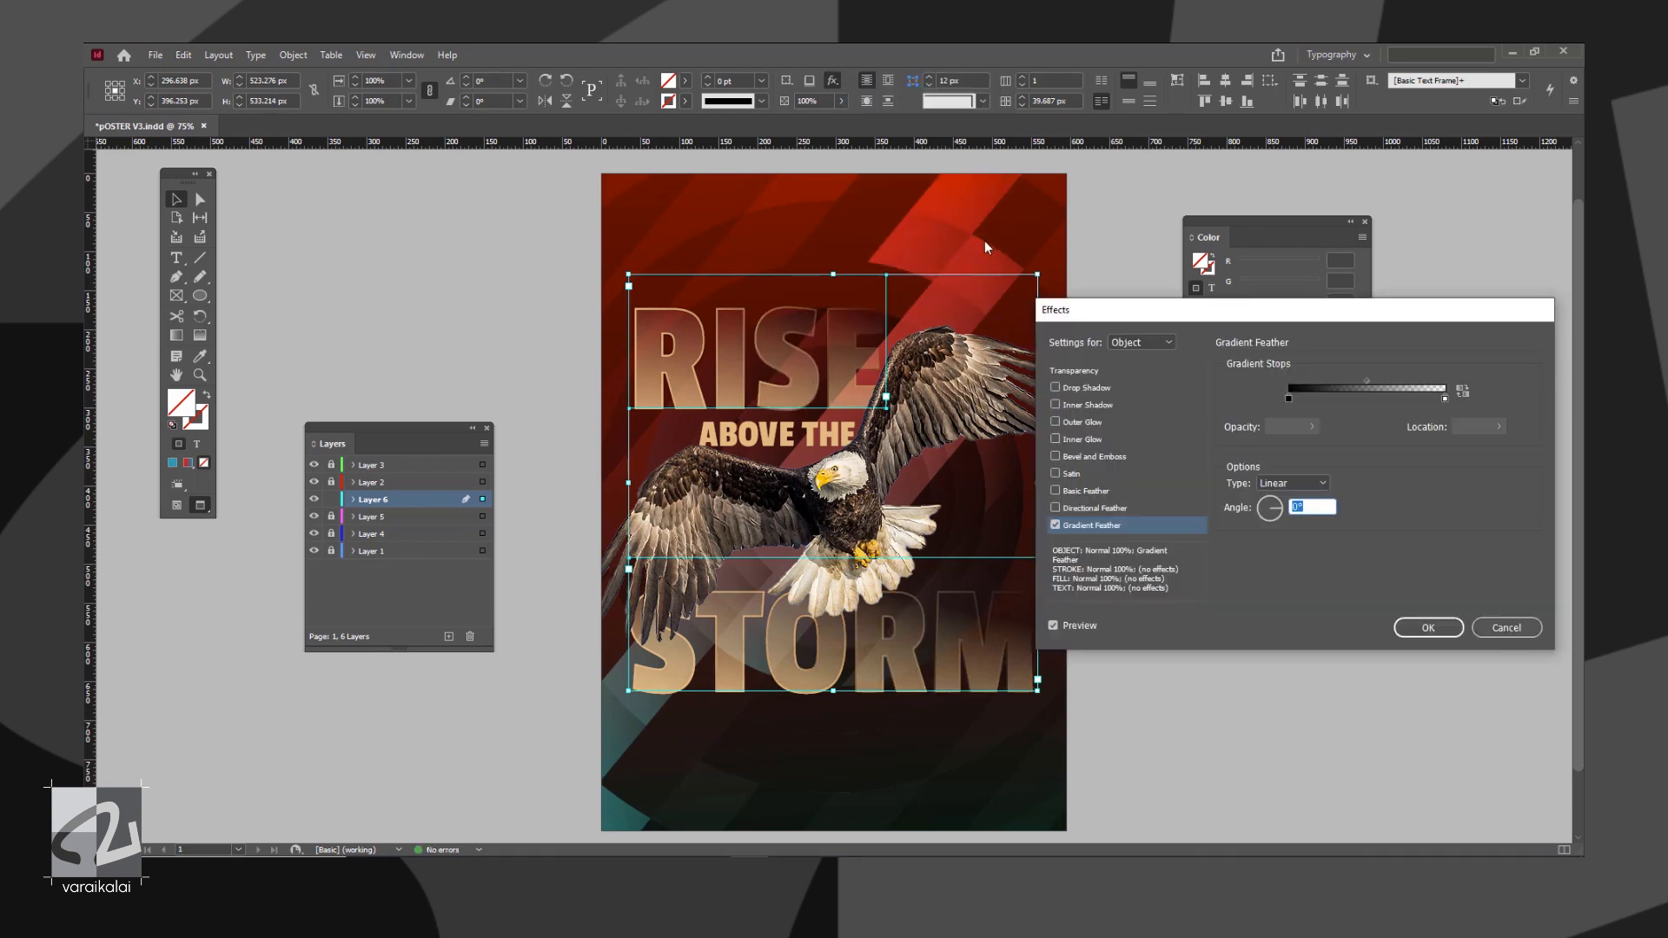
left_click(1272, 518)
mouse_move(1274, 524)
left_mouse_down()
mouse_move(1243, 479)
mouse_move(1257, 453)
mouse_move(1268, 513)
mouse_move(1284, 515)
mouse_move(1265, 525)
left_mouse_up()
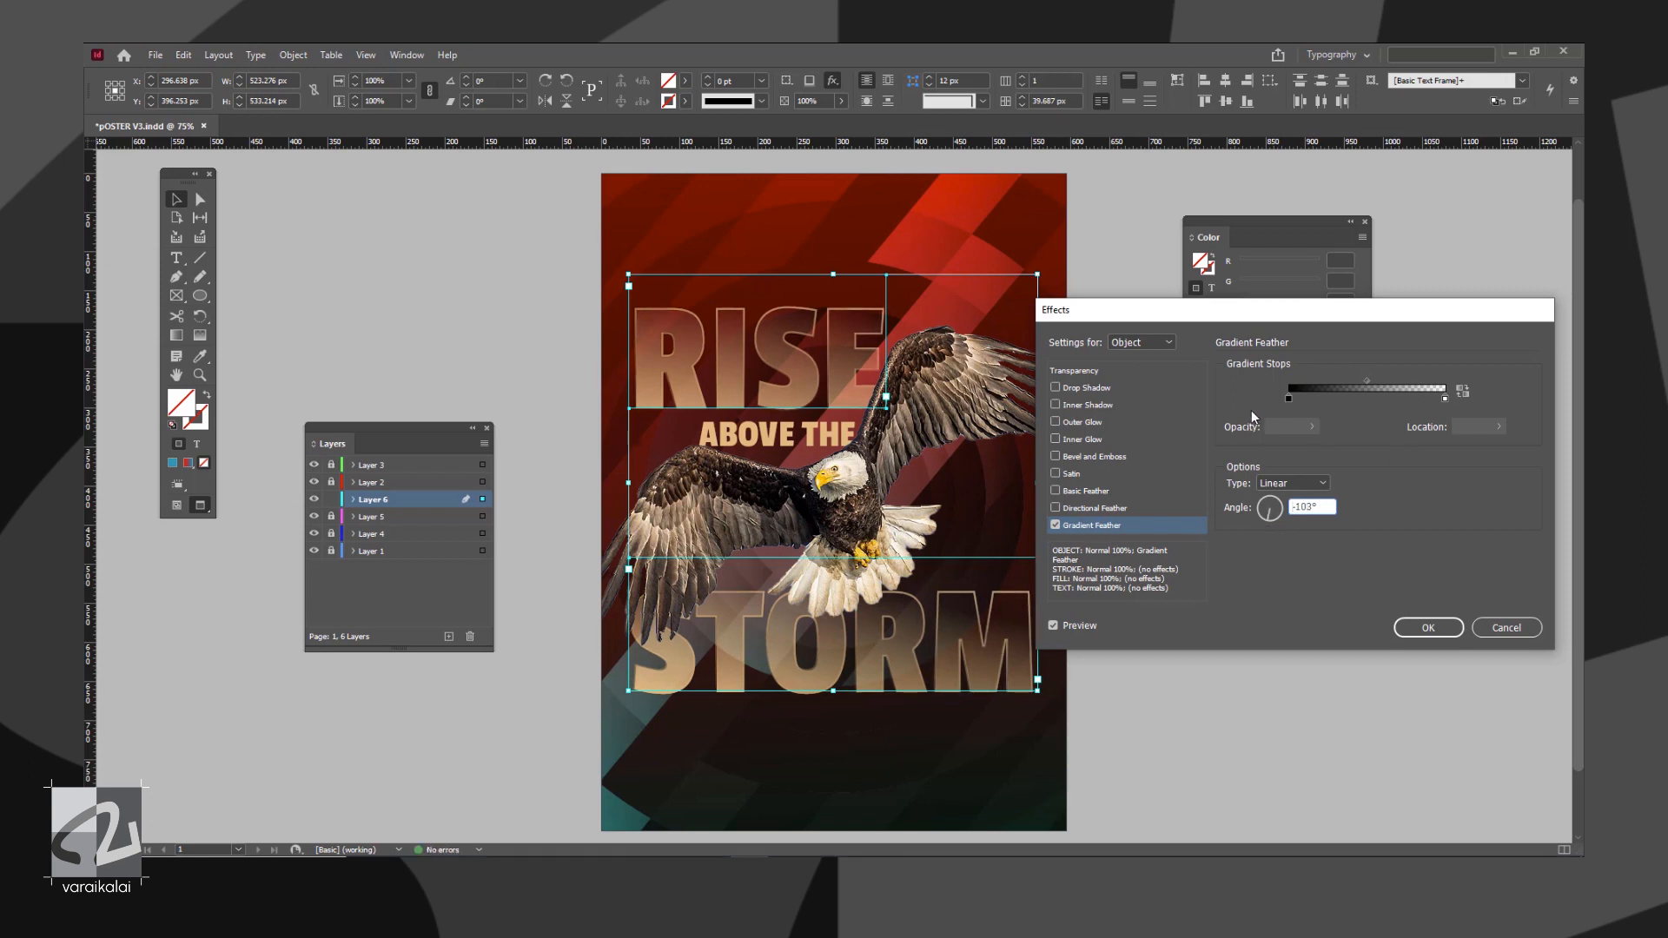
left_click_drag(1290, 399, 1411, 397)
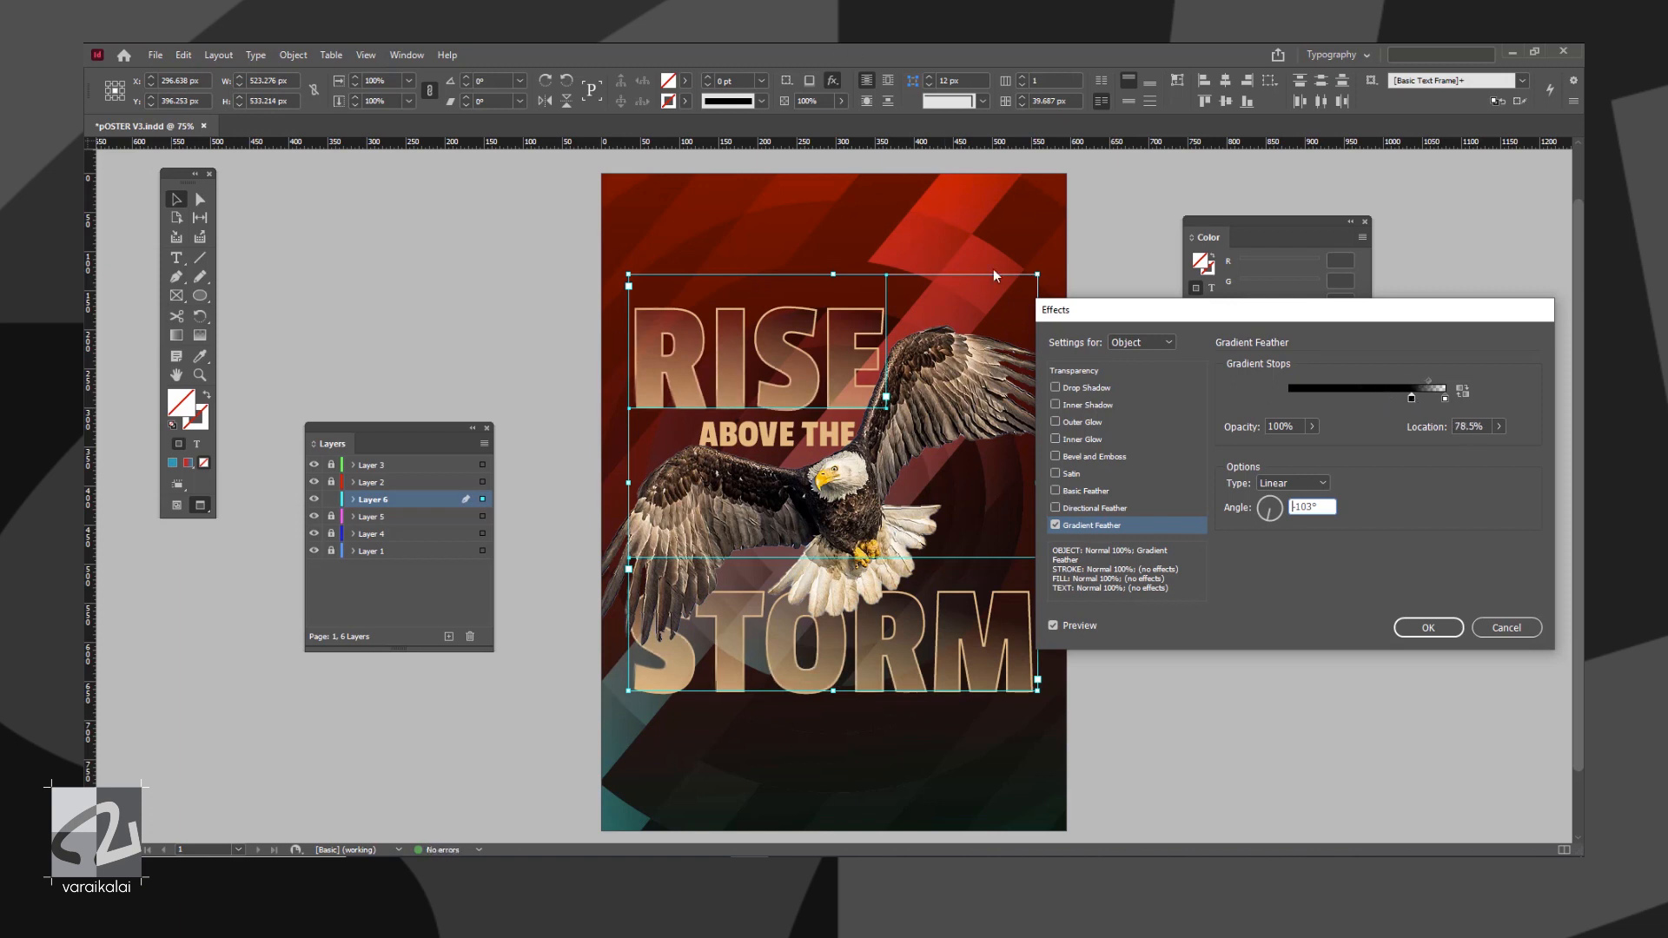
Add an outer glow to the RISE and STORM frames in orange-yellow with RGB values 255, 181, 0
left_click(1096, 423)
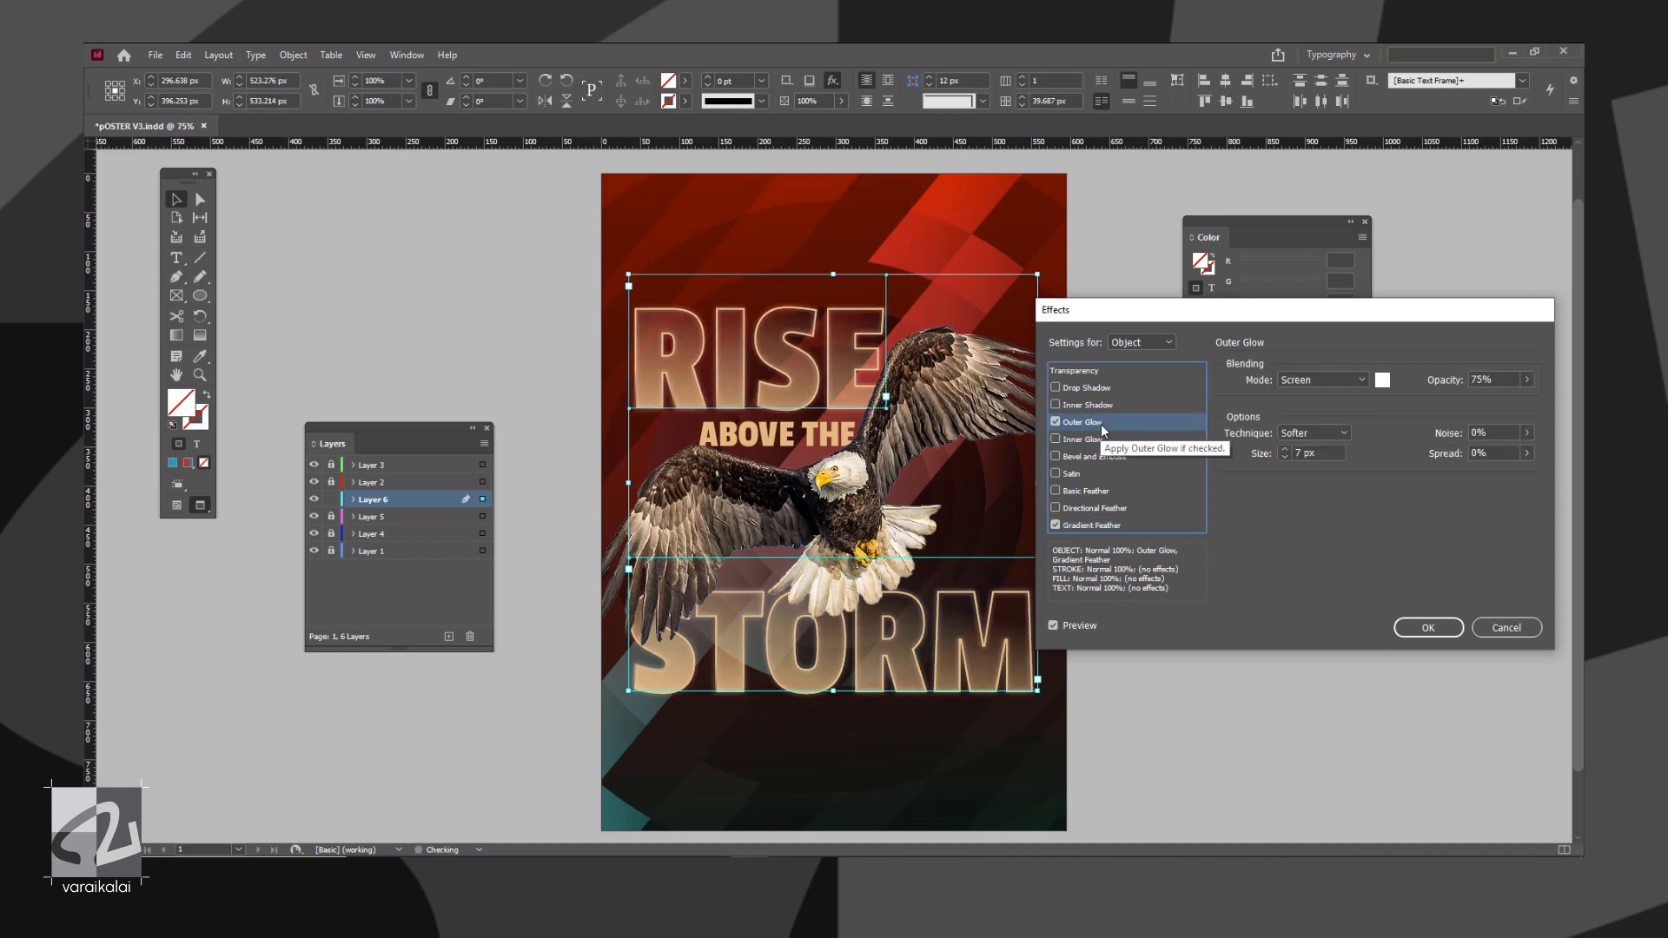
left_click(1381, 381)
left_click(1207, 481)
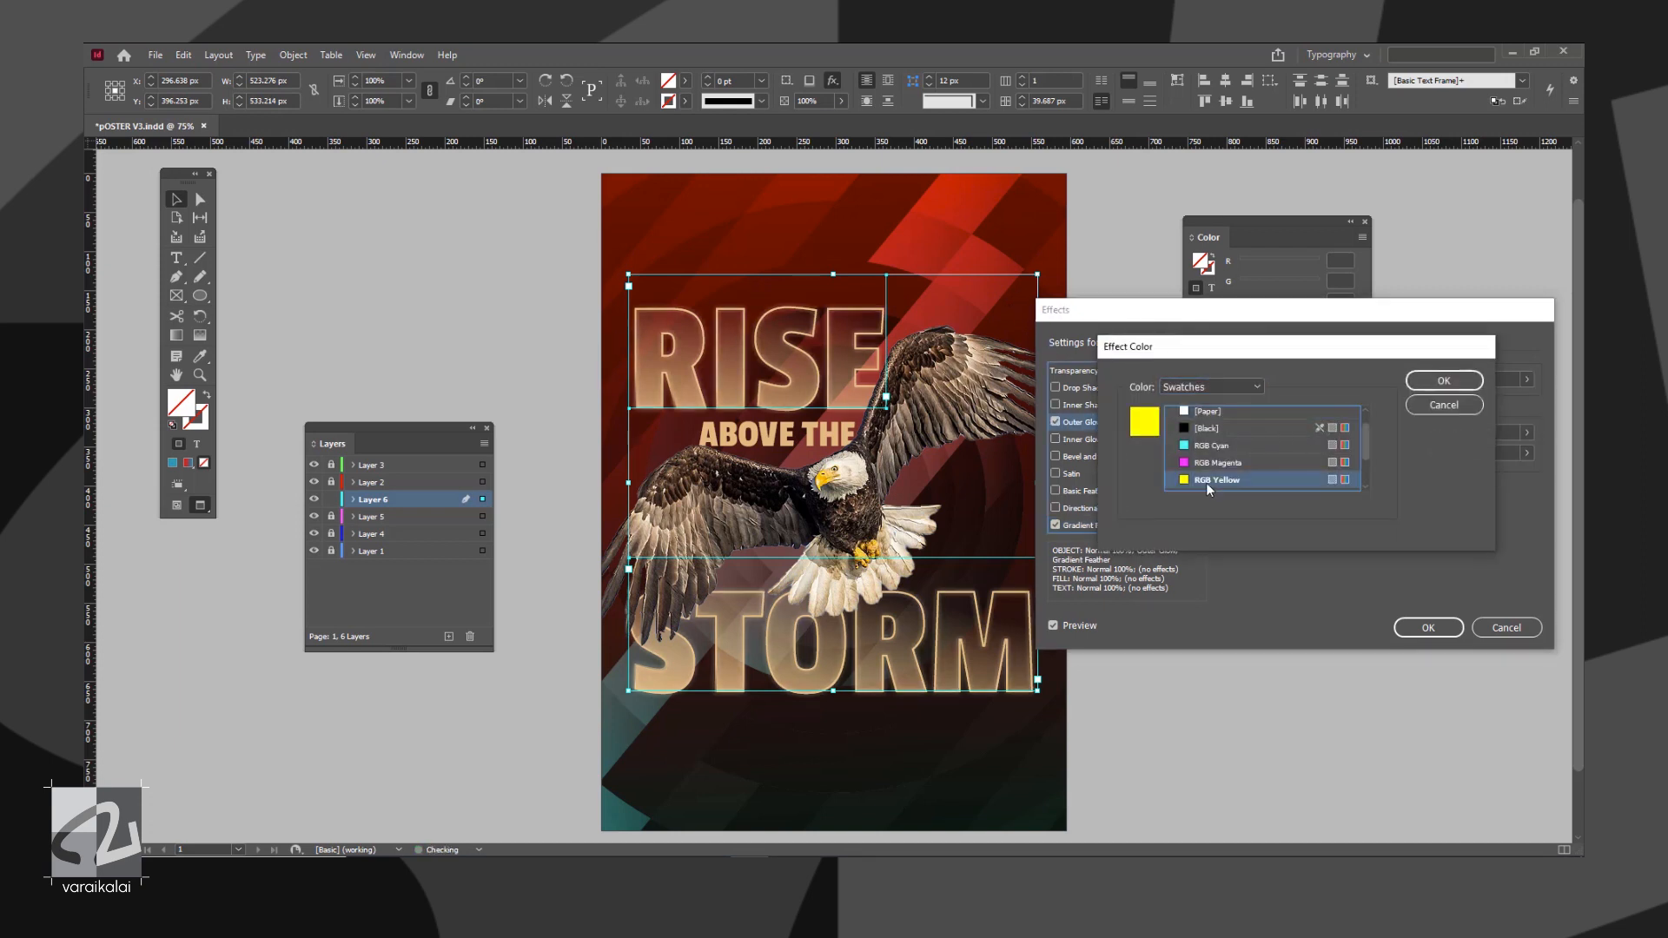
left_click(1208, 389)
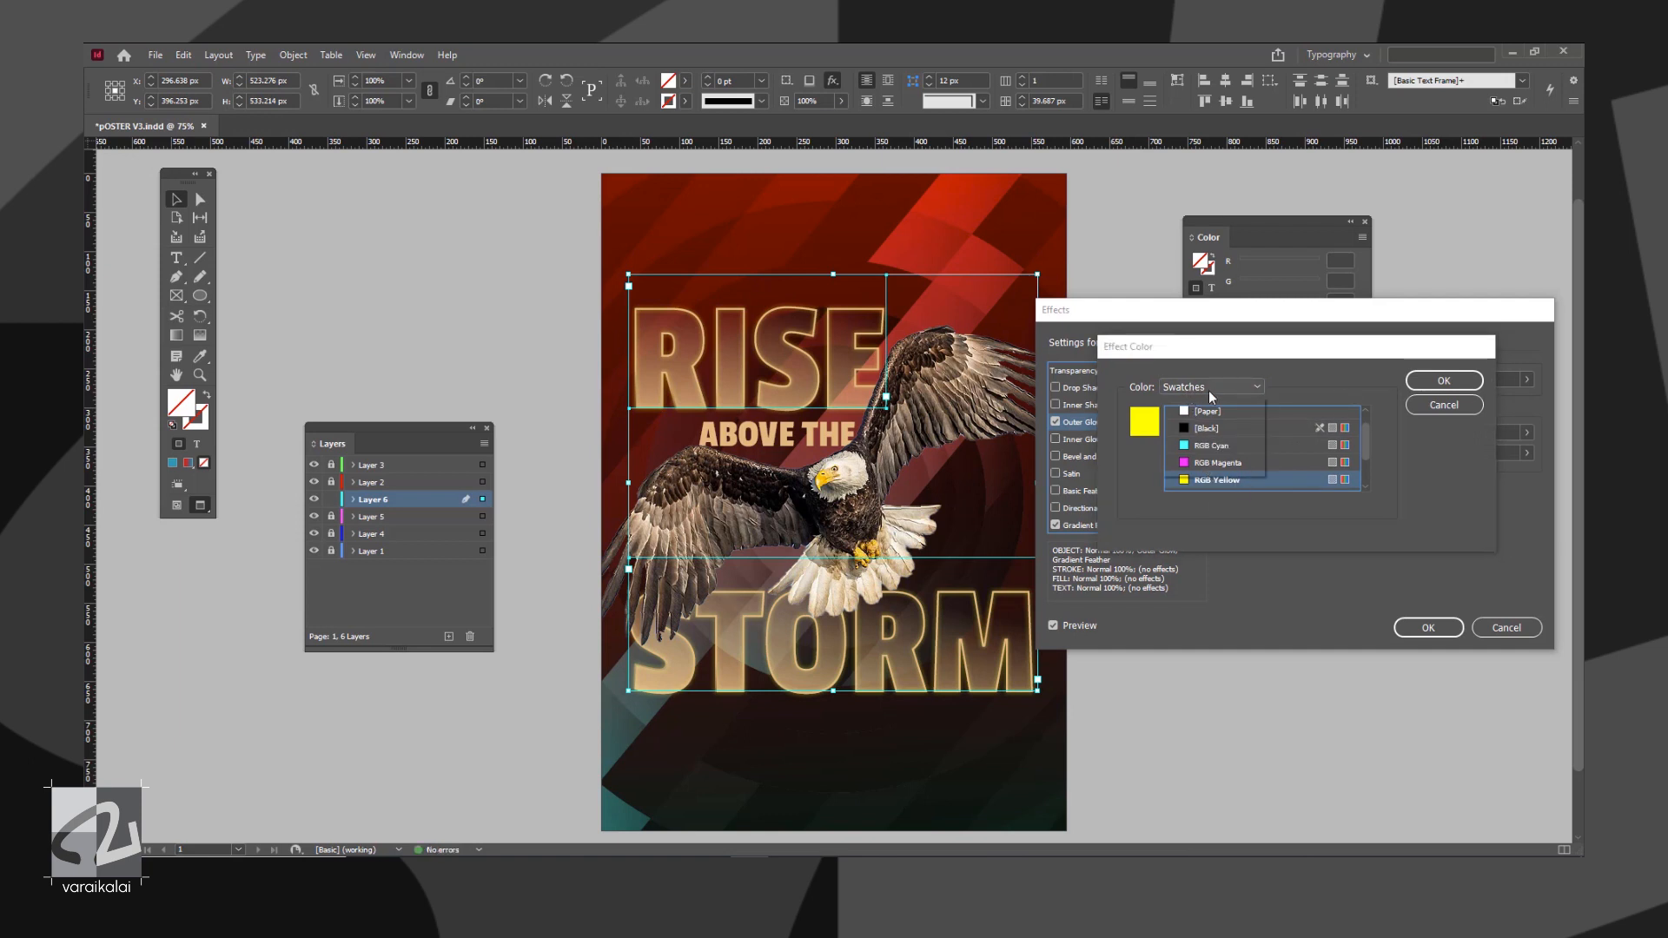
left_click(1214, 430)
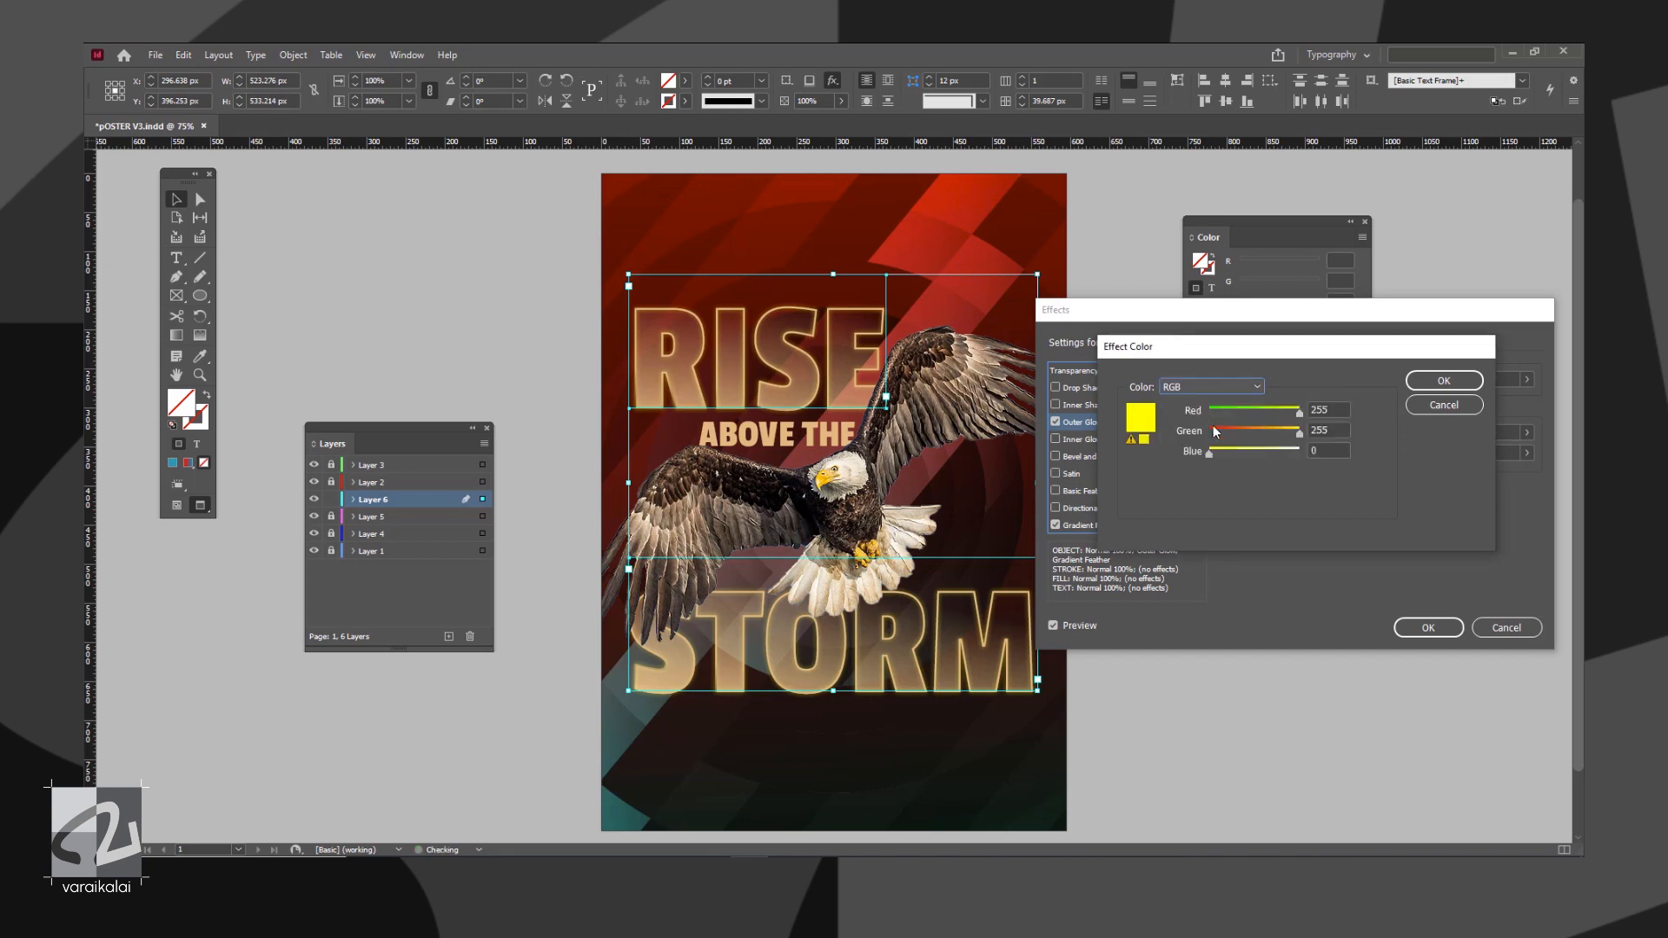
left_click(1273, 432)
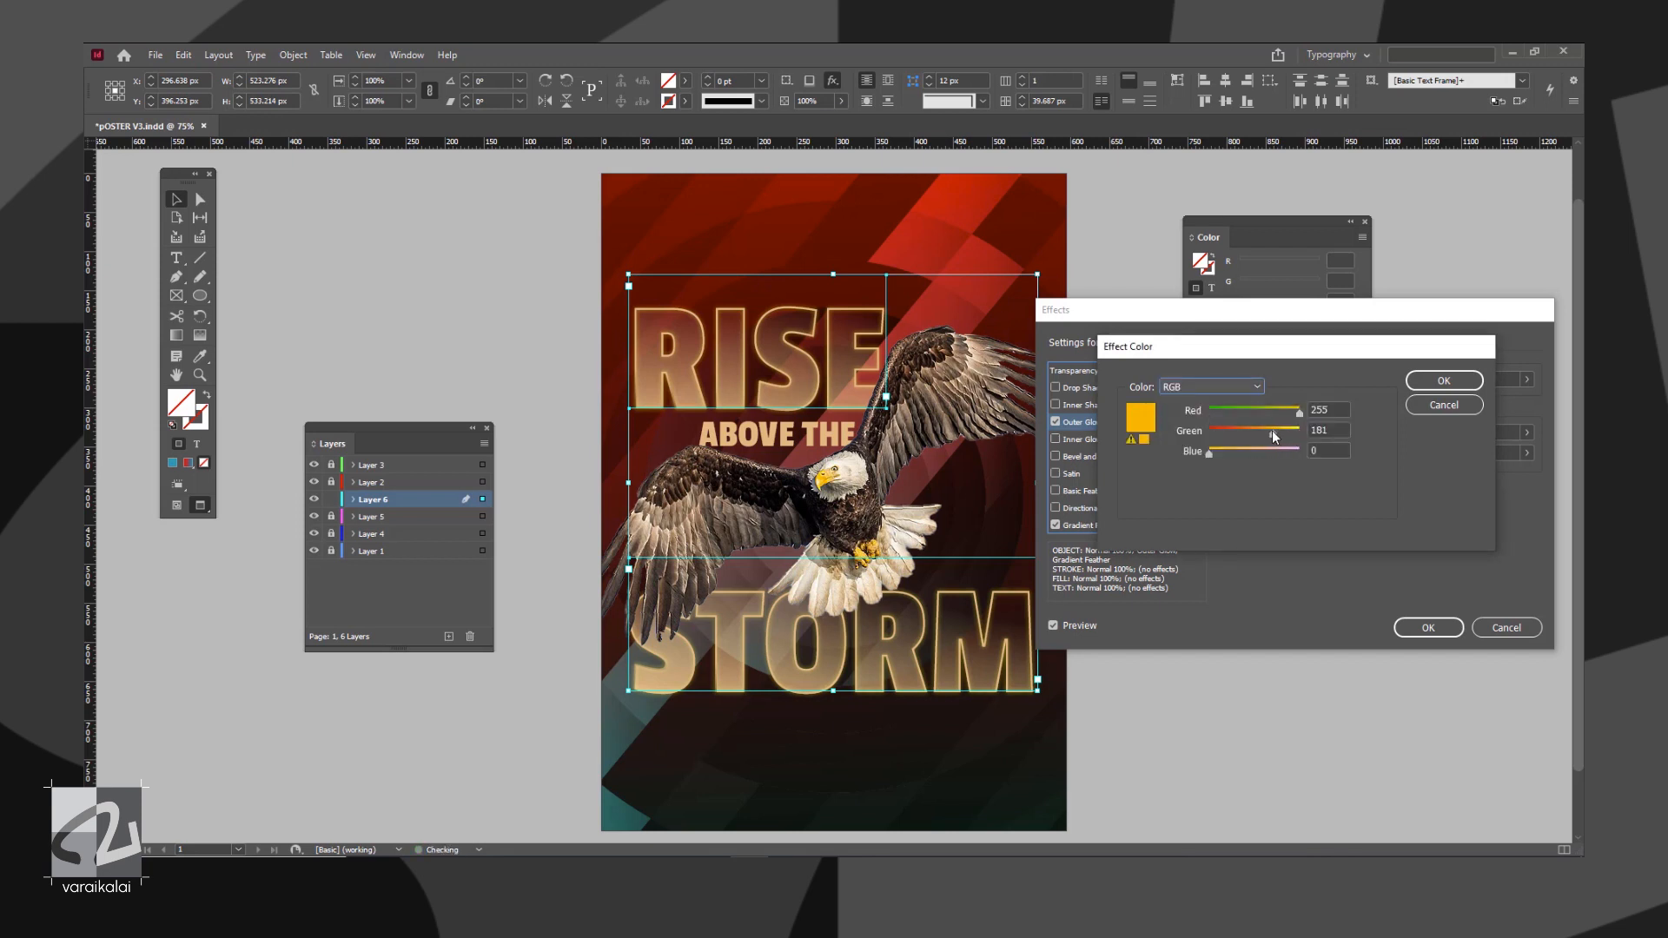
left_click(1435, 381)
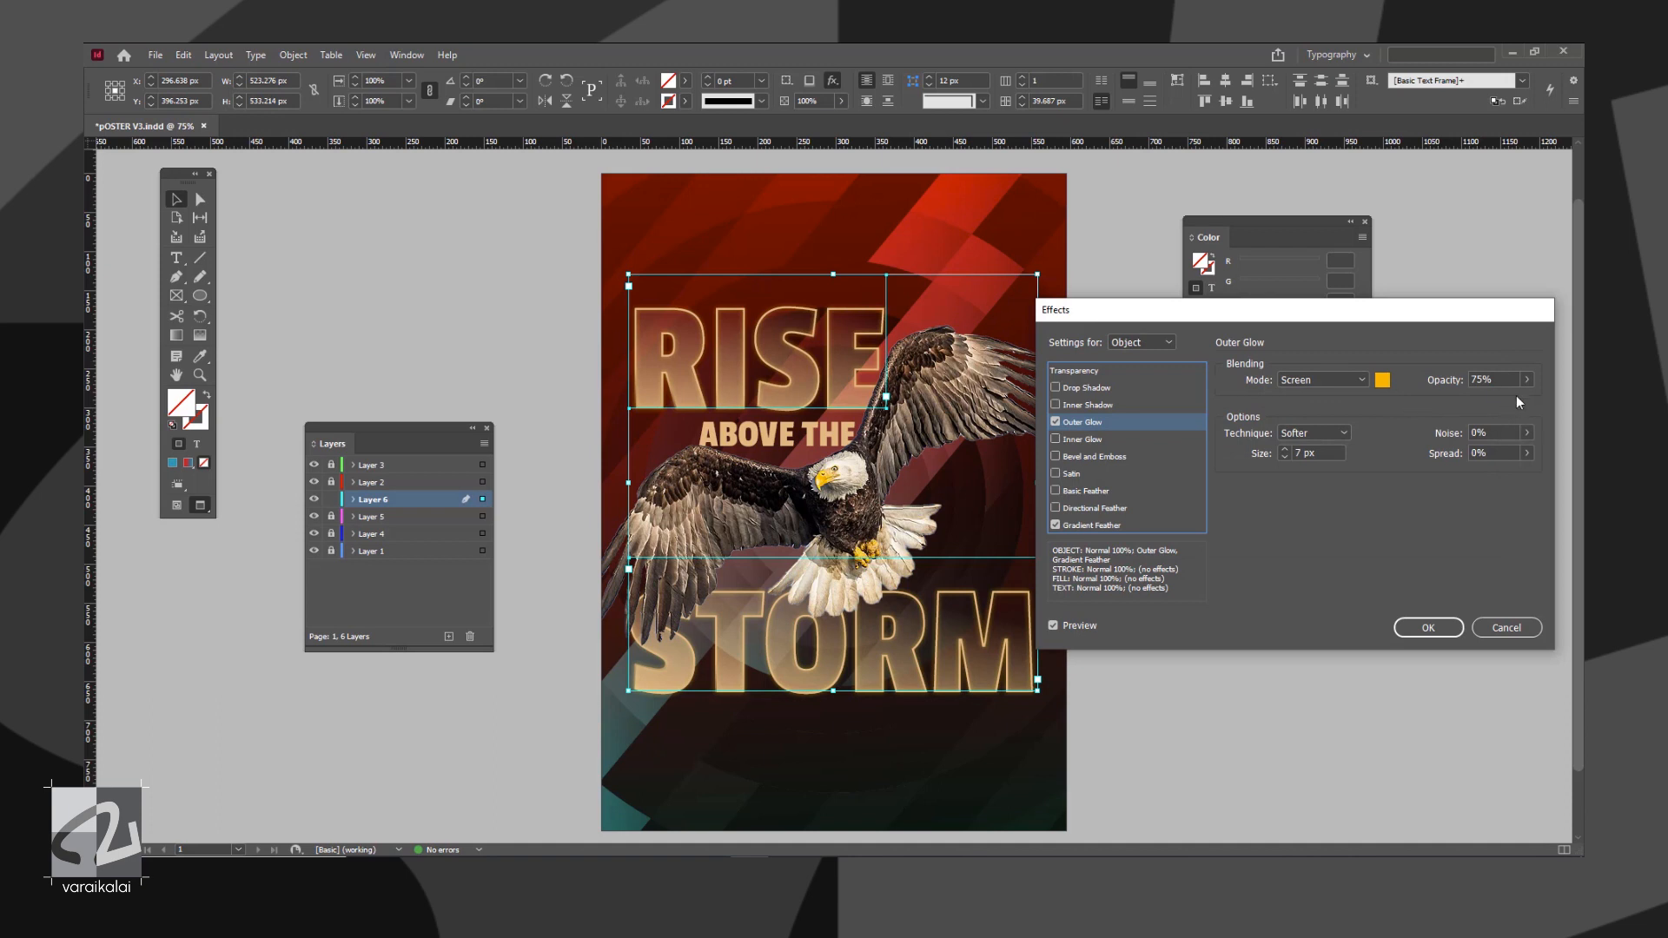
Adjust the outer glow's size, apply the effects to RISE and STORM, and deselect the text
left_click(1287, 457)
left_click(1287, 457)
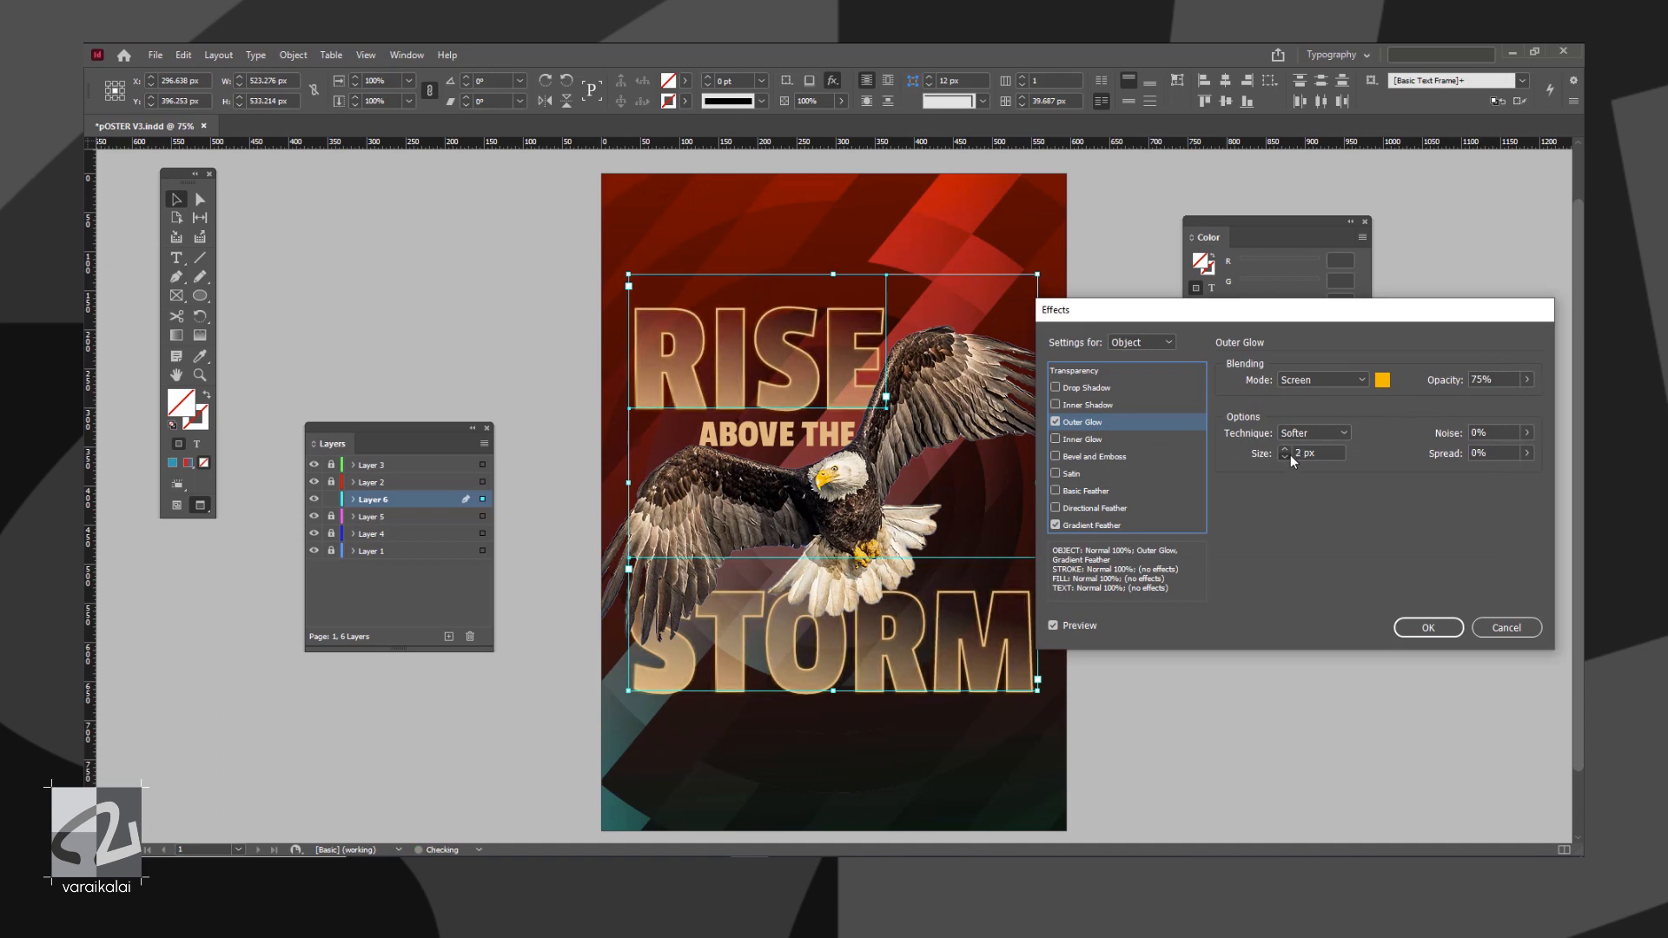
left_click(1287, 449)
left_click(1285, 451)
left_click(1442, 627)
left_click(1153, 712)
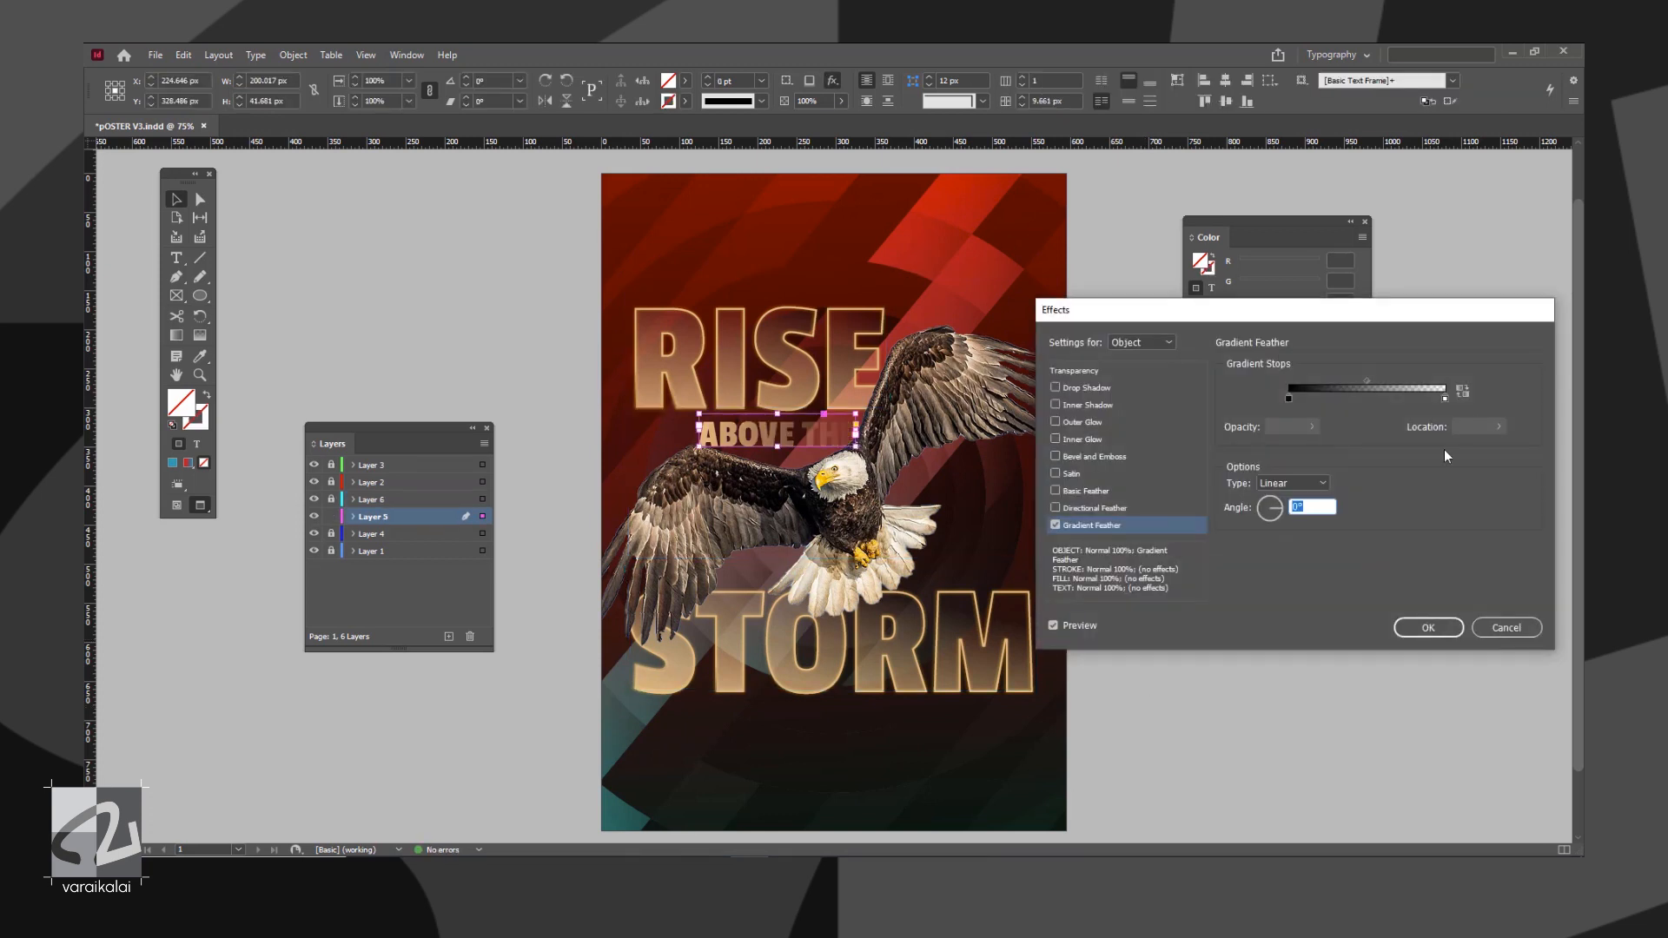
Adjust the stop opacities of the ABOVE THE text's gradient feather and add a middle stop at 52.5% with 44% opacity
mouse_move(1312, 427)
left_mouse_down()
mouse_move(1268, 450)
mouse_move(1290, 399)
mouse_move(1289, 448)
left_mouse_up()
left_click(1371, 396)
left_click_drag(1312, 426, 1264, 449)
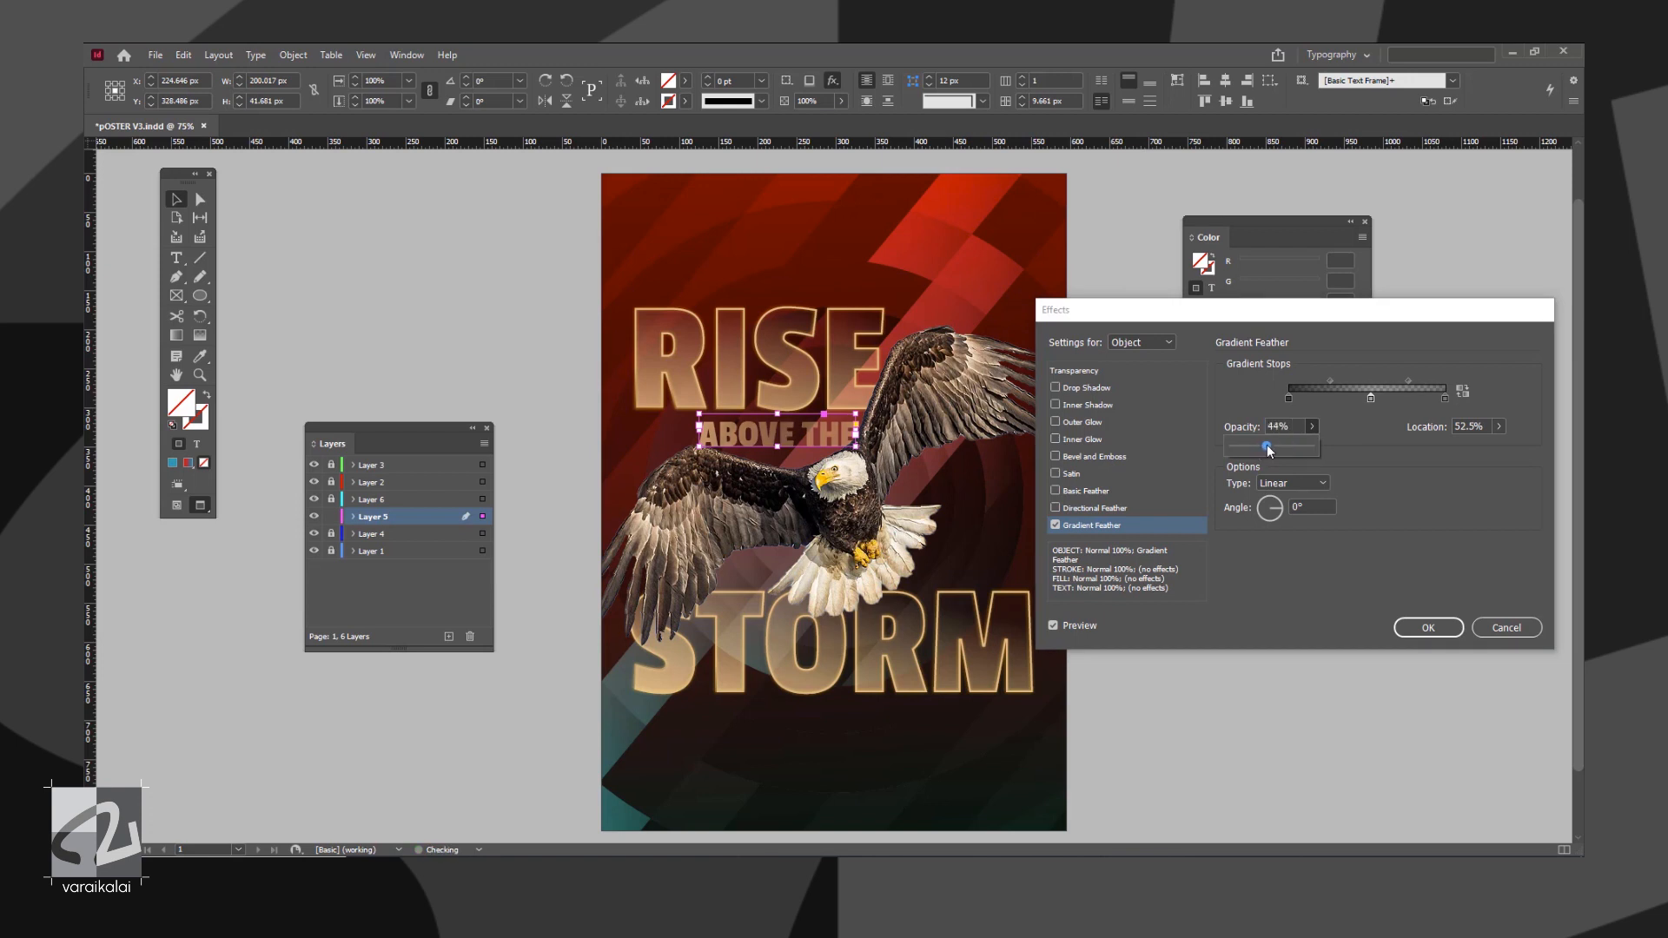